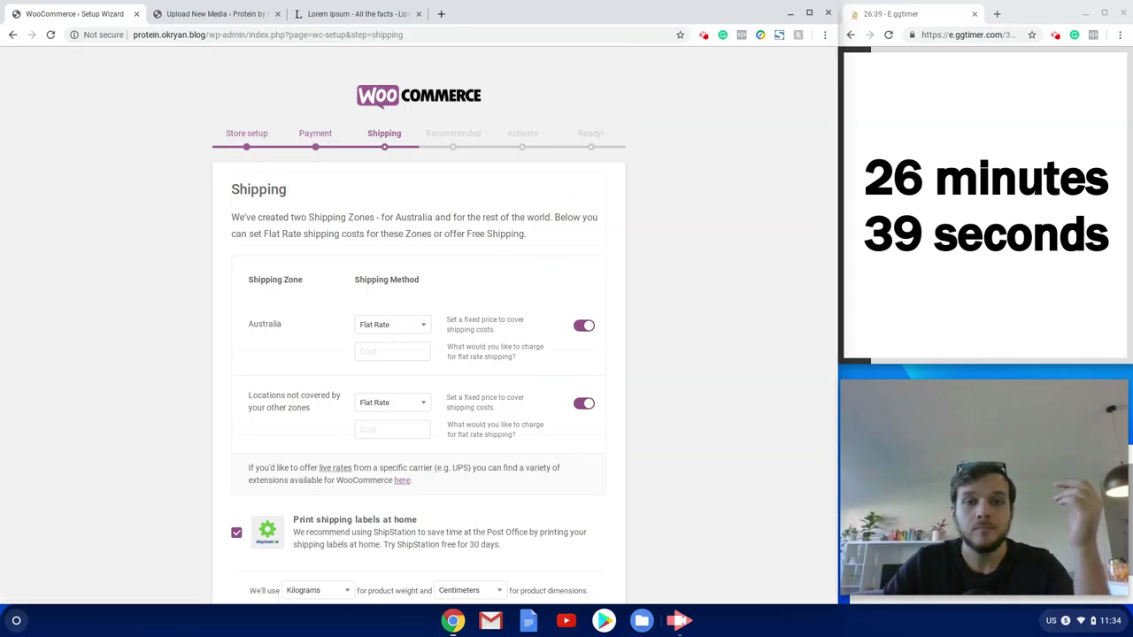
Disable flat-rate shipping for both zones, decline printing shipping labels at home, and continue the setup wizard.
click(586, 327)
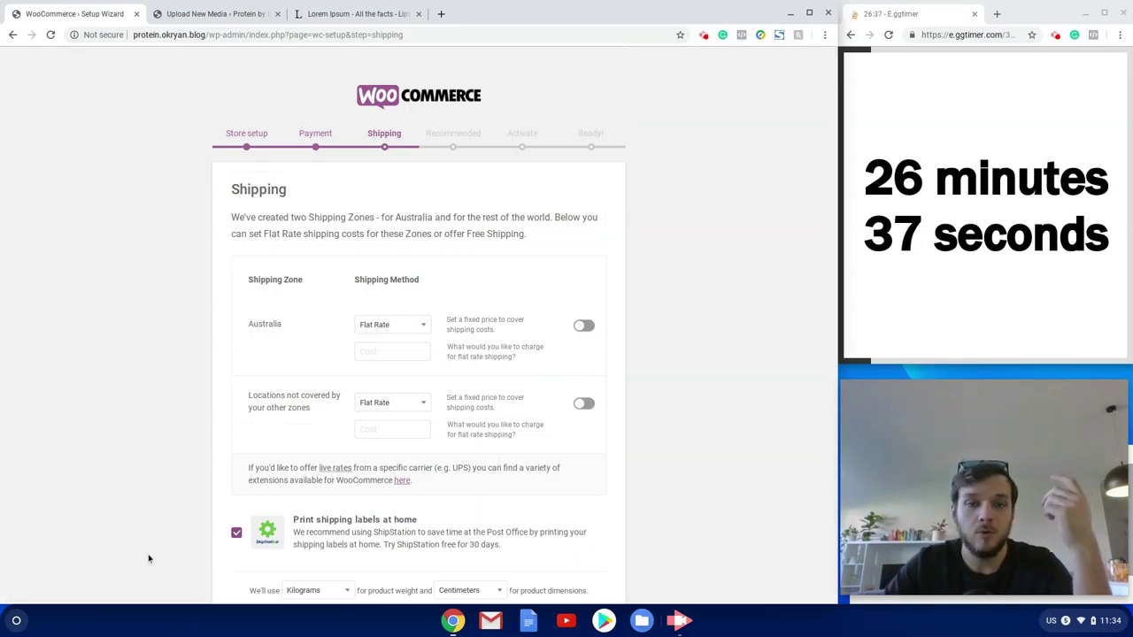
scroll(265, 558, down, 1)
click(419, 555)
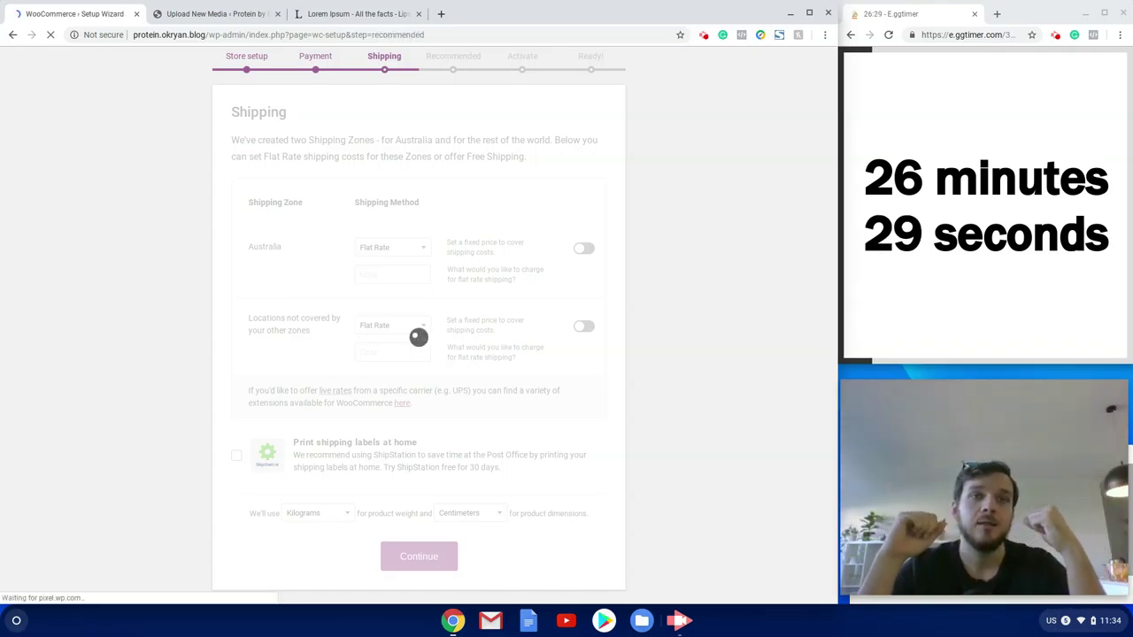
Deselect Automated Taxes, Mailchimp and Facebook, keeping only the Storefront Theme, and continue the setup wizard.
click(260, 348)
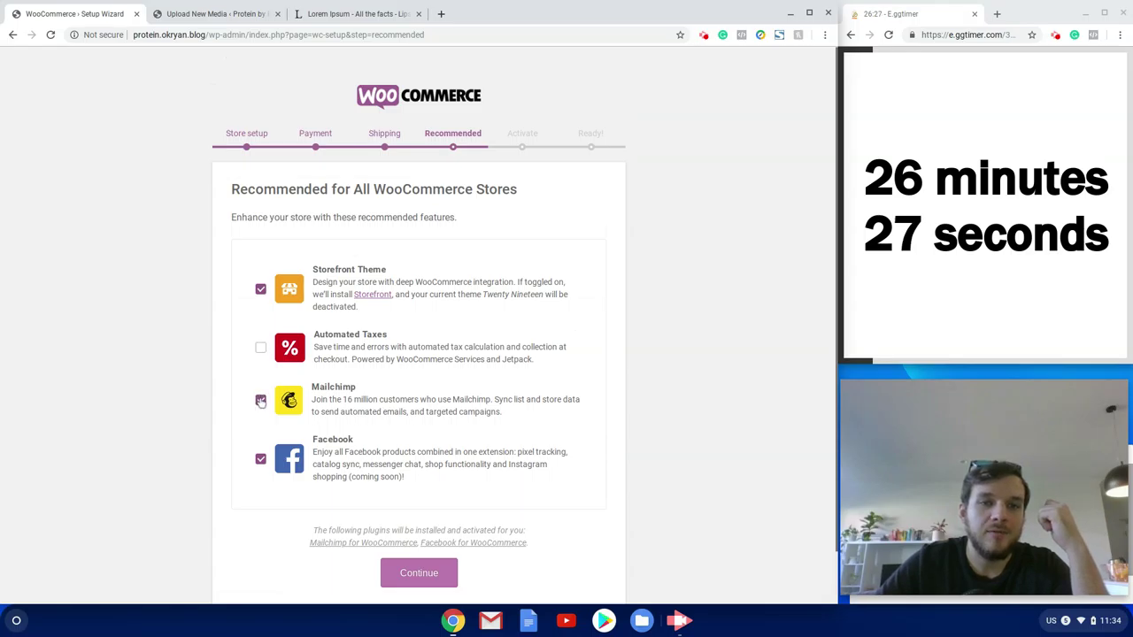
click(261, 401)
click(260, 458)
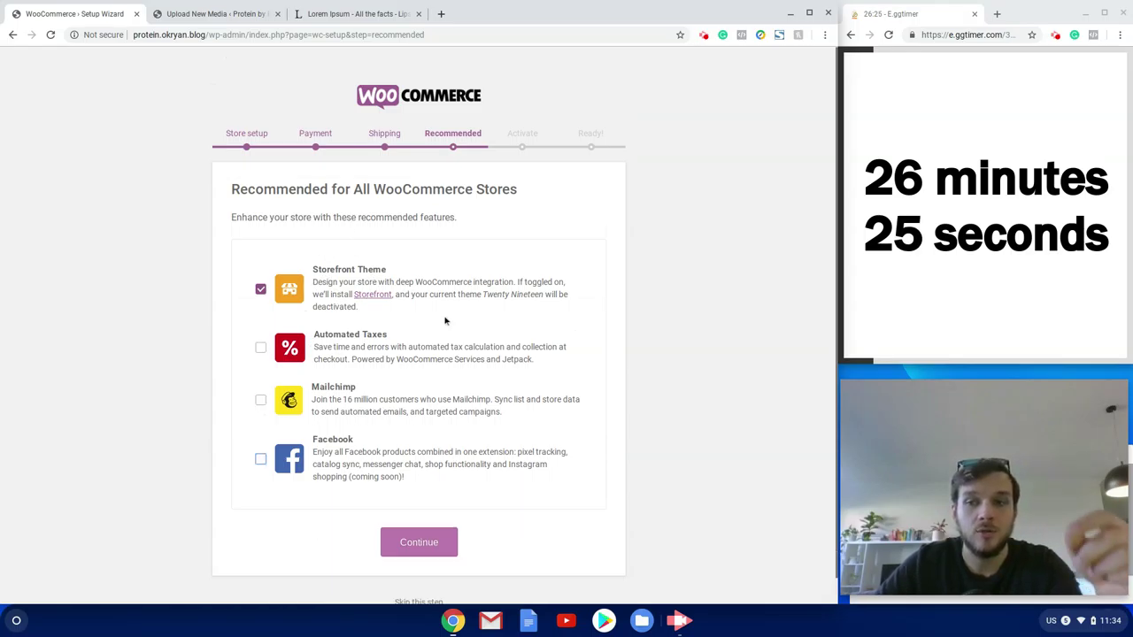
click(438, 542)
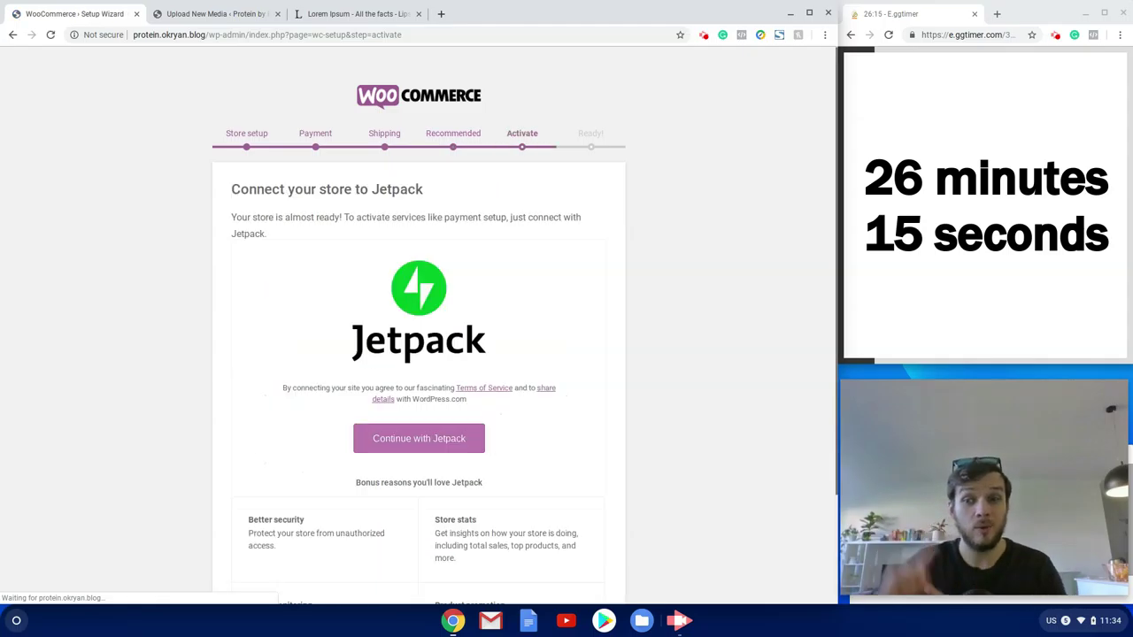
Skip connecting the store to Jetpack and leave the finished setup wizard for the WordPress dashboard.
scroll(394, 514, down, 3)
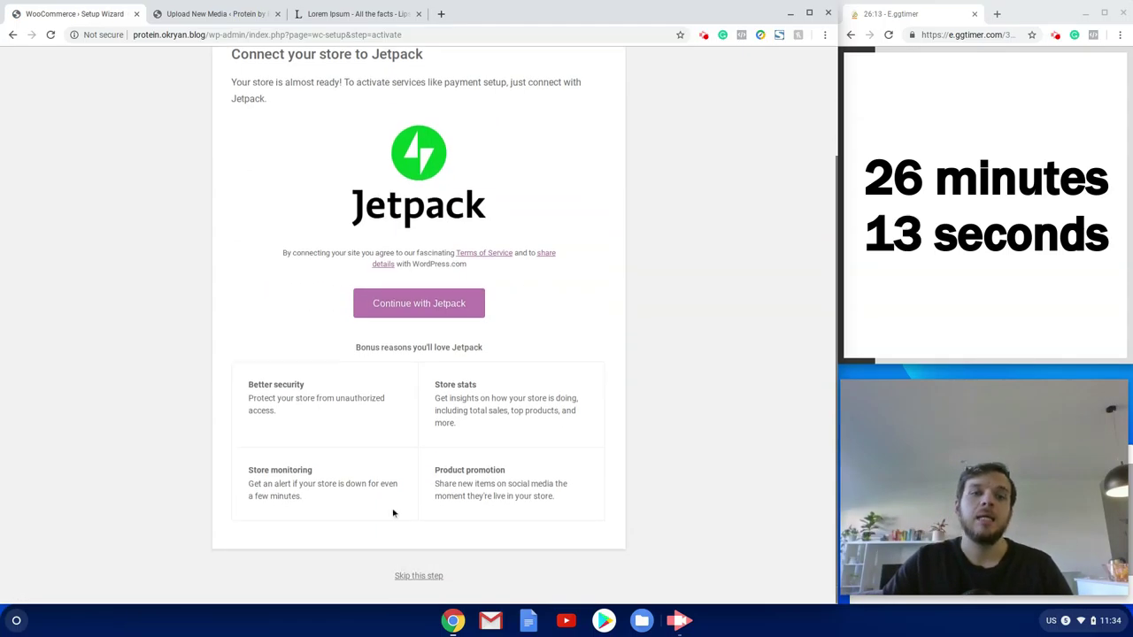
click(403, 577)
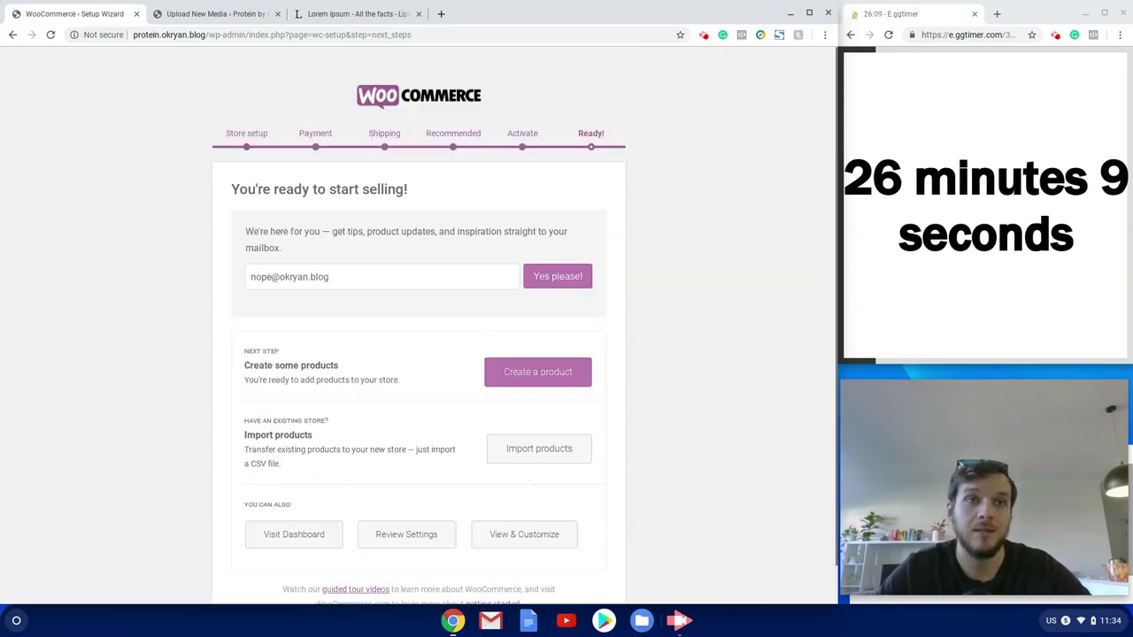
click(296, 531)
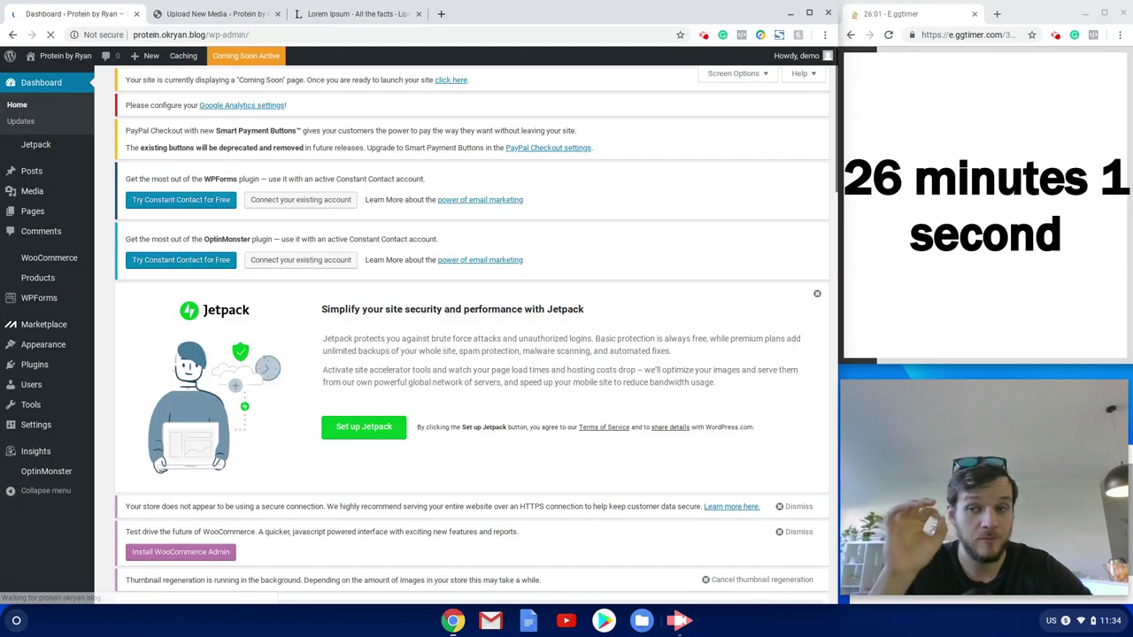
Check the uploaded media files in the other browser tab and open the site's installed plugins there.
click(181, 16)
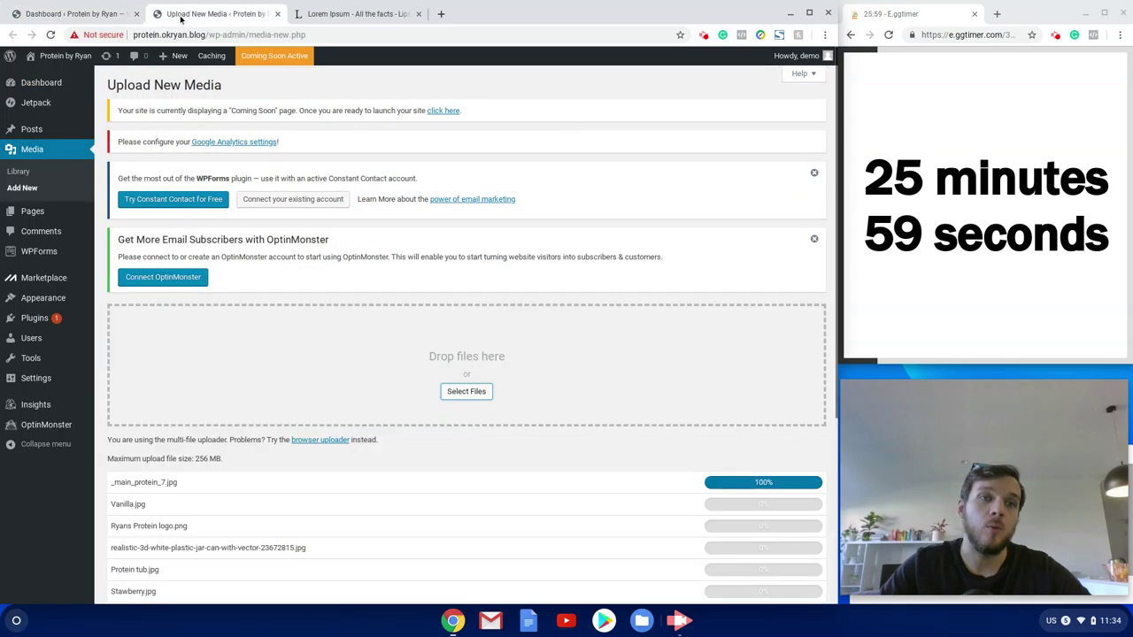
scroll(416, 367, down, 3)
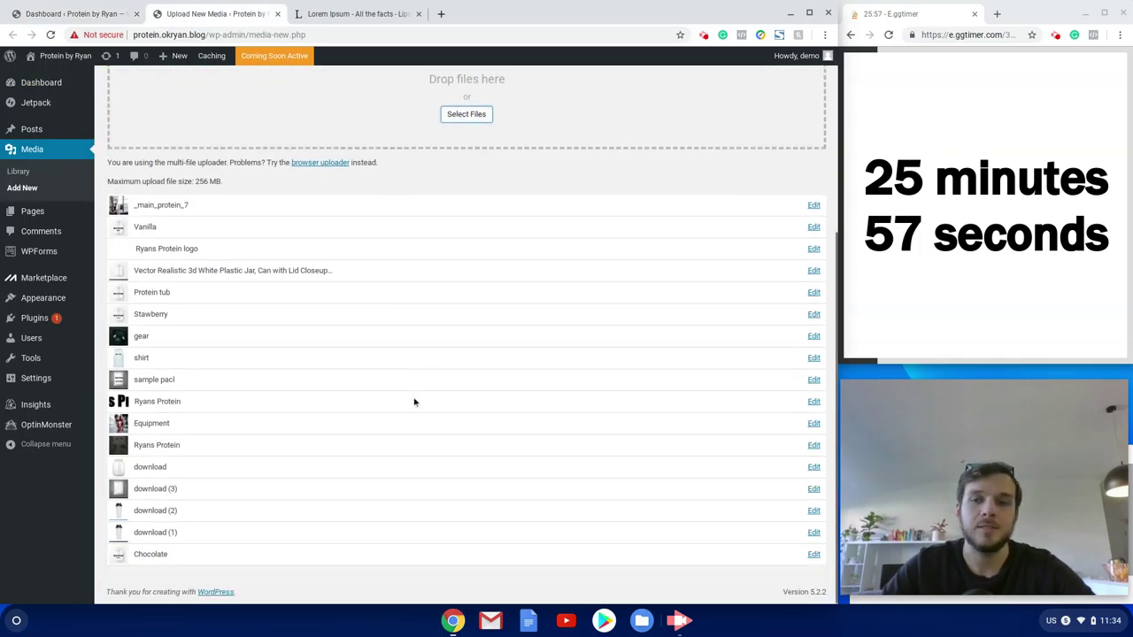
scroll(413, 407, up, 2)
scroll(410, 415, up, 1)
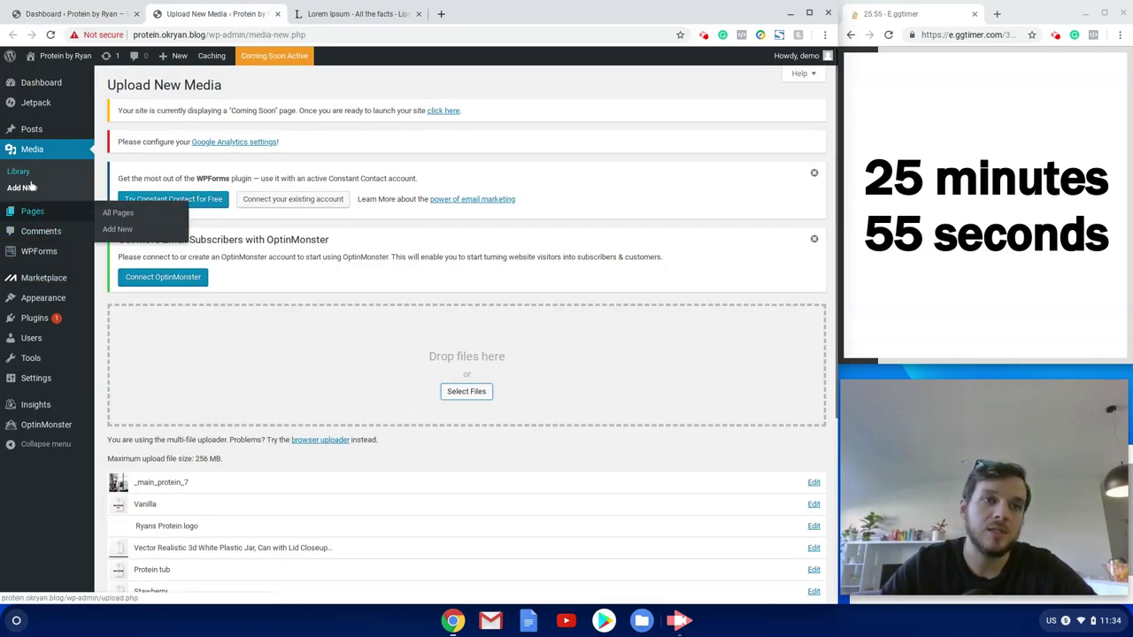
click(117, 319)
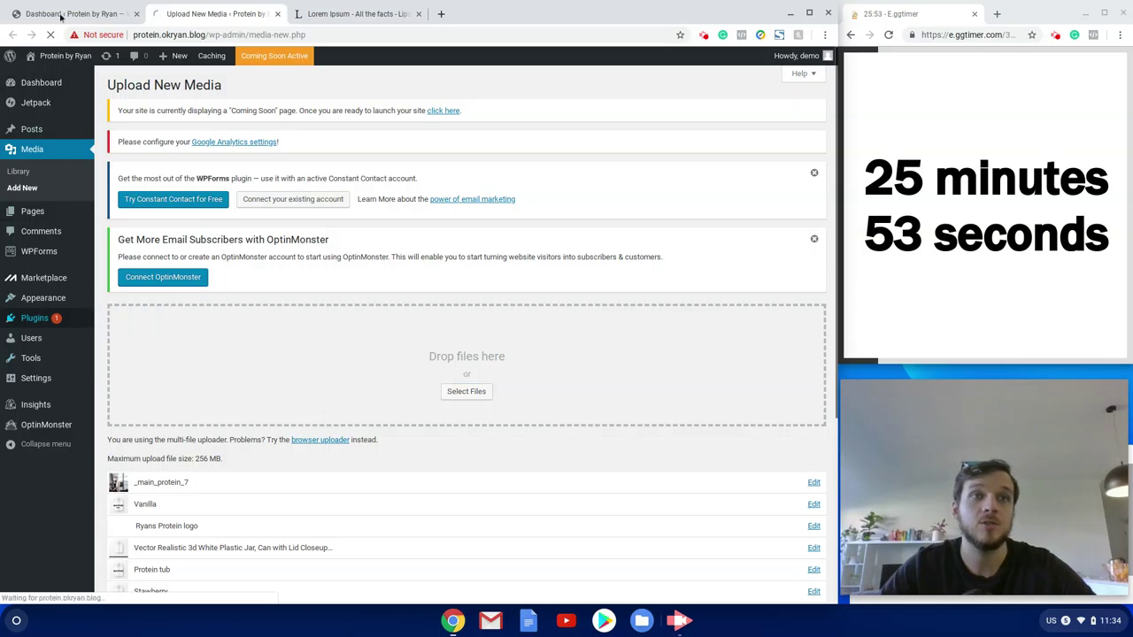
Return to the dashboard's browser tab and open the WooCommerce settings.
click(75, 16)
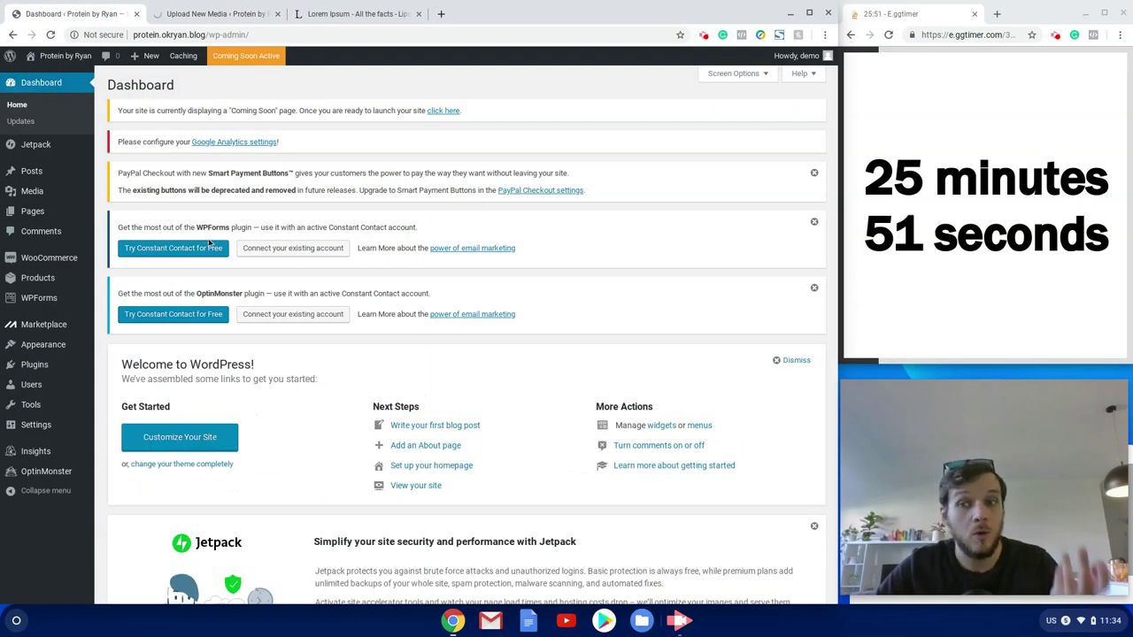
mouse_move(30, 411)
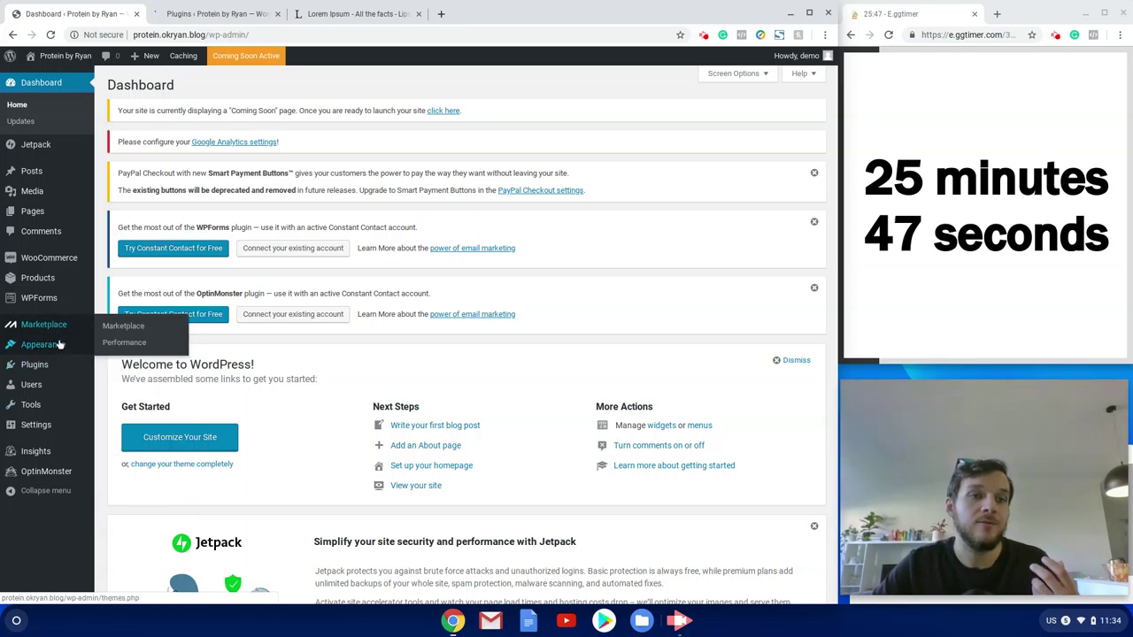
mouse_move(49, 257)
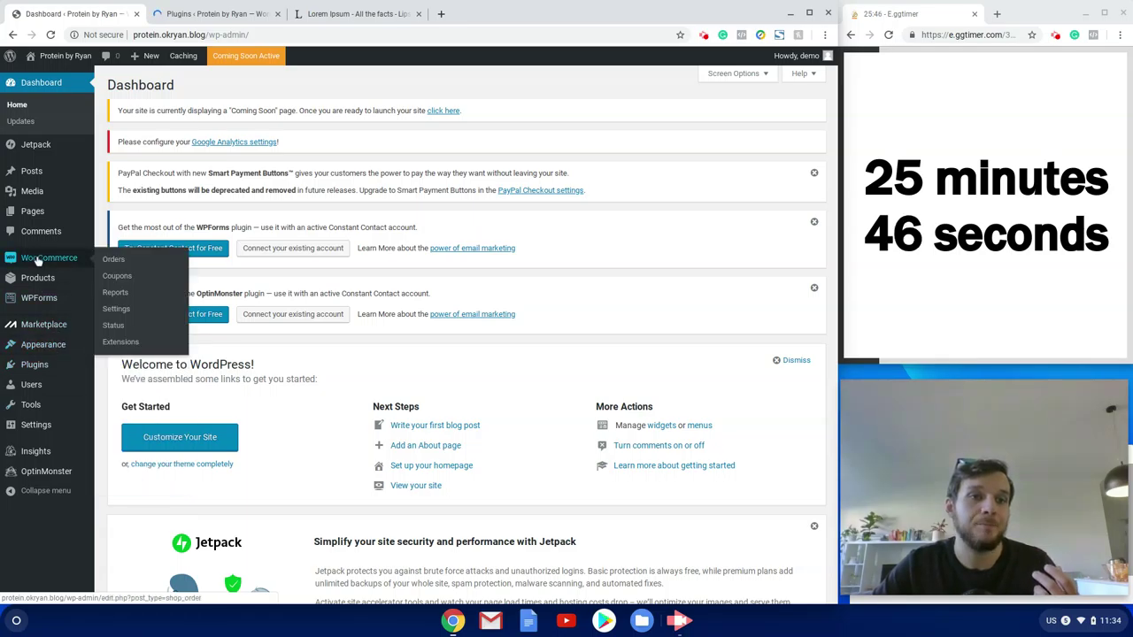
click(117, 309)
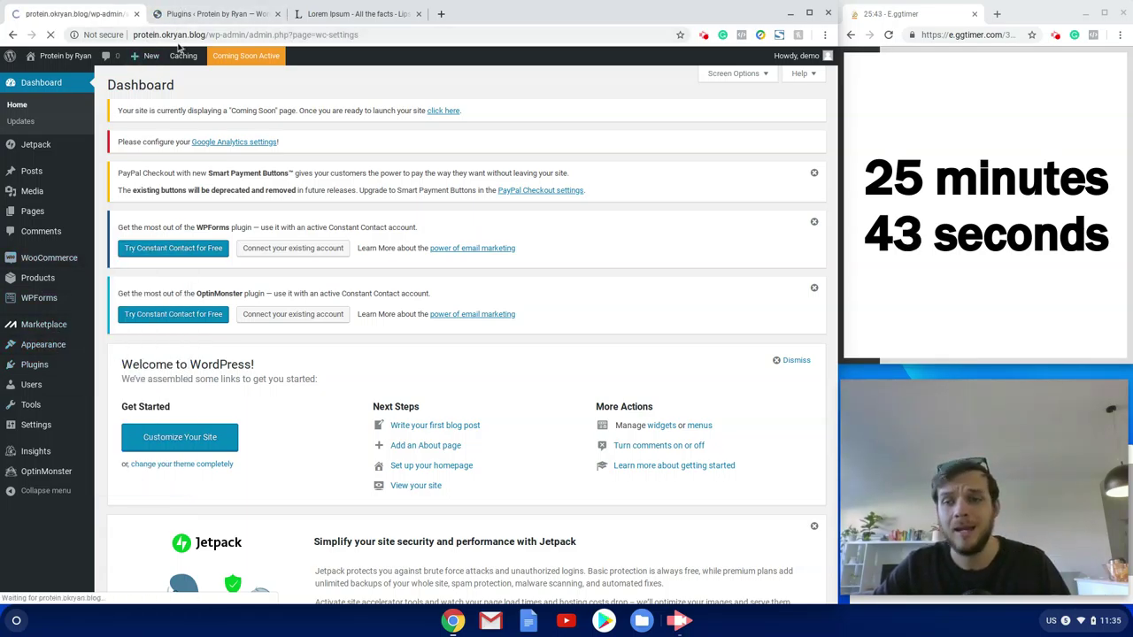
Bulk-deactivate all installed plugins except Homepage Control and WooCommerce.
click(202, 13)
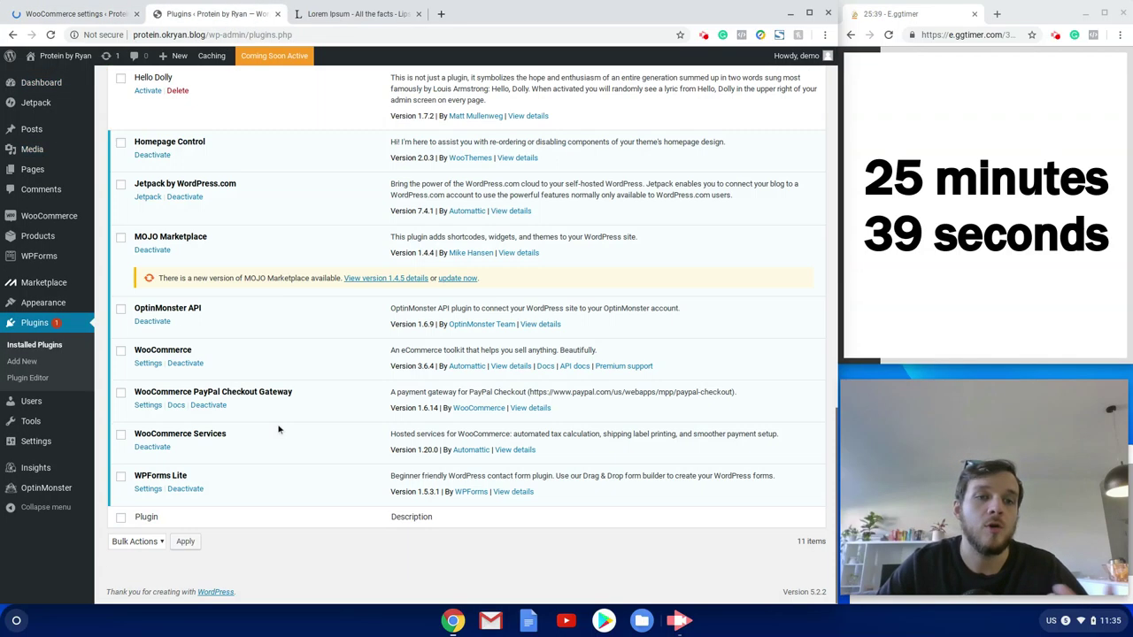
scroll(135, 263, up, 4)
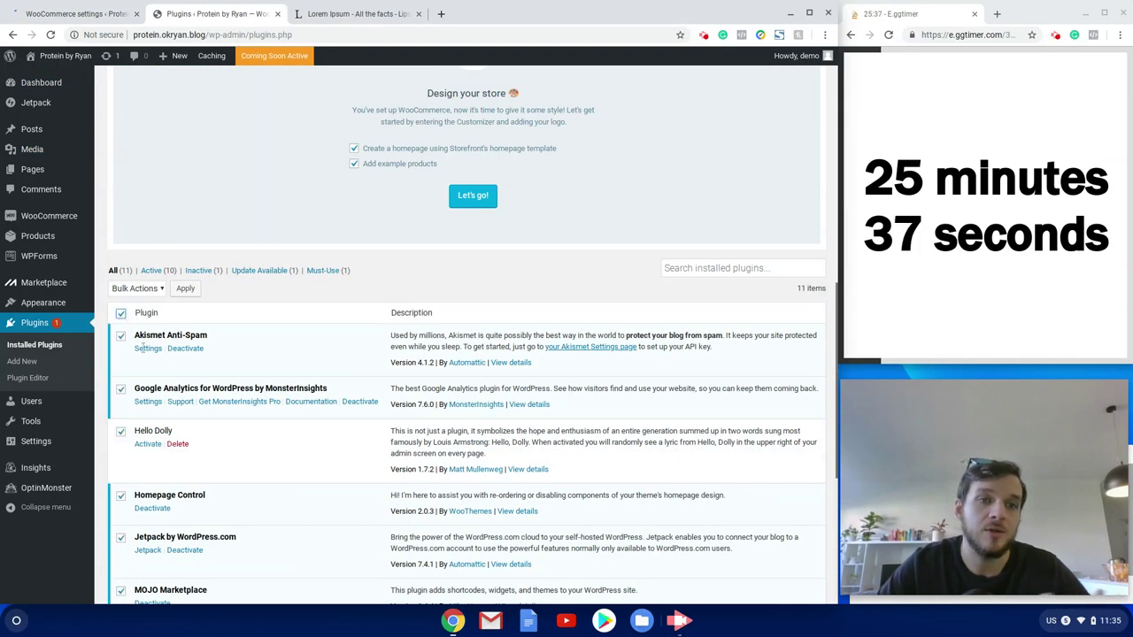
scroll(128, 321, down, 2)
scroll(131, 458, down, 2)
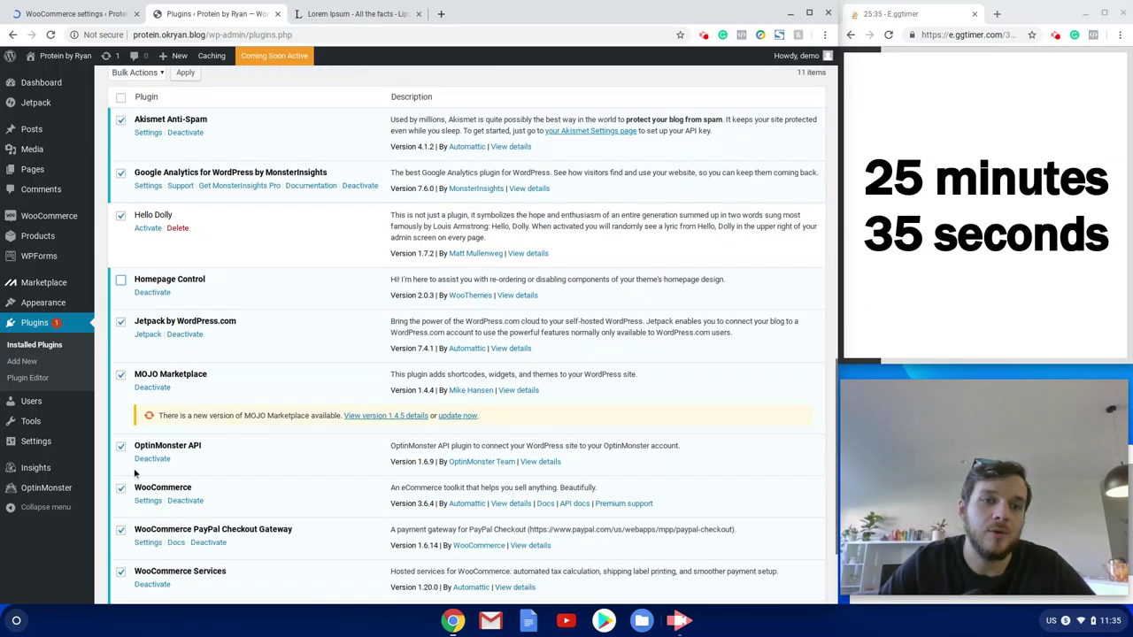
click(121, 489)
scroll(133, 496, down, 3)
click(148, 541)
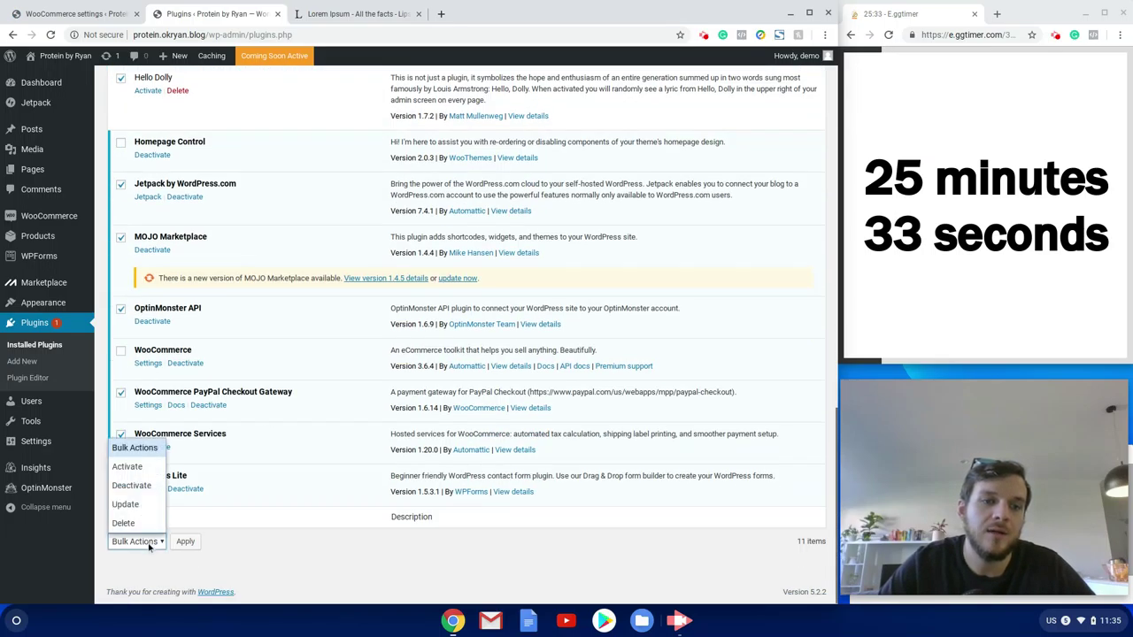
click(133, 493)
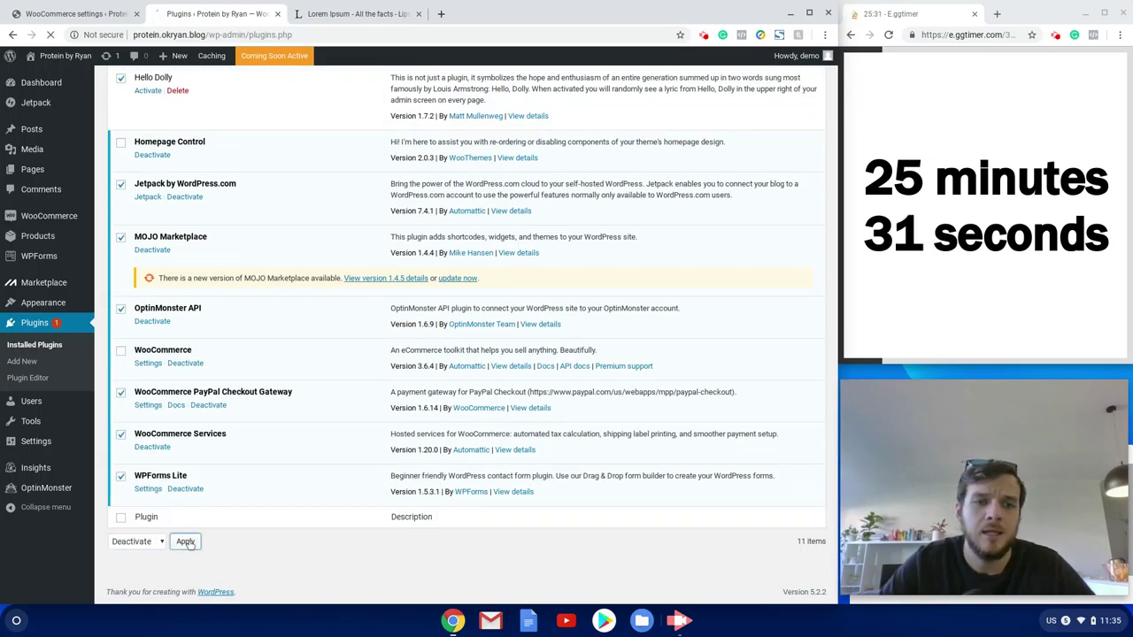
click(186, 541)
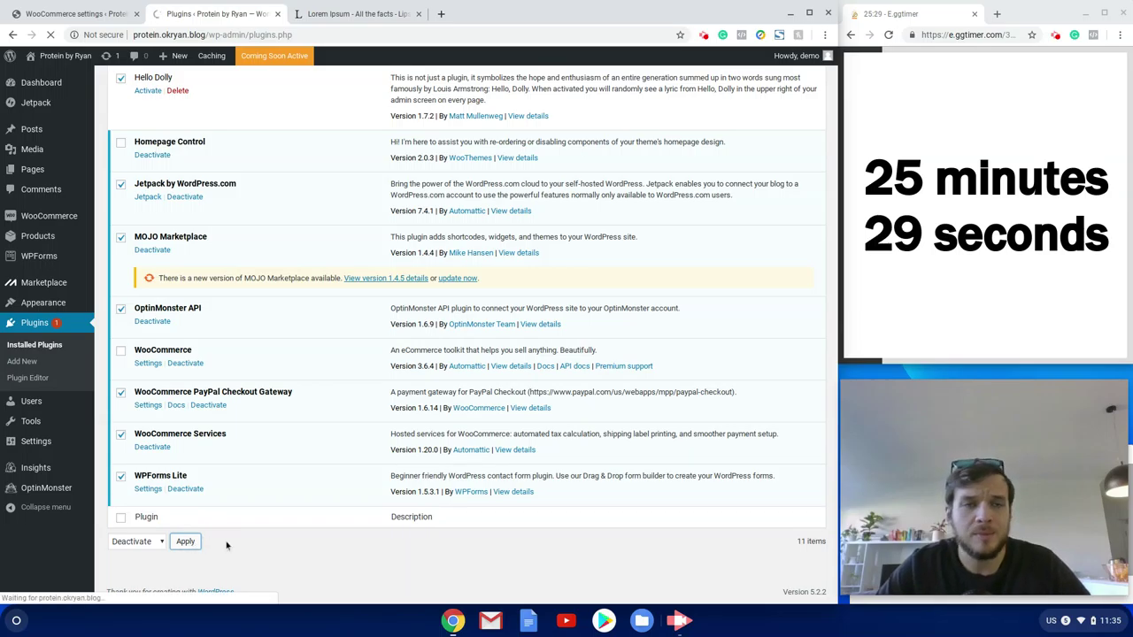
In the general WooCommerce settings, set the selling locations to "Sell to specific countries".
click(64, 14)
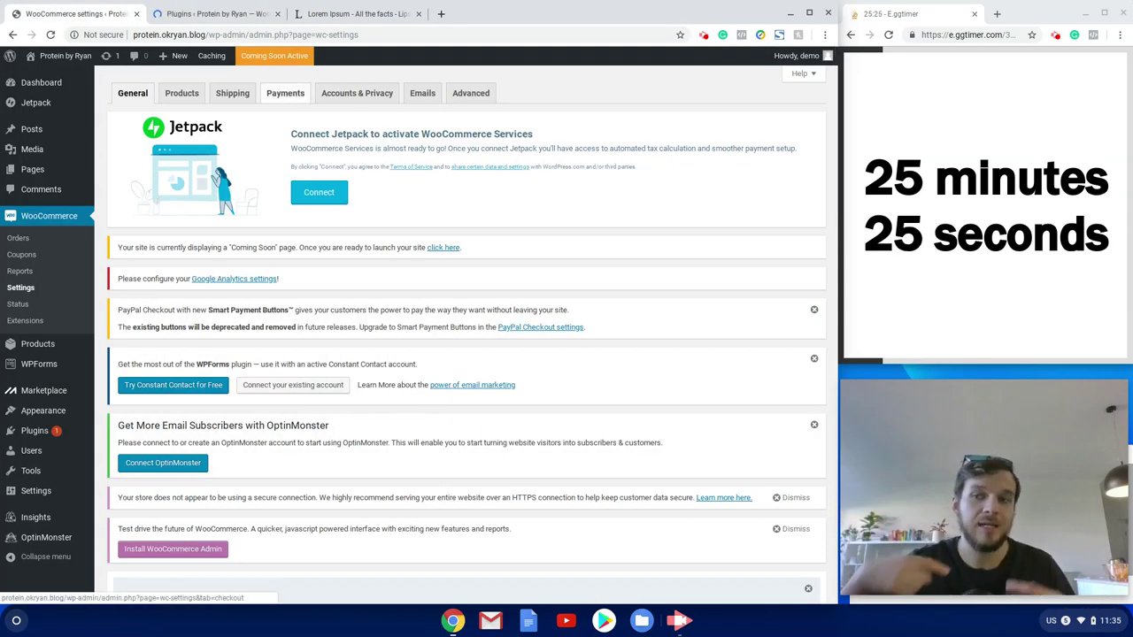
scroll(267, 344, down, 15)
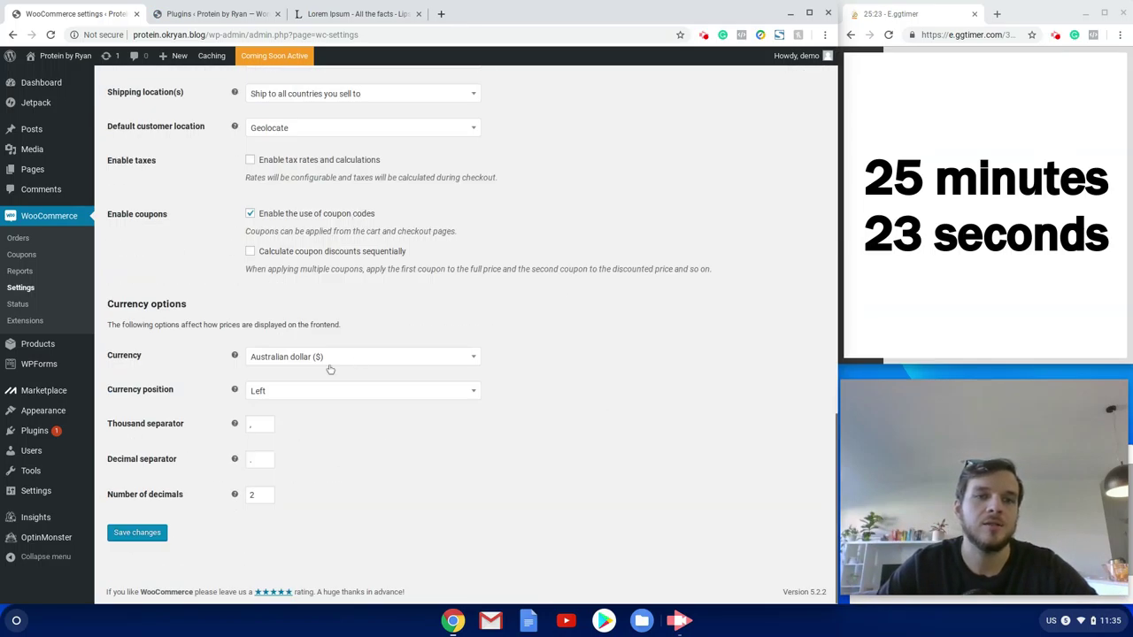
scroll(268, 345, up, 7)
scroll(268, 344, down, 7)
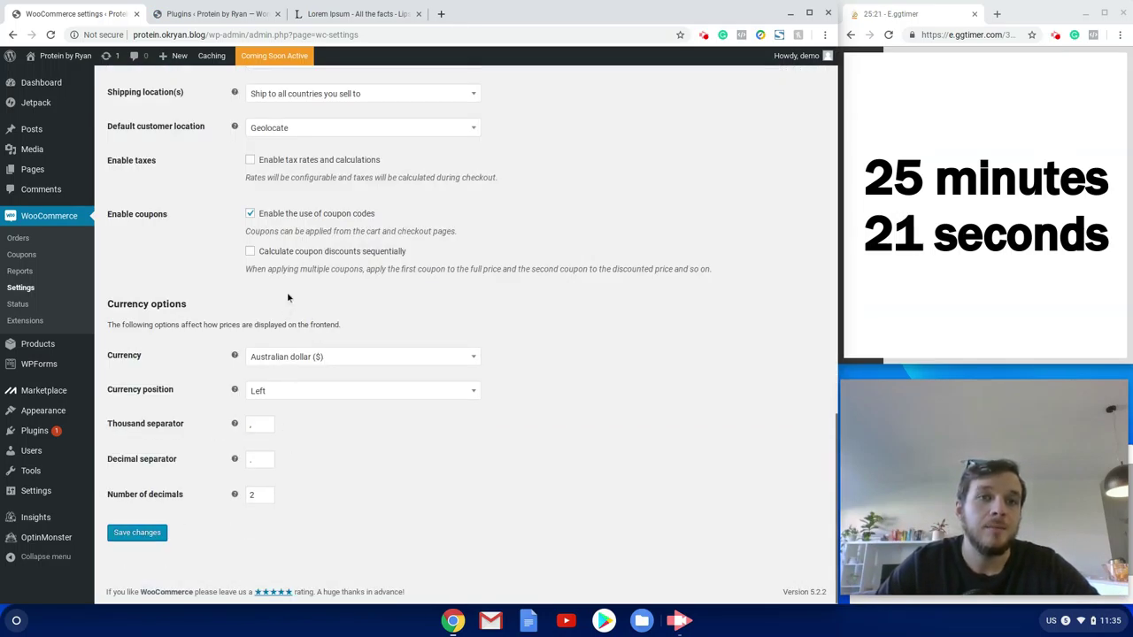
scroll(288, 298, up, 3)
click(286, 177)
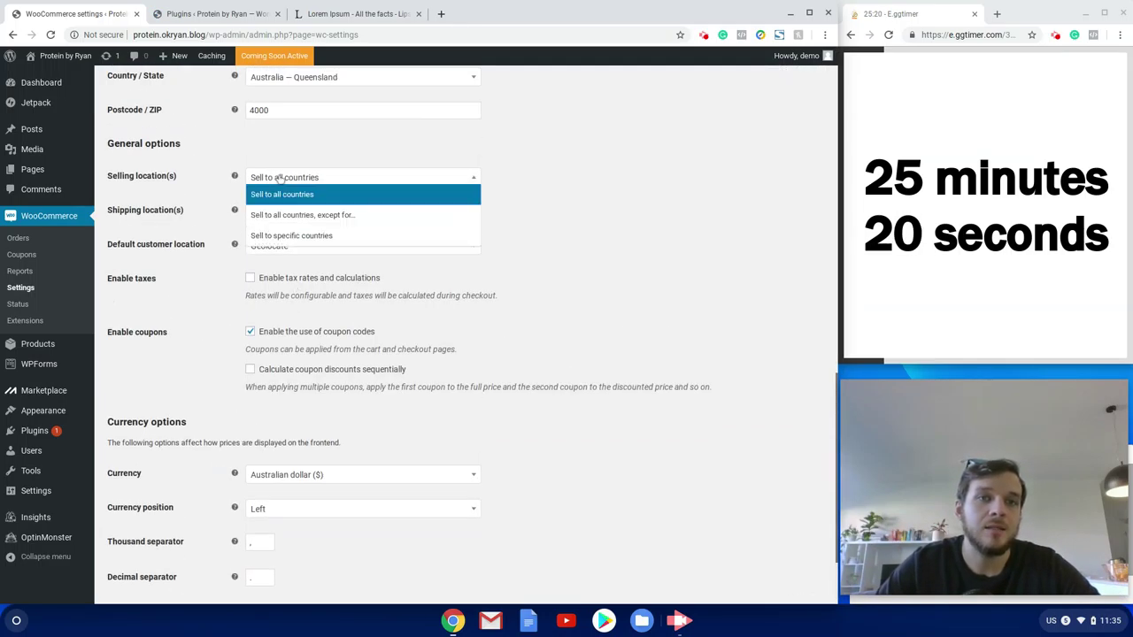
click(332, 235)
Add Australia as the specific country to sell to and save the settings.
click(355, 213)
text(A)
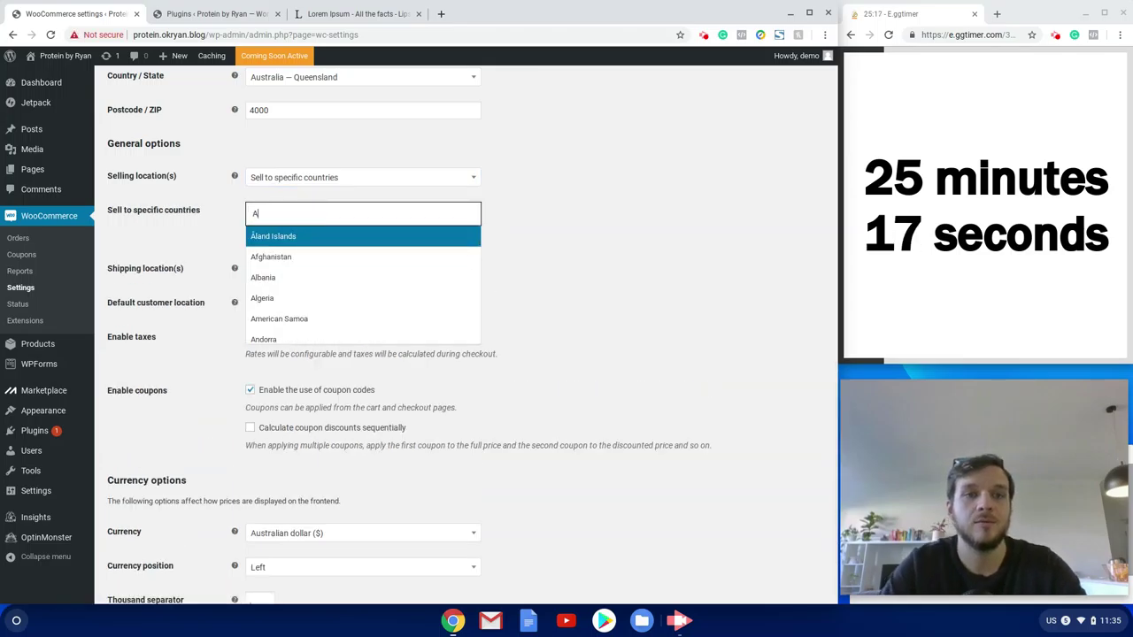
text(u)
click(326, 237)
scroll(296, 532, down, 2)
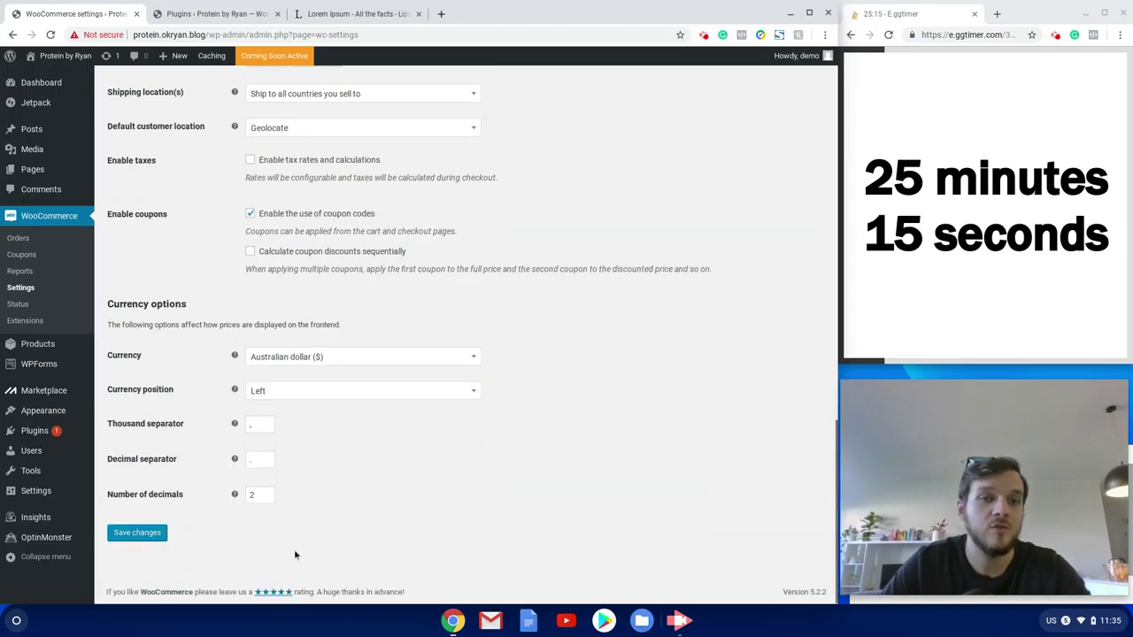
click(152, 536)
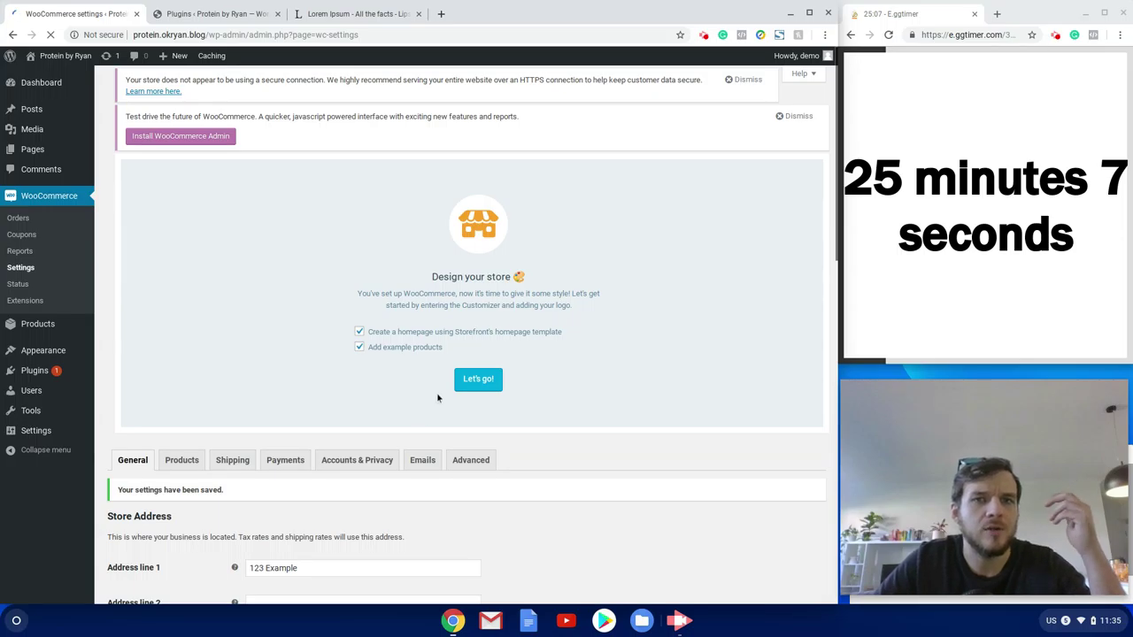
Bulk-delete all installed plugins and their data except Homepage Control and WooCommerce.
key(ctrl+Tab)
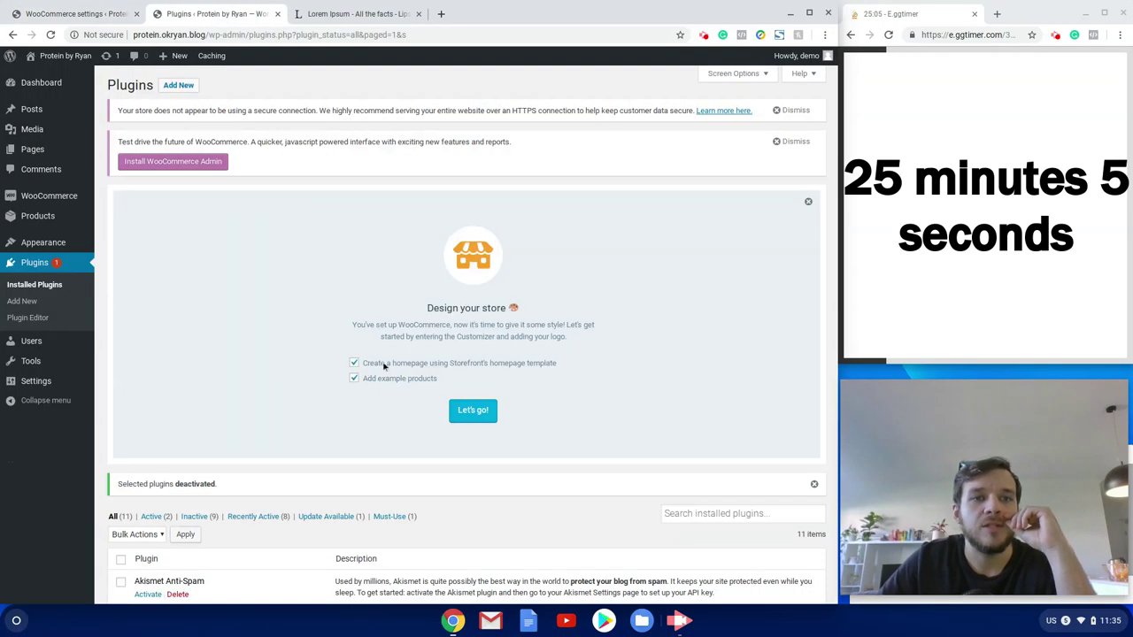
scroll(370, 409, down, 1)
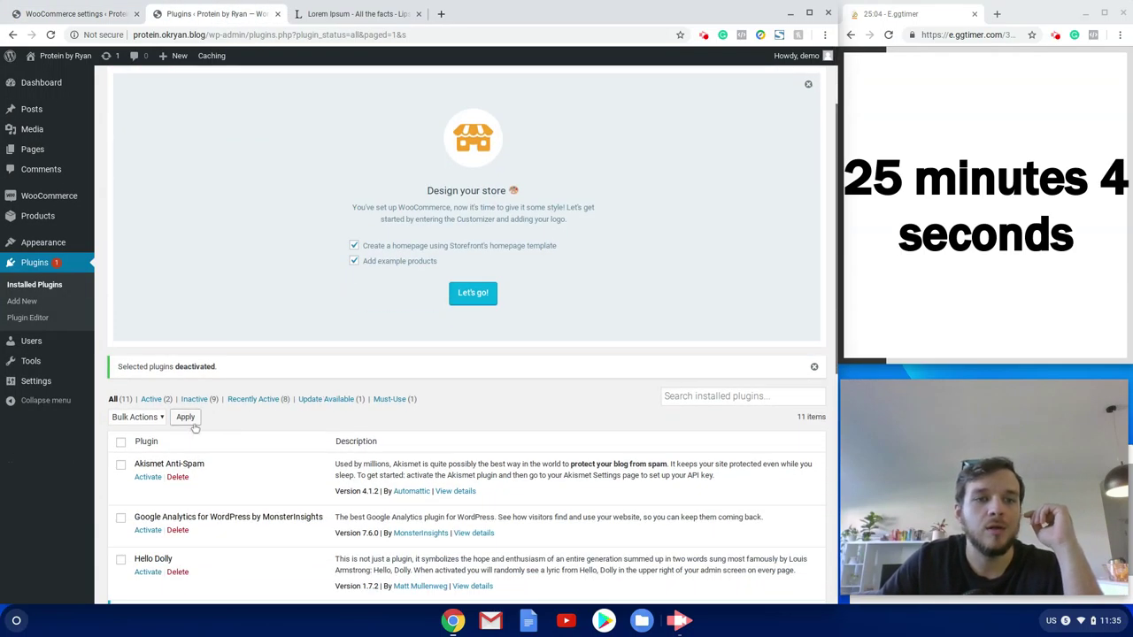
click(121, 442)
scroll(129, 451, down, 5)
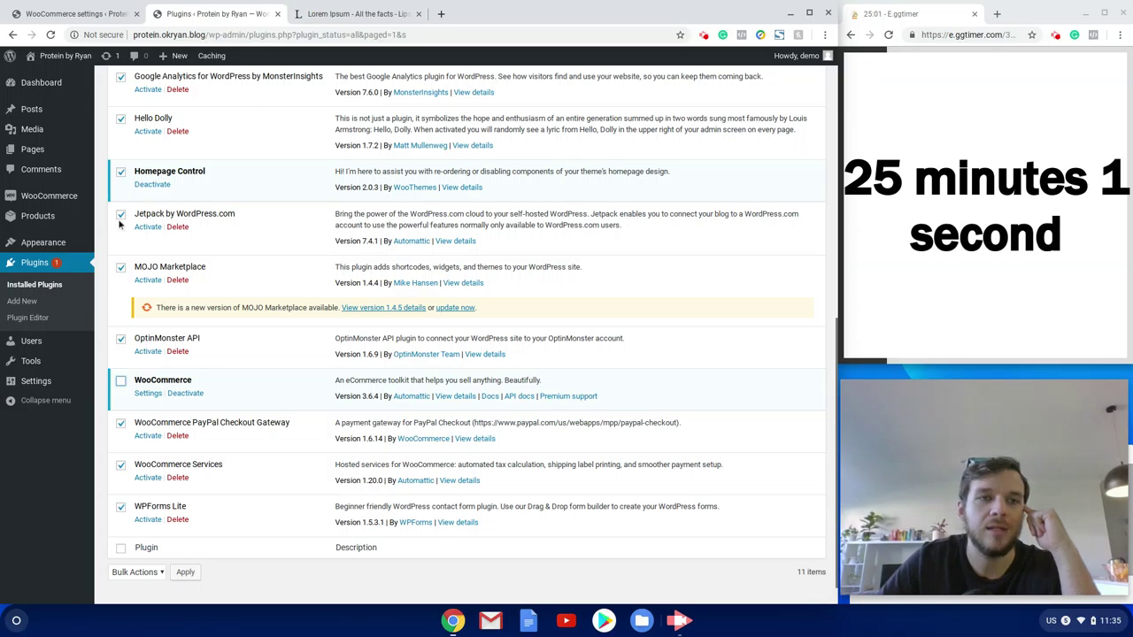
scroll(224, 499, down, 1)
click(133, 541)
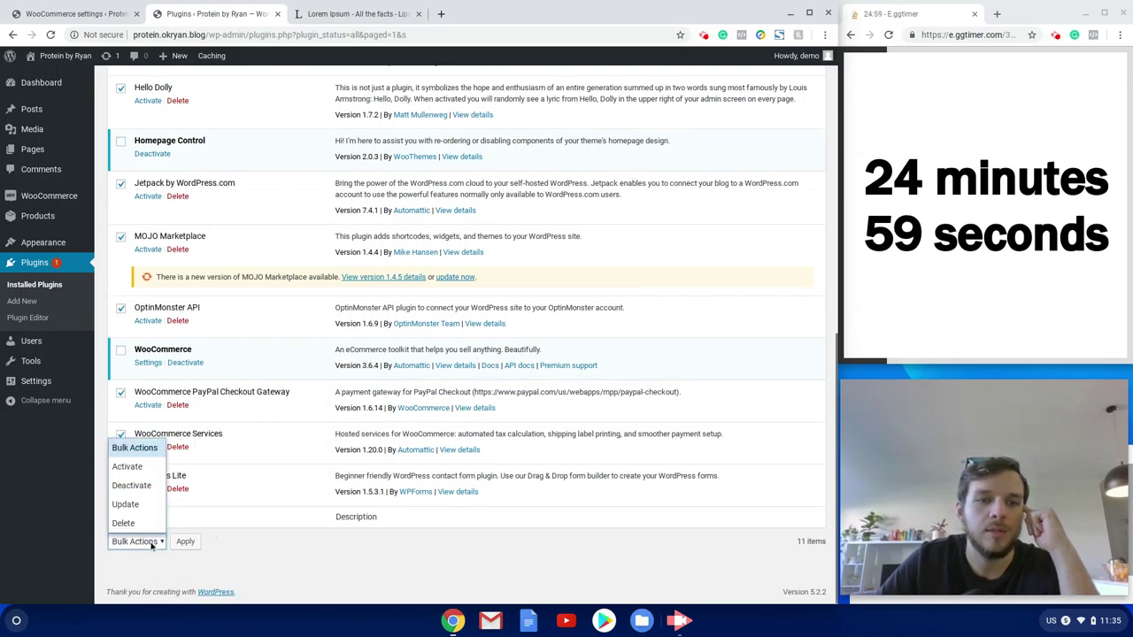
click(124, 521)
click(192, 548)
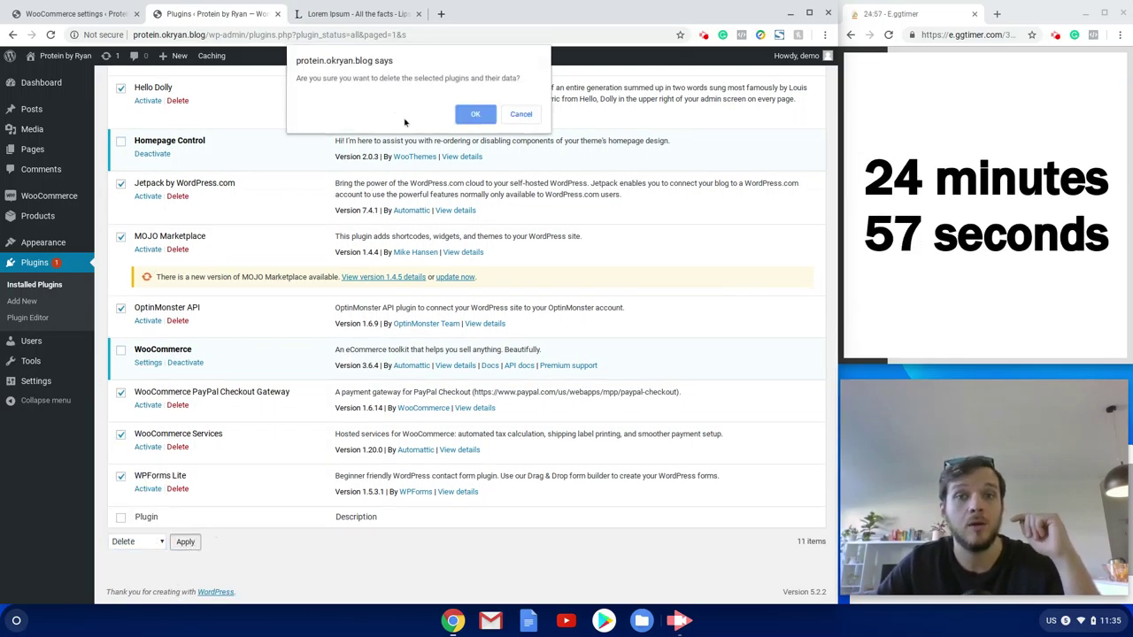
click(473, 112)
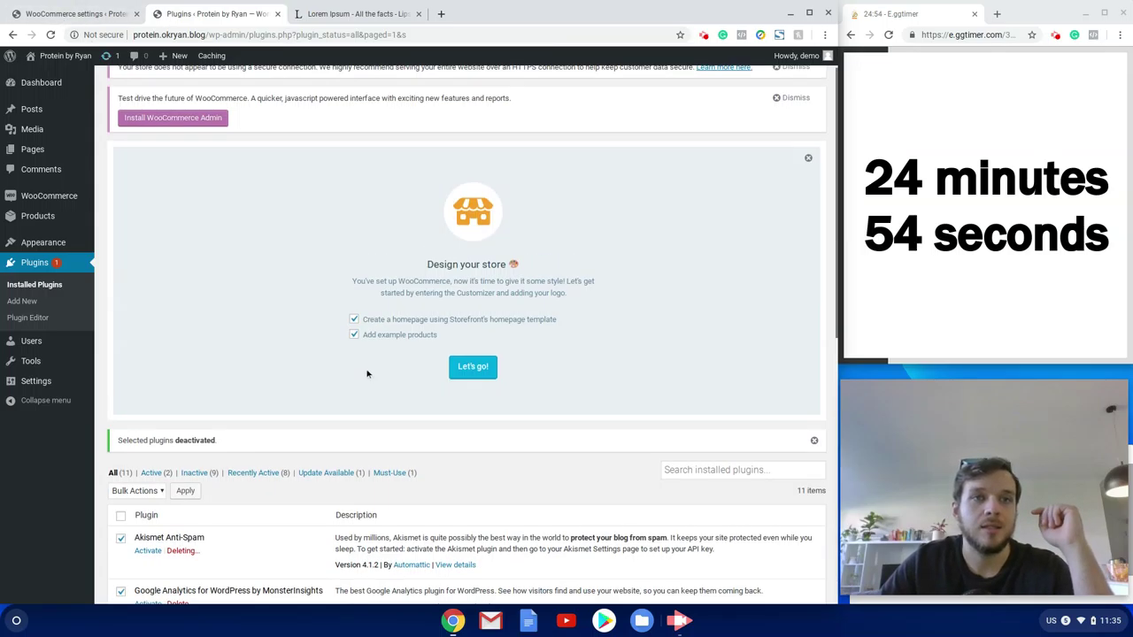
Return to the WooCommerce settings and open the shipping classes in the shipping section.
scroll(354, 363, down, 2)
click(68, 16)
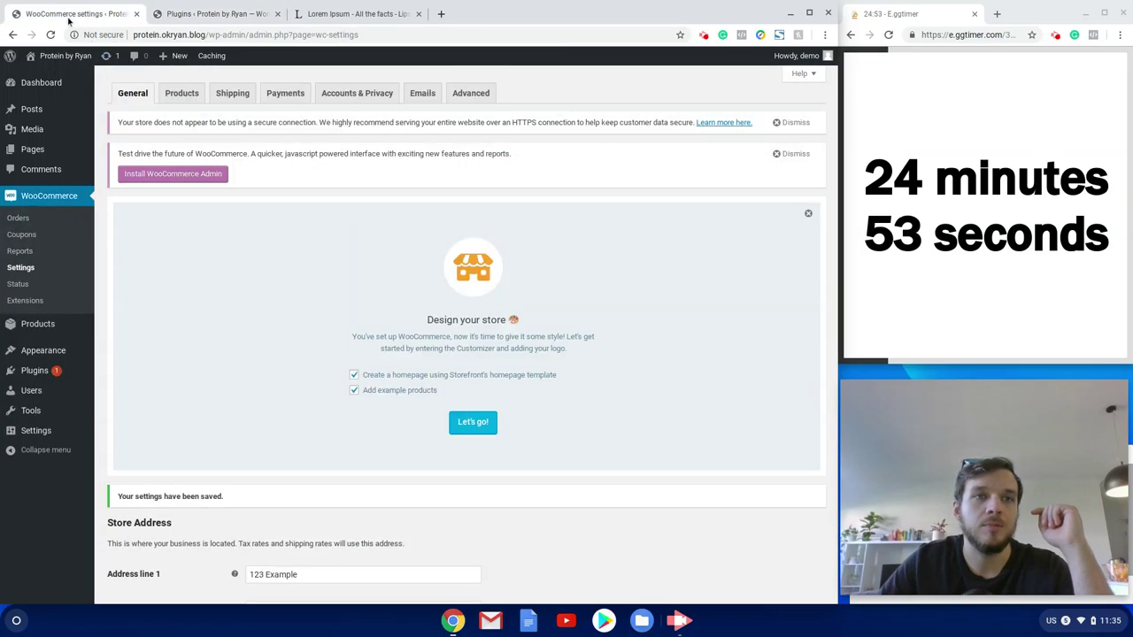
click(241, 95)
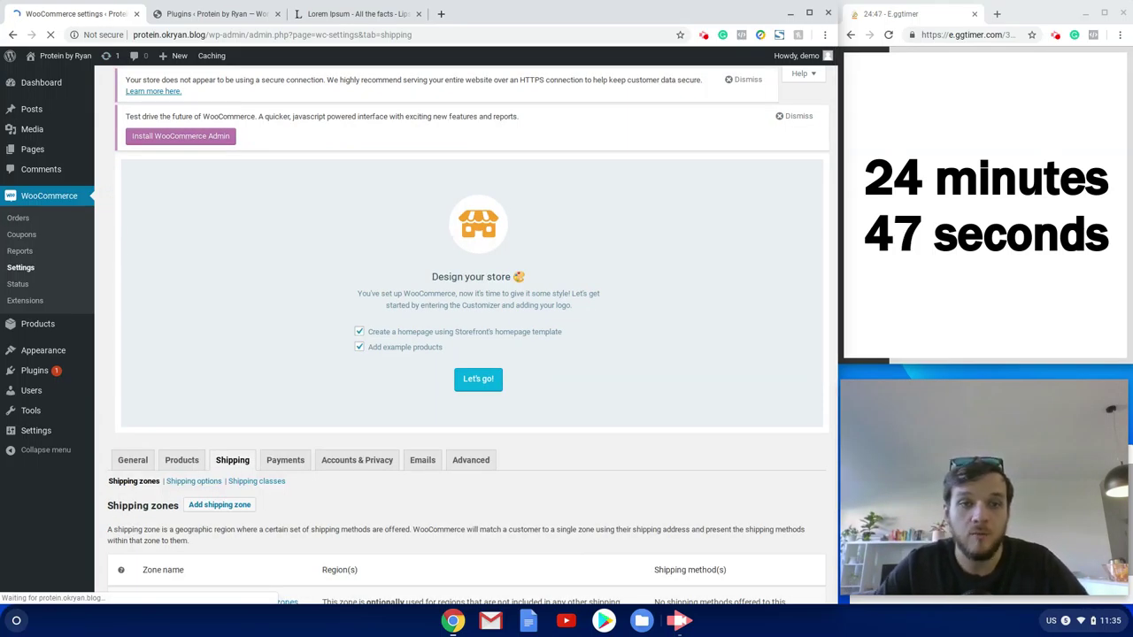
scroll(292, 478, down, 1)
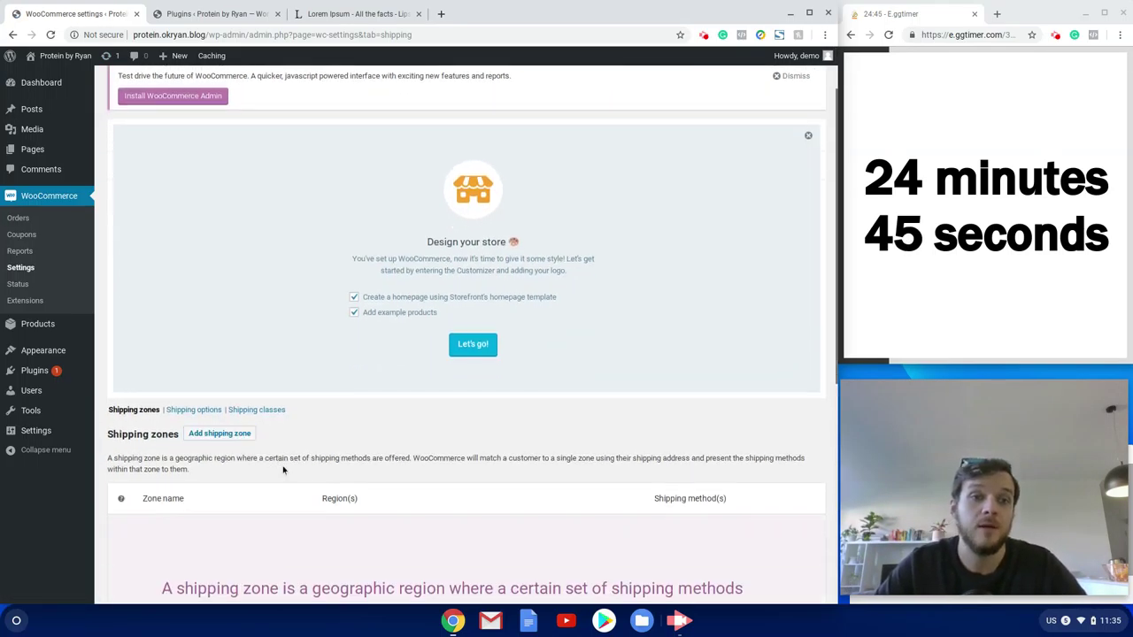
scroll(274, 398, down, 4)
scroll(258, 263, up, 5)
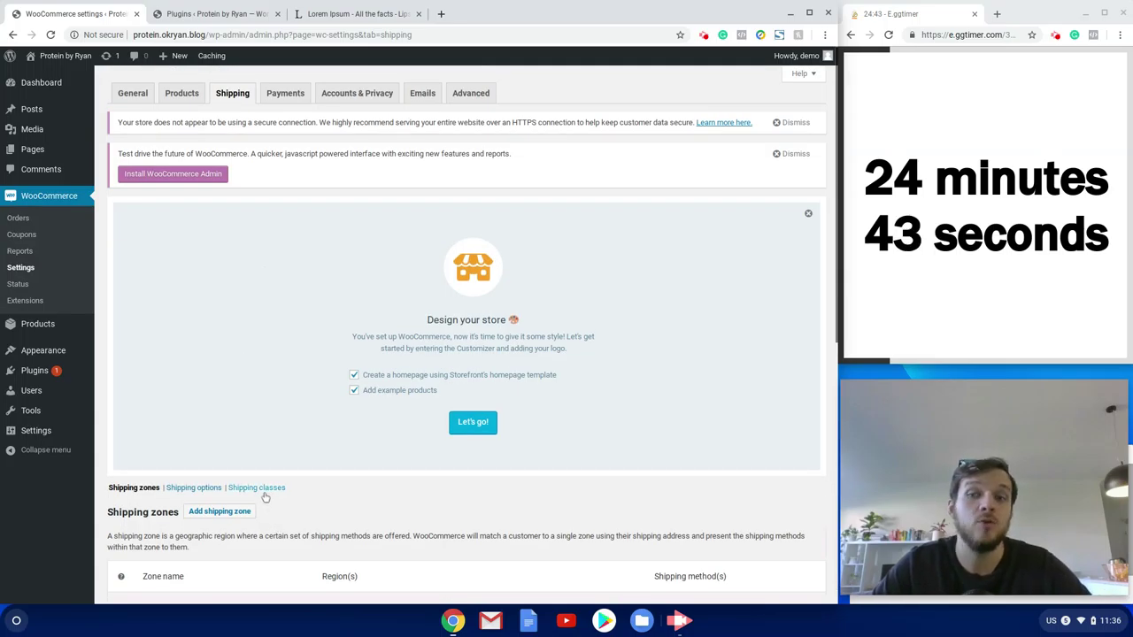
click(265, 492)
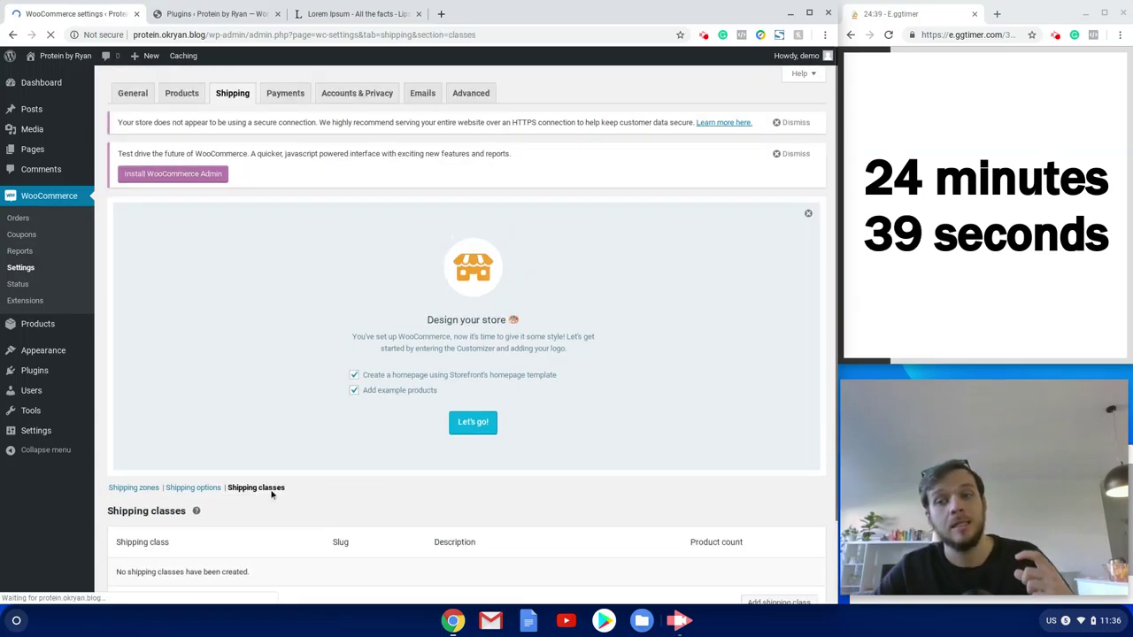
Add a shipping class named Protein.
scroll(343, 494, down, 2)
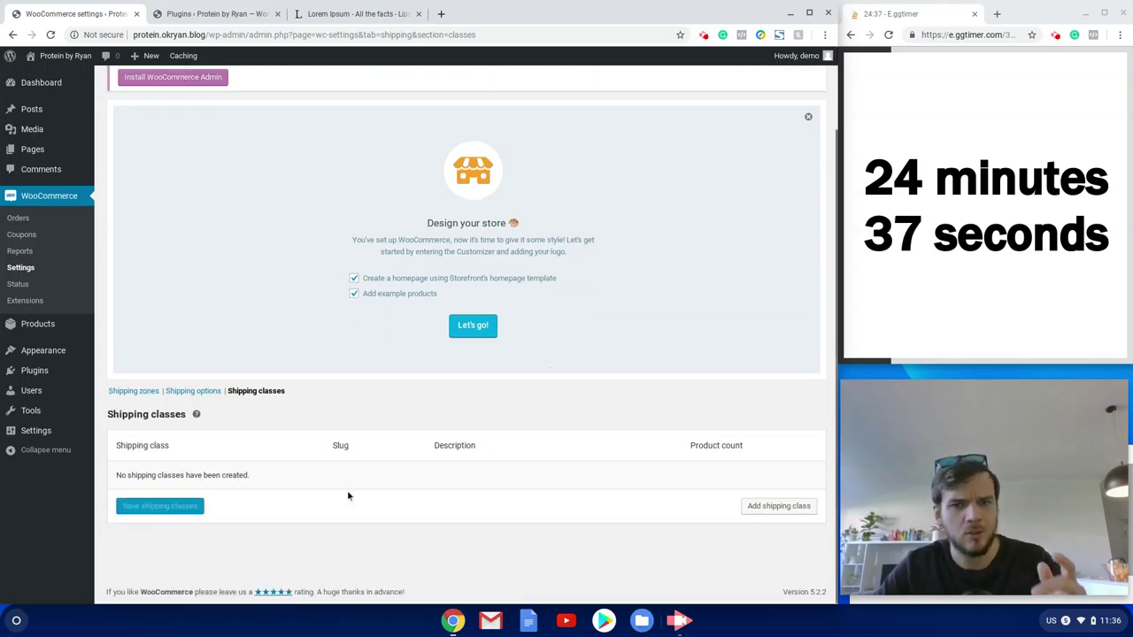
click(779, 506)
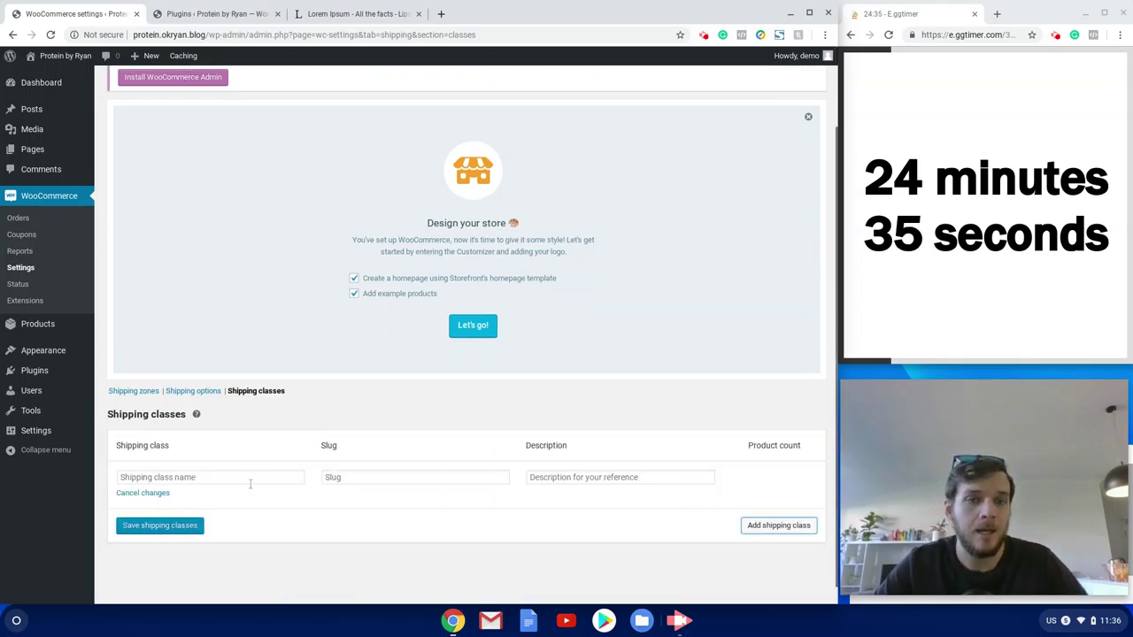
click(252, 476)
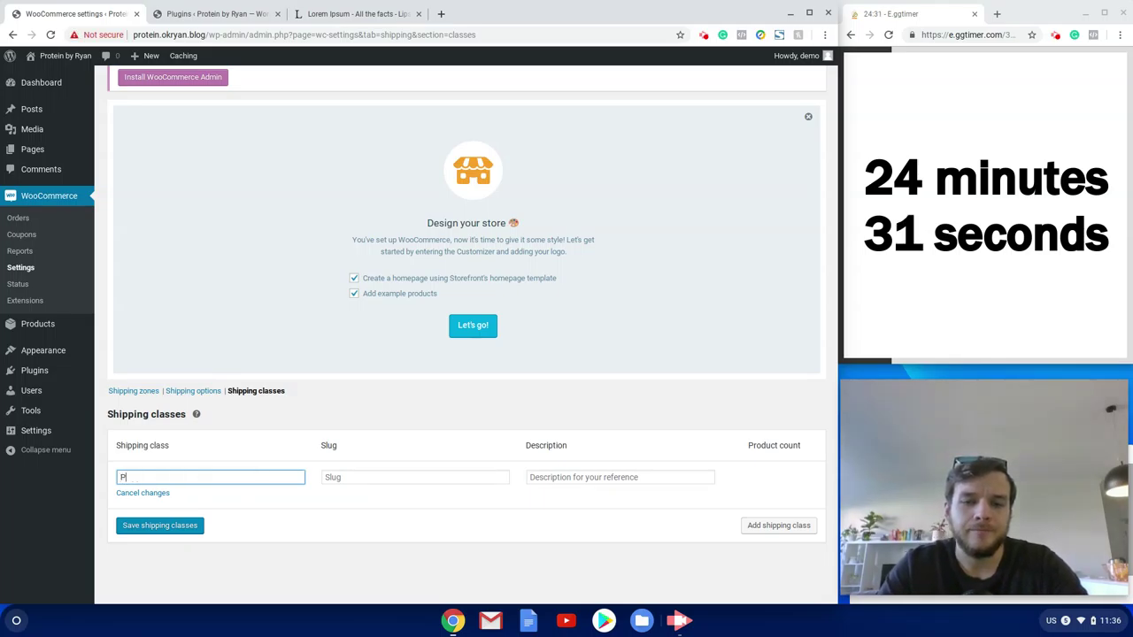
text(Protein)
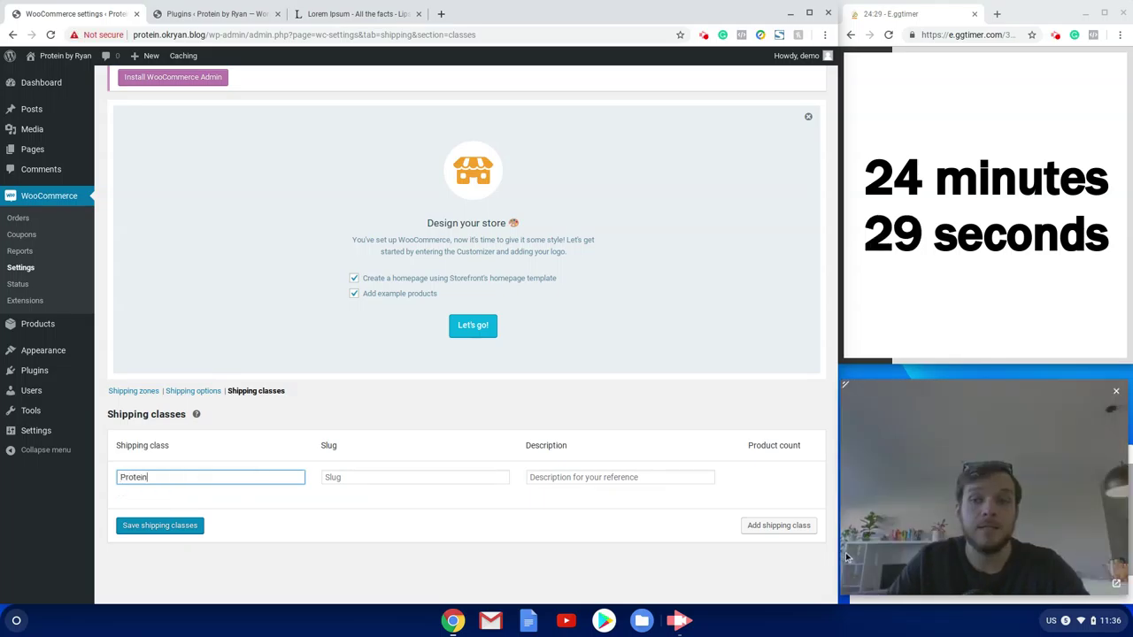
Add another shipping class named Clothing below the Protein class.
click(779, 525)
click(228, 524)
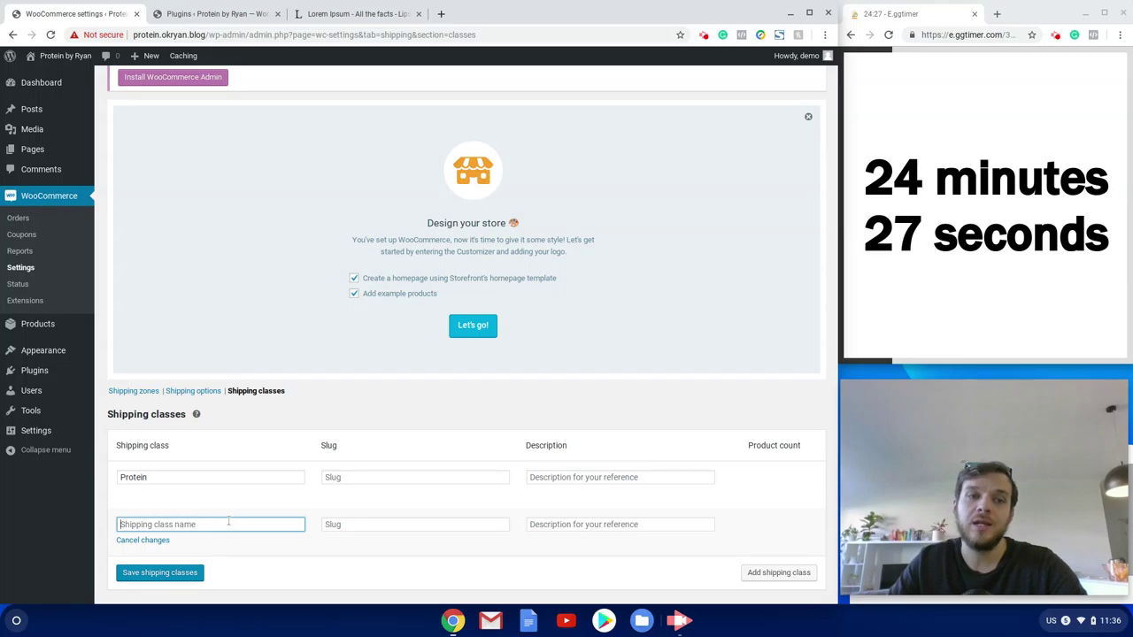
scroll(264, 543, down, 2)
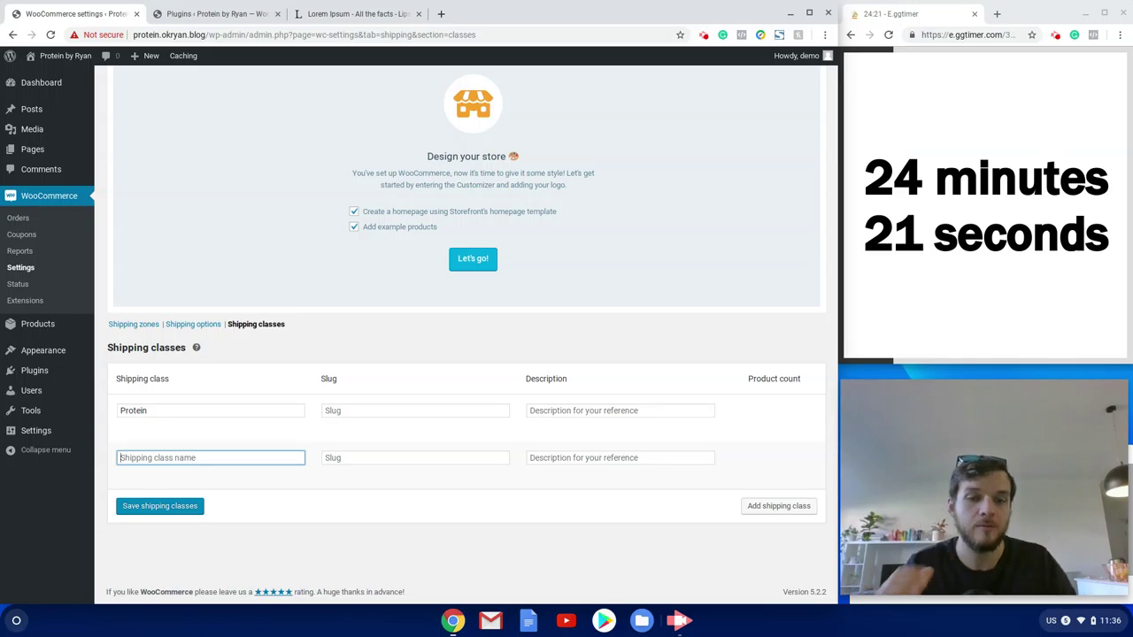
text(othi)
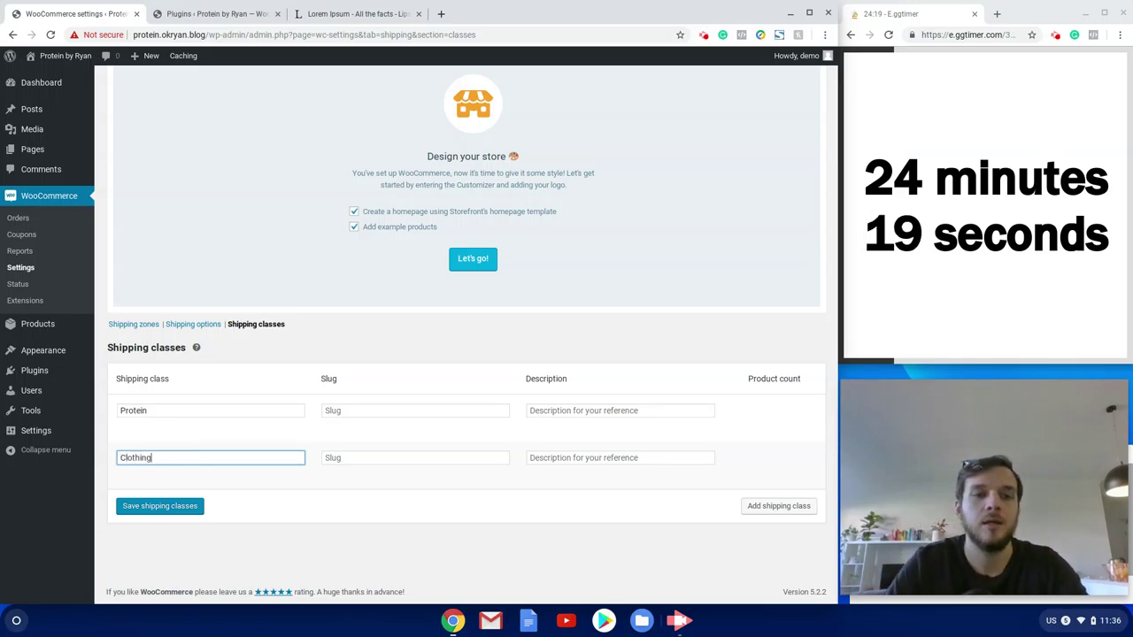
text(ng)
Add a third shipping class named Gear and save the shipping classes.
click(791, 506)
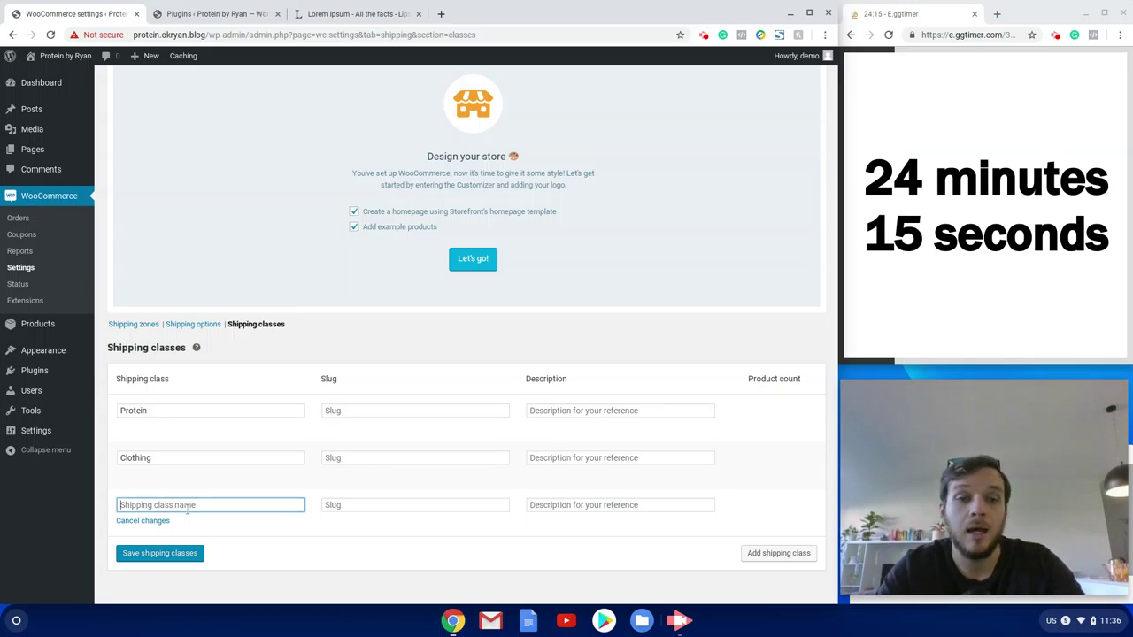
text(Gear)
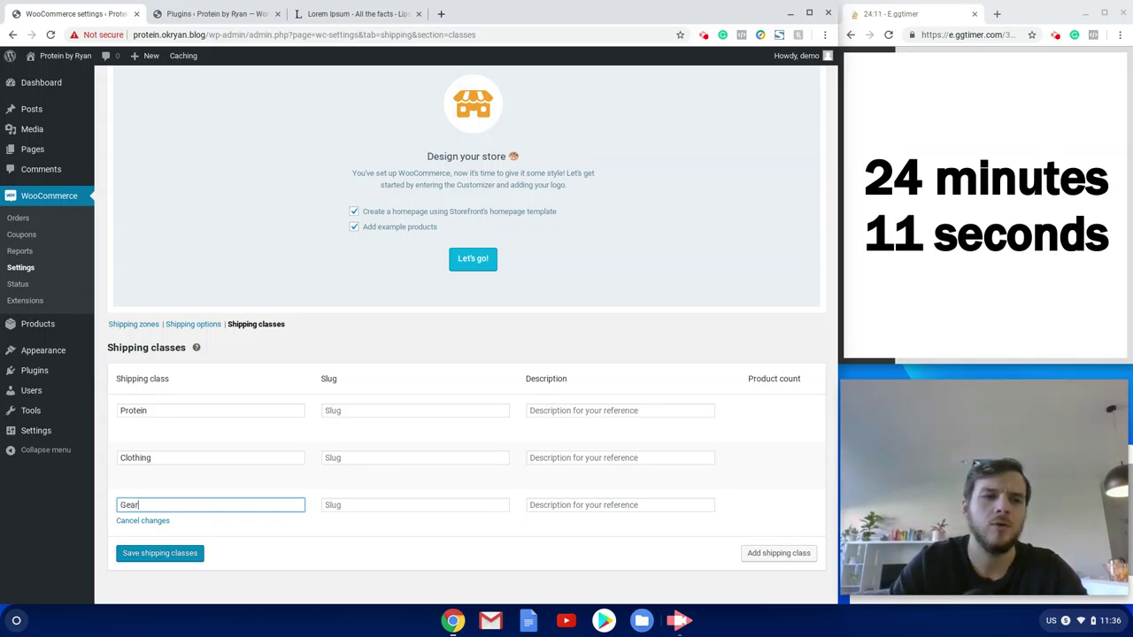
click(144, 553)
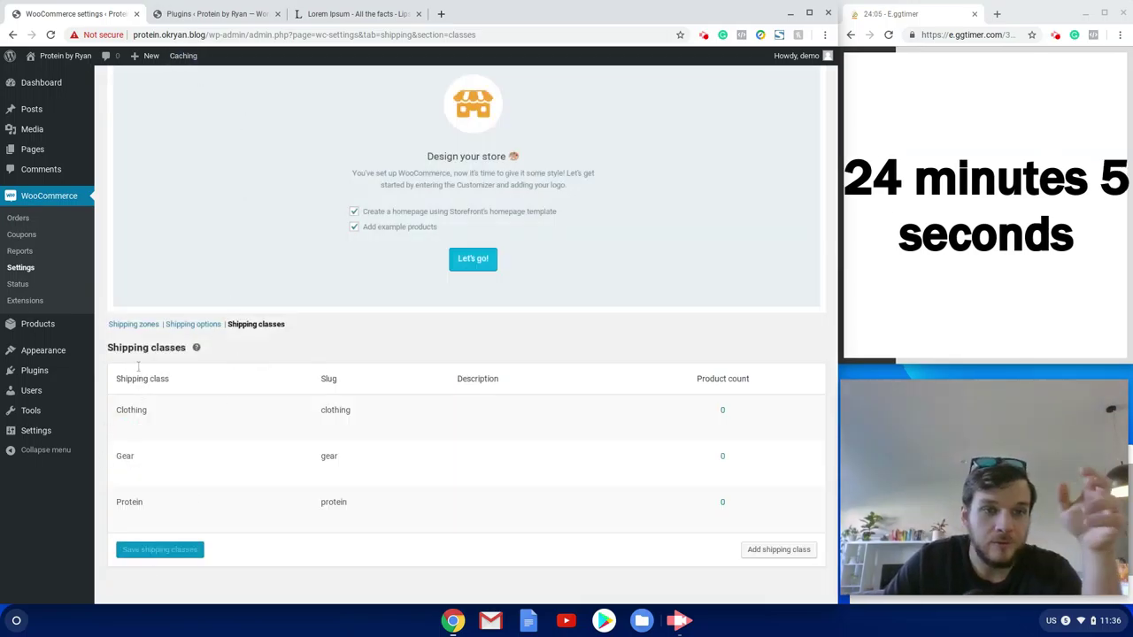
Start a new shipping zone and name it Brisbane.
click(135, 327)
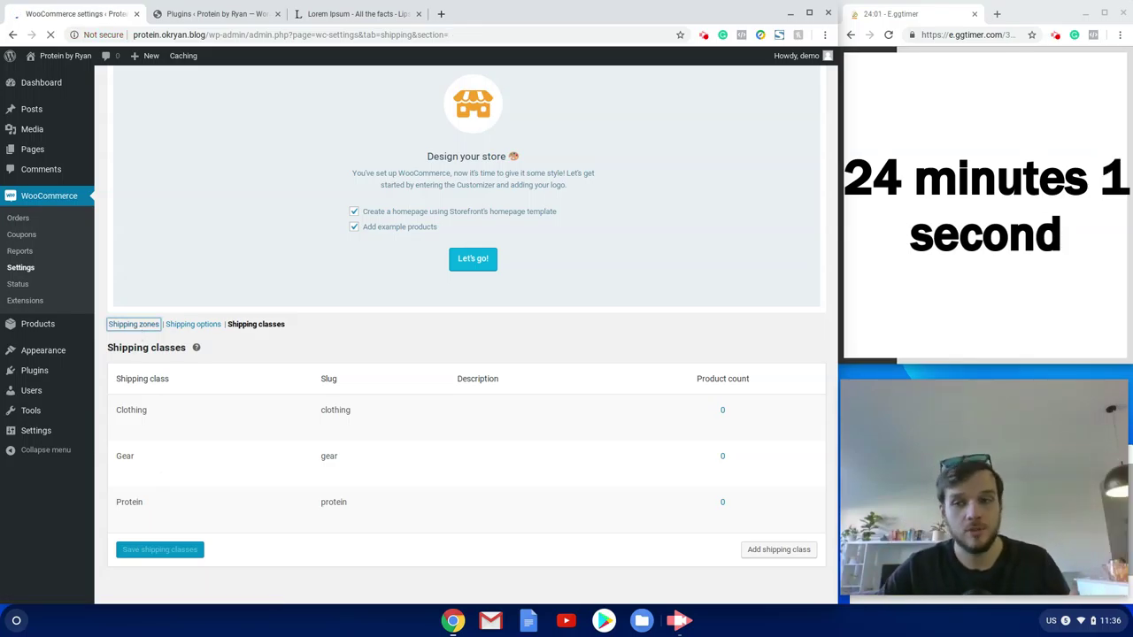
scroll(236, 440, down, 5)
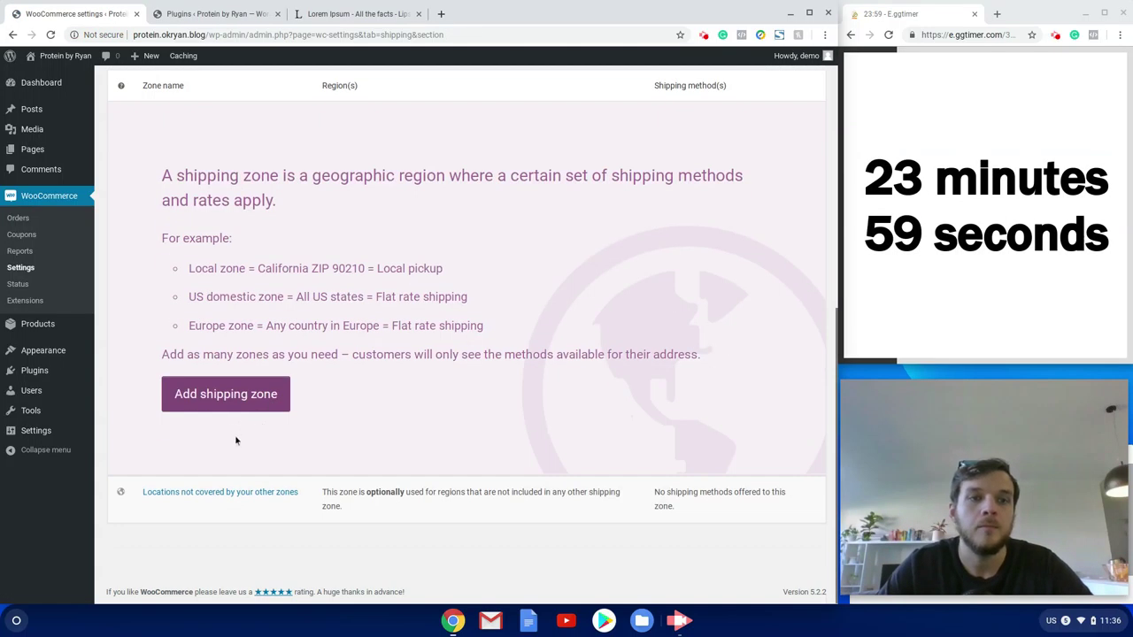
scroll(236, 440, up, 3)
scroll(235, 440, down, 3)
click(222, 397)
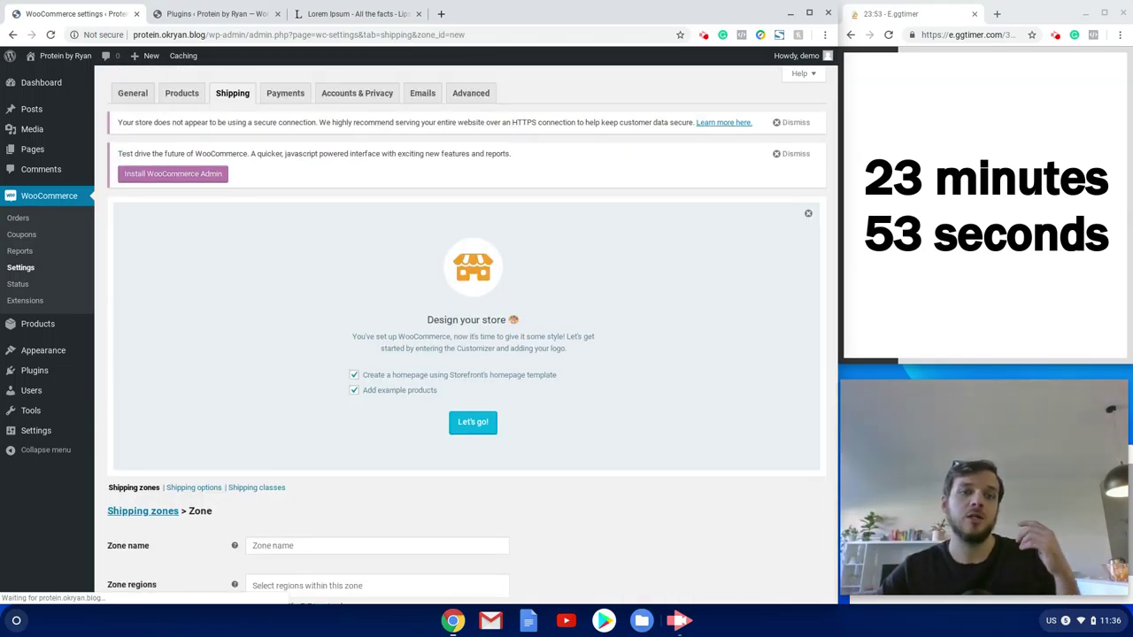
scroll(632, 493, down, 2)
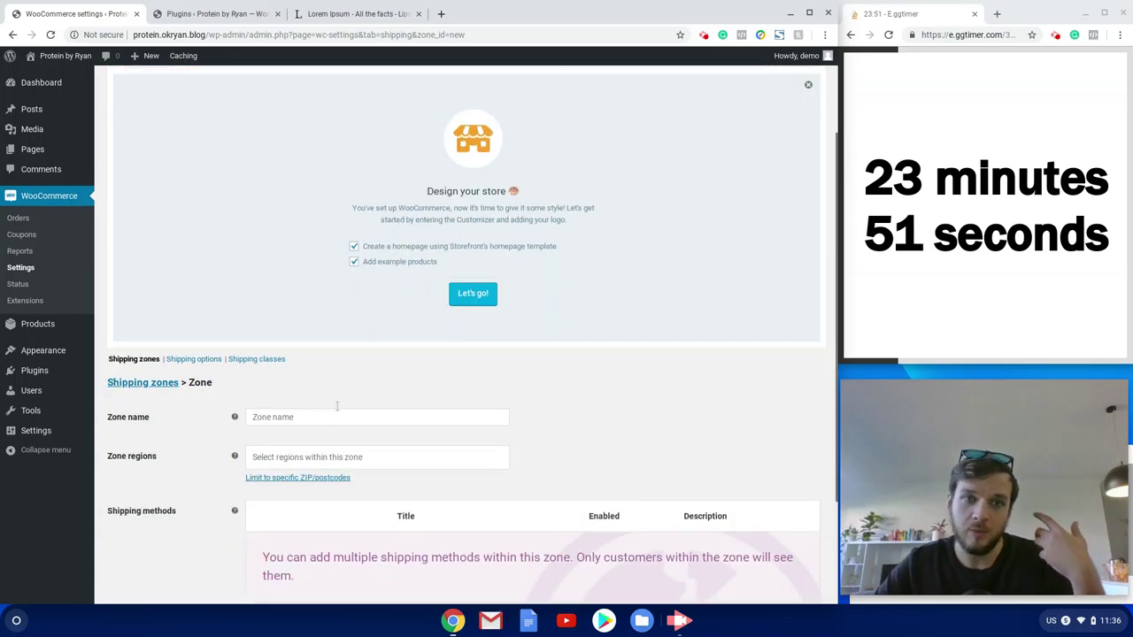
click(346, 413)
text(Brisbane)
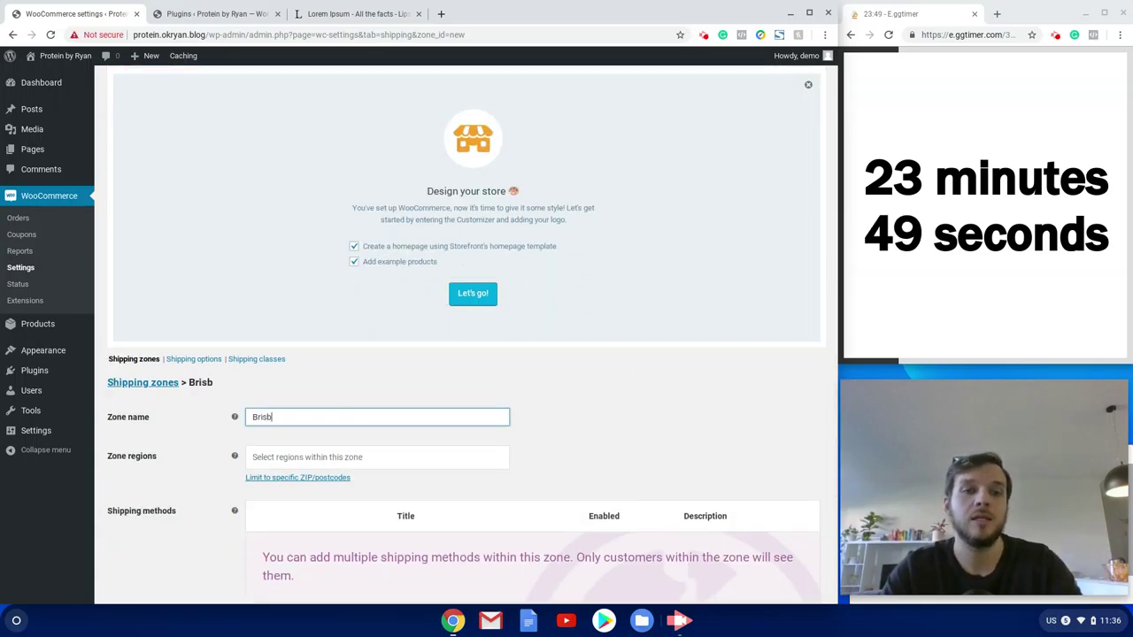
Set the Brisbane zone's region to Queensland, Australia.
click(482, 458)
text(que)
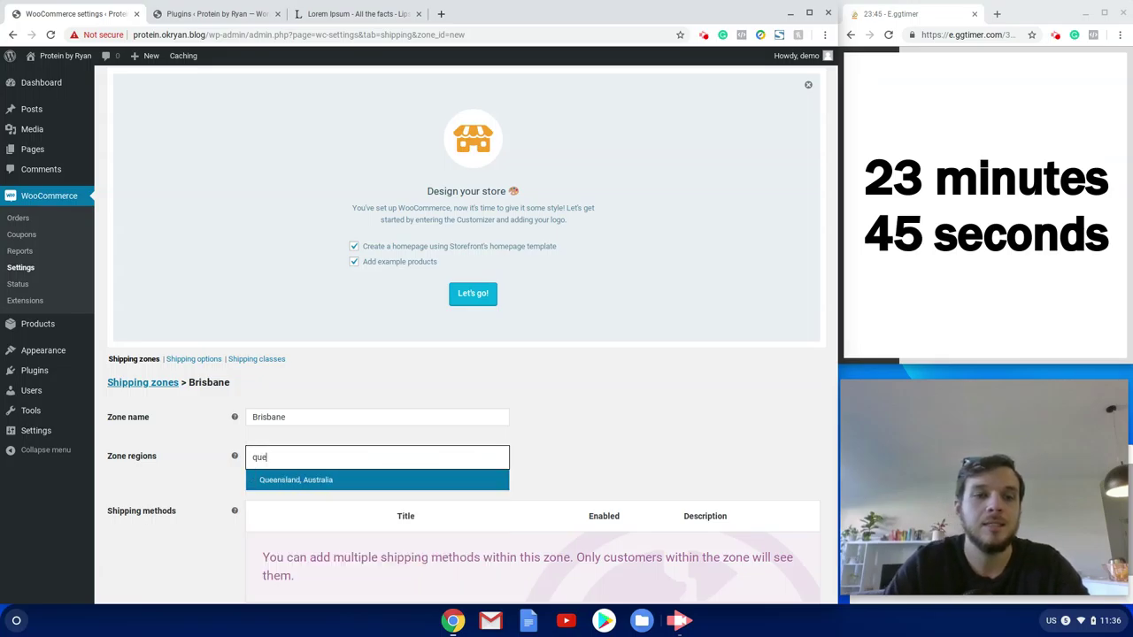
click(324, 481)
Limit the Brisbane zone to the postcode range 4000...4179.
scroll(301, 398, down, 2)
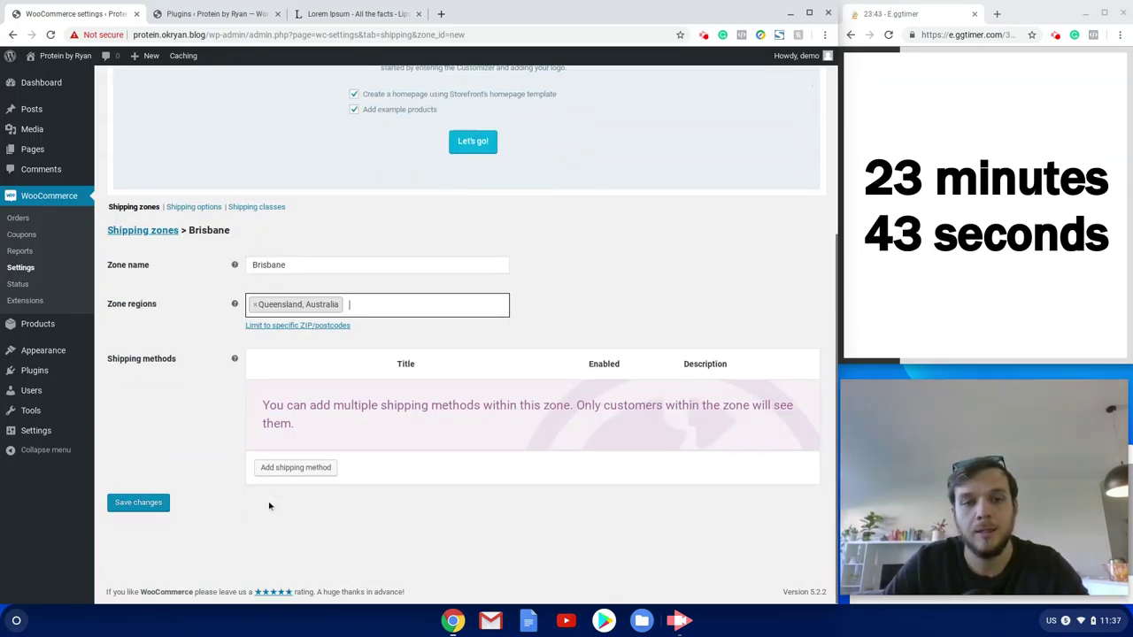
click(280, 327)
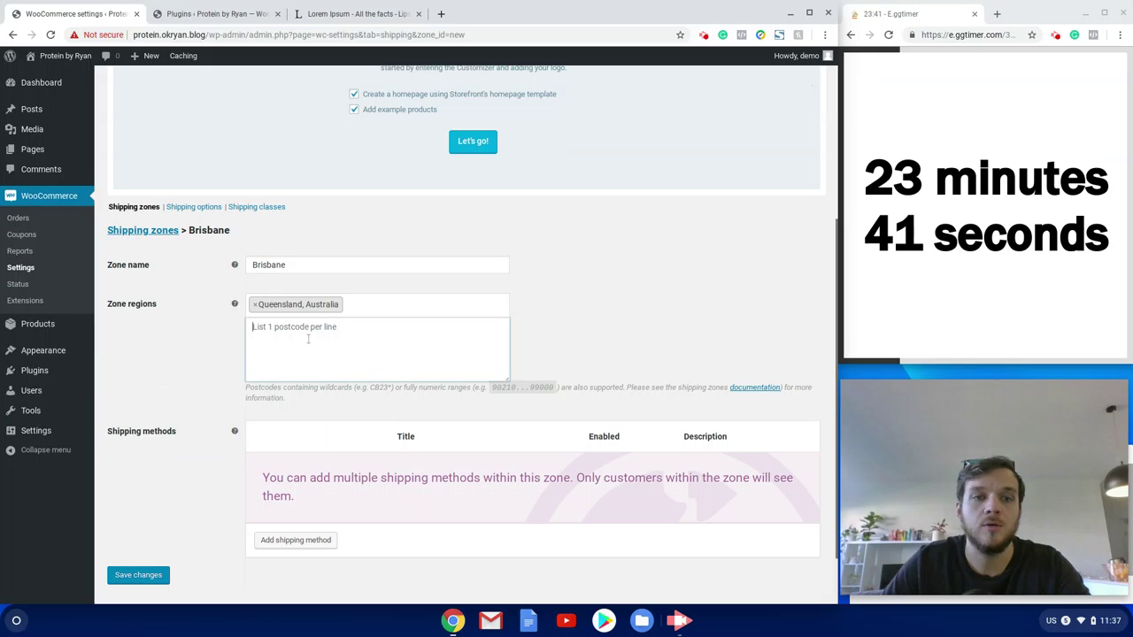
text(4000)
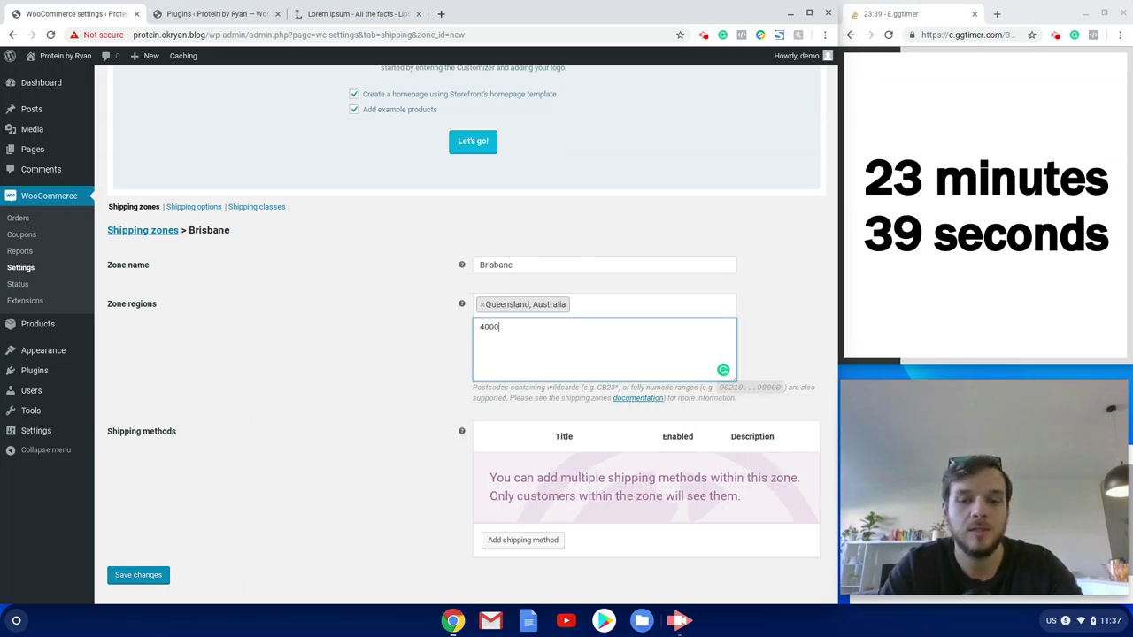
text(...)
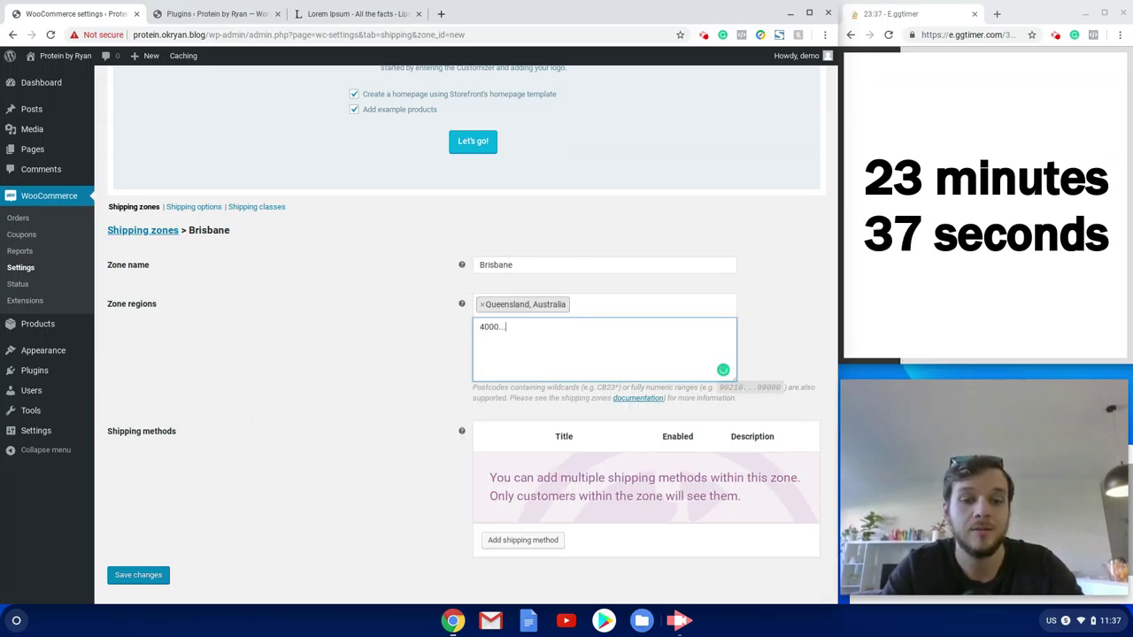
text(4179)
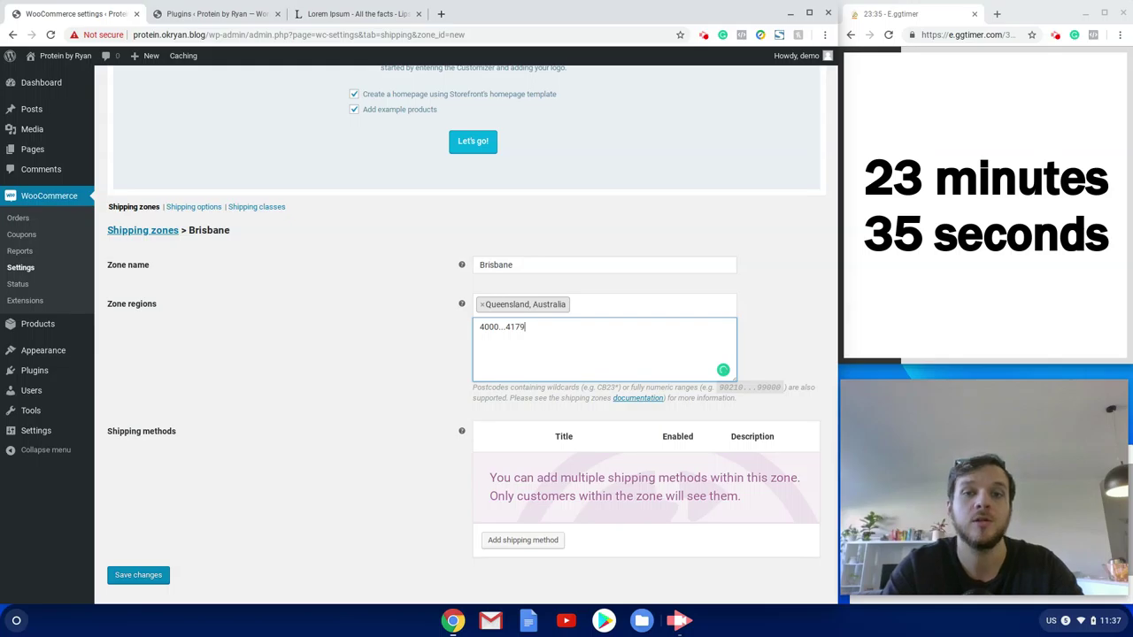
click(228, 300)
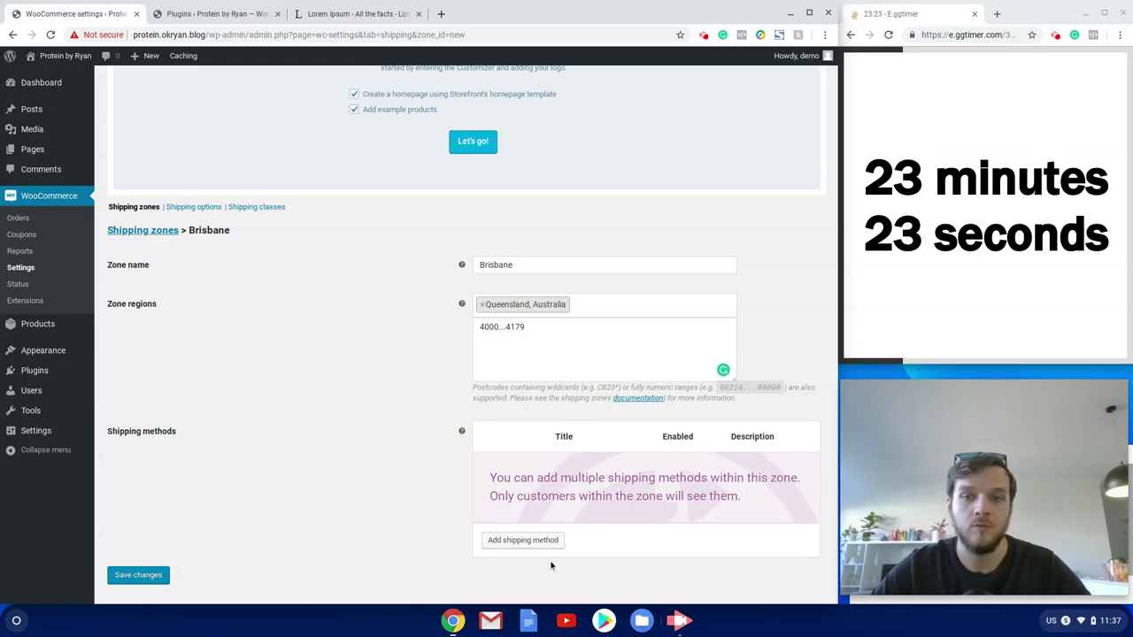
Add the Flat rate shipping method to the Brisbane zone.
click(522, 540)
click(408, 331)
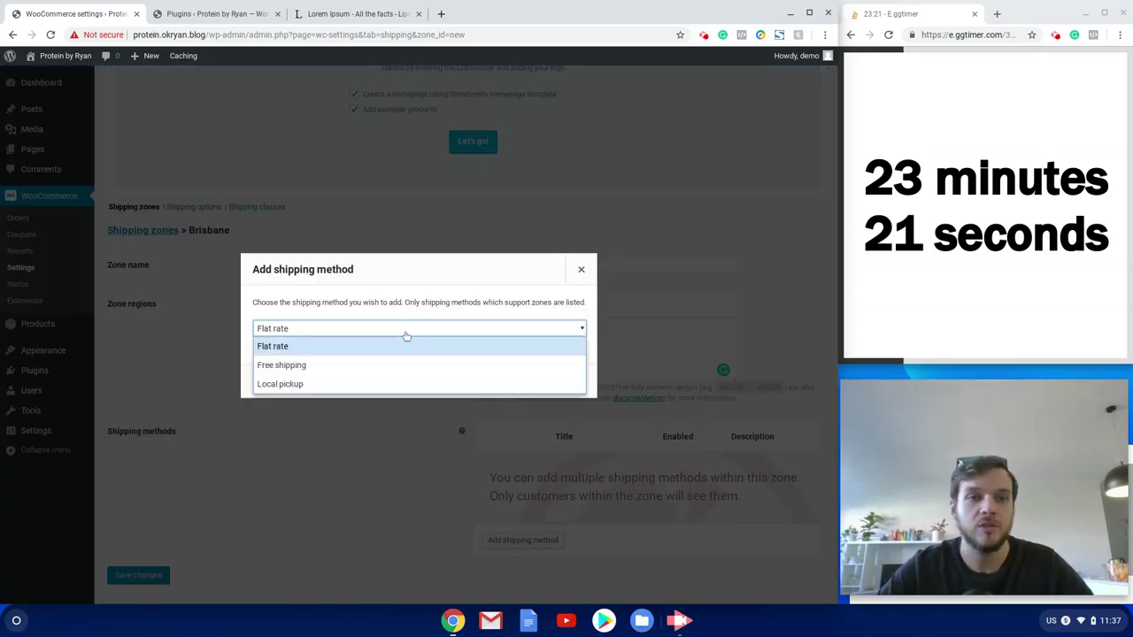
click(407, 346)
click(543, 382)
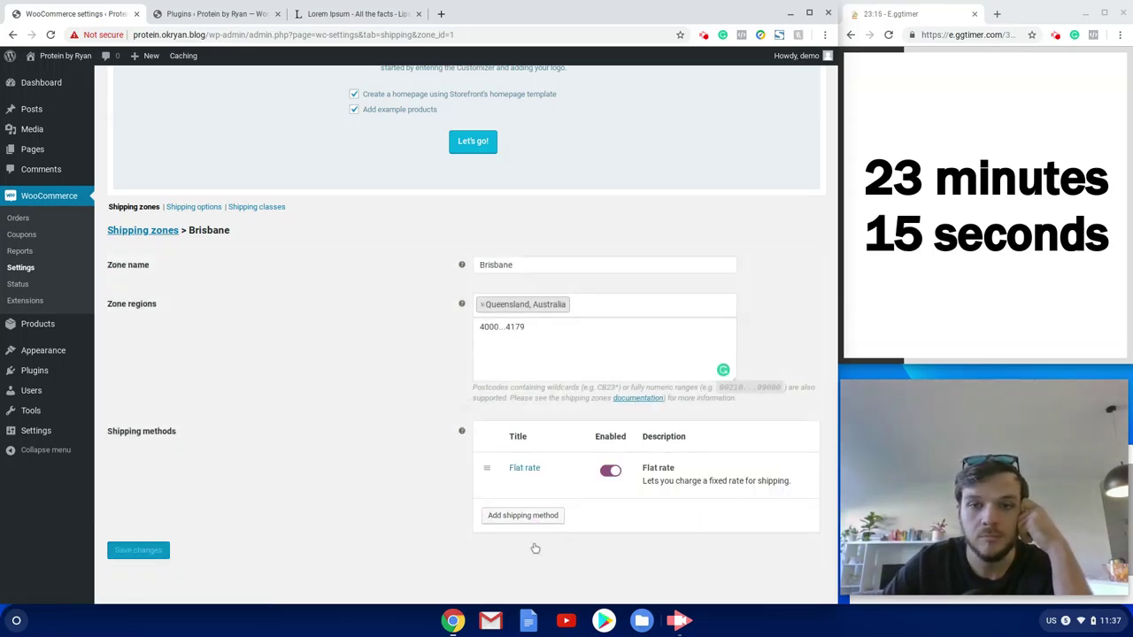
Add the Free shipping method to the Brisbane zone.
click(523, 516)
click(506, 331)
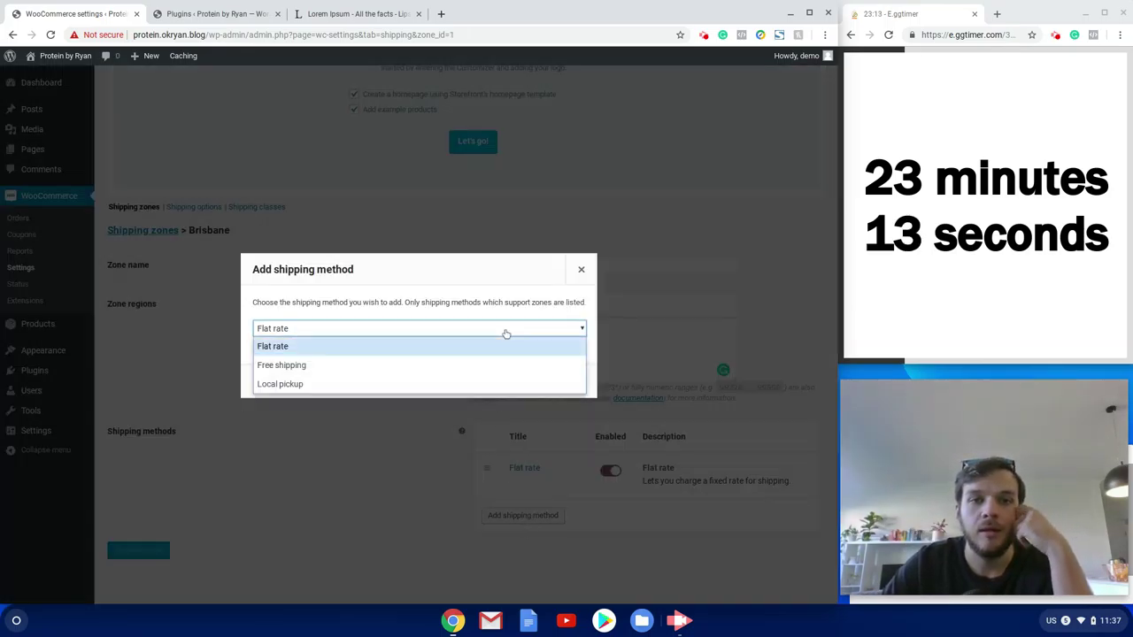
click(453, 366)
click(514, 380)
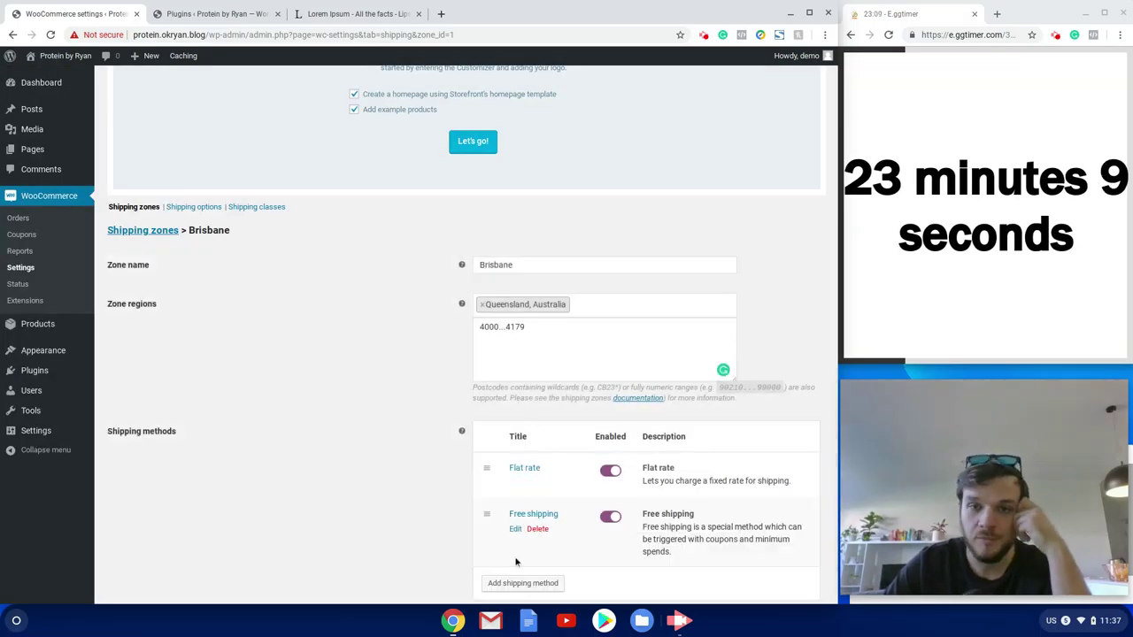
Add the Local pickup shipping method to the Brisbane zone.
scroll(516, 561, down, 1)
click(519, 547)
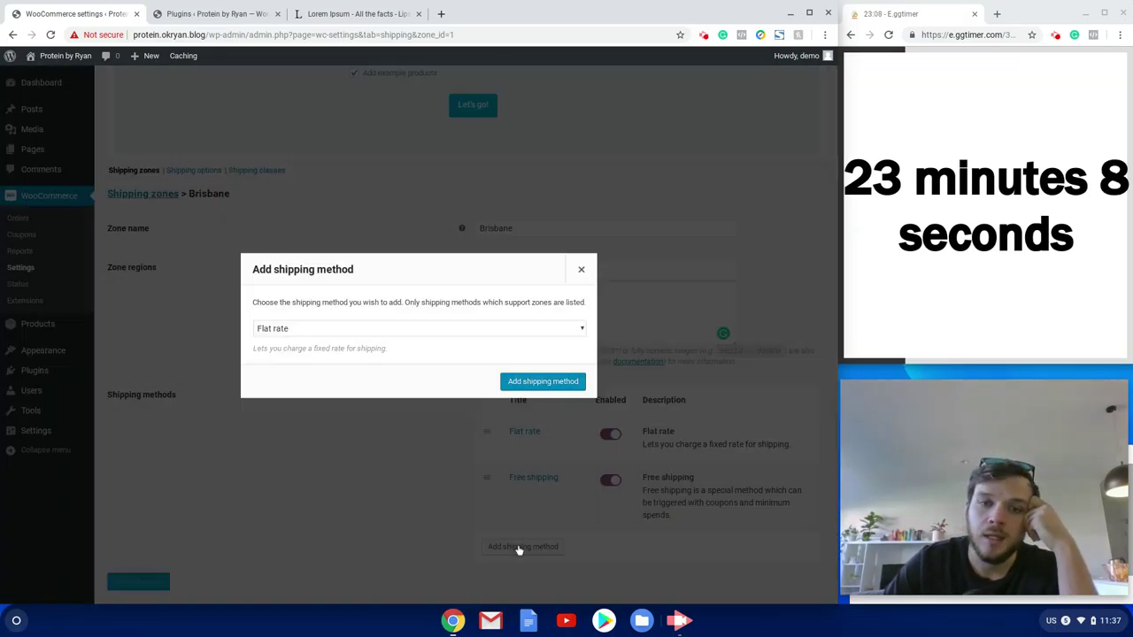
click(362, 333)
click(345, 384)
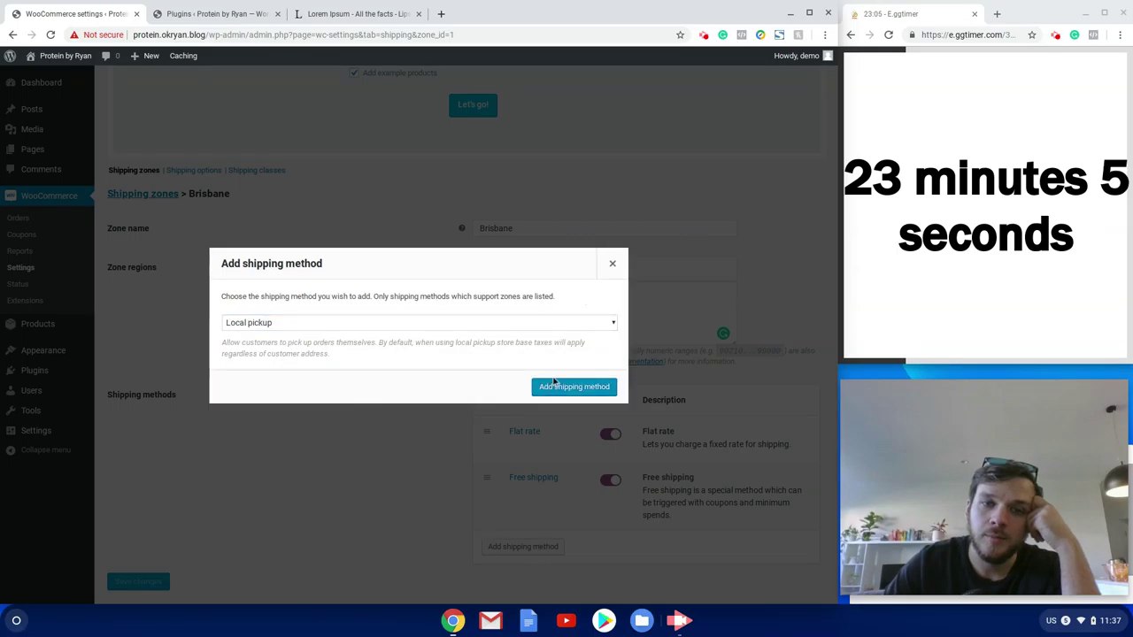
click(554, 382)
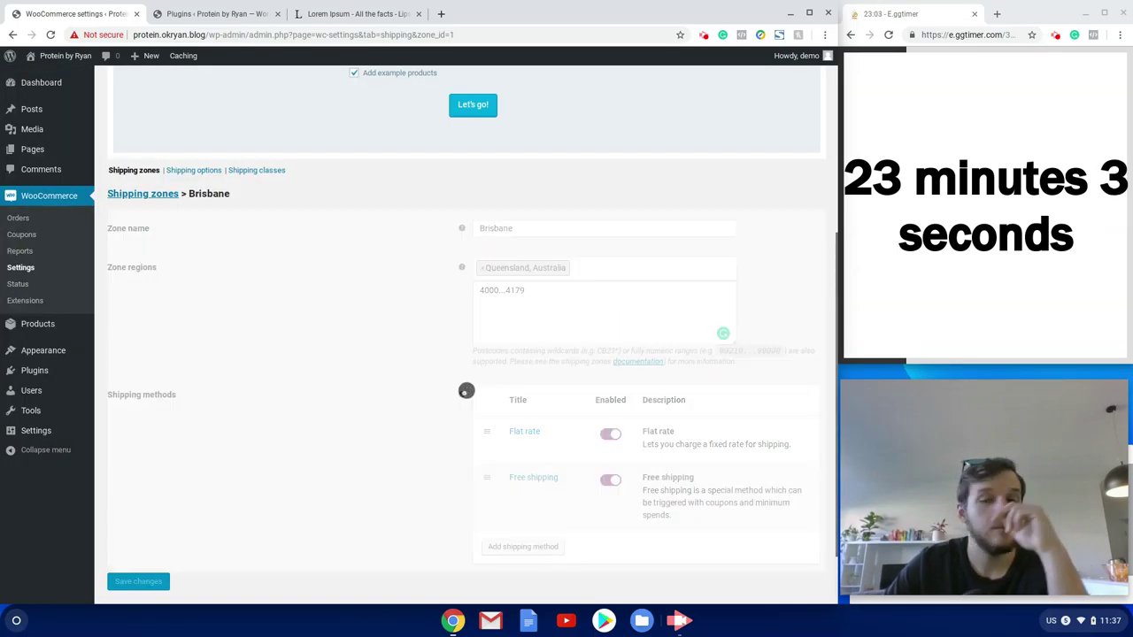
In the Brisbane zone's Flat rate settings, set the Protein shipping class cost to 2 + ( 3 * [qty] ).
click(515, 450)
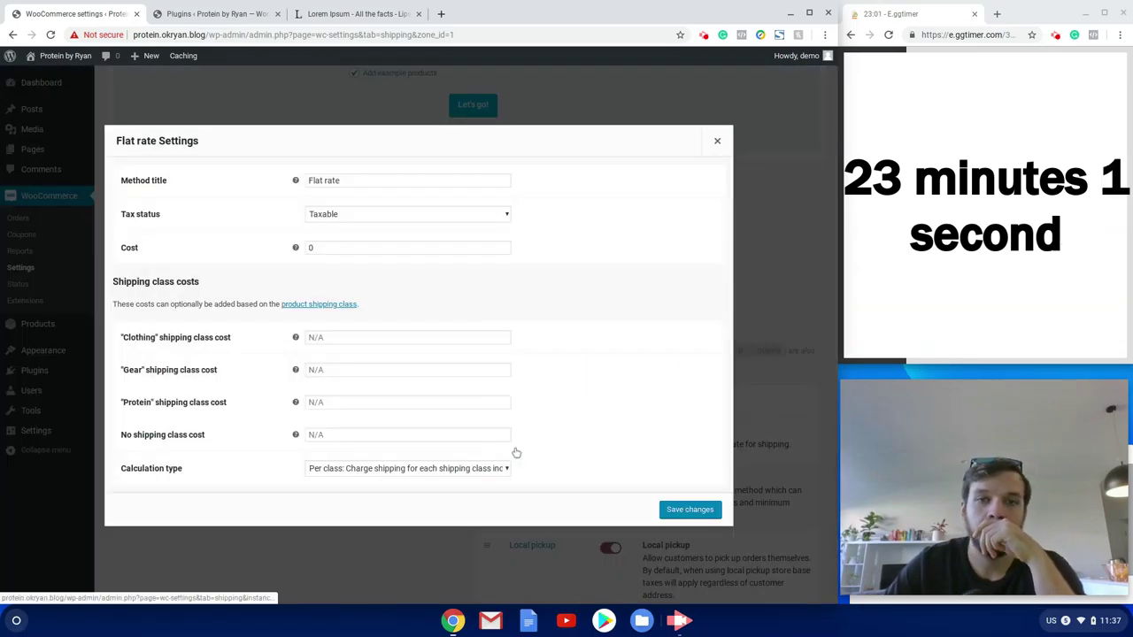
click(340, 337)
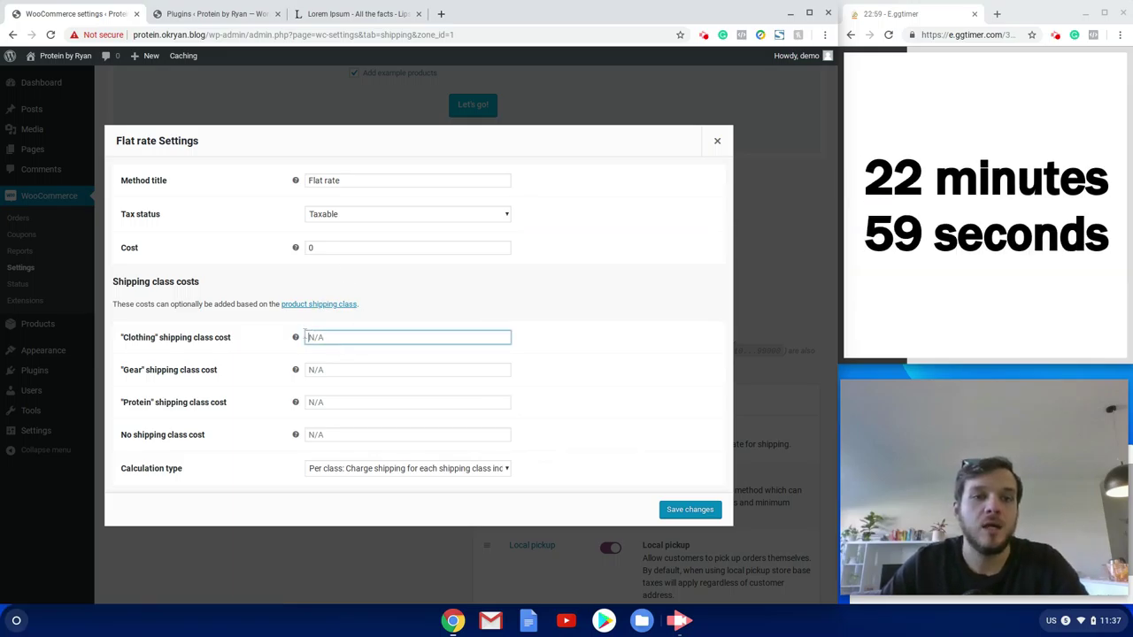
click(338, 404)
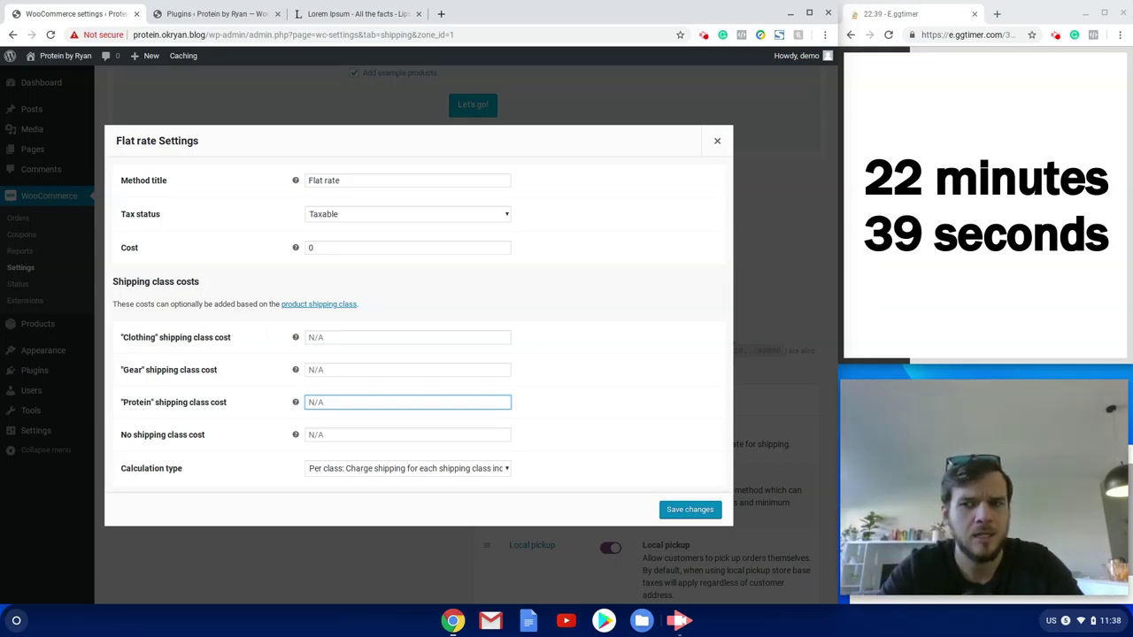
text(2)
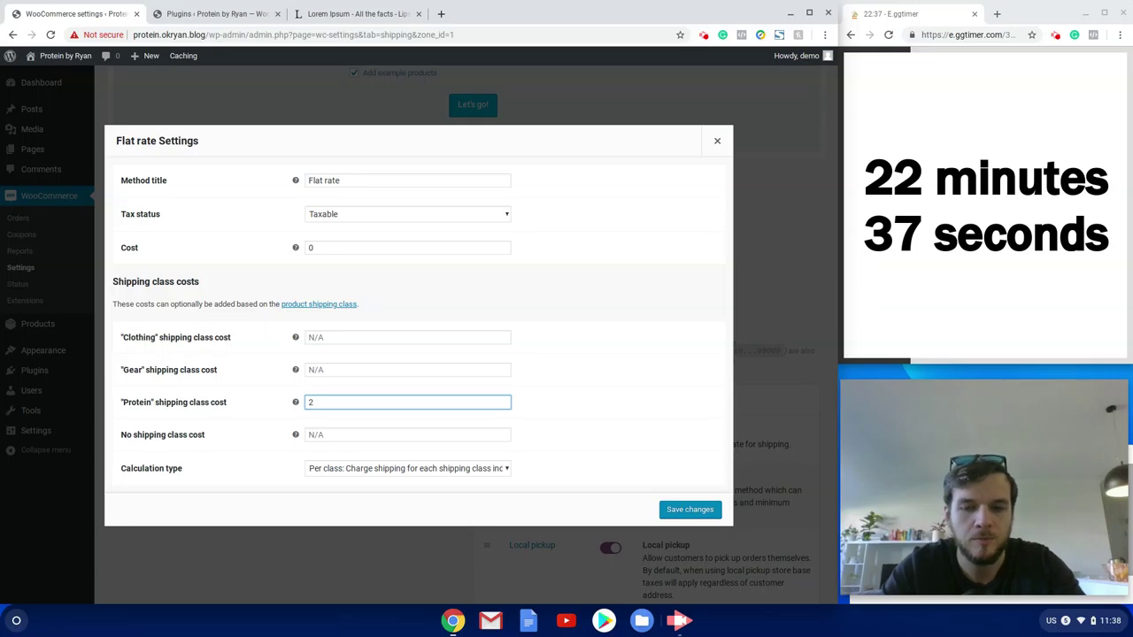
text( + ( 3 )
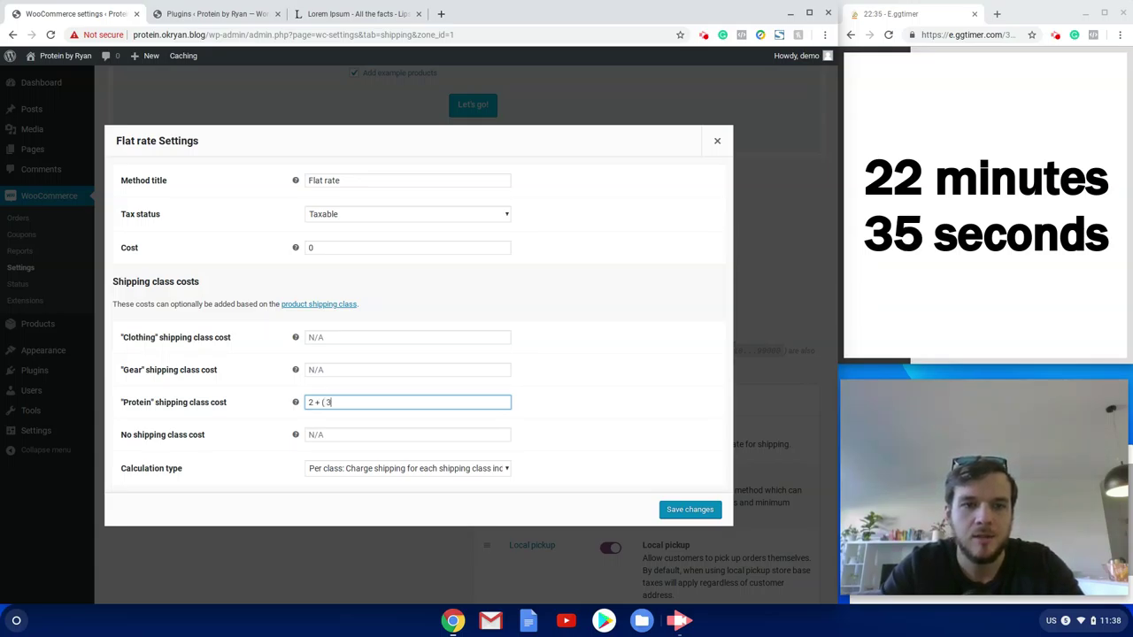
text(*)
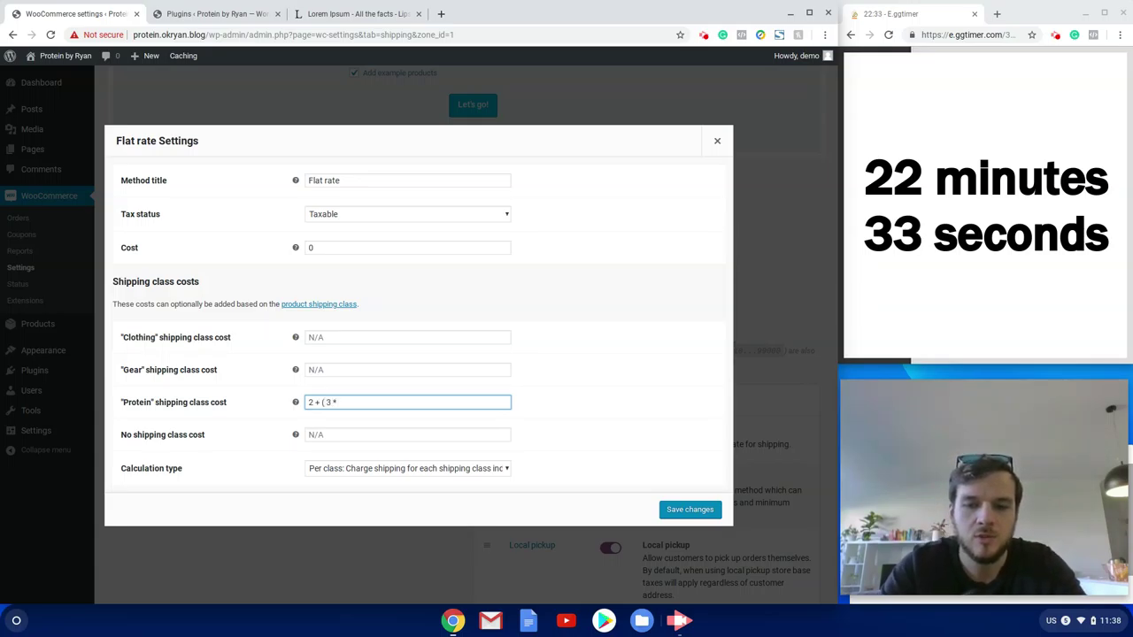
text( [qty)
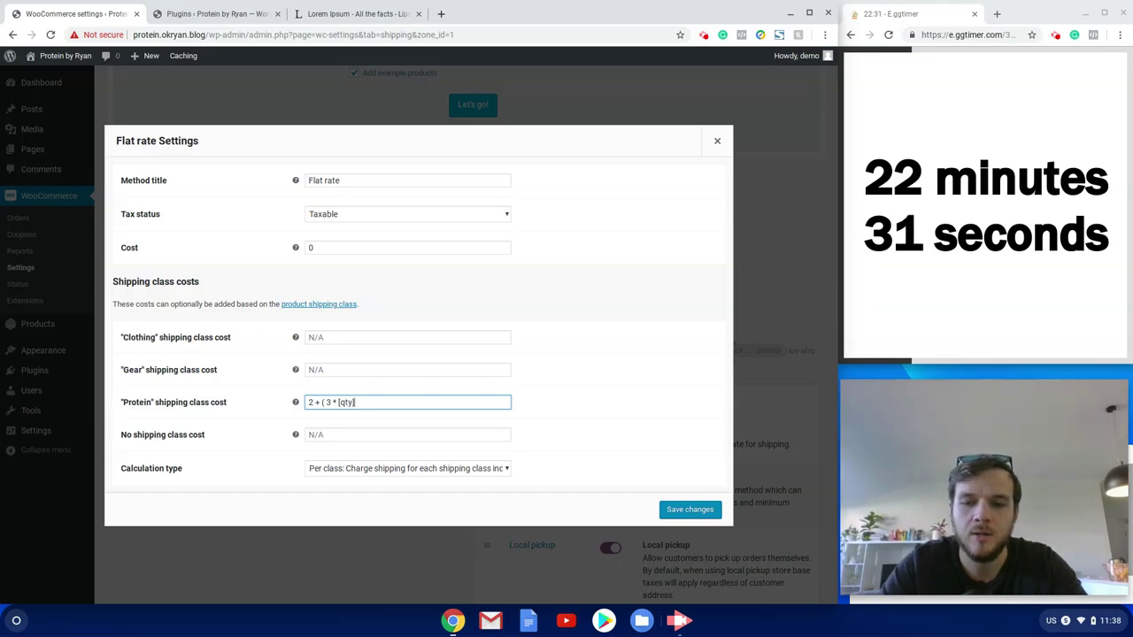
text(])
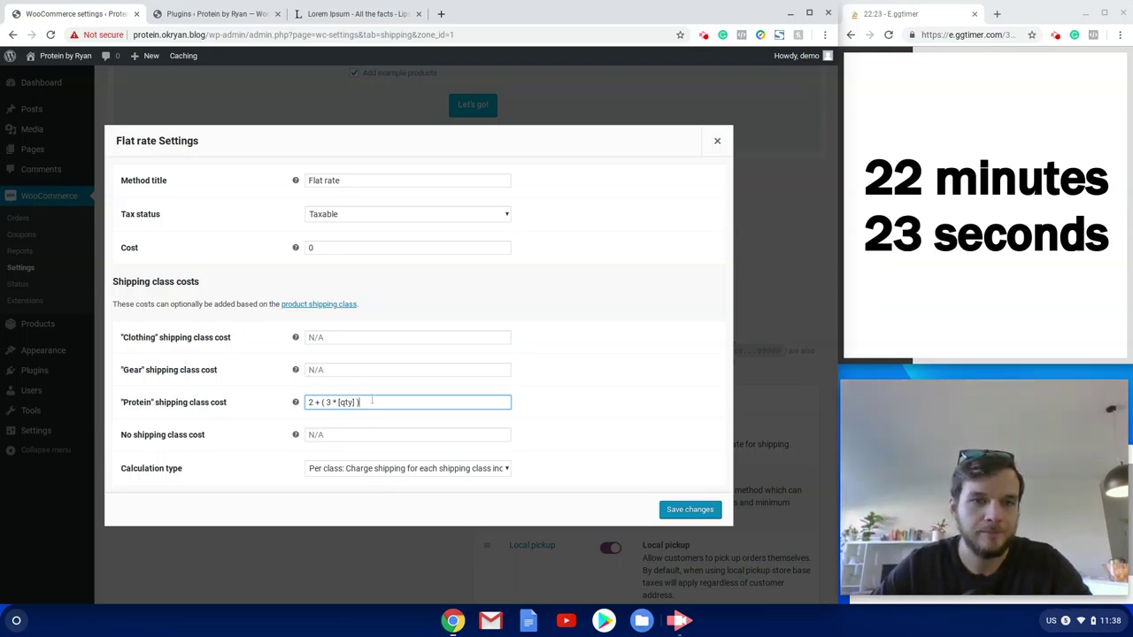
Reuse the Protein cost formula for the Gear and Clothing shipping classes, setting both to 2 + ( 1 * [qty] ).
drag(372, 400, 286, 407)
key(ctrl+c)
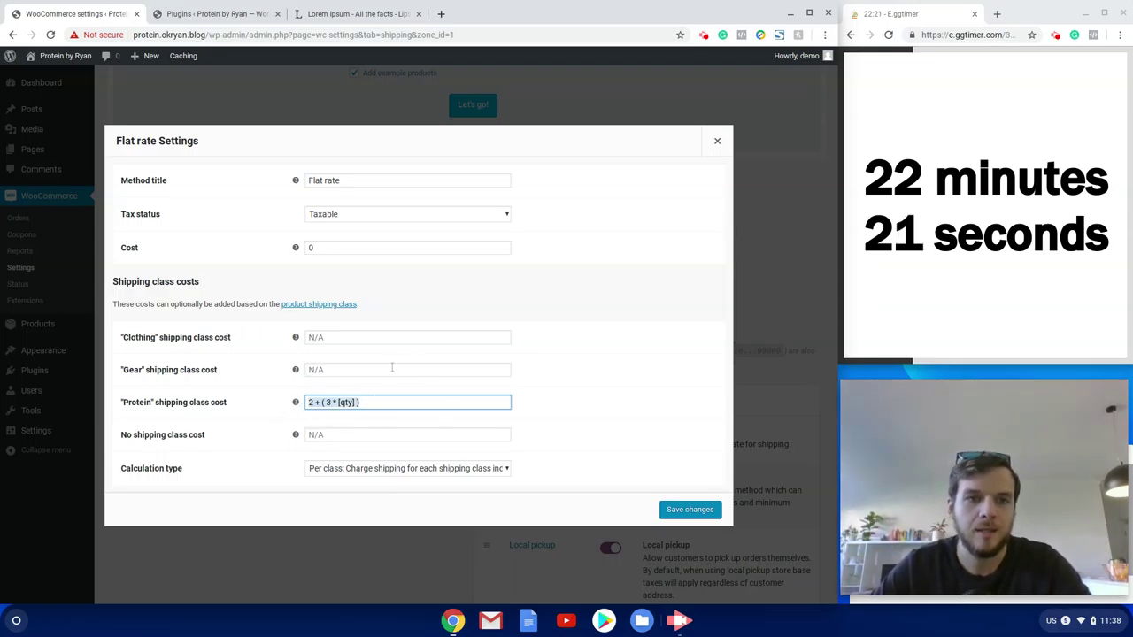
click(393, 368)
key(ctrl+v)
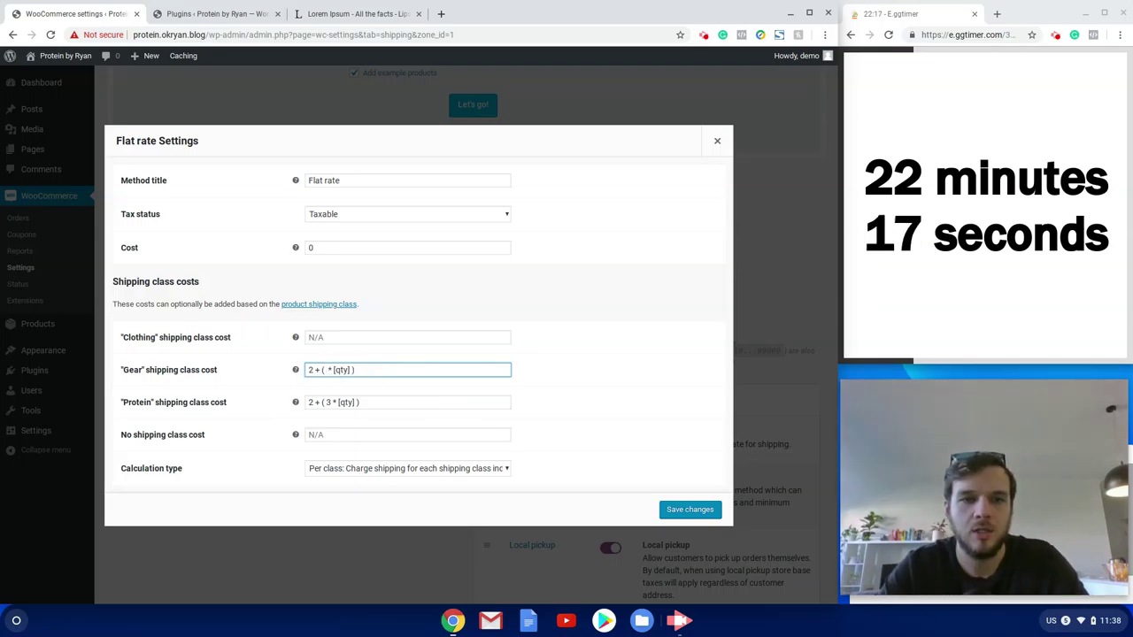
text(1)
click(379, 337)
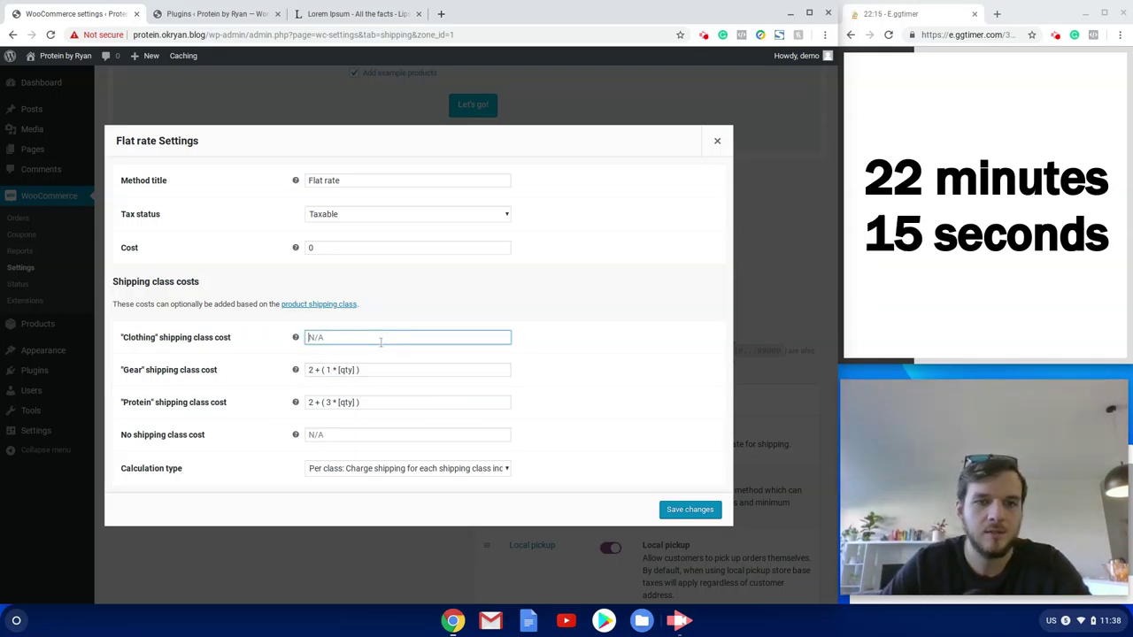
key(ctrl+v)
click(330, 338)
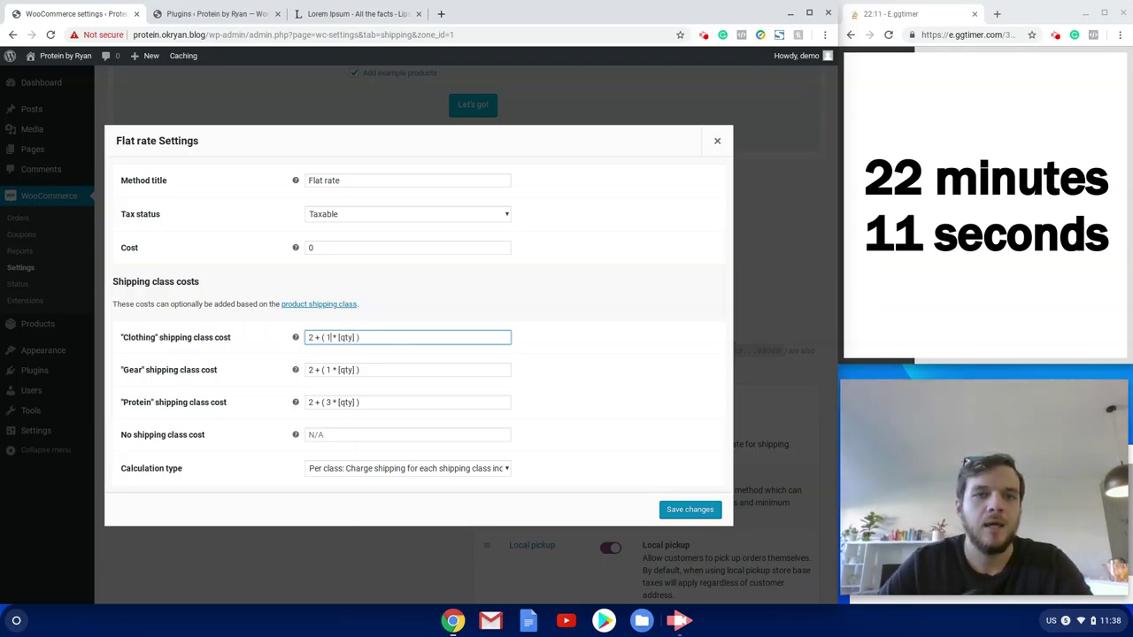
Set the flat rate calculation type to charge per order for the most expensive shipping class, and save the settings.
click(427, 471)
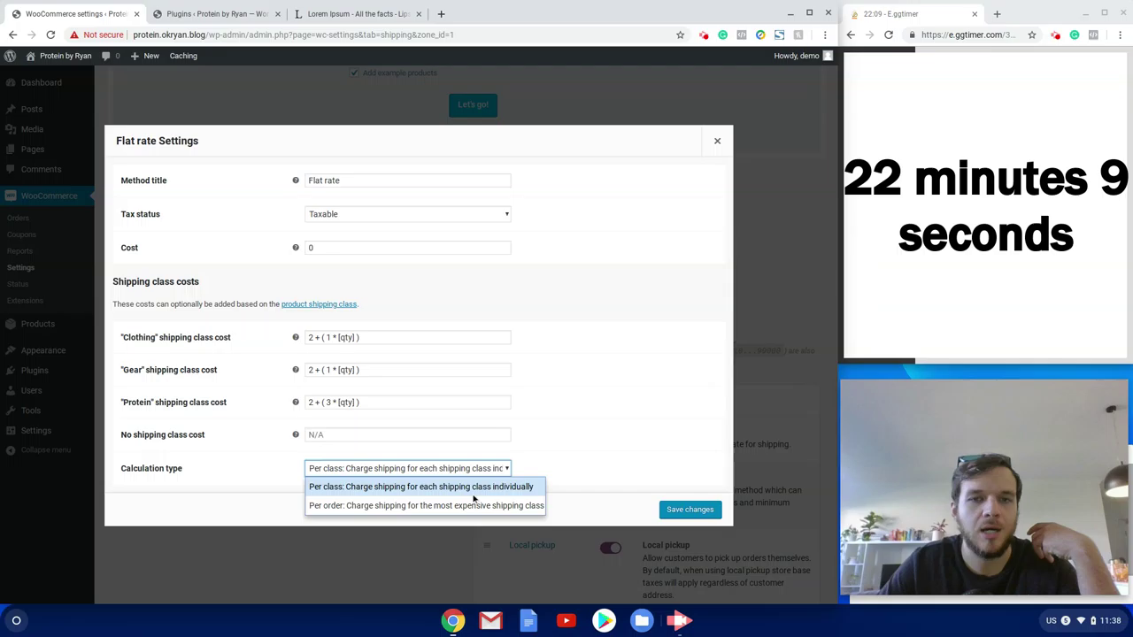
click(494, 505)
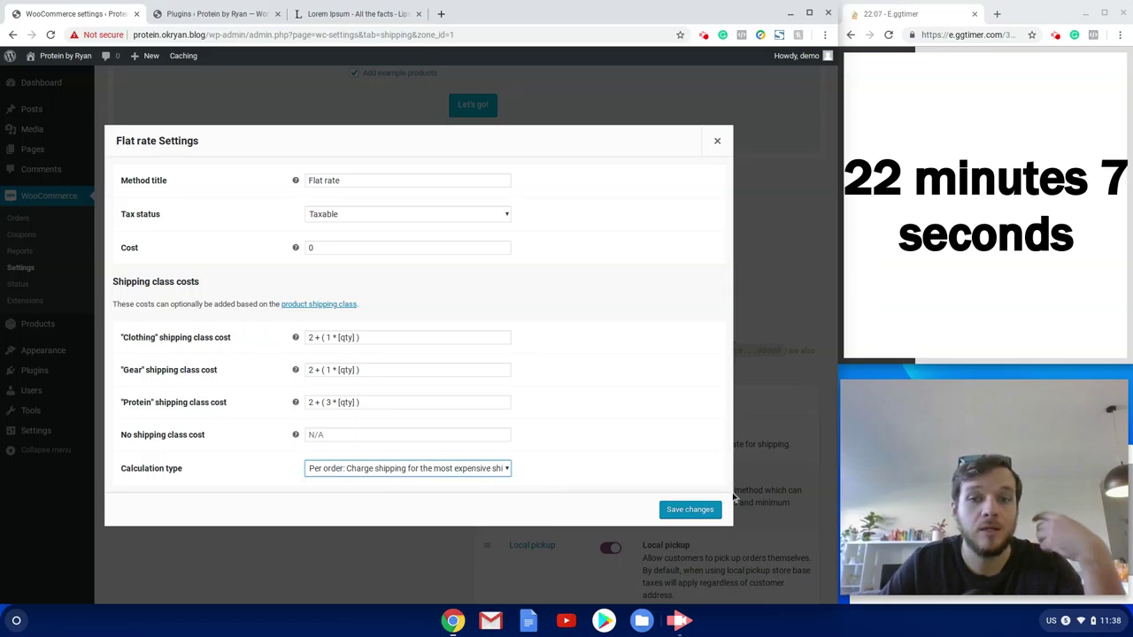
click(690, 510)
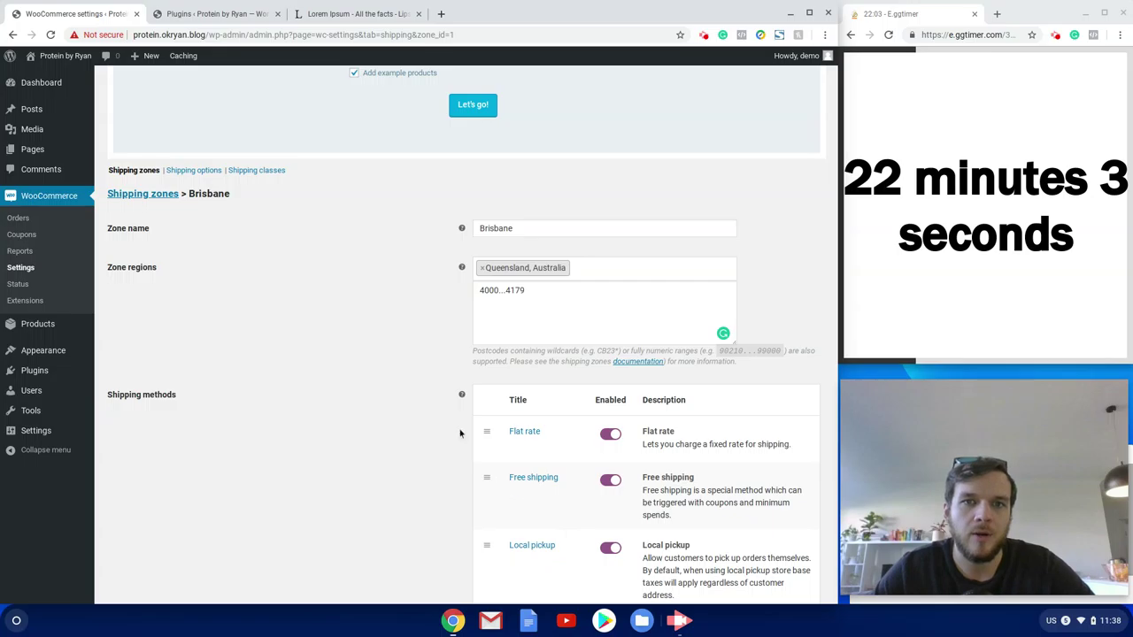
Make Brisbane's Free shipping require a minimum order amount OR a coupon, with a minimum order amount of 60, and save.
scroll(459, 433, down, 2)
scroll(408, 451, up, 5)
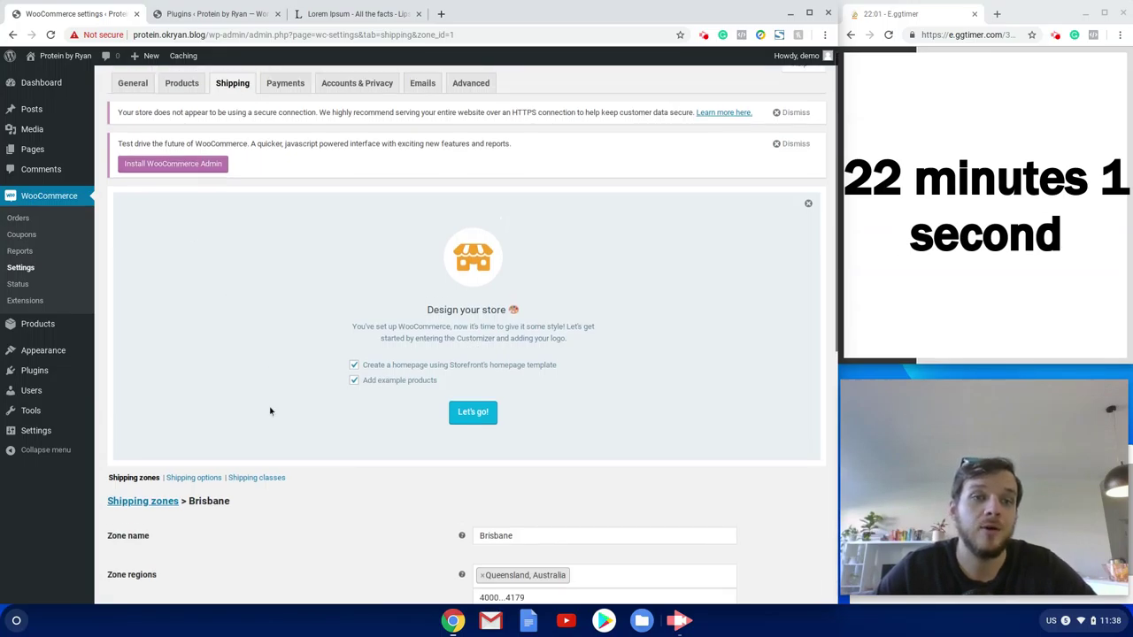
scroll(291, 481, down, 3)
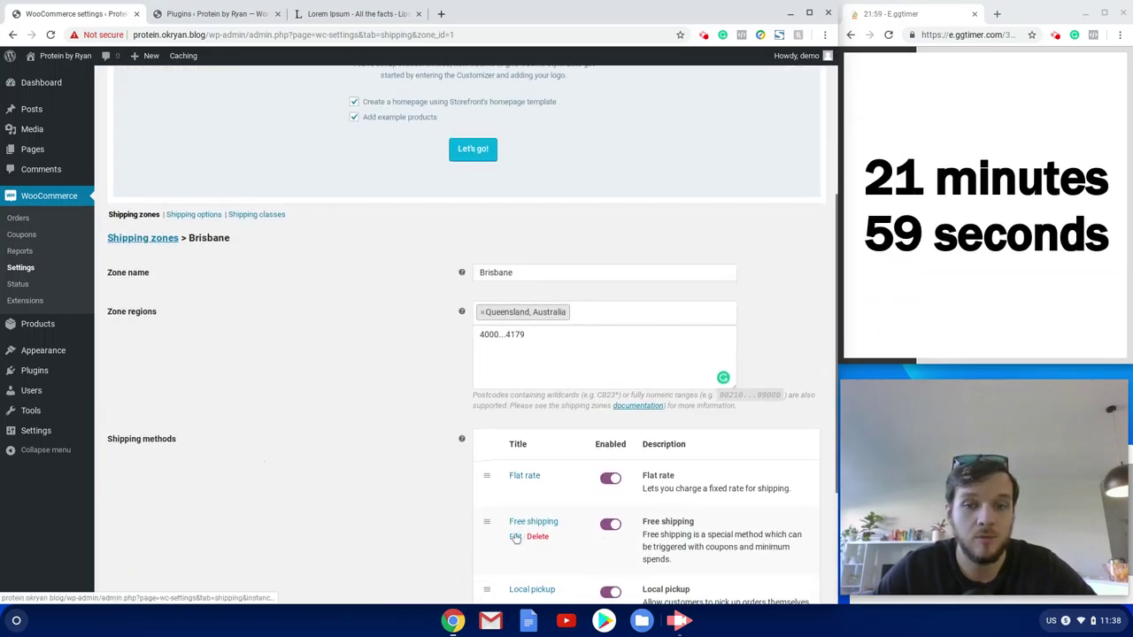
click(516, 538)
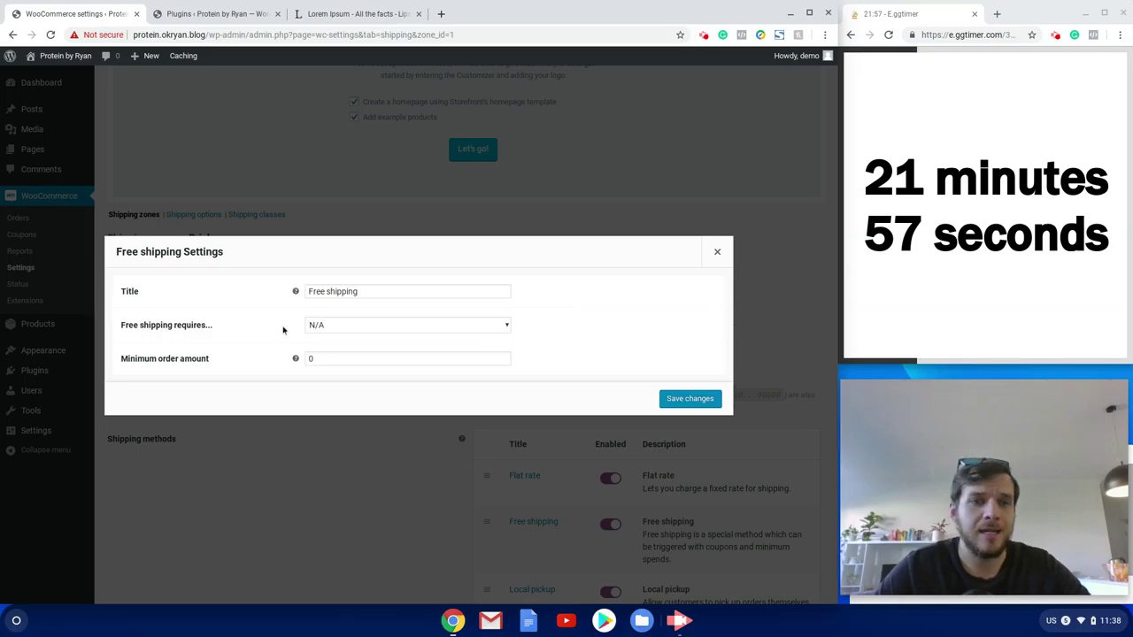
click(346, 359)
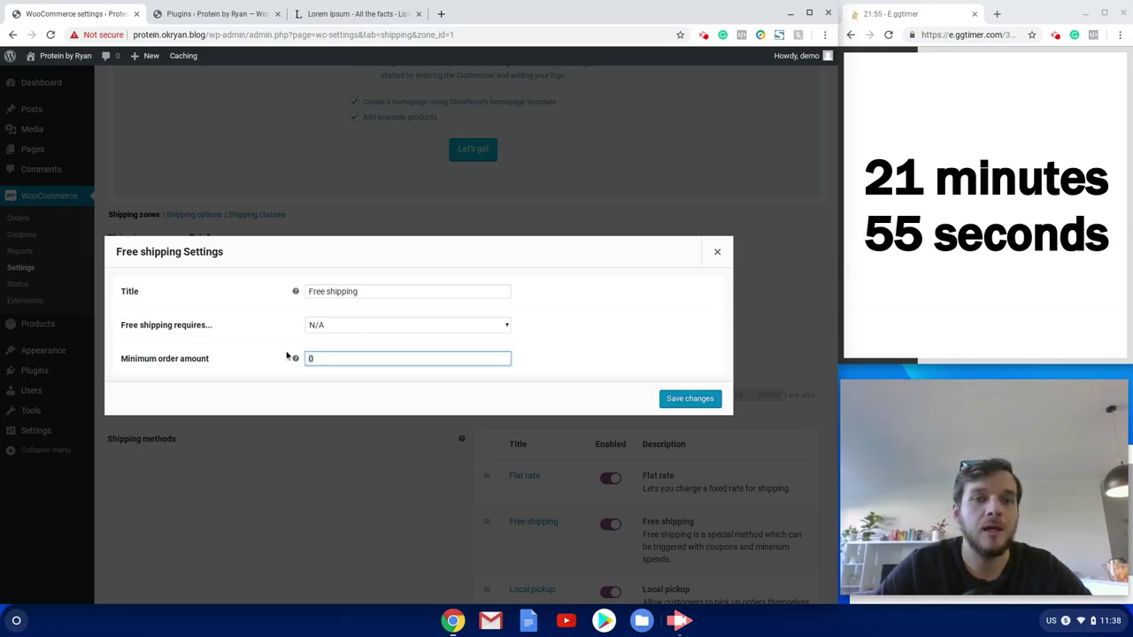
click(371, 327)
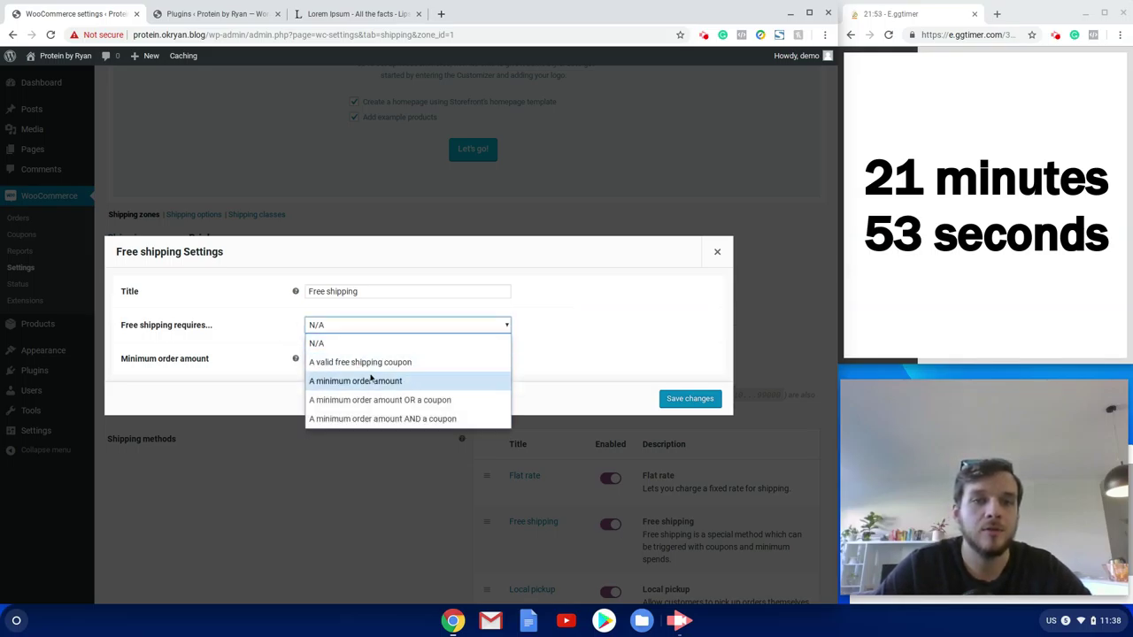
click(367, 380)
click(357, 330)
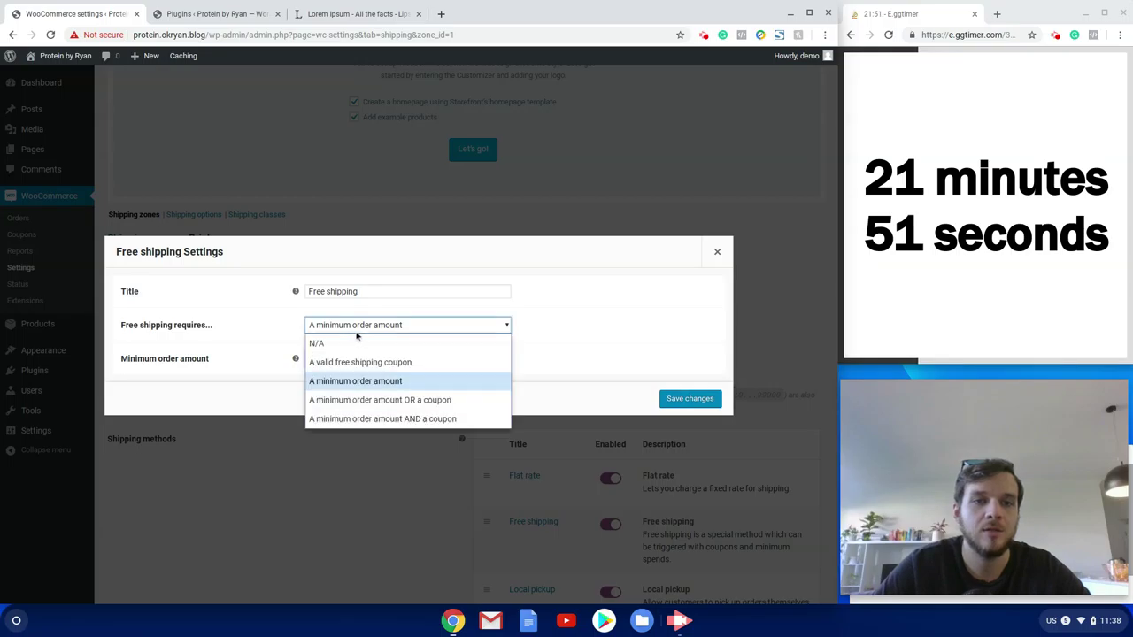
click(372, 403)
click(302, 357)
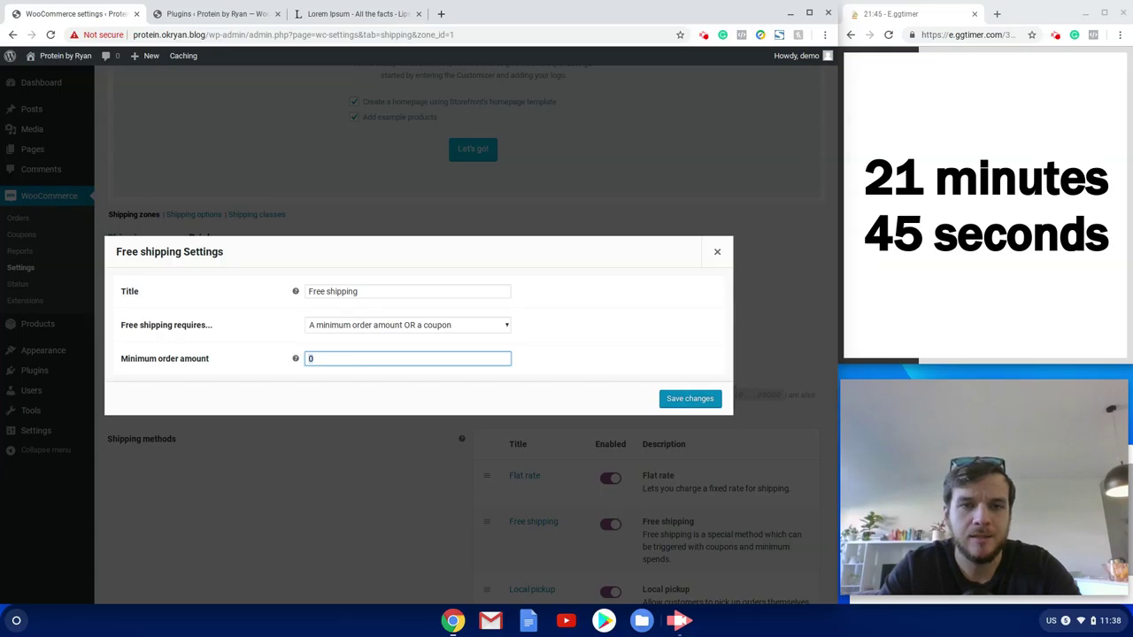
text(60)
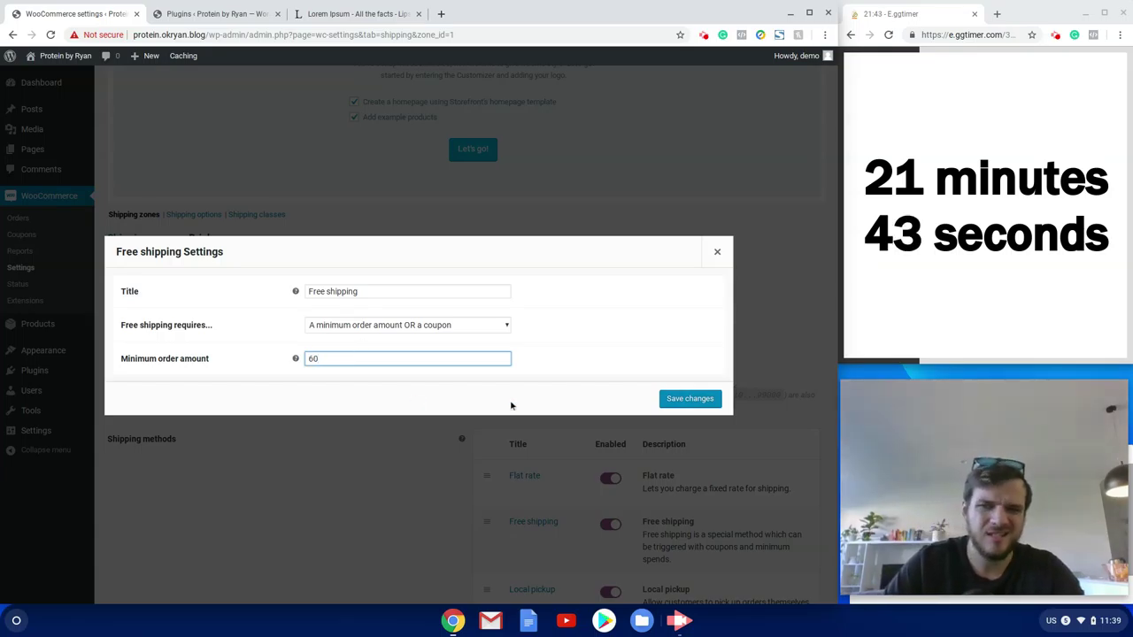
click(703, 400)
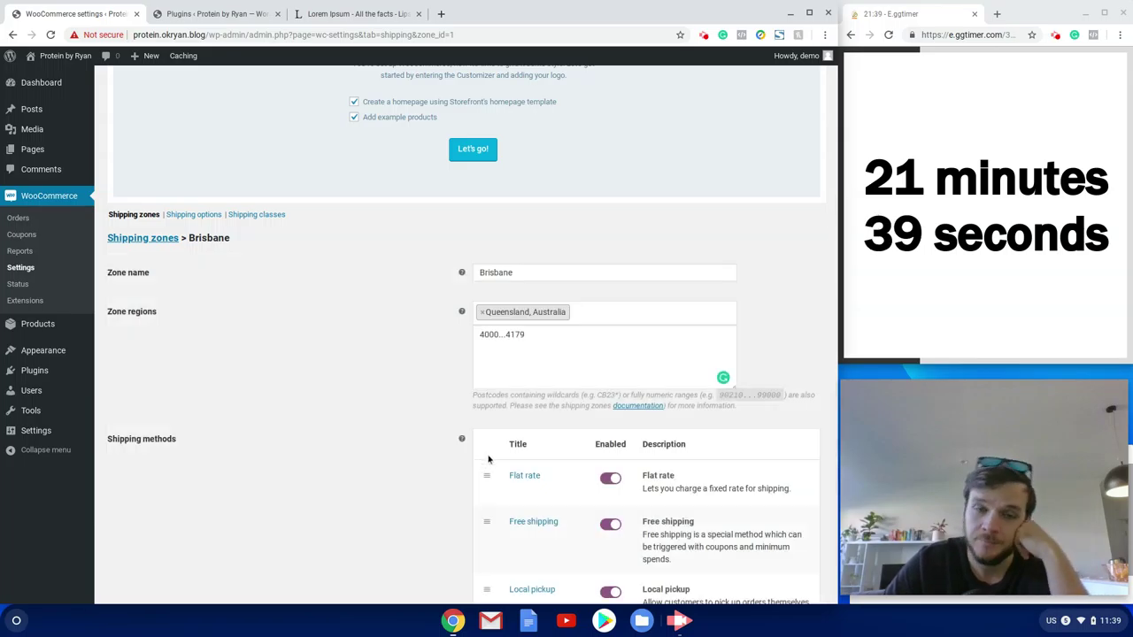
Start a new shipping zone named Australia and assign the Australia region to it.
scroll(227, 493, down, 2)
scroll(222, 336, up, 3)
click(155, 323)
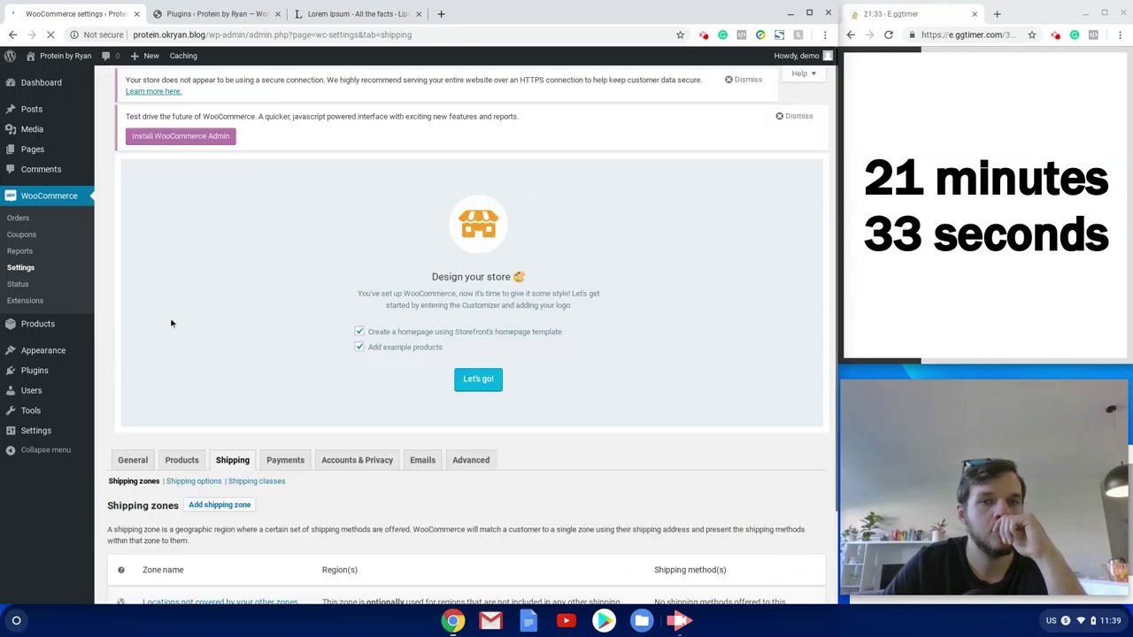
scroll(222, 443, down, 1)
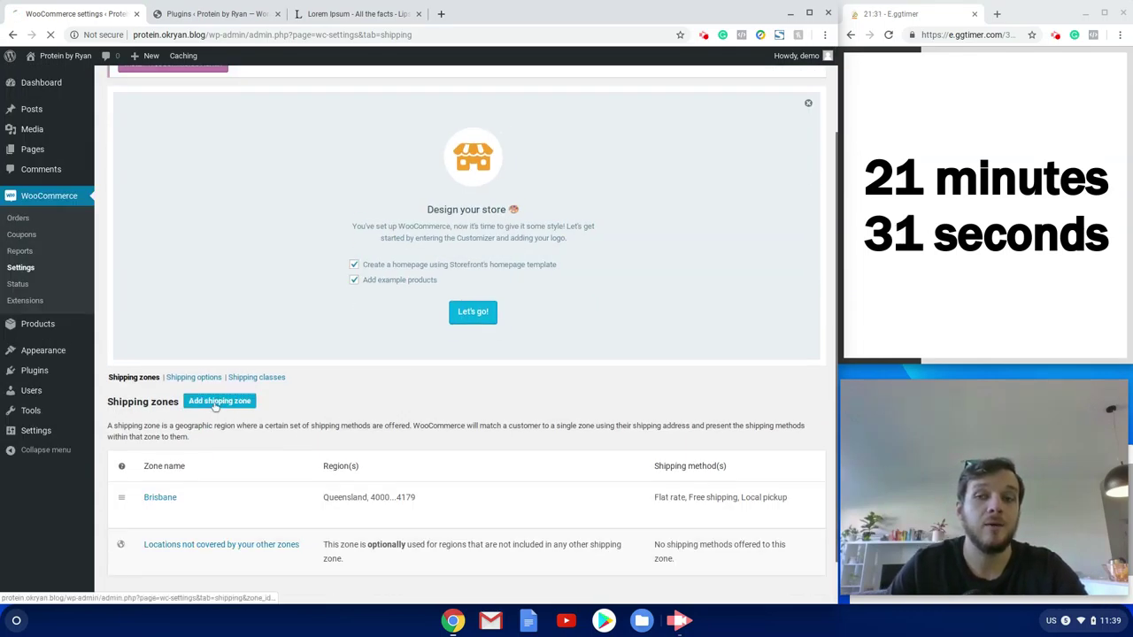
click(216, 403)
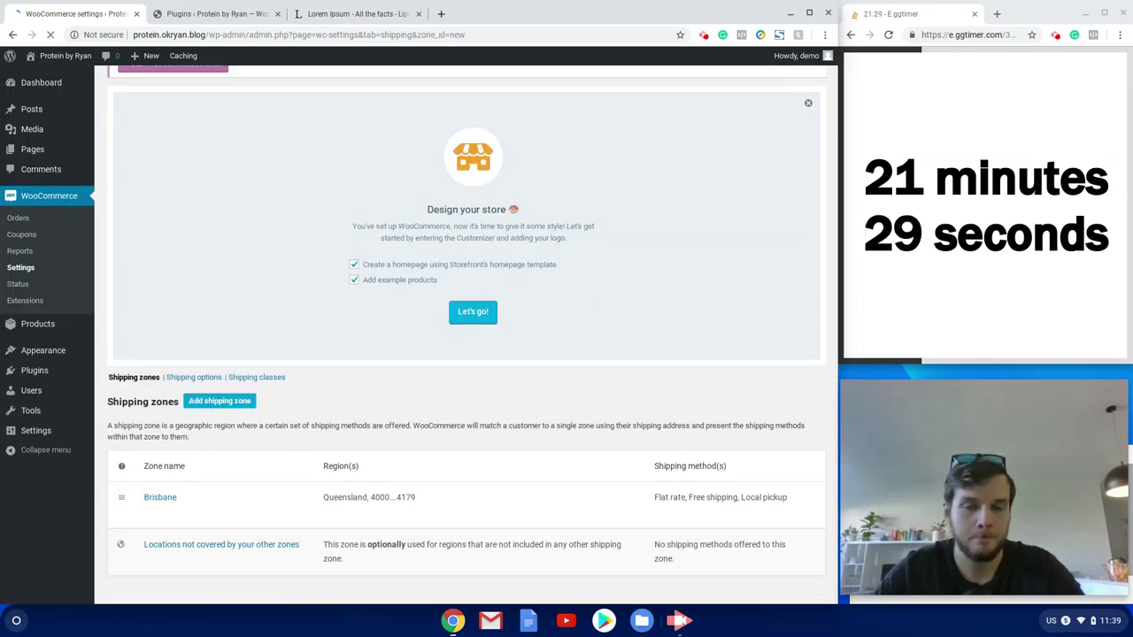
scroll(265, 428, down, 2)
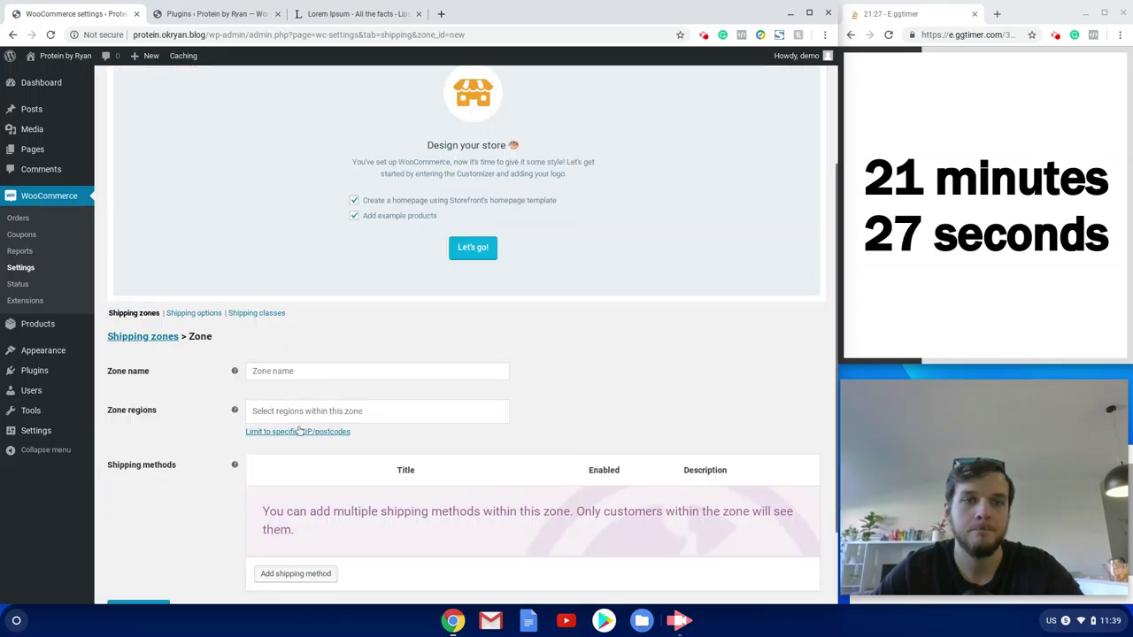
click(286, 372)
text(Austra)
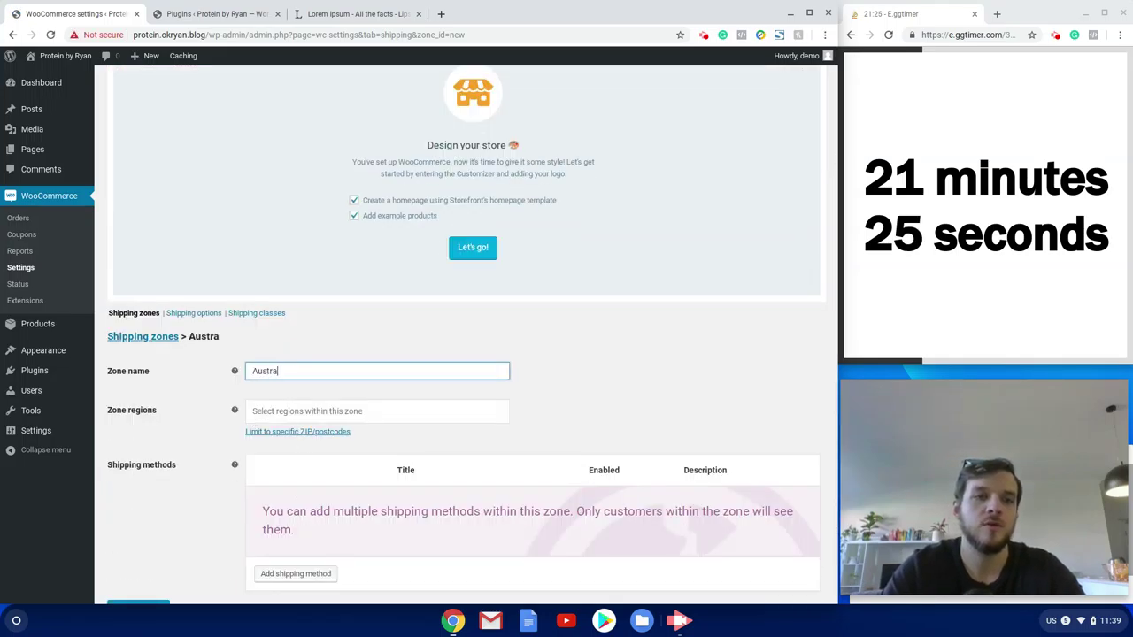
text(lia)
key(Tab)
text(Au)
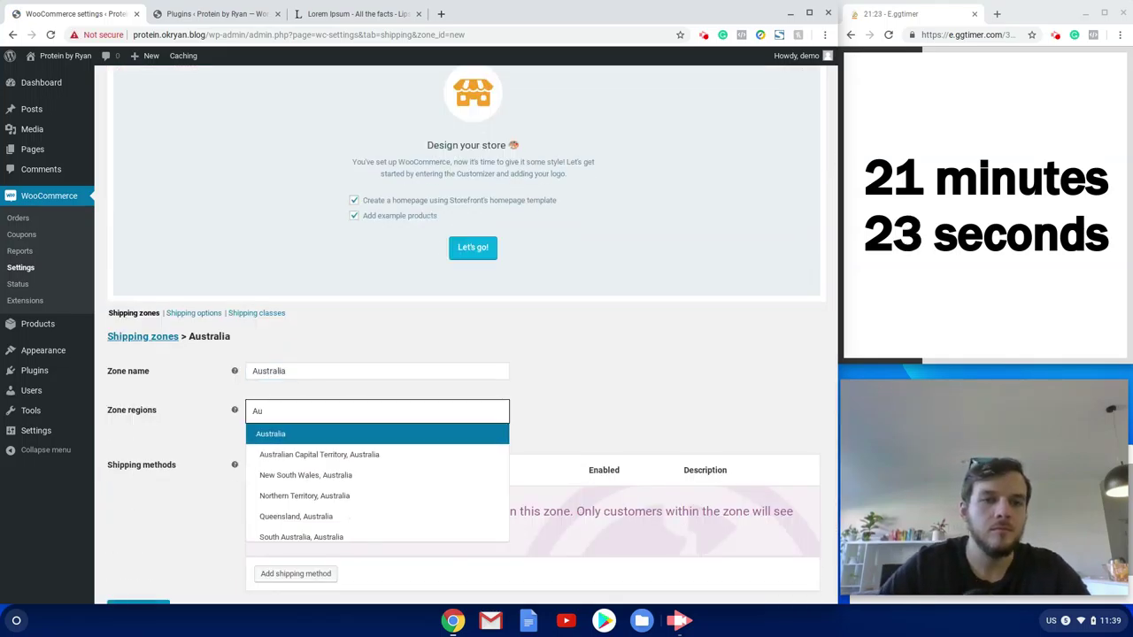
click(347, 433)
Add the Flat rate shipping method to the Australia zone.
click(298, 574)
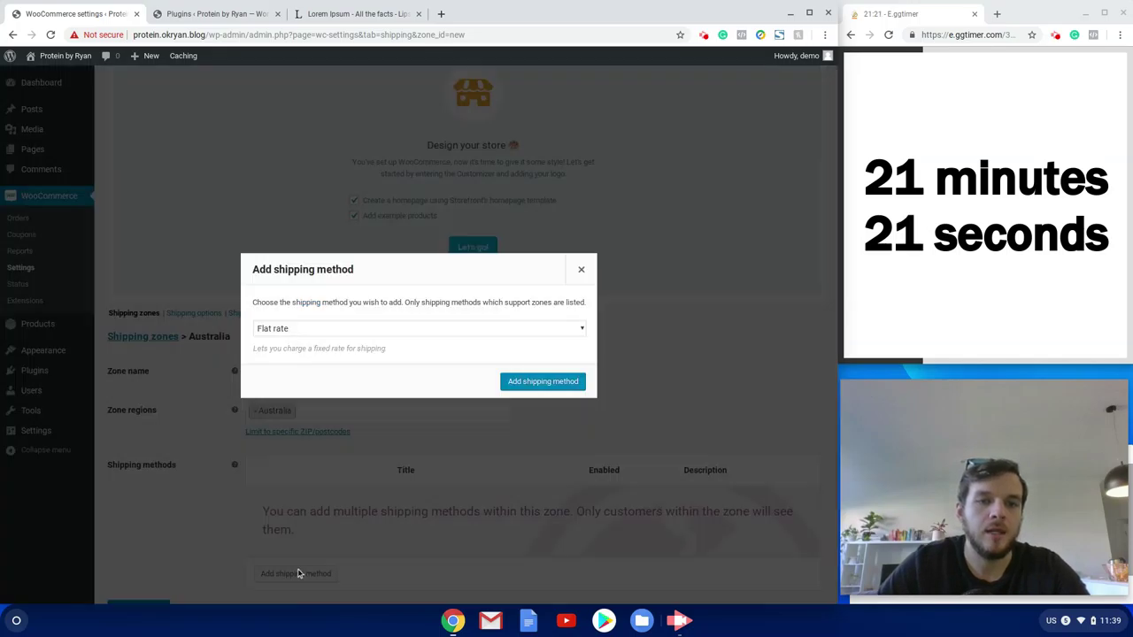
click(360, 334)
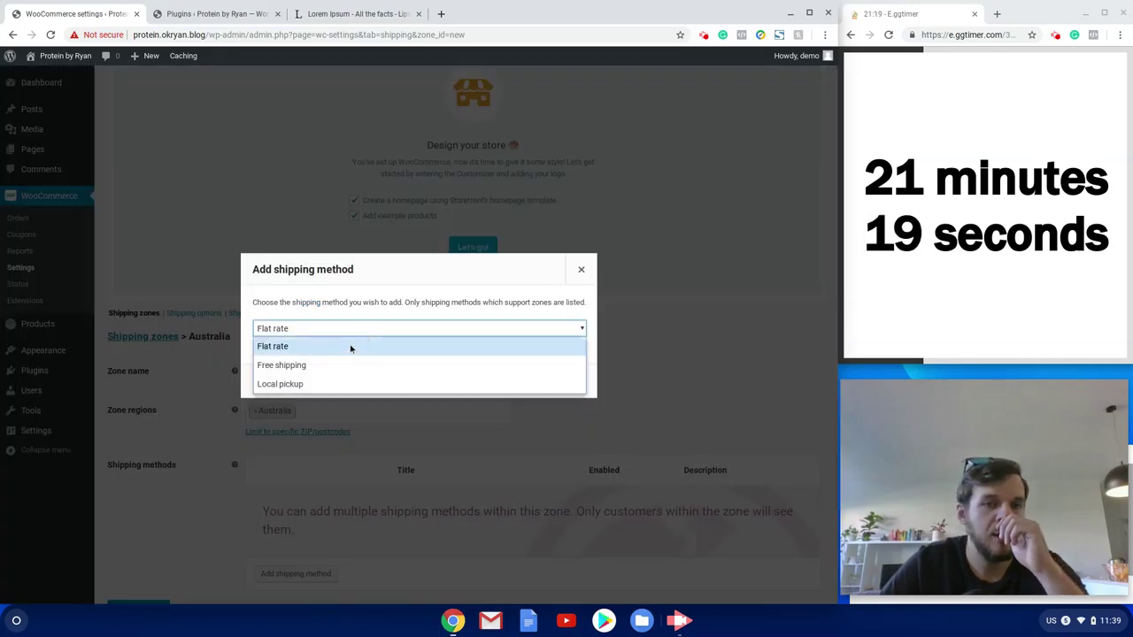
click(348, 347)
click(534, 383)
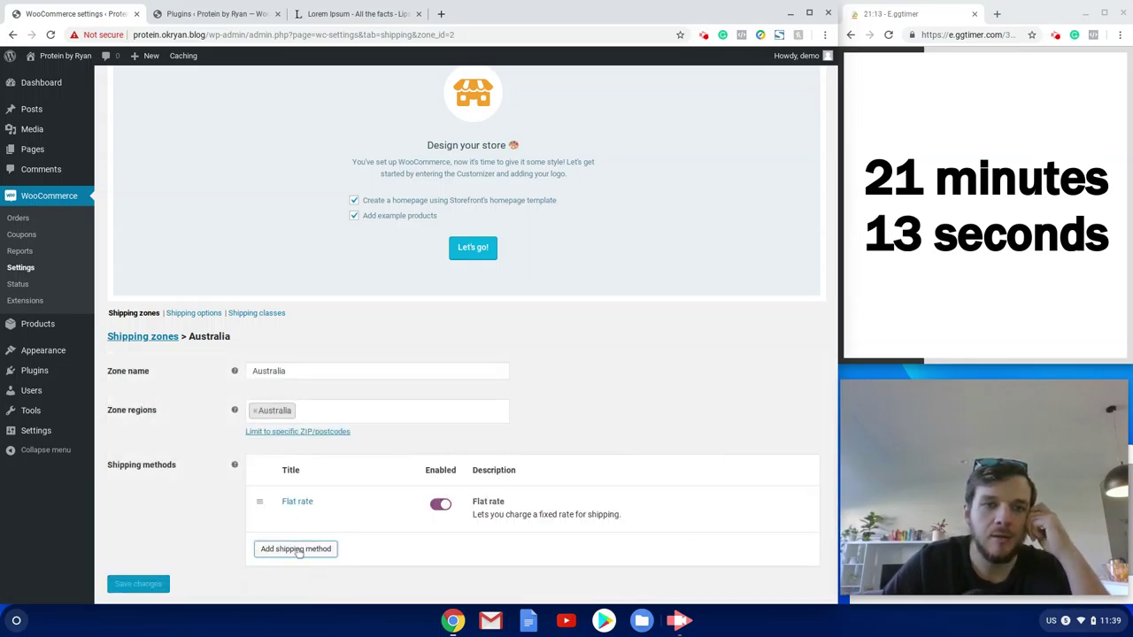
Add the Free shipping method to the Australia zone.
click(296, 550)
click(322, 333)
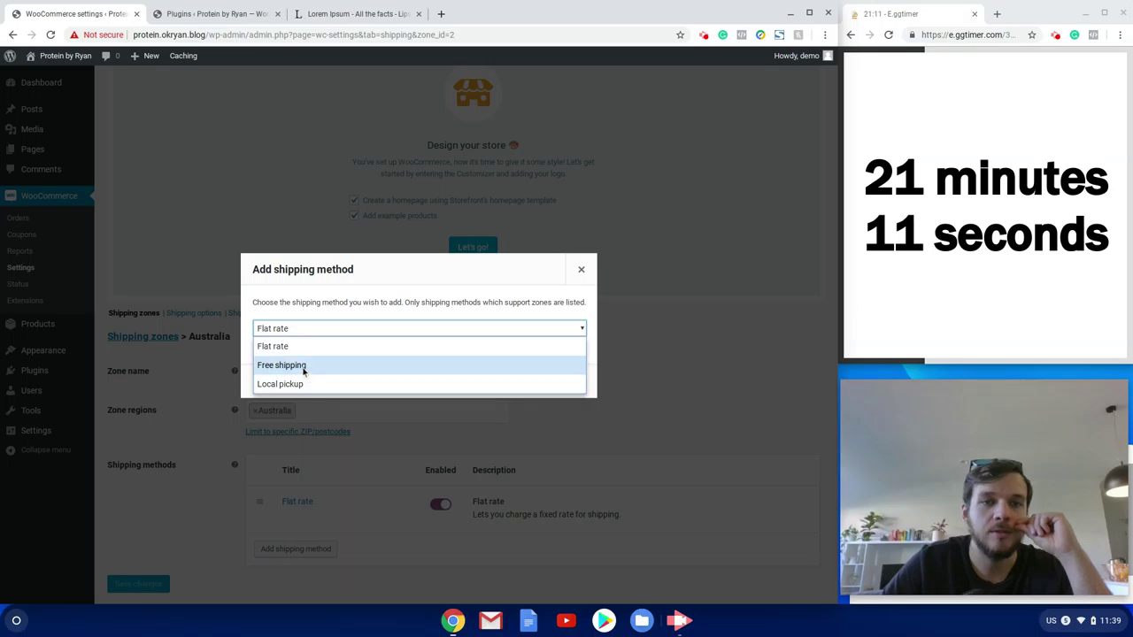
click(305, 363)
click(542, 382)
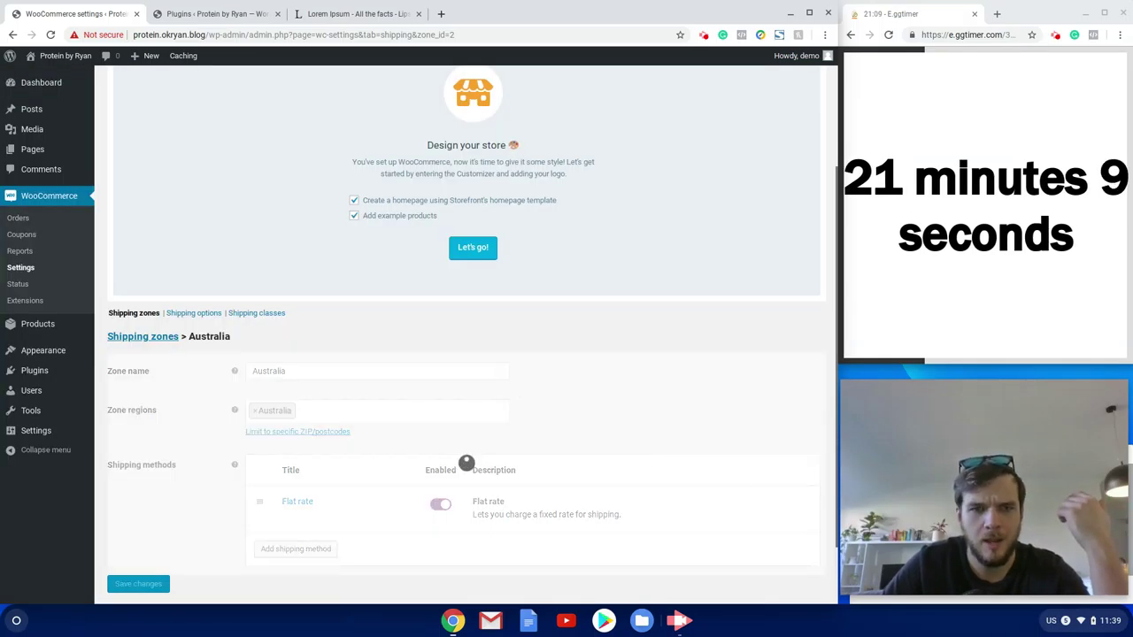
Make the Australia zone's Free shipping require a minimum order amount OR a coupon, with a minimum order amount of 60, and save.
click(289, 561)
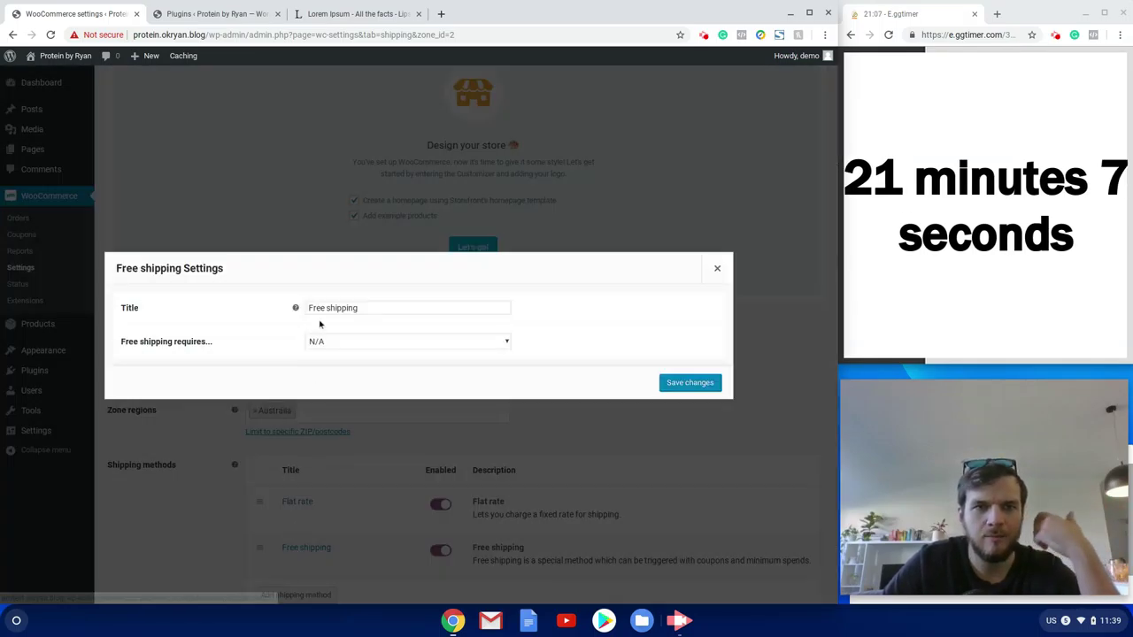
click(357, 341)
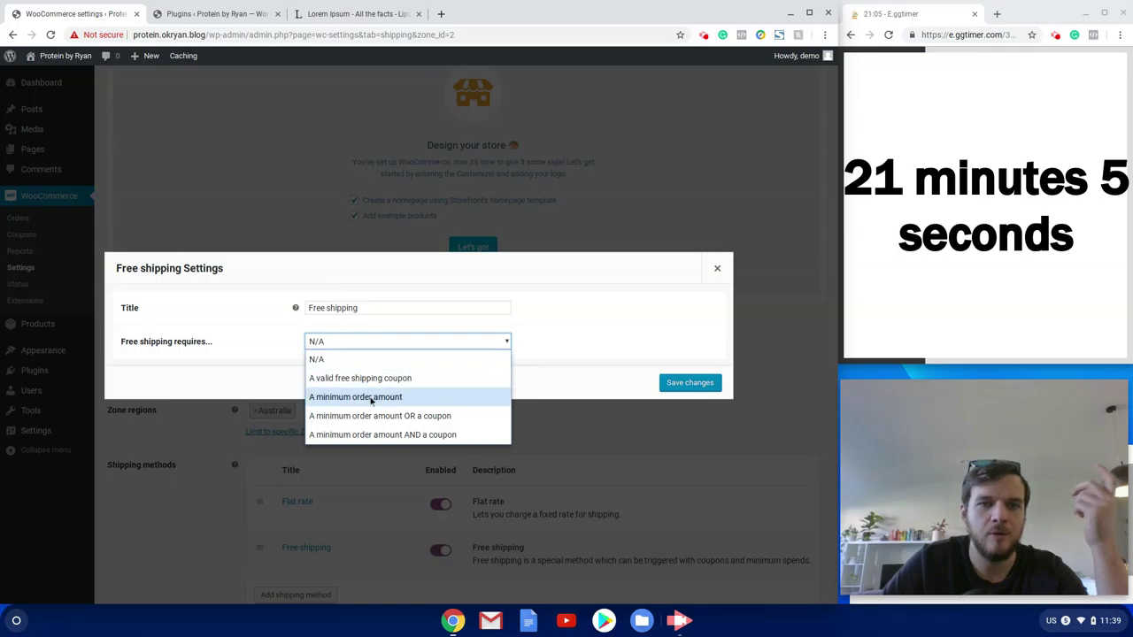
click(405, 416)
click(329, 358)
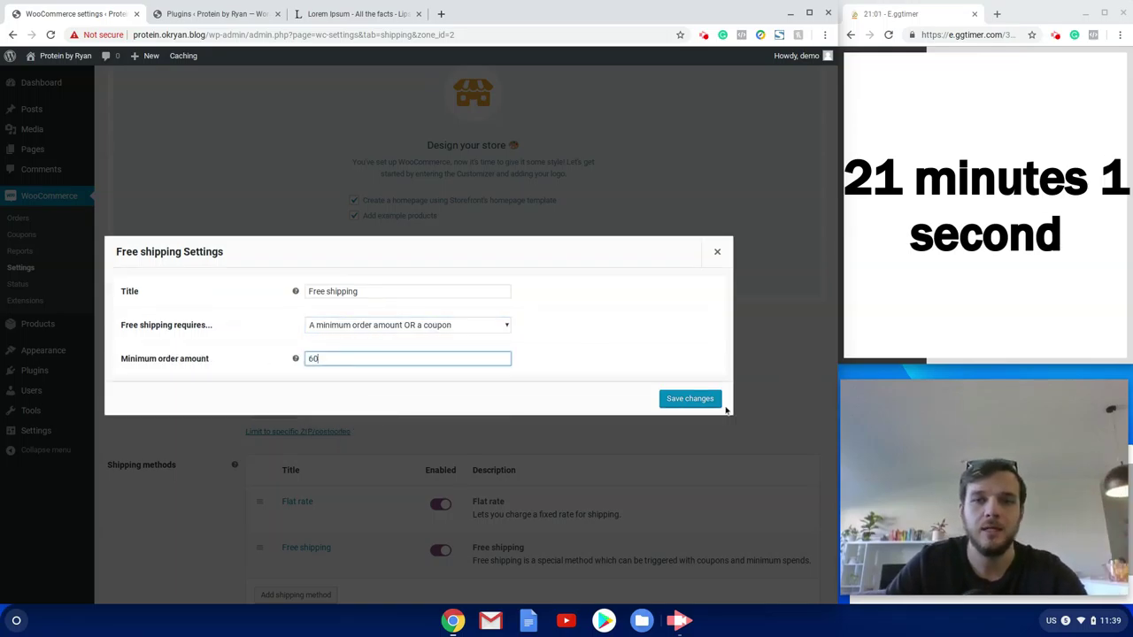
click(713, 400)
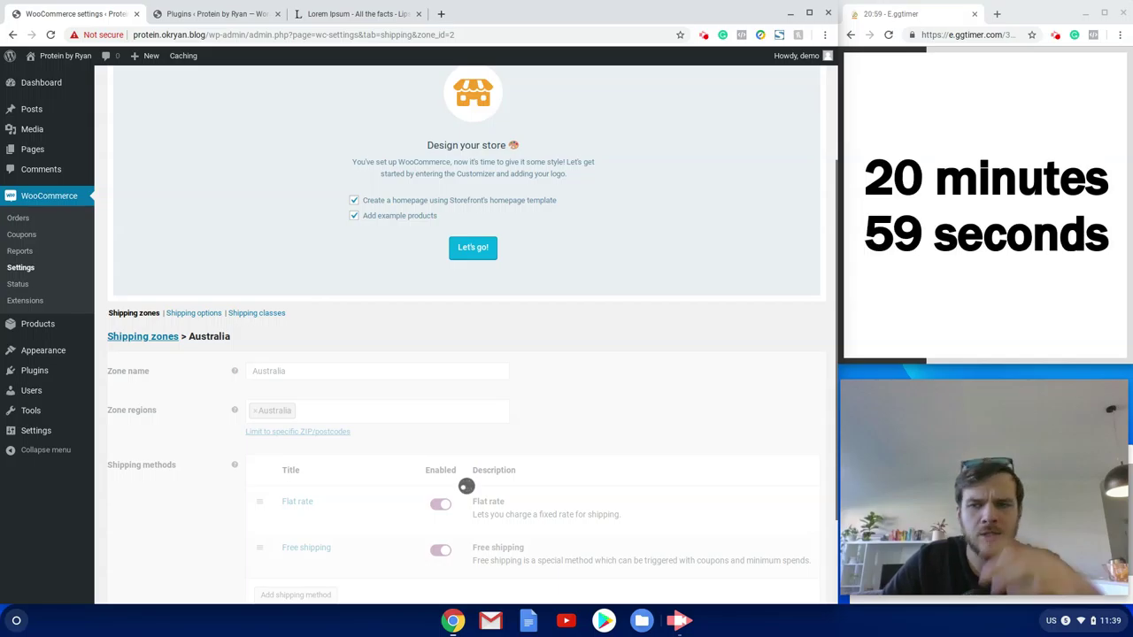
Set Australia's Flat rate class costs to 2 + ( 3 * [qty] ) for Clothing and Gear, and 4 + ( 3 * [qty] ) for Protein.
click(292, 518)
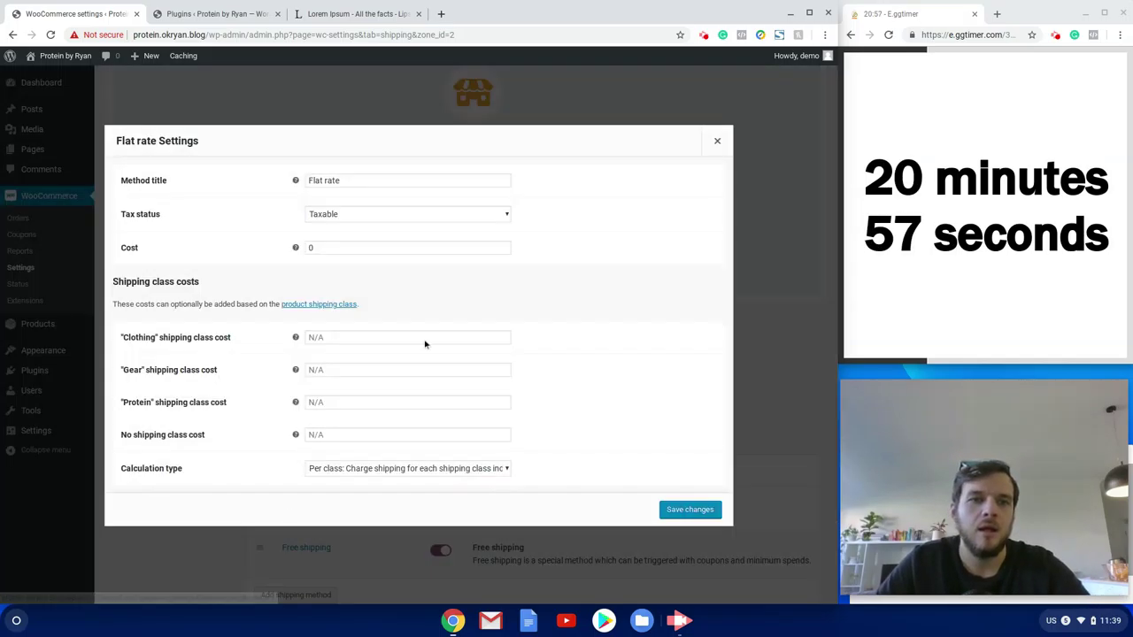
click(306, 402)
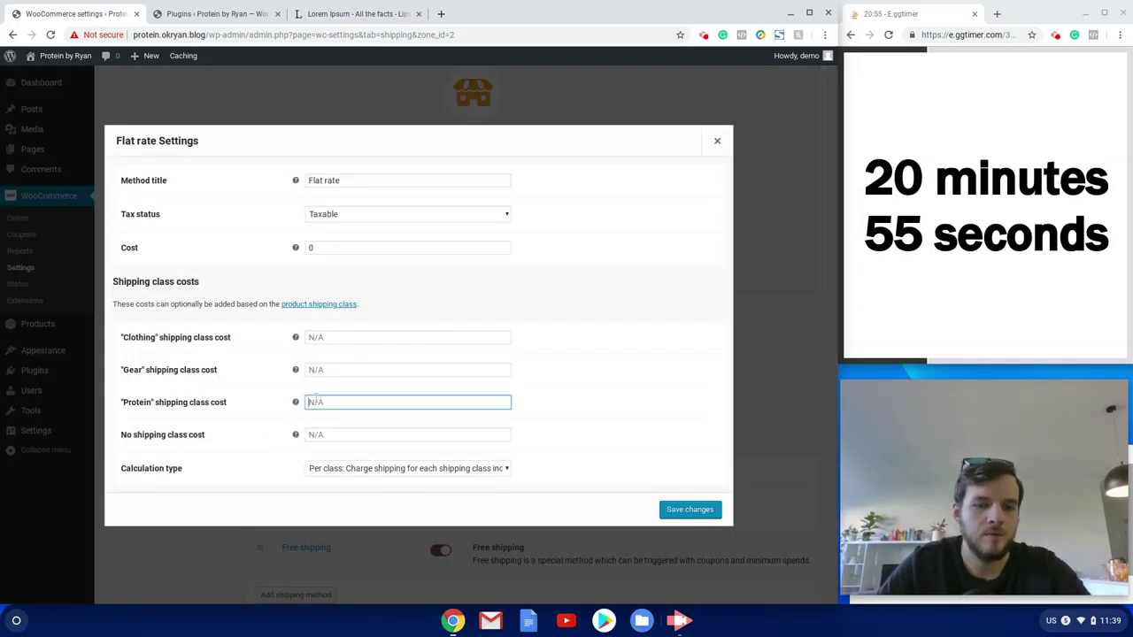
text(2 + ( 3 * [qty] ))
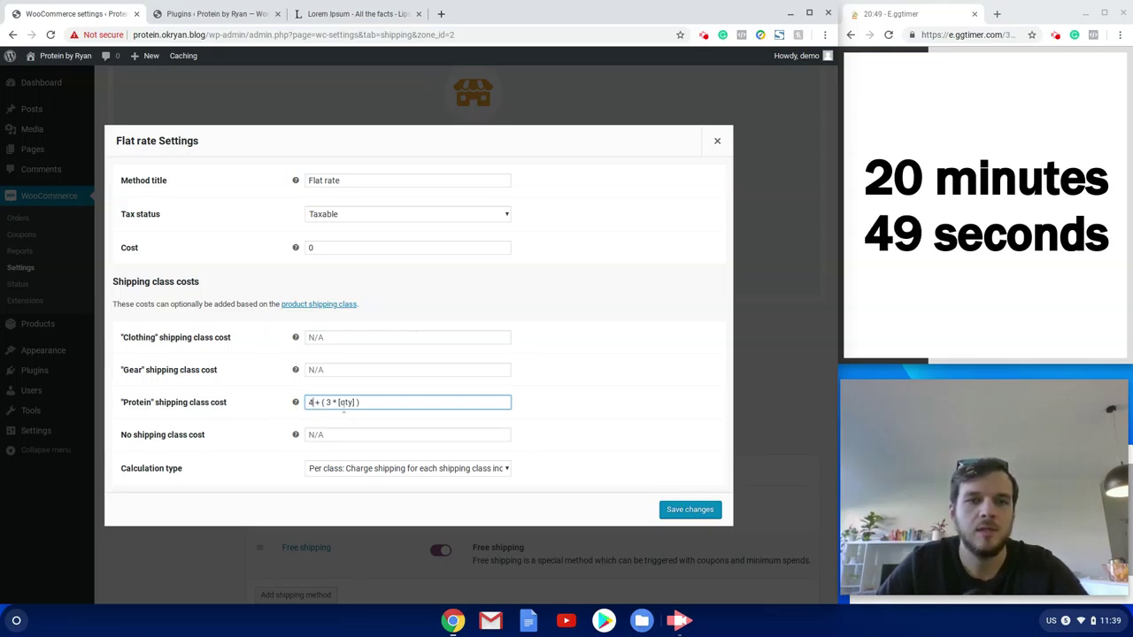
click(317, 370)
text(2 + ( 3 * [qty] ))
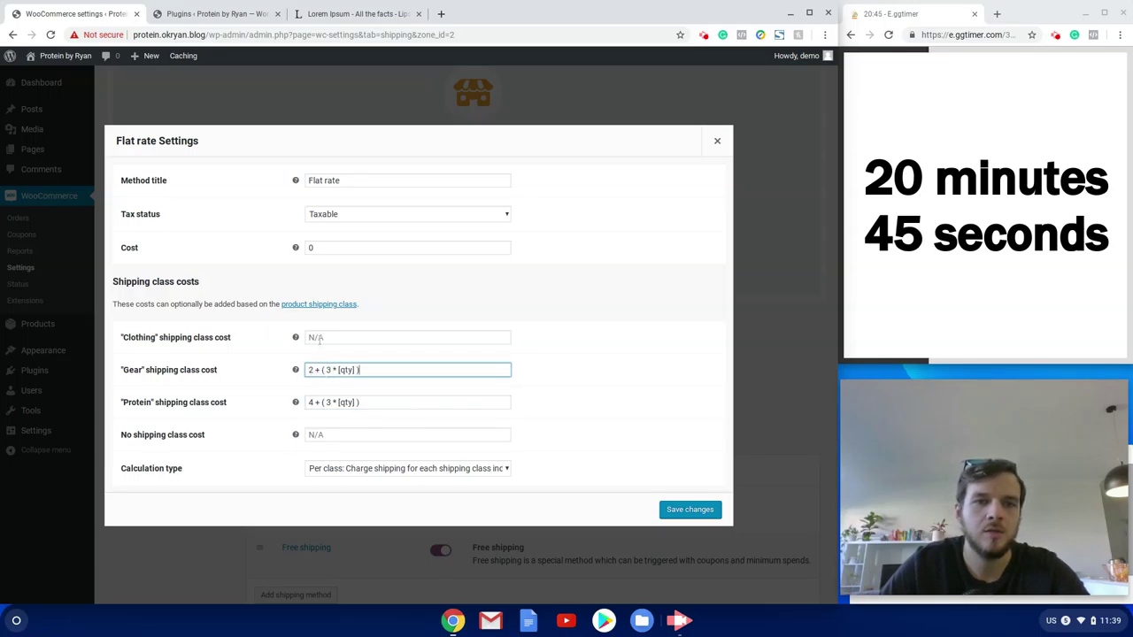
click(319, 340)
text(2 + ( 3 * [qty] ))
Set the Flat rate calculation type to Per order, charging for the most expensive shipping class, and save.
click(397, 470)
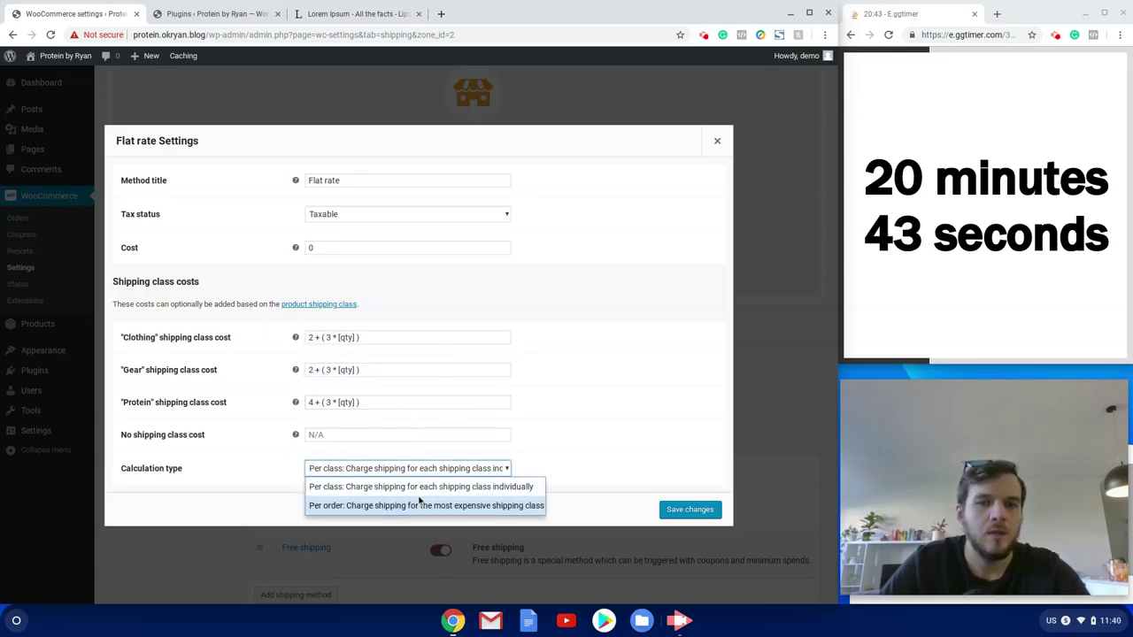
click(475, 505)
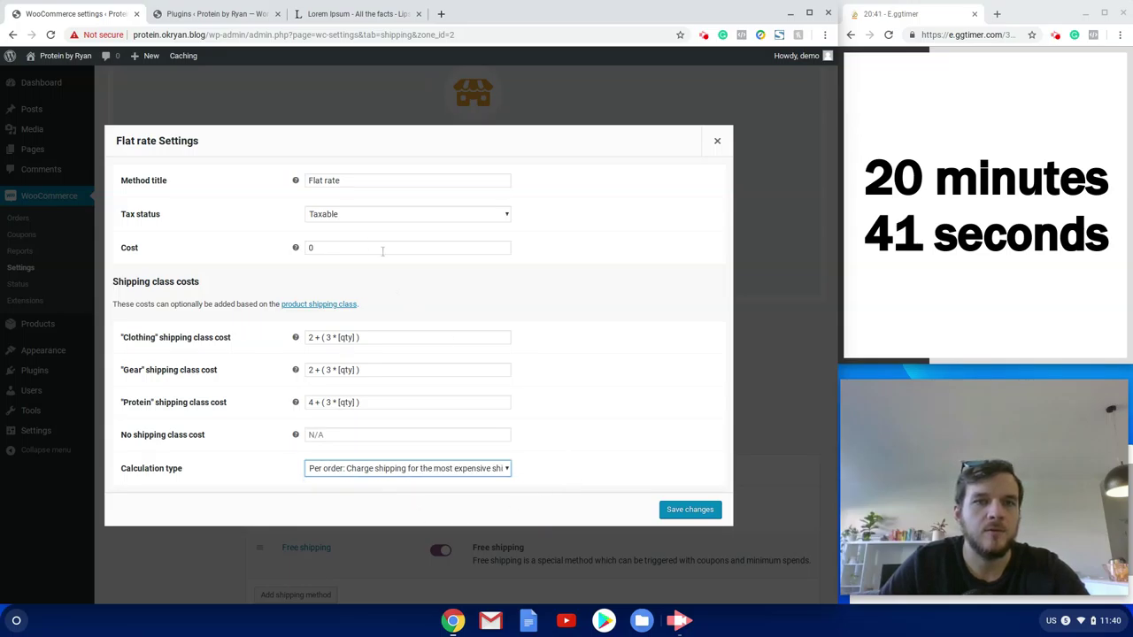
click(690, 509)
scroll(467, 359, down, 2)
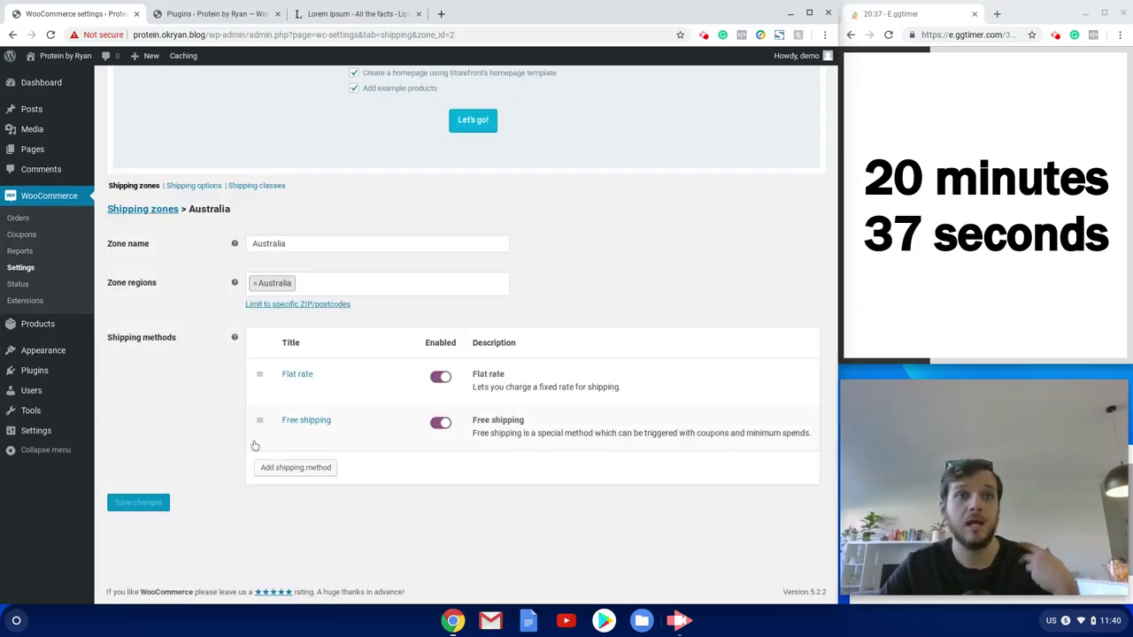
Close the browser's Plugins page and open the product categories page.
click(240, 14)
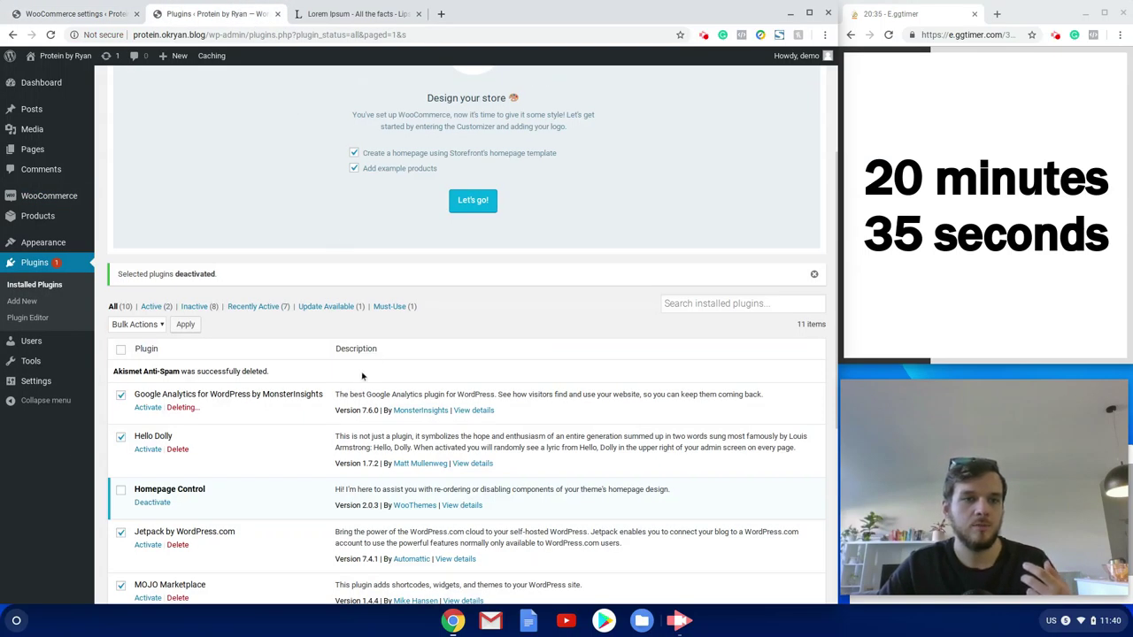
click(277, 15)
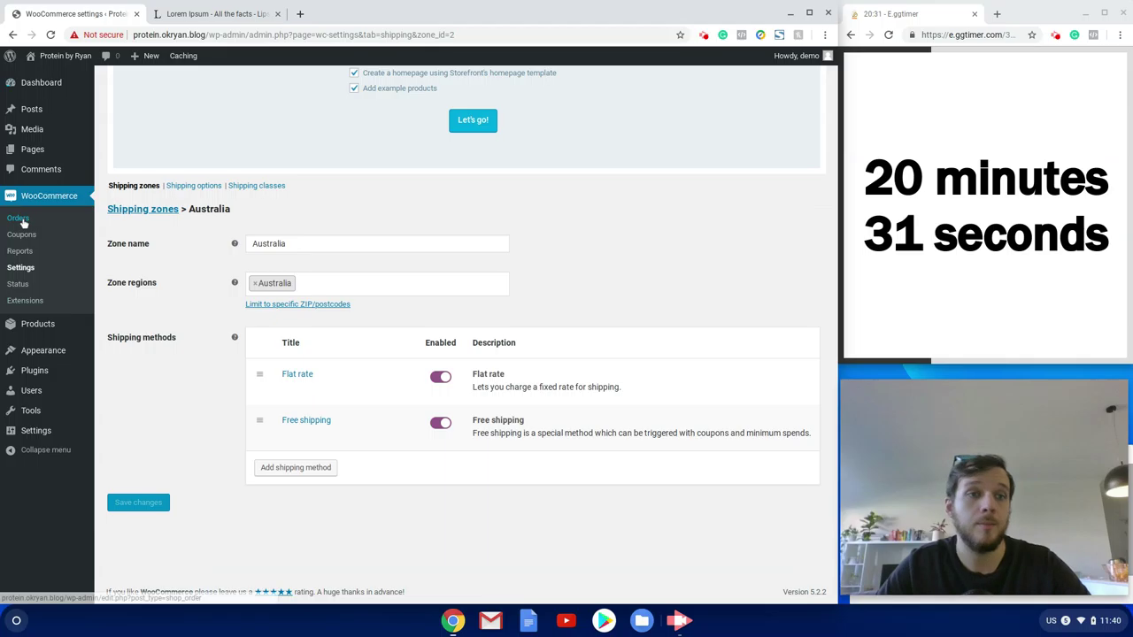
scroll(23, 223, up, 2)
mouse_move(38, 324)
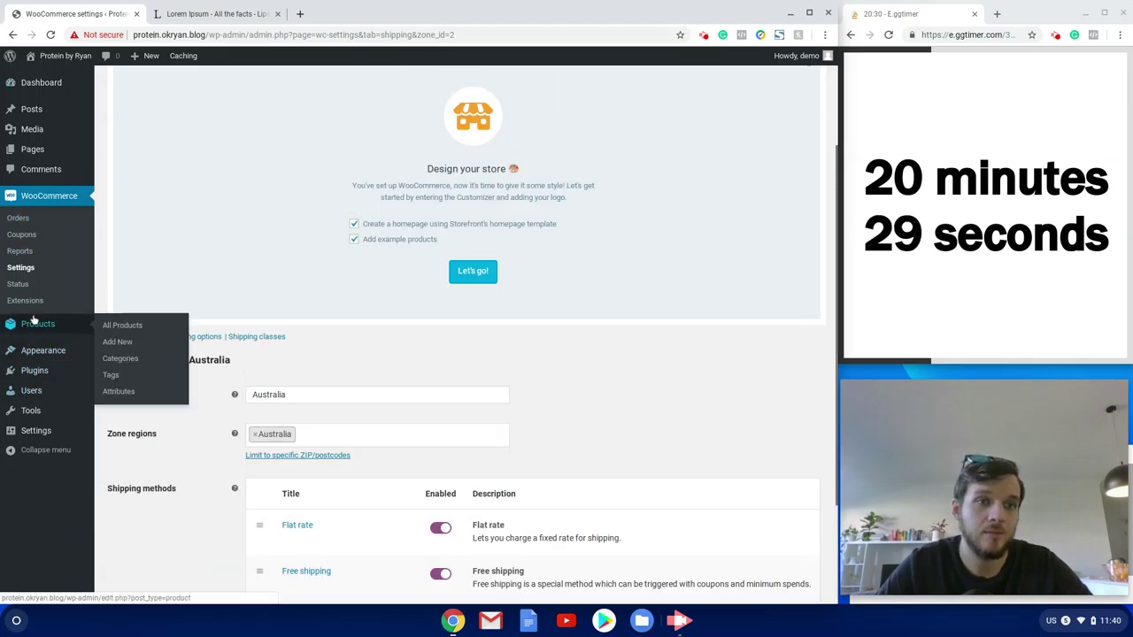
click(122, 362)
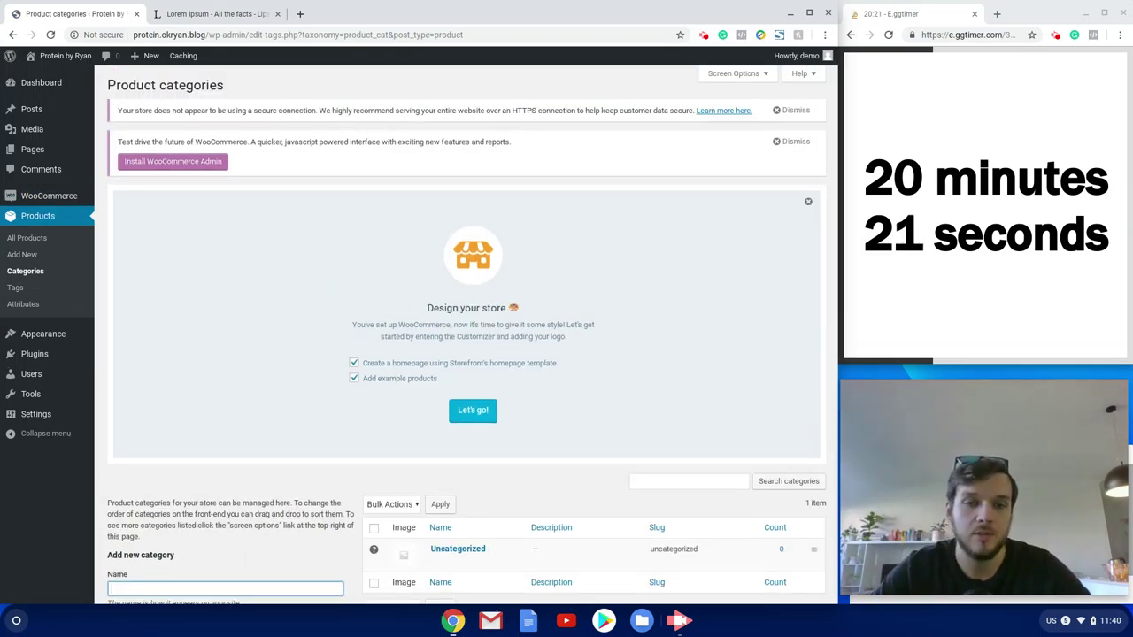
Add a product category named Protein with the photo of the man drinking in the gym as its thumbnail.
scroll(351, 469, down, 5)
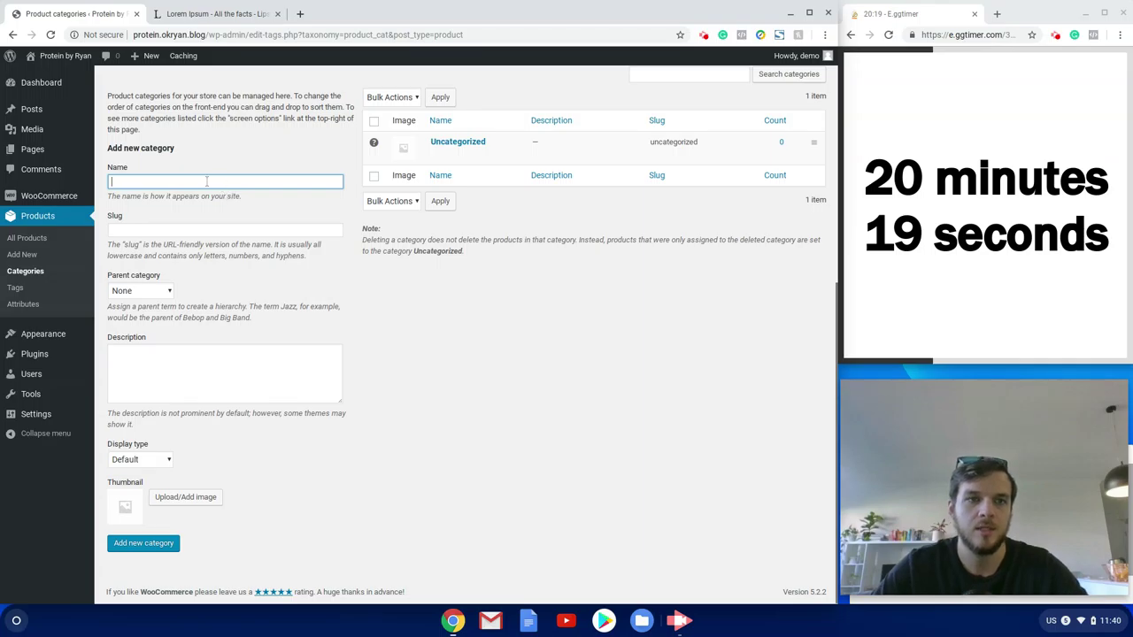
text(Protin)
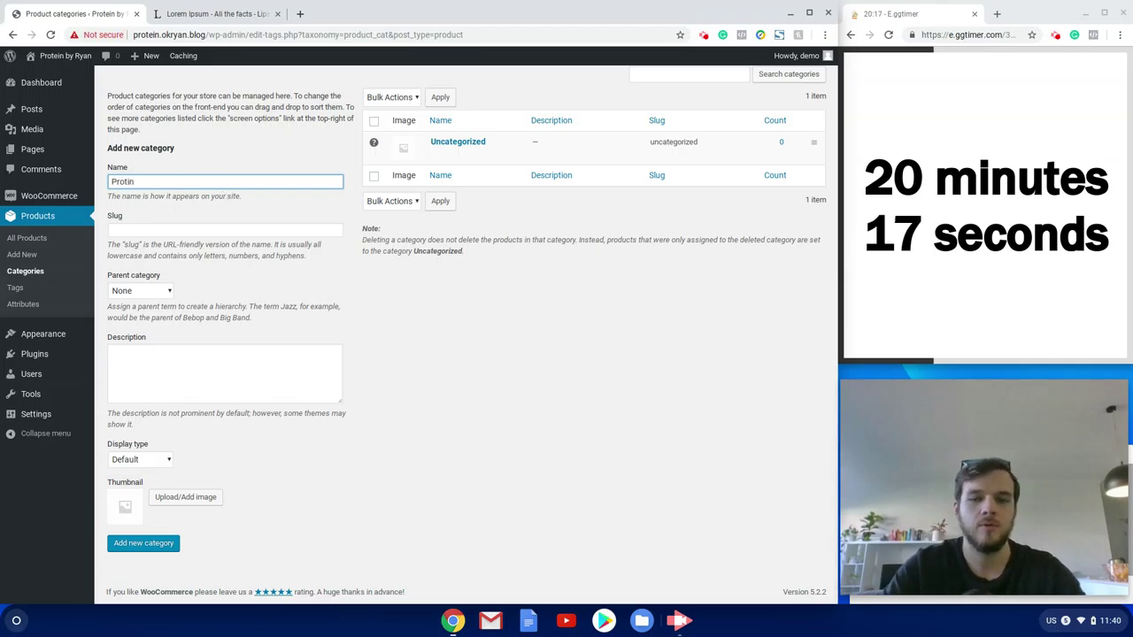
key(BackSpace)
key(BackSpace)
text(e)
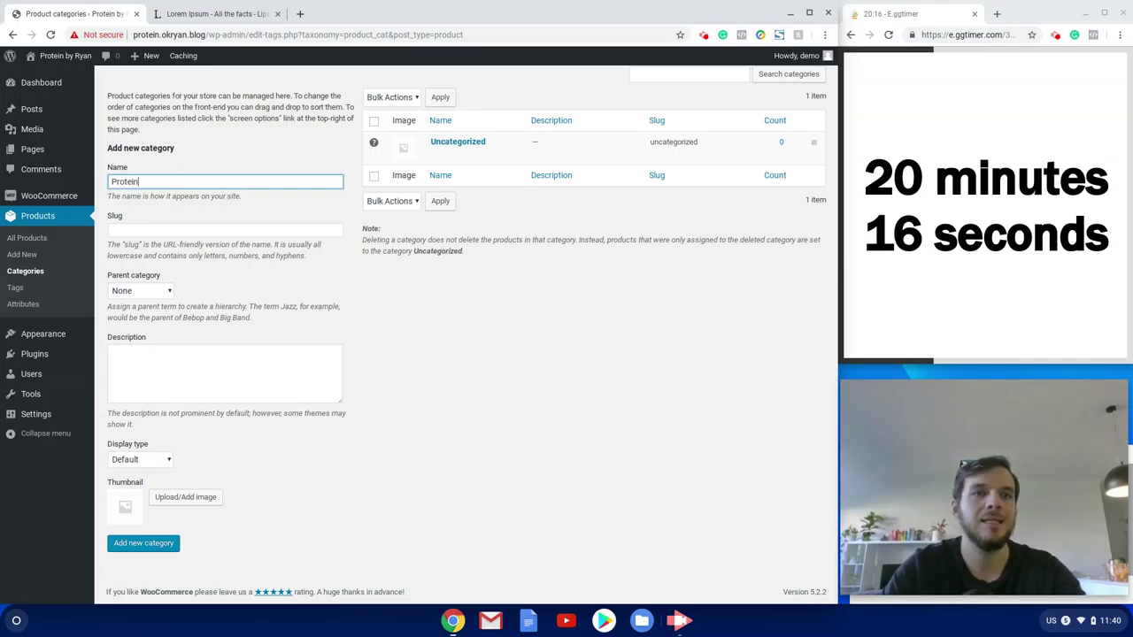
click(164, 496)
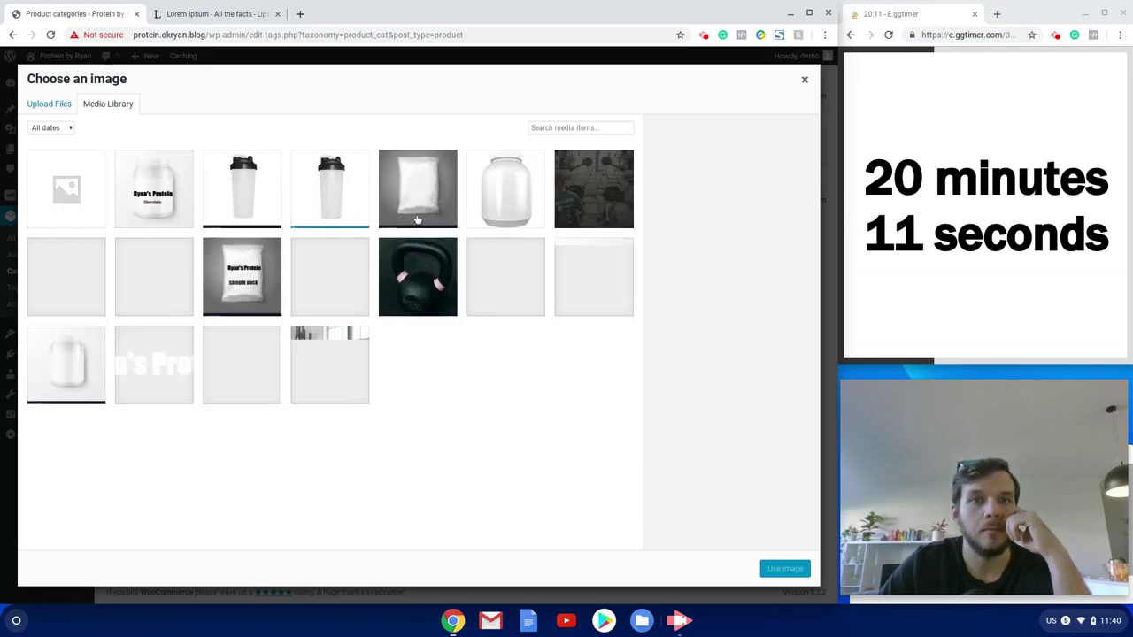
click(329, 390)
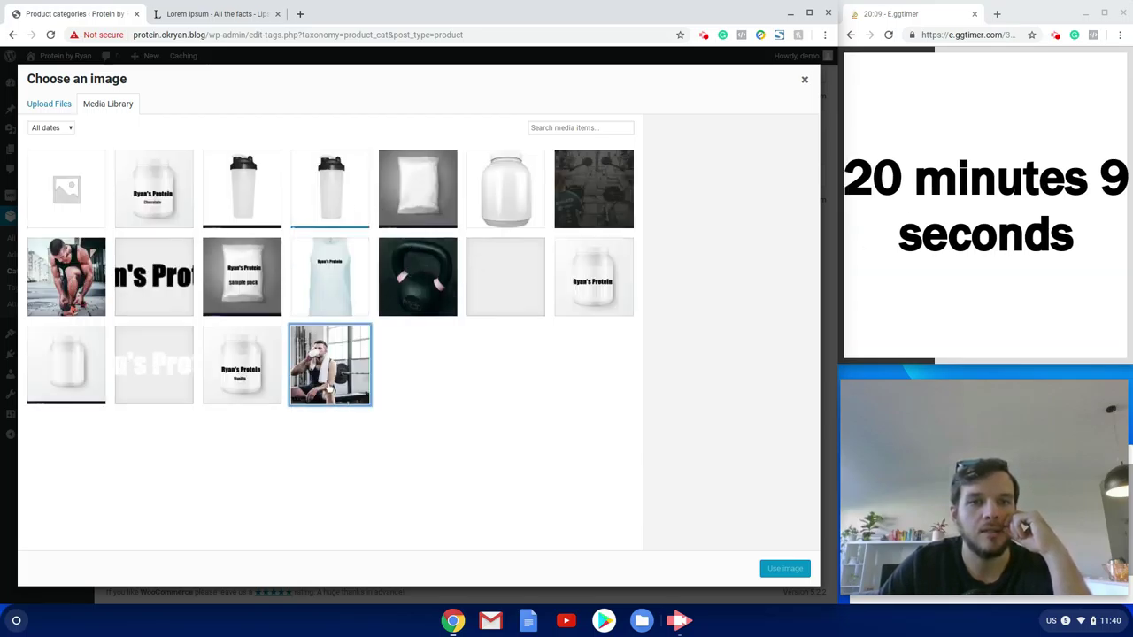
click(786, 571)
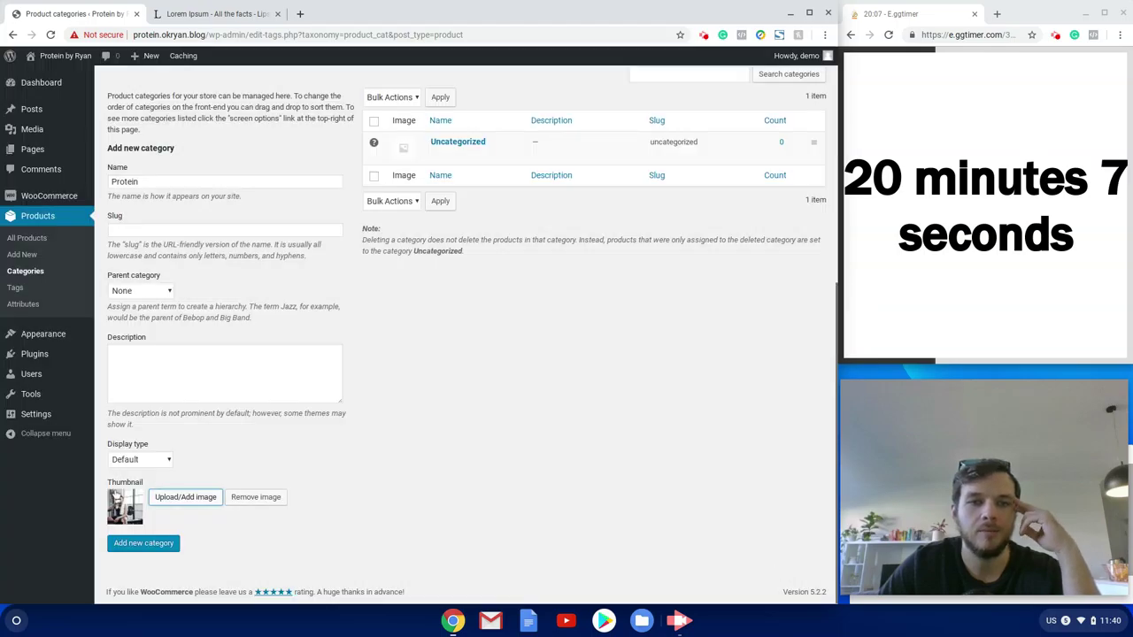
click(155, 544)
click(143, 543)
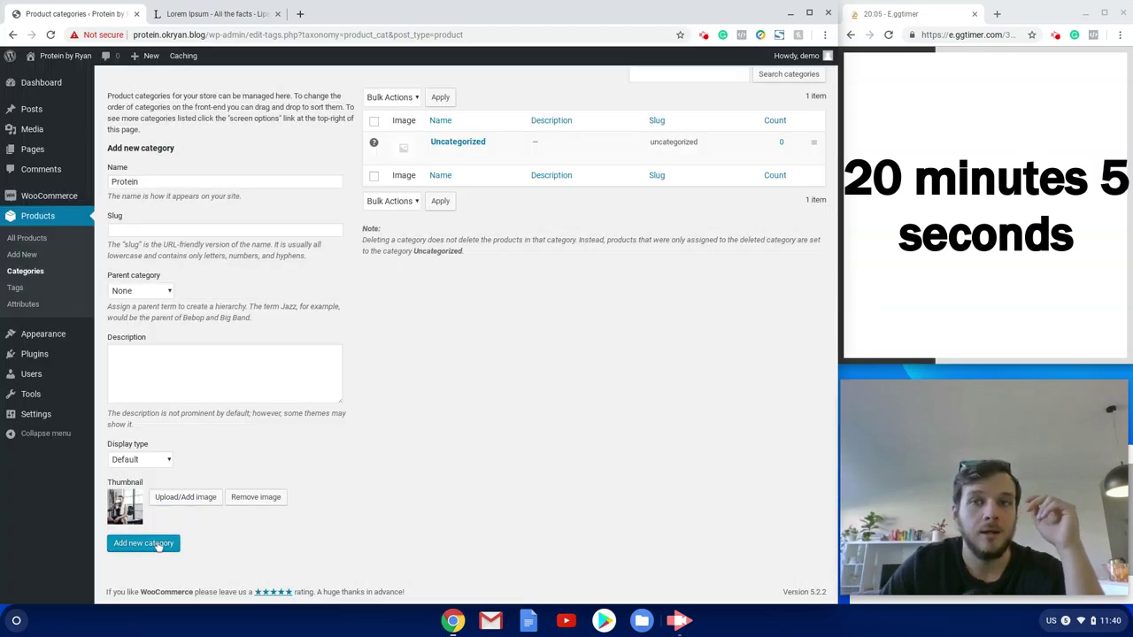
Add a product category named Clothing with the existing Equipment.jpg image as its thumbnail.
click(206, 181)
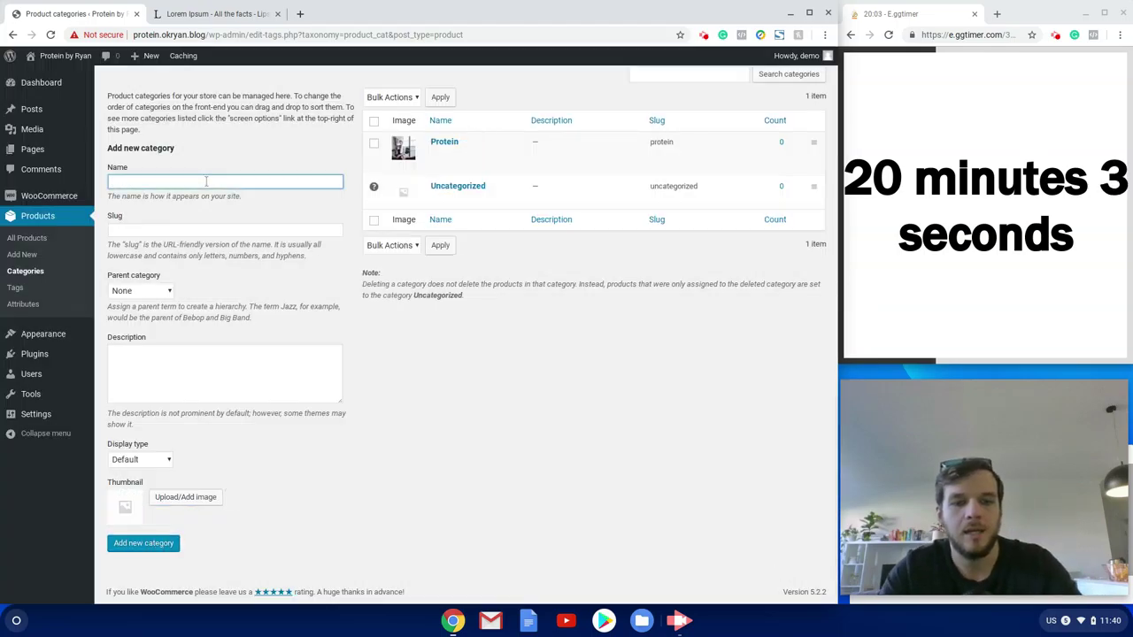
text(C)
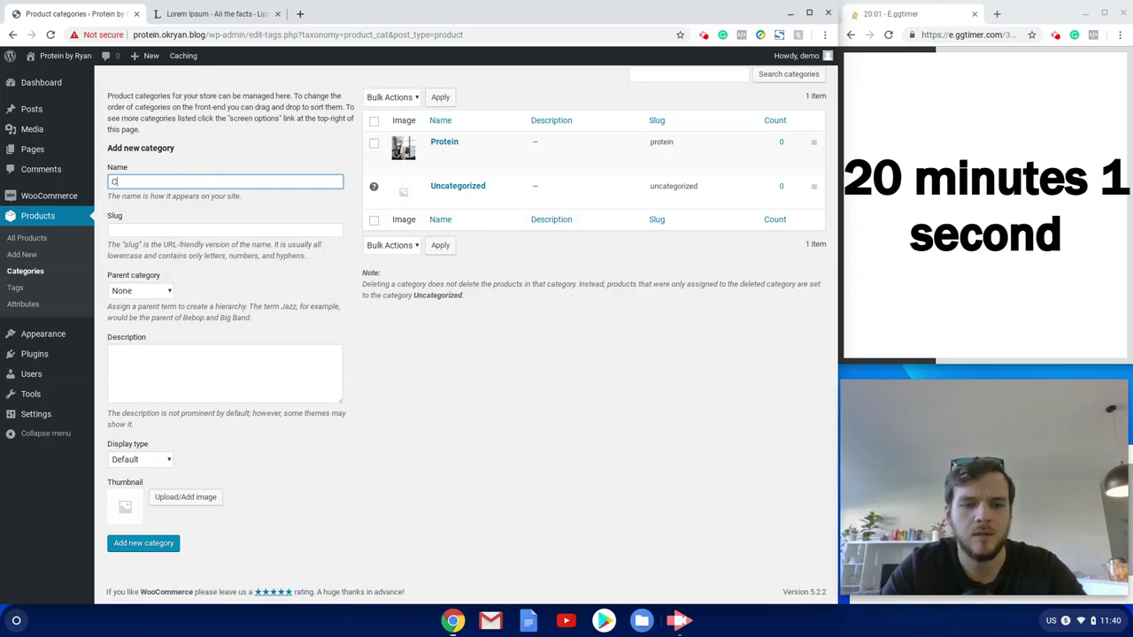
text(l)
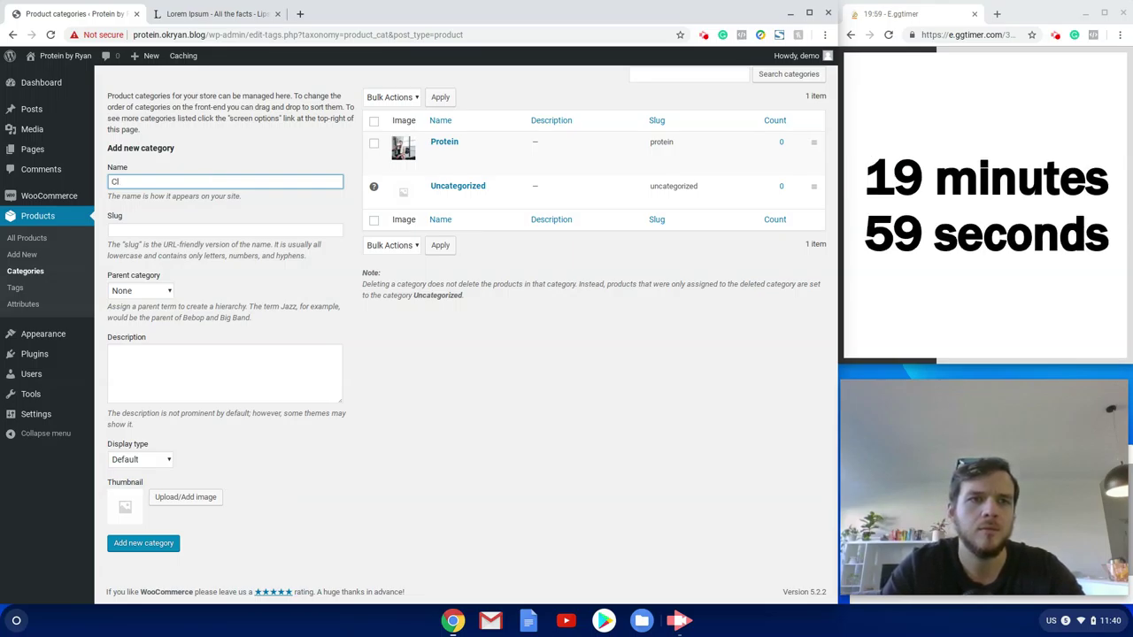
text(otothing)
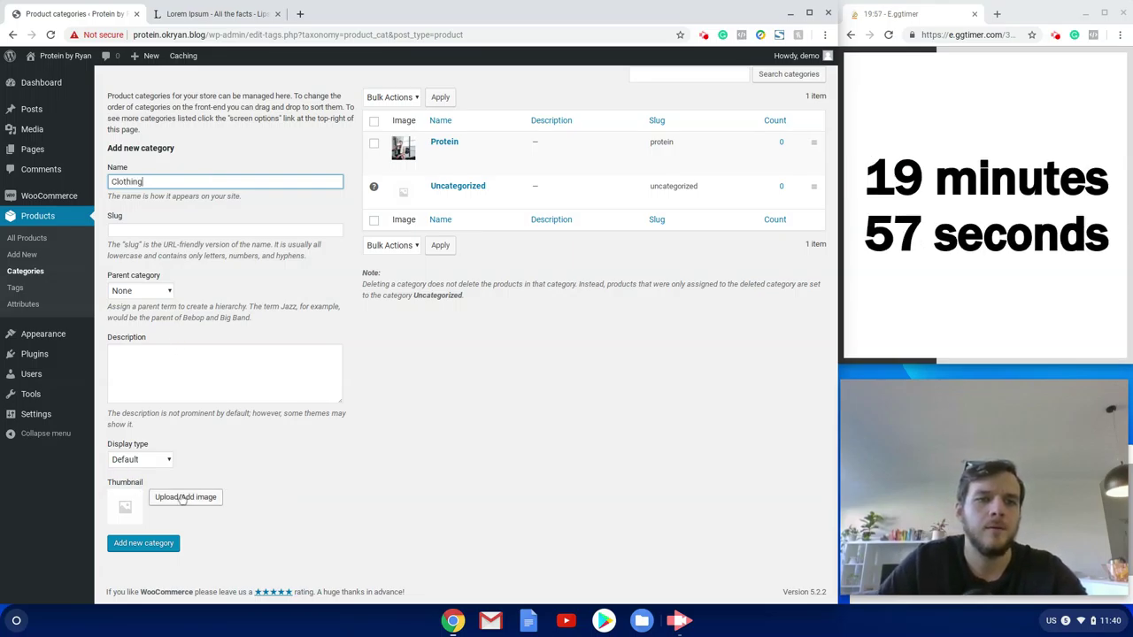
click(186, 497)
click(60, 265)
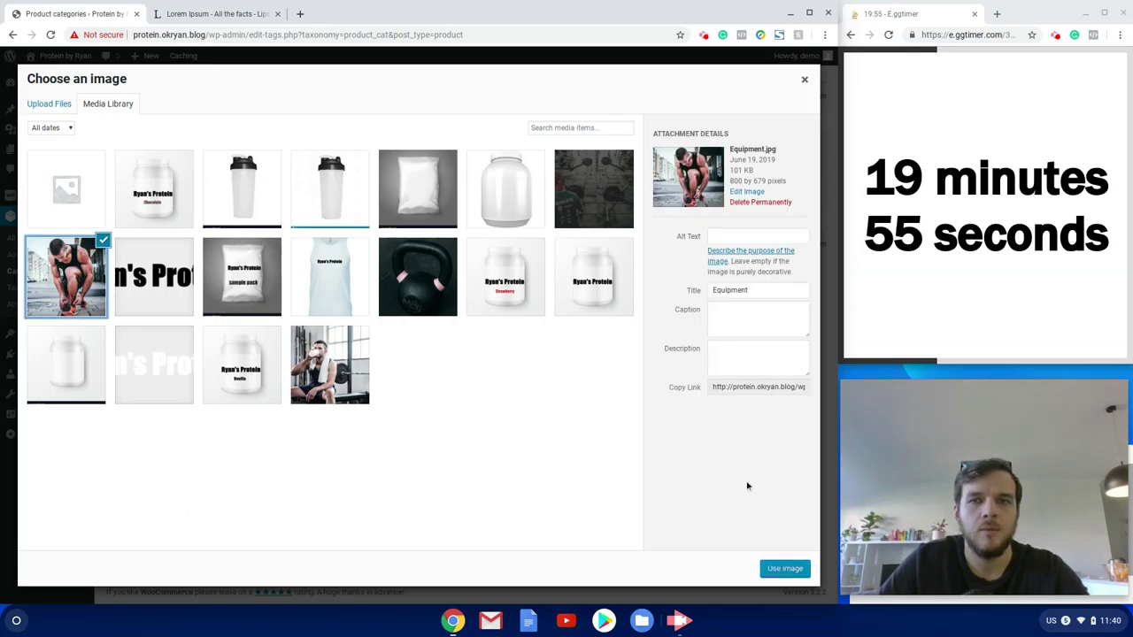
click(787, 569)
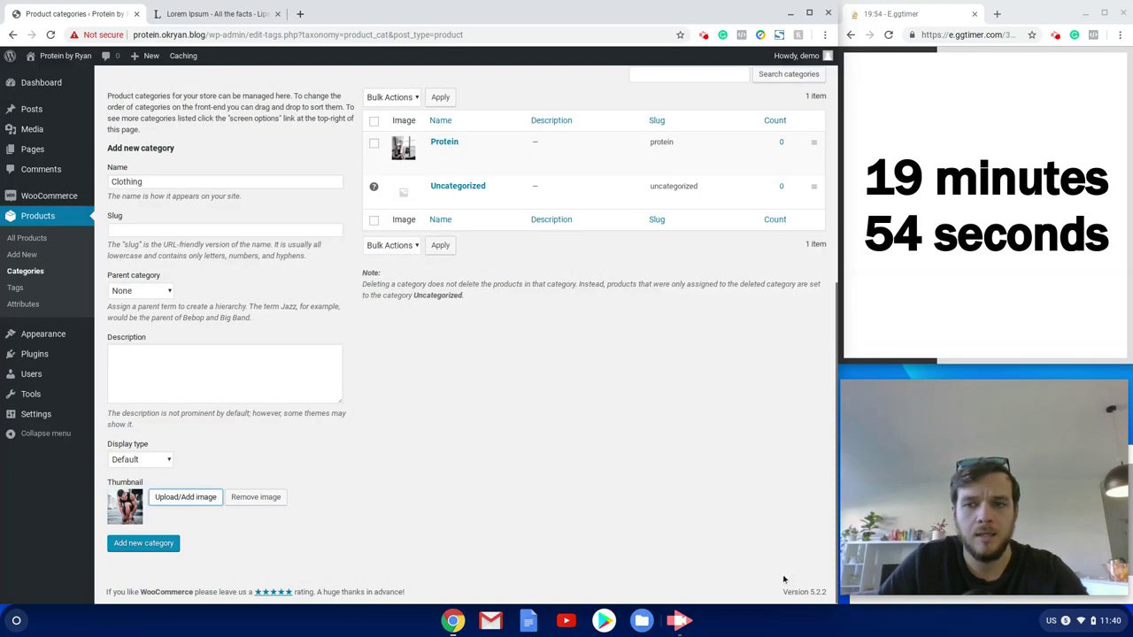
click(155, 544)
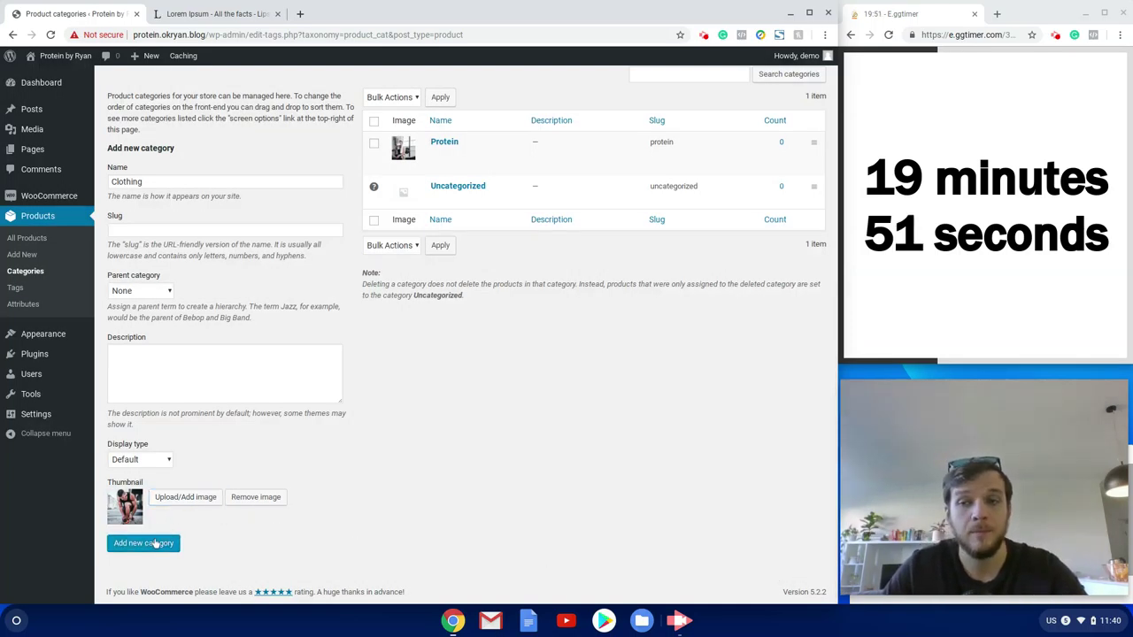
Add a product category named Gear with the gear.jpg kettlebell image as its thumbnail.
click(142, 183)
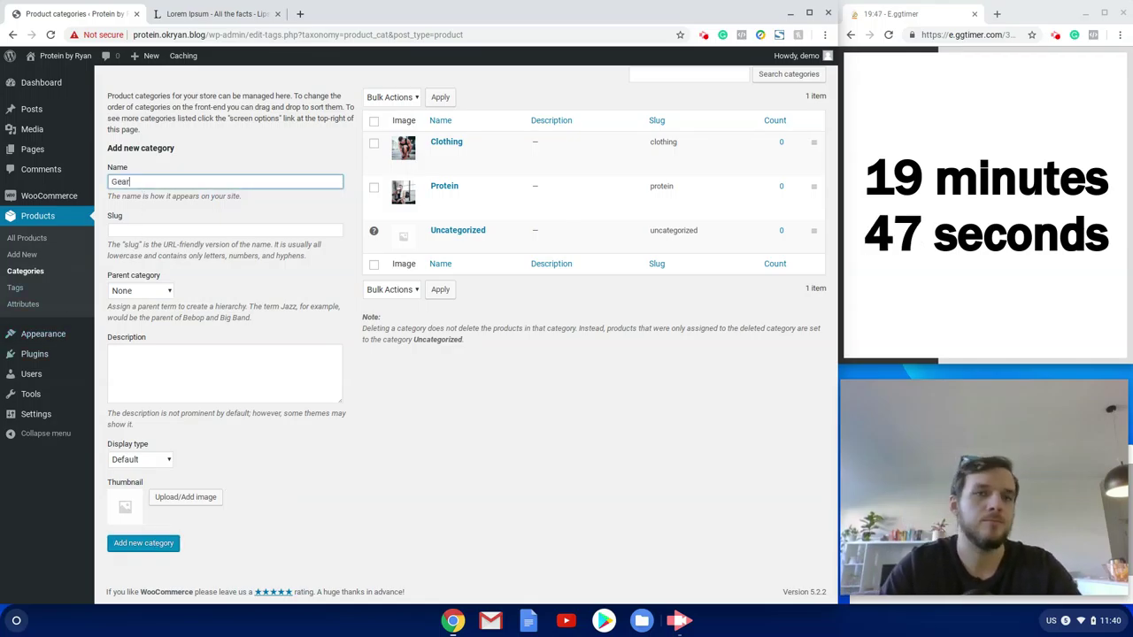
click(186, 499)
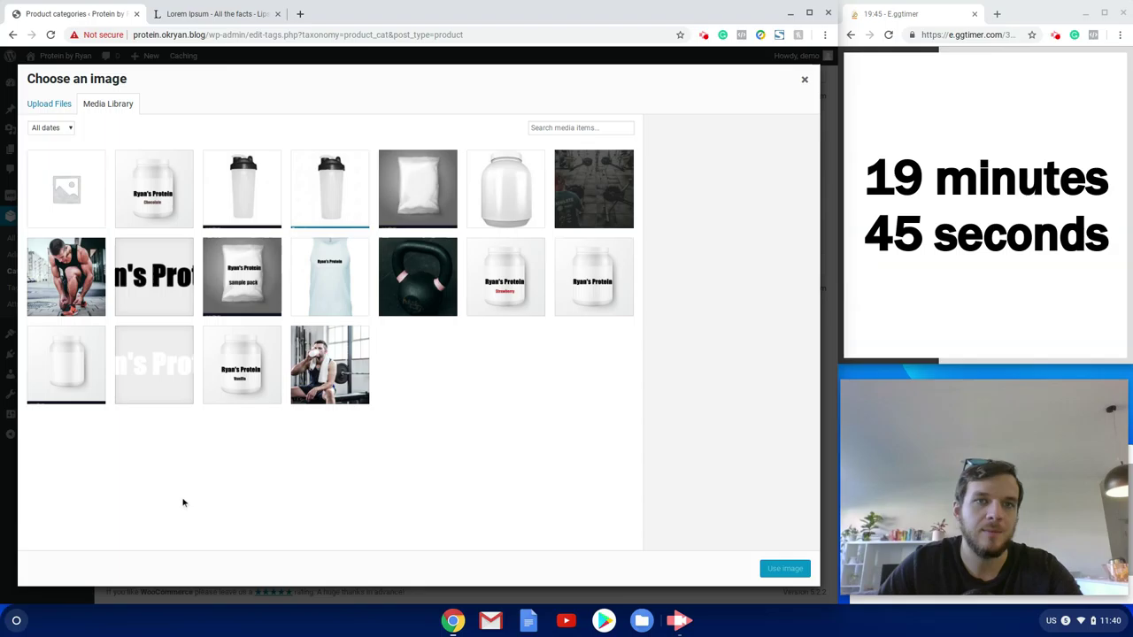
click(401, 305)
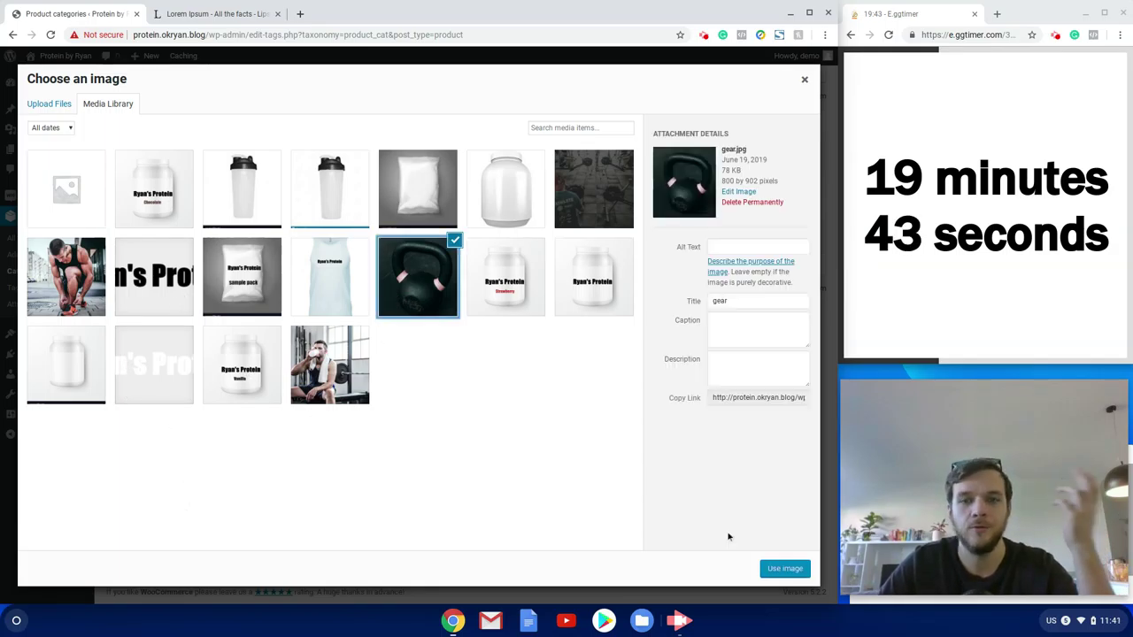
click(783, 570)
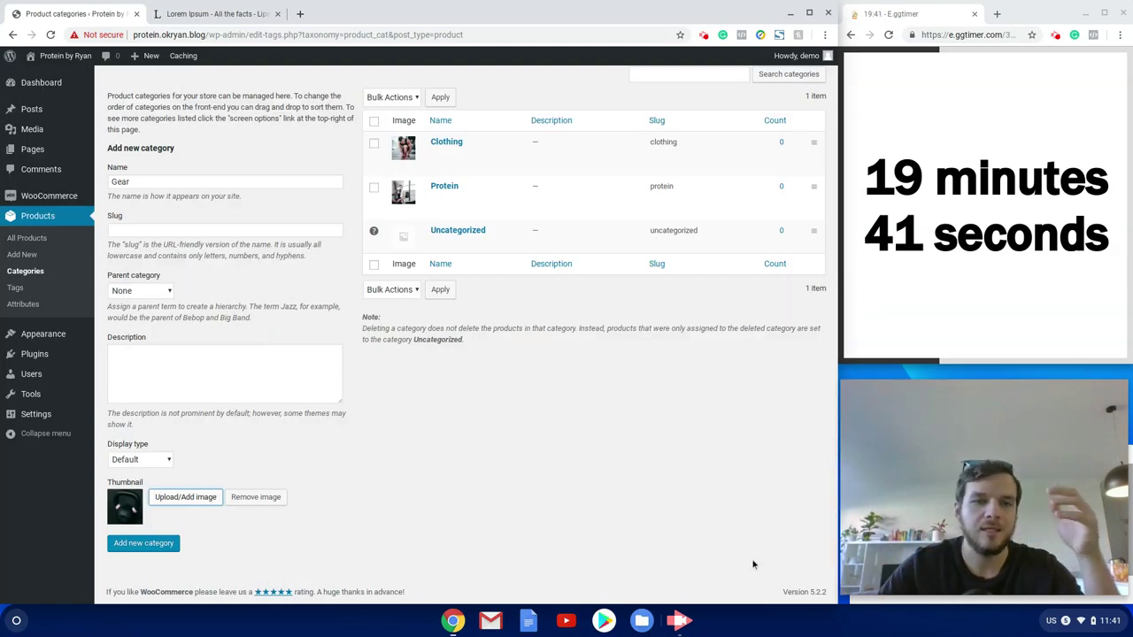
click(170, 549)
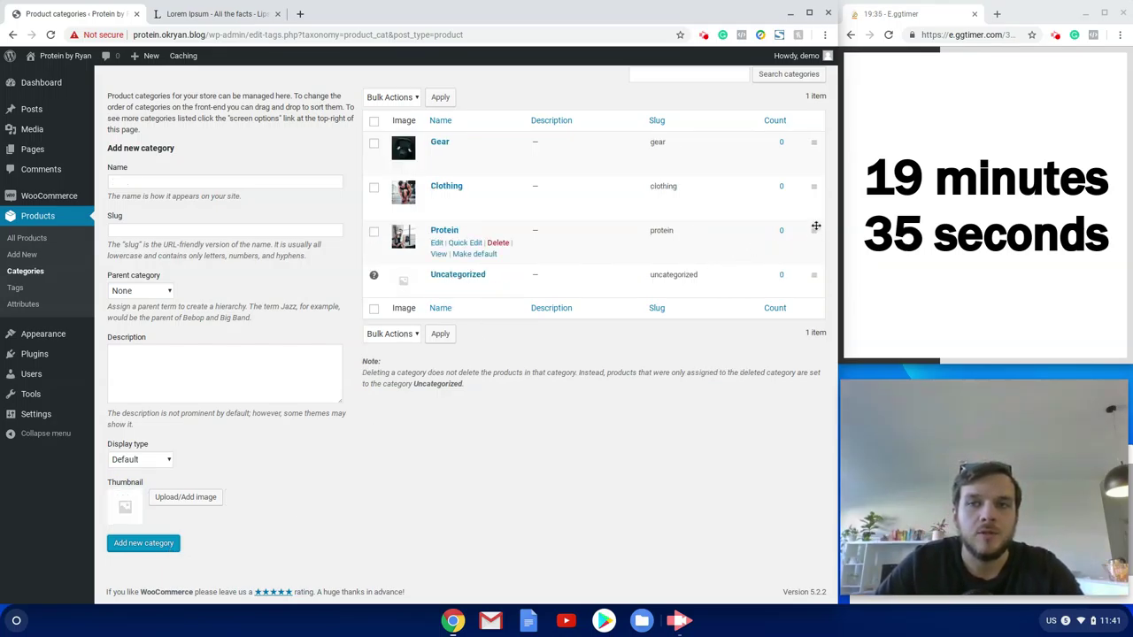
Reorder the product categories so that Protein comes first, followed by Clothing and Gear.
drag(816, 226, 820, 140)
drag(814, 230, 820, 181)
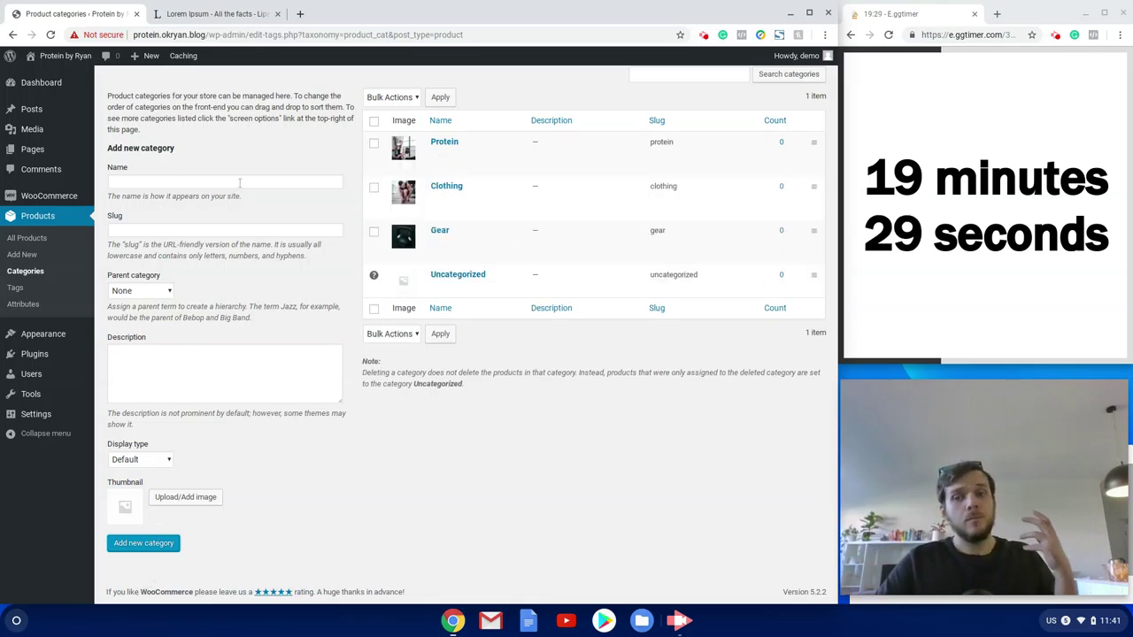
Copy the first generated paragraph from the Lorem Ipsum page and close that page.
click(228, 14)
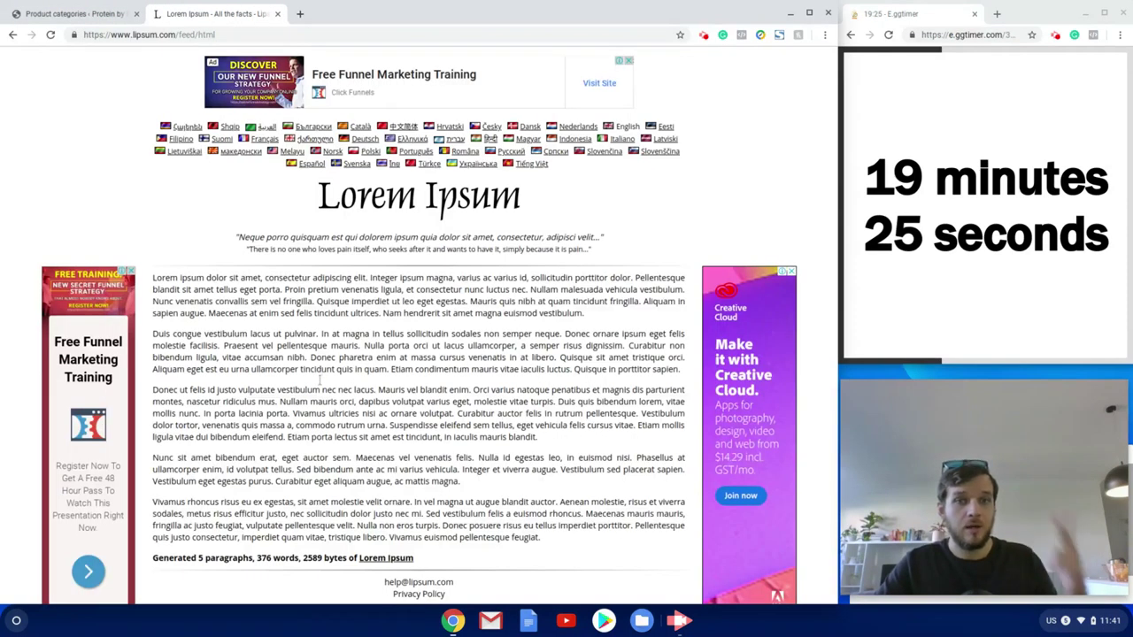
drag(601, 319, 147, 280)
key(ctrl+c)
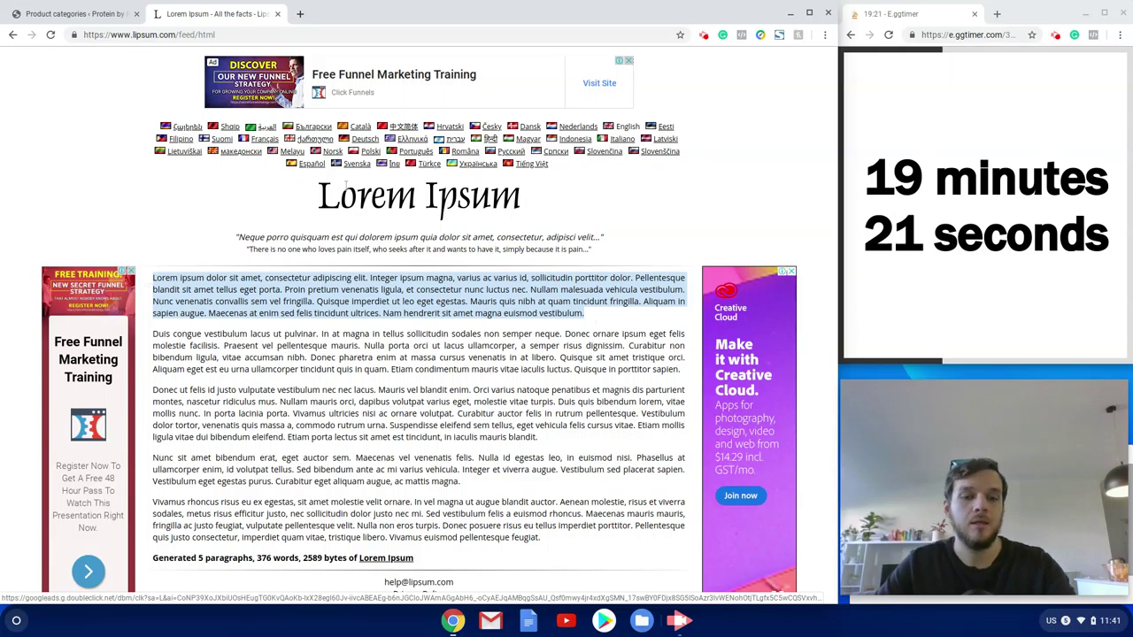
click(277, 14)
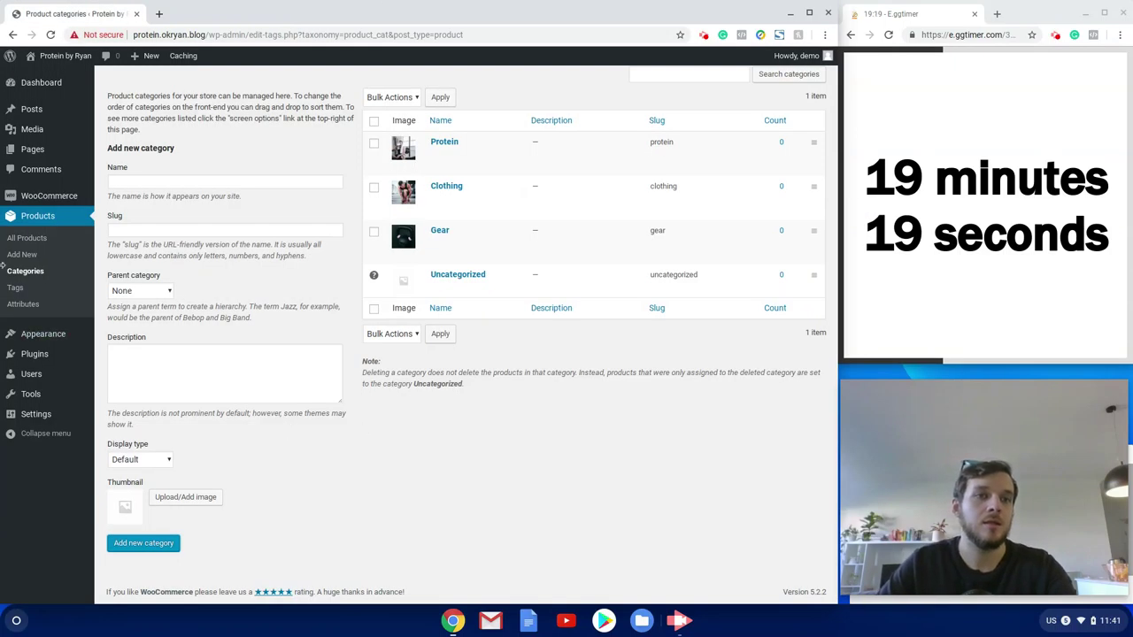
Open six blank new-product pages, each in its own browser tab.
right_click(21, 255)
click(61, 262)
right_click(21, 255)
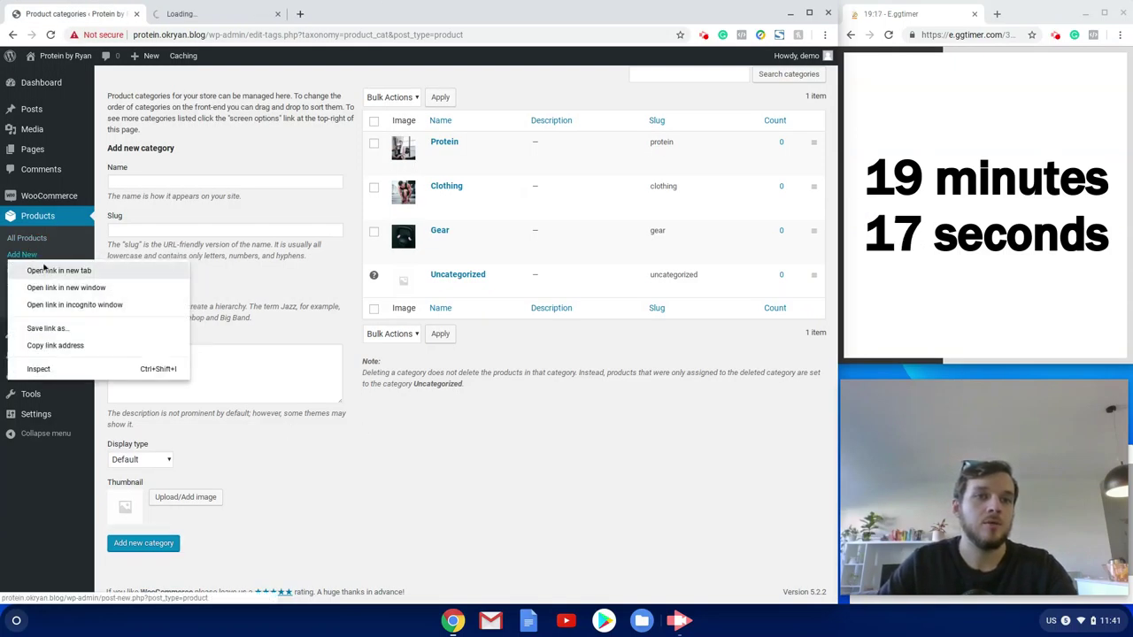
click(26, 265)
right_click(21, 255)
click(23, 265)
right_click(21, 256)
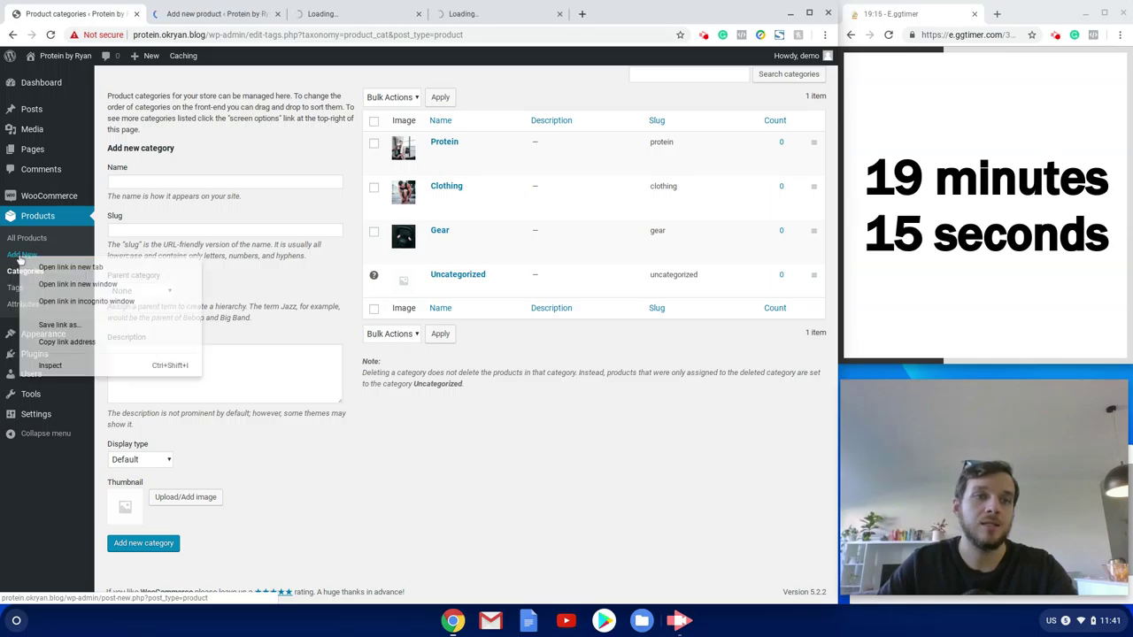
click(35, 265)
right_click(18, 256)
click(49, 267)
right_click(21, 256)
click(45, 266)
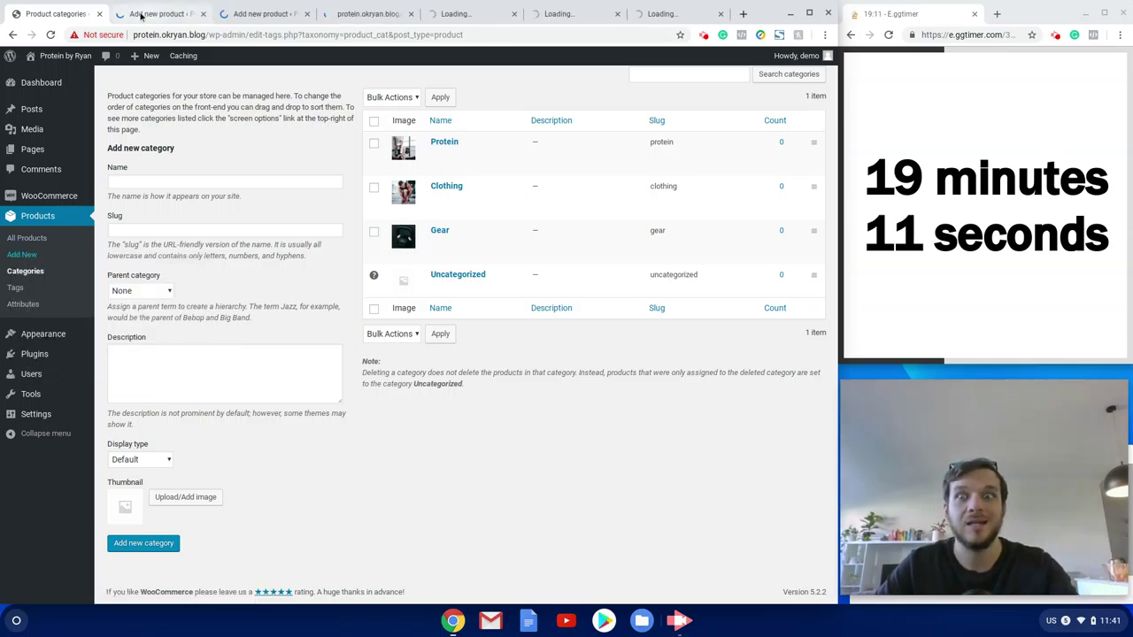
Name the product on the first new-product page Chocolate Protein.
click(166, 13)
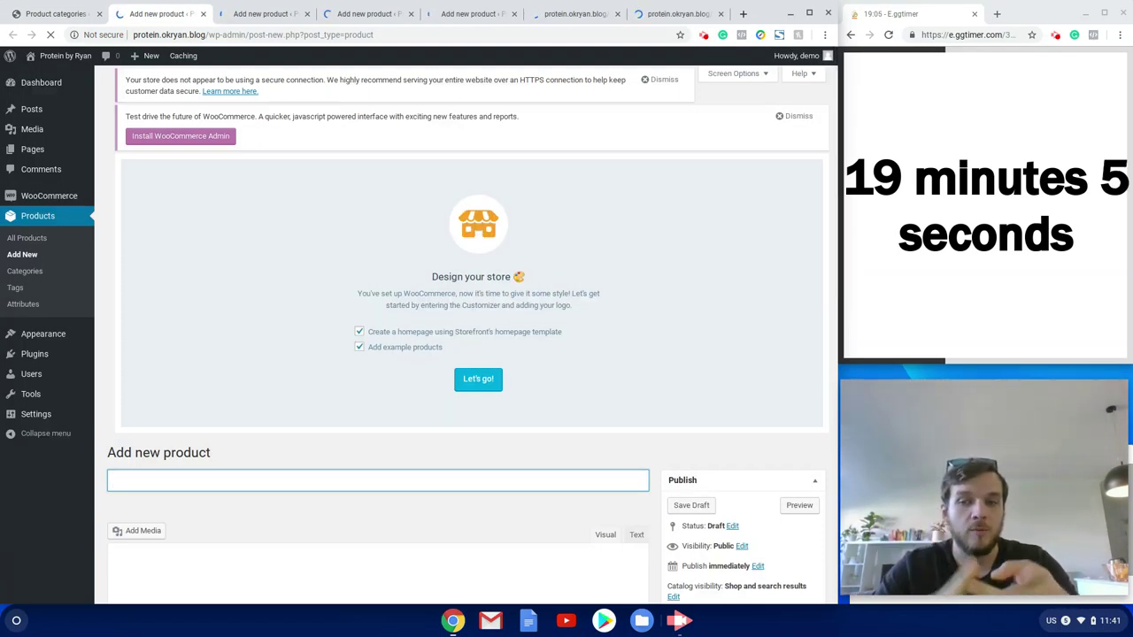
scroll(437, 321, down, 2)
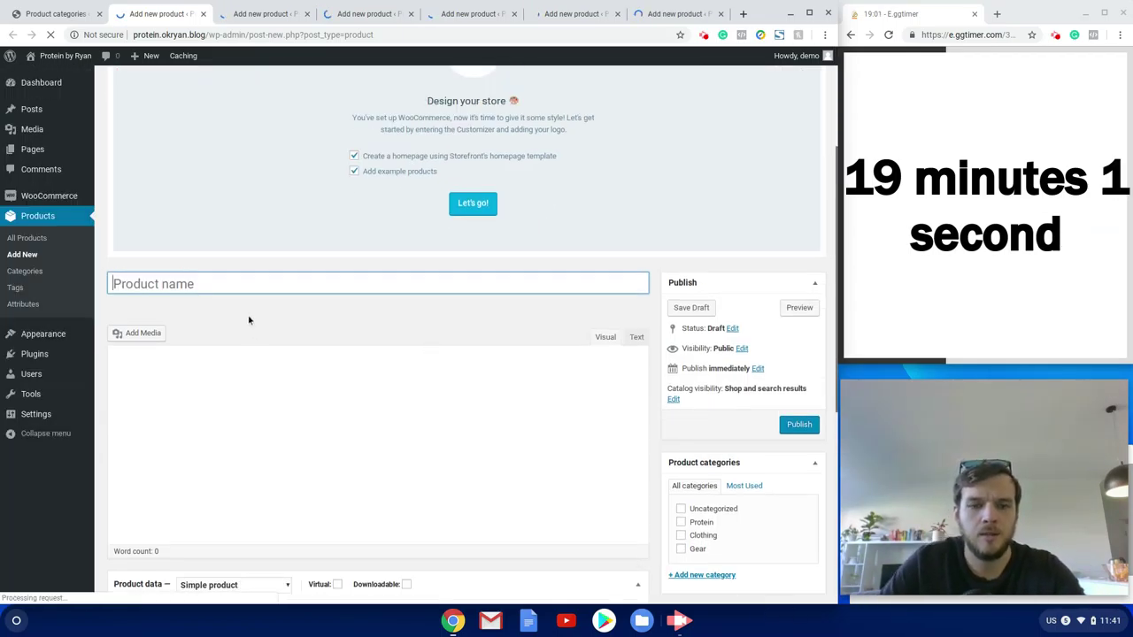
text(Chocol)
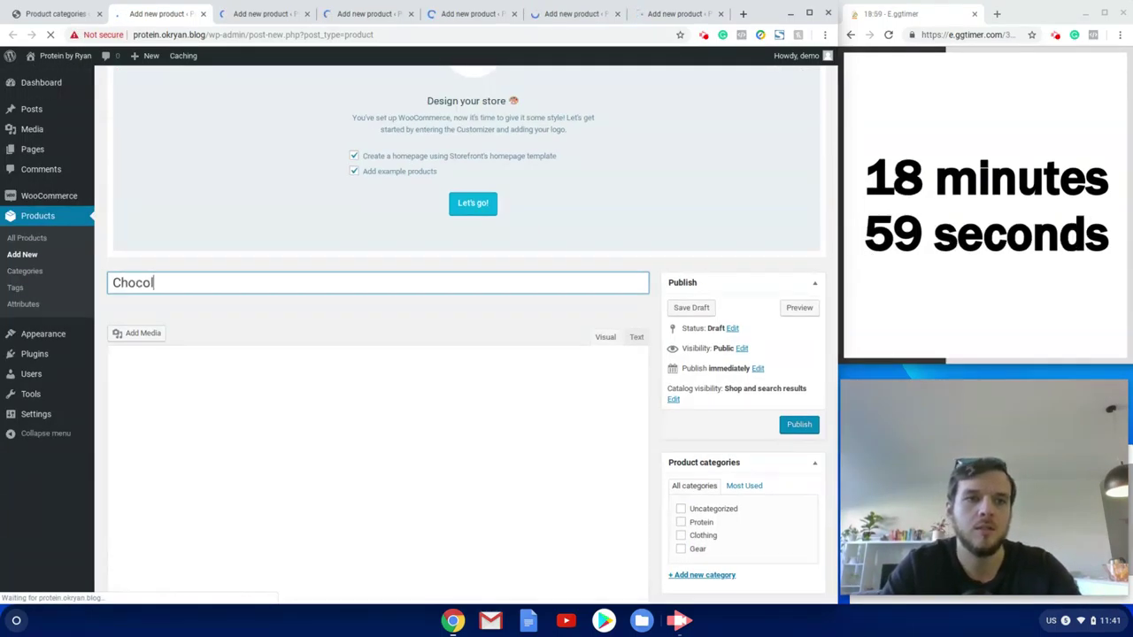
text(ate Protein)
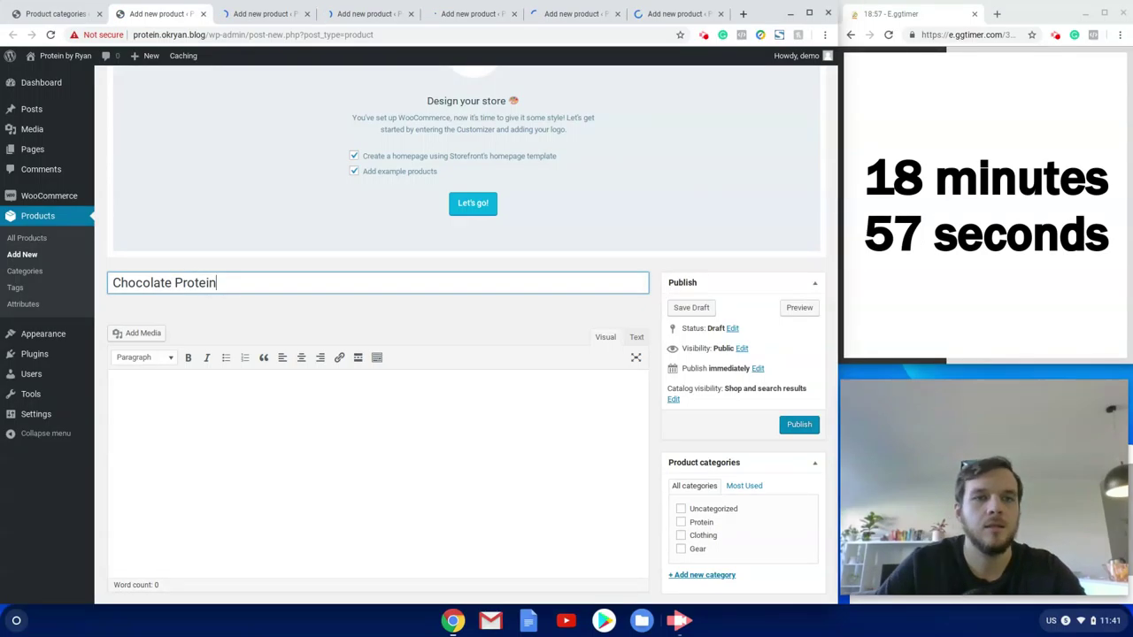
Paste the copied Lorem Ipsum paragraph as both the main description and the short description of Chocolate Protein.
click(337, 475)
key(ctrl+v)
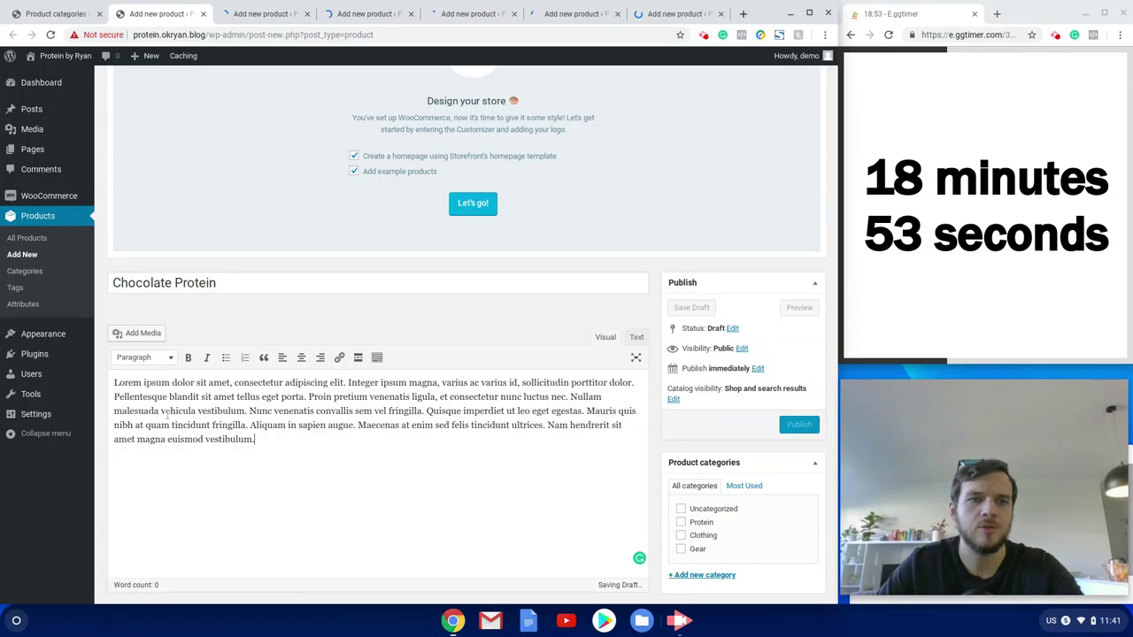
scroll(253, 404, down, 5)
scroll(248, 409, down, 1)
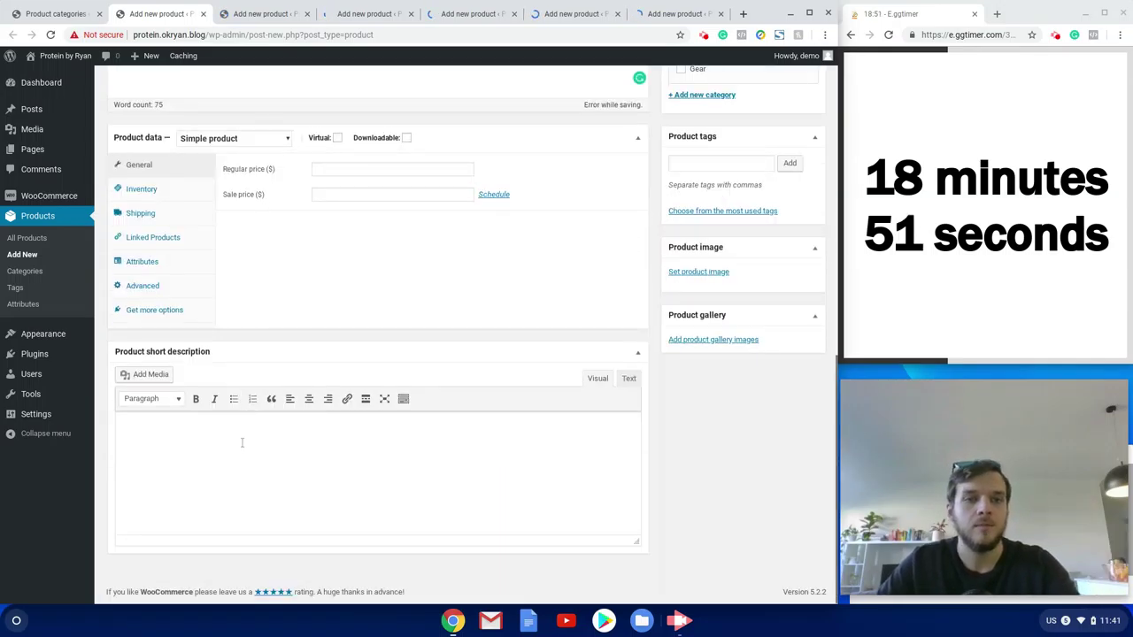
click(242, 443)
key(ctrl+v)
Assign Chocolate Protein to the Protein product category.
scroll(266, 416, up, 10)
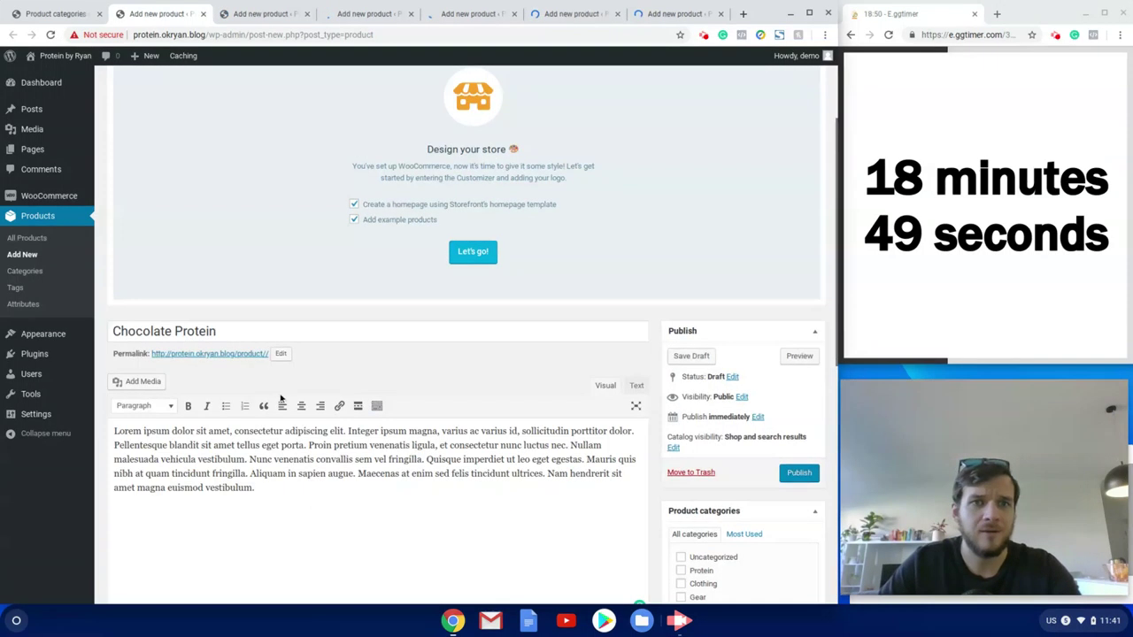
scroll(282, 400, down, 3)
click(681, 358)
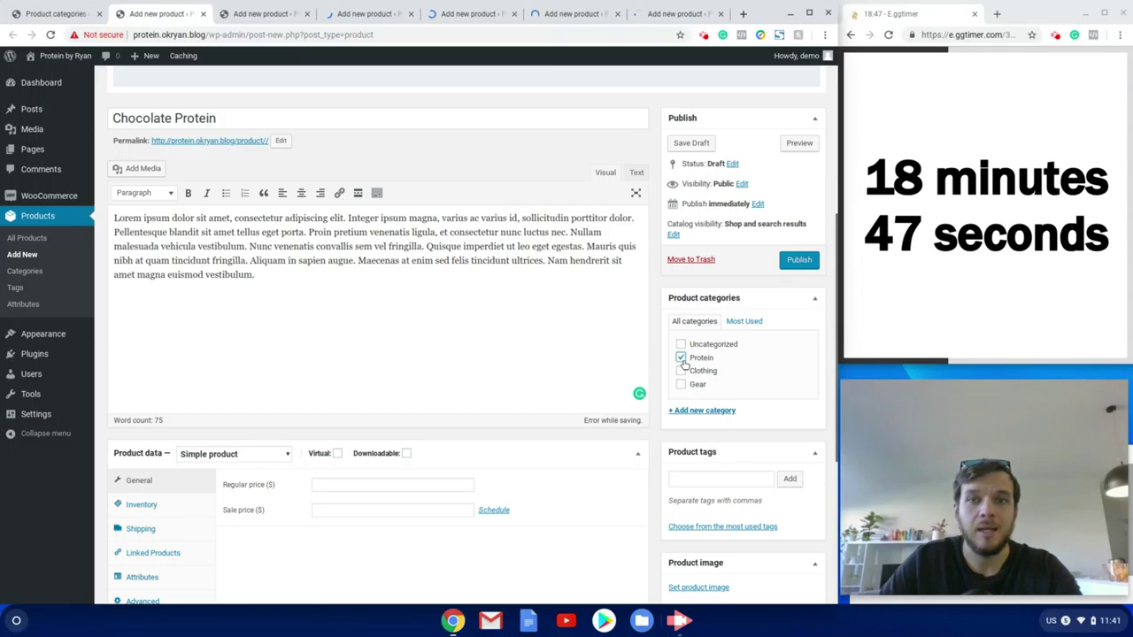
Set Chocolate.jpg from the media library as the product image for Chocolate Protein.
scroll(366, 463, down, 2)
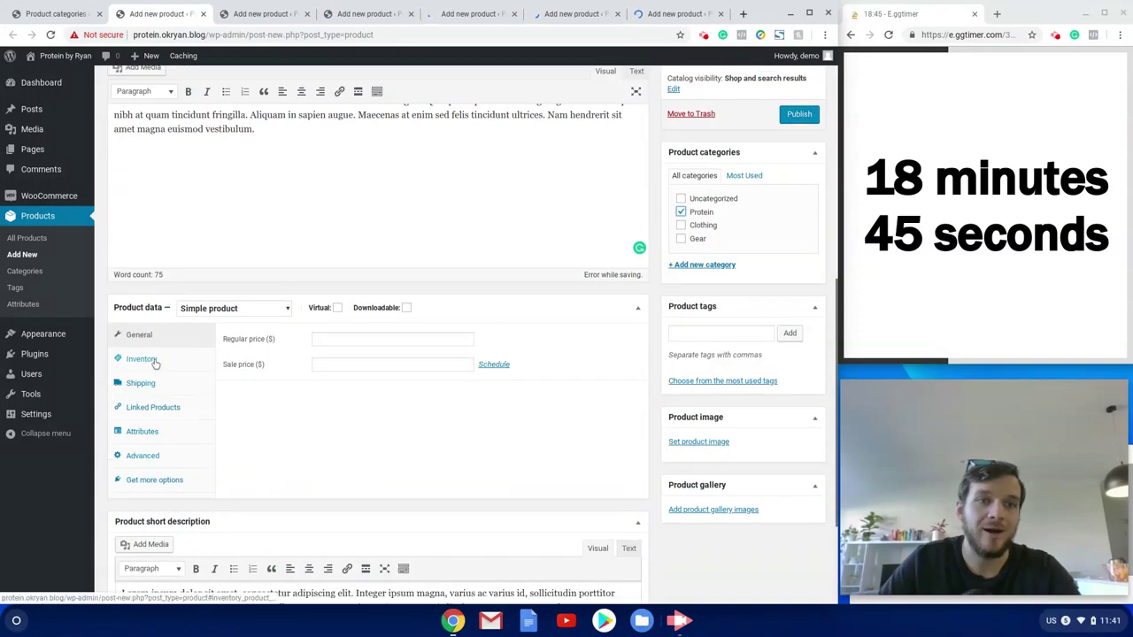
click(711, 445)
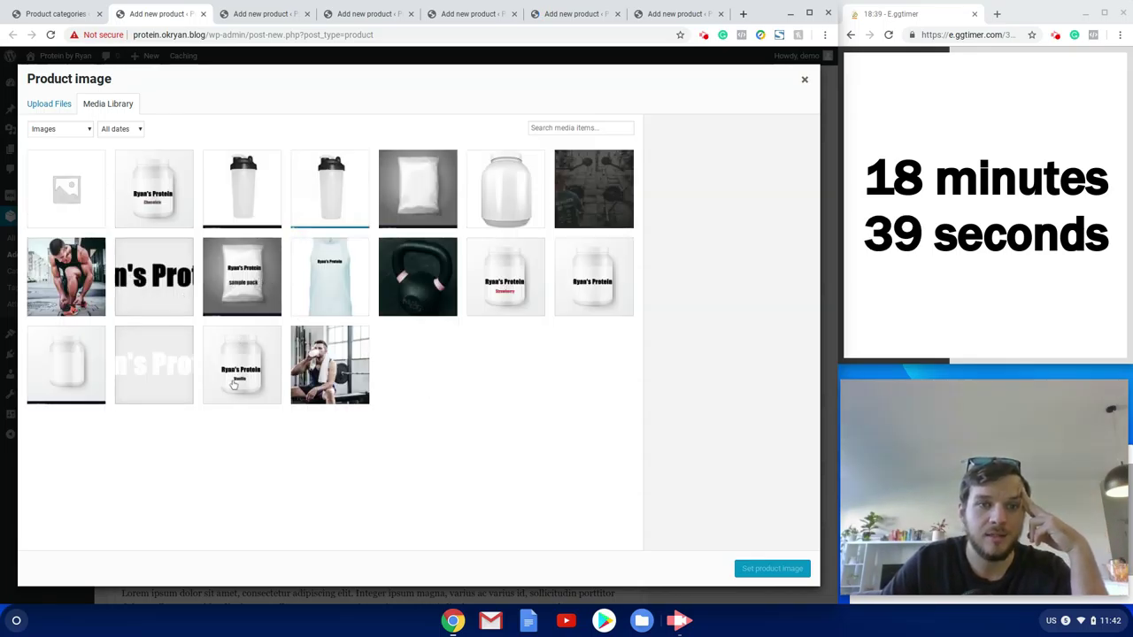
click(590, 292)
click(127, 218)
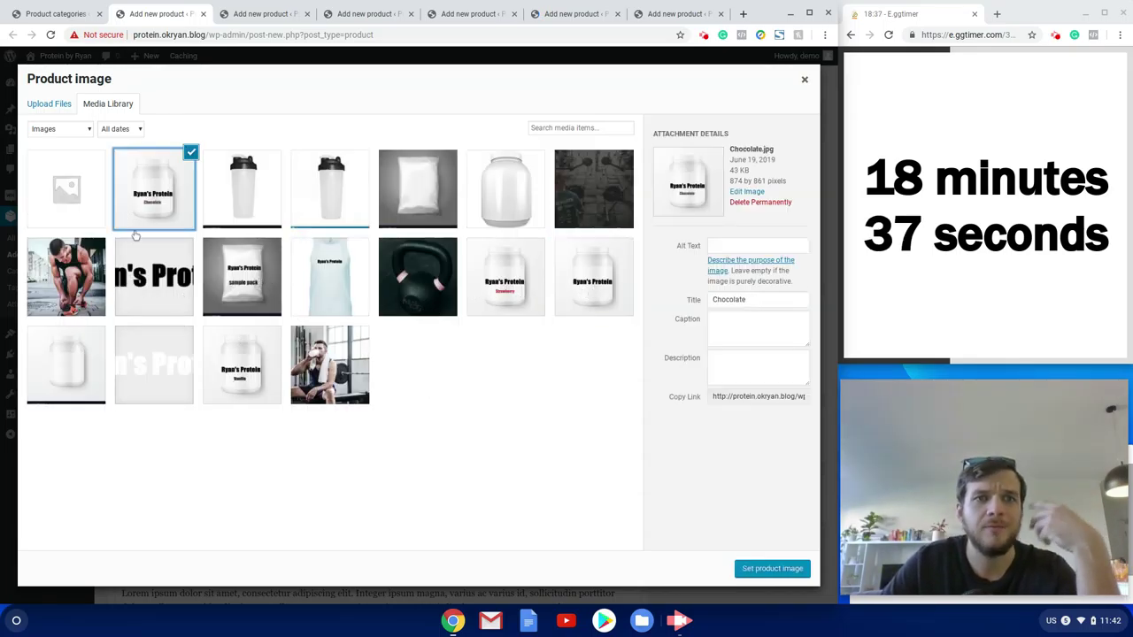
click(762, 569)
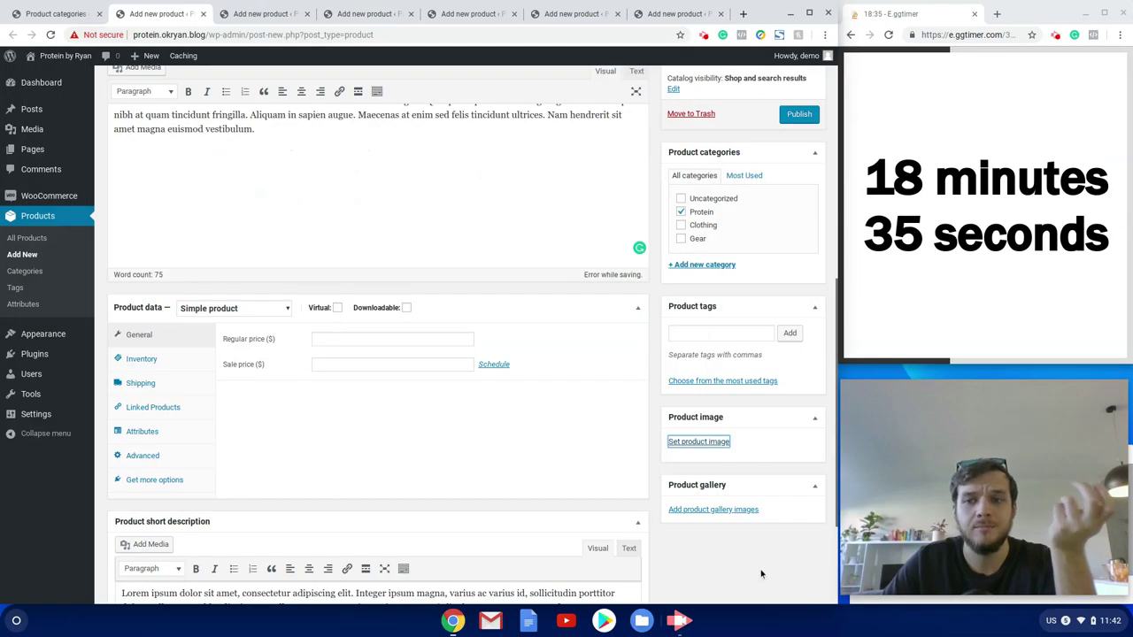
Enable stock management for Chocolate Protein and set its stock quantity to 45.
scroll(531, 483, up, 3)
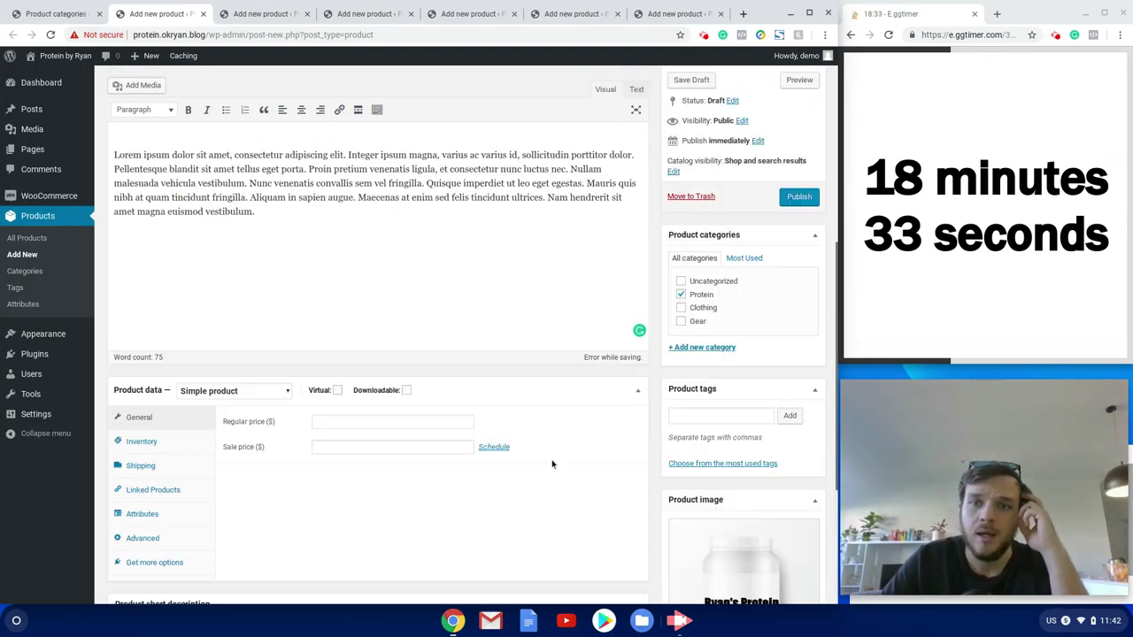
scroll(449, 399, down, 5)
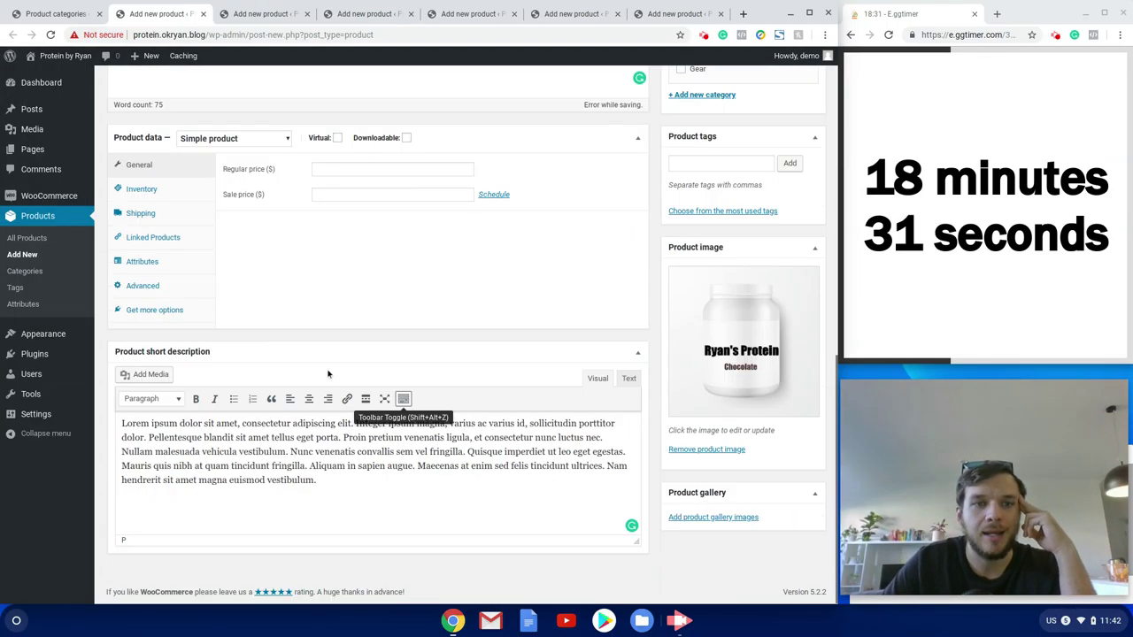
click(135, 192)
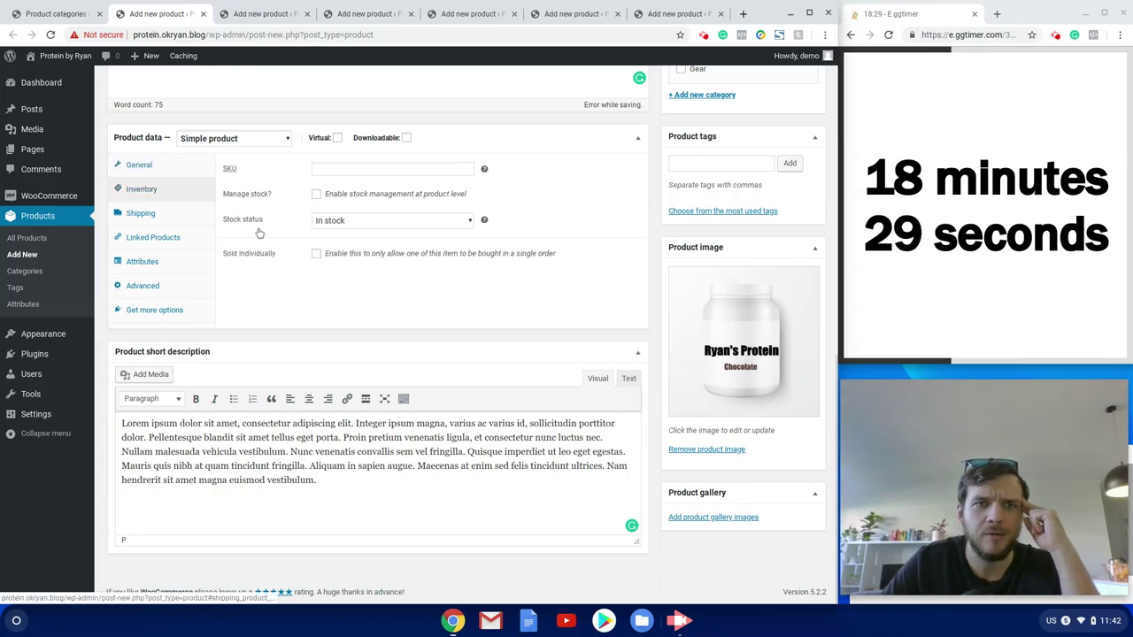
click(317, 194)
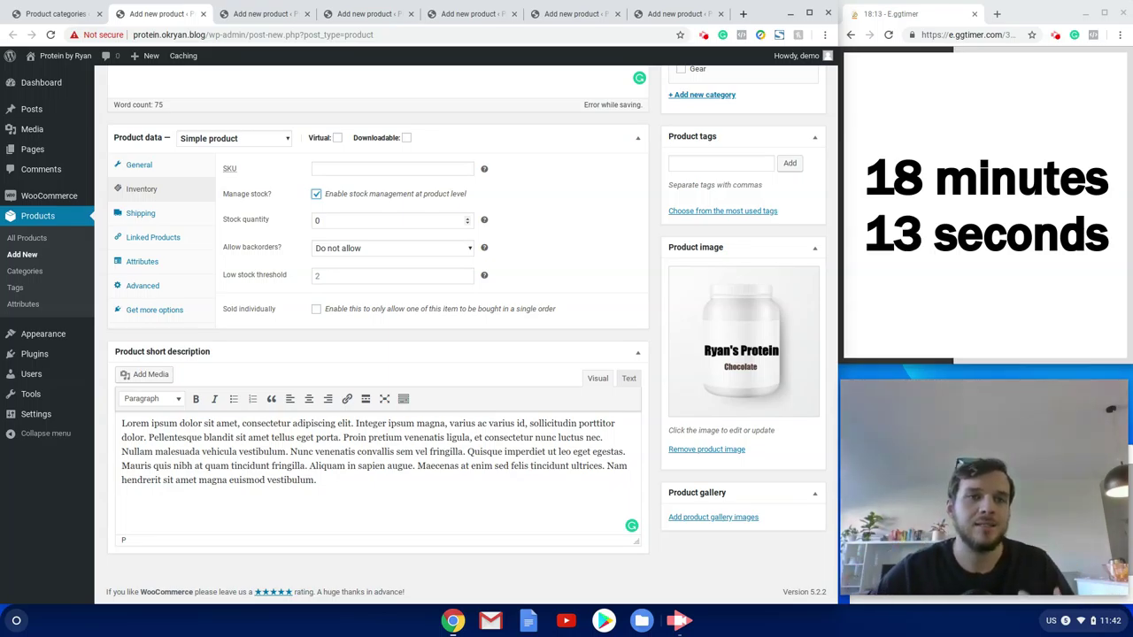
click(325, 215)
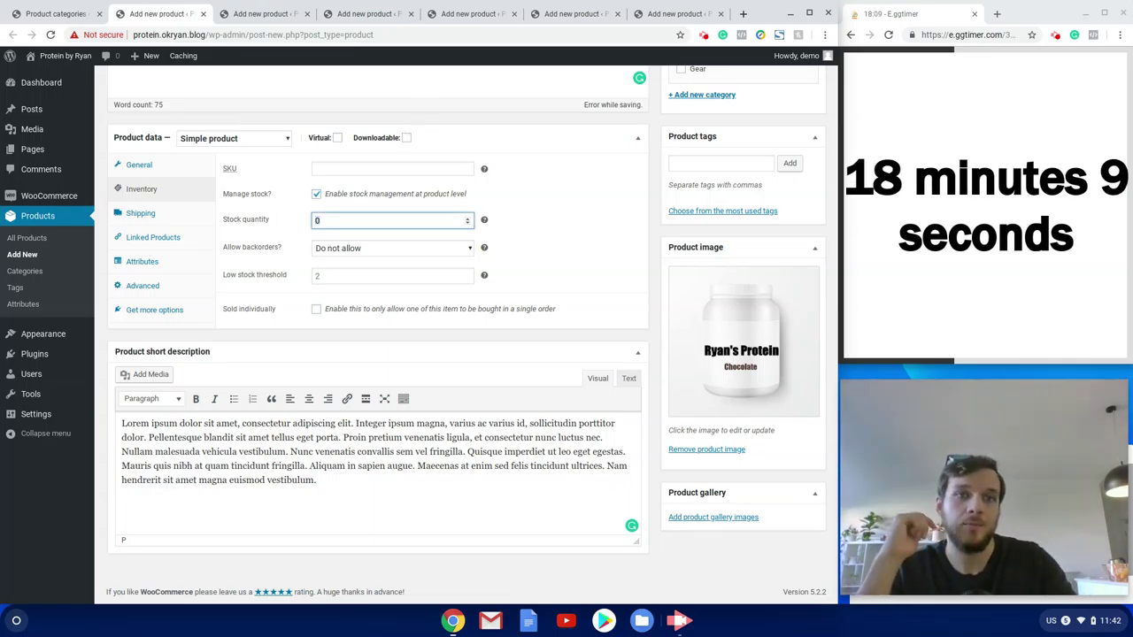
key(BackSpace)
text(4)
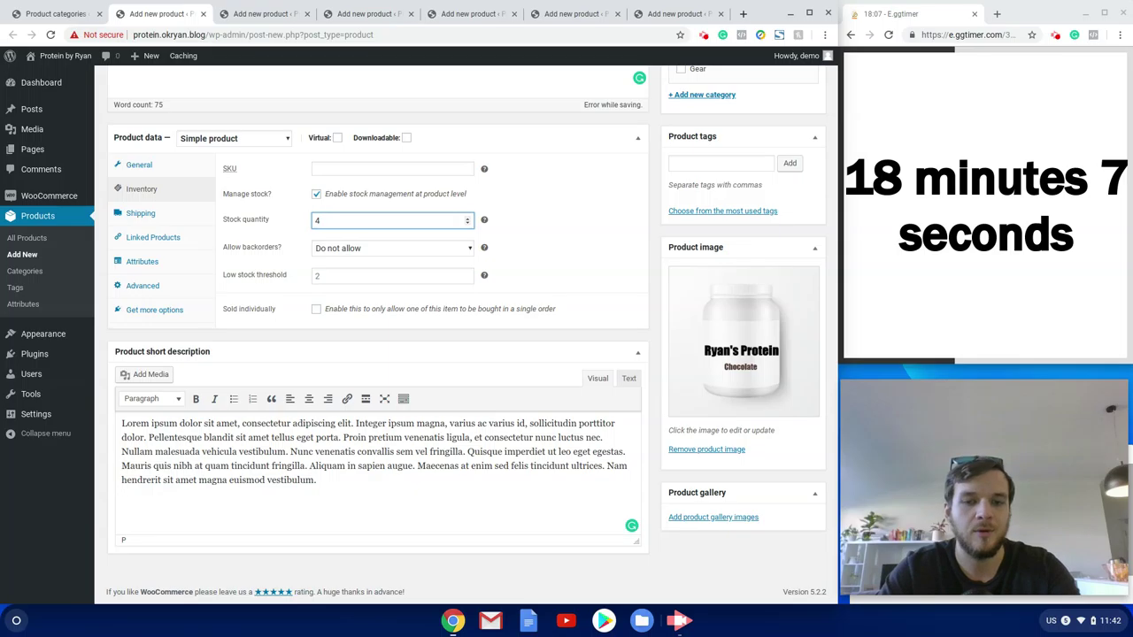
text(5)
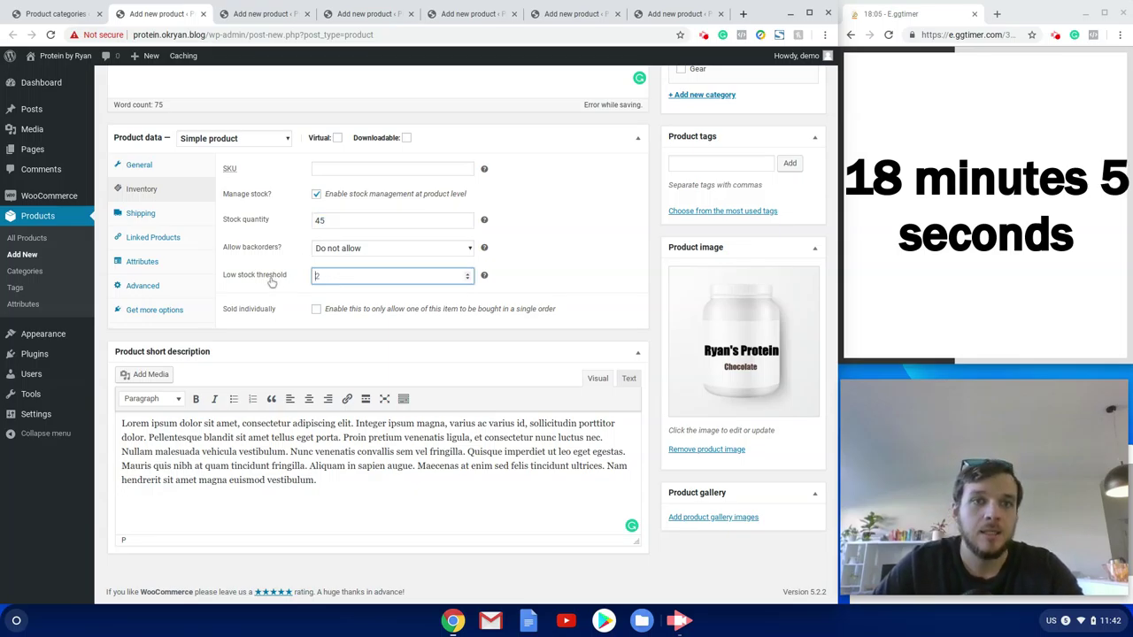
Set the low stock threshold of Chocolate Protein to 25 and read the explanation of that setting.
click(384, 277)
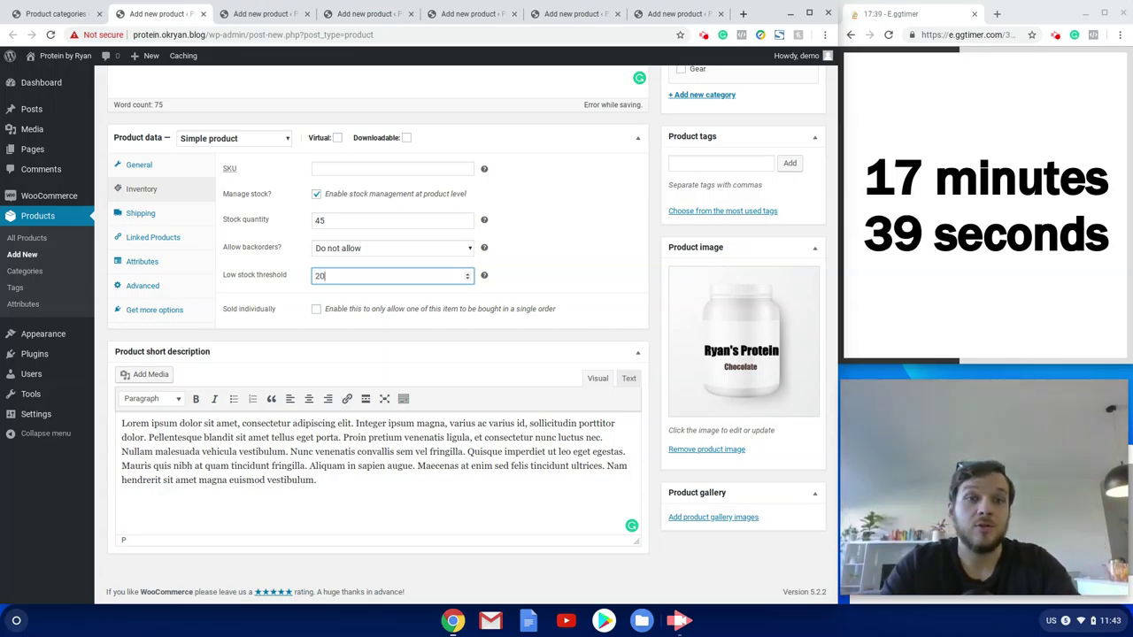
key(BackSpace)
text(5)
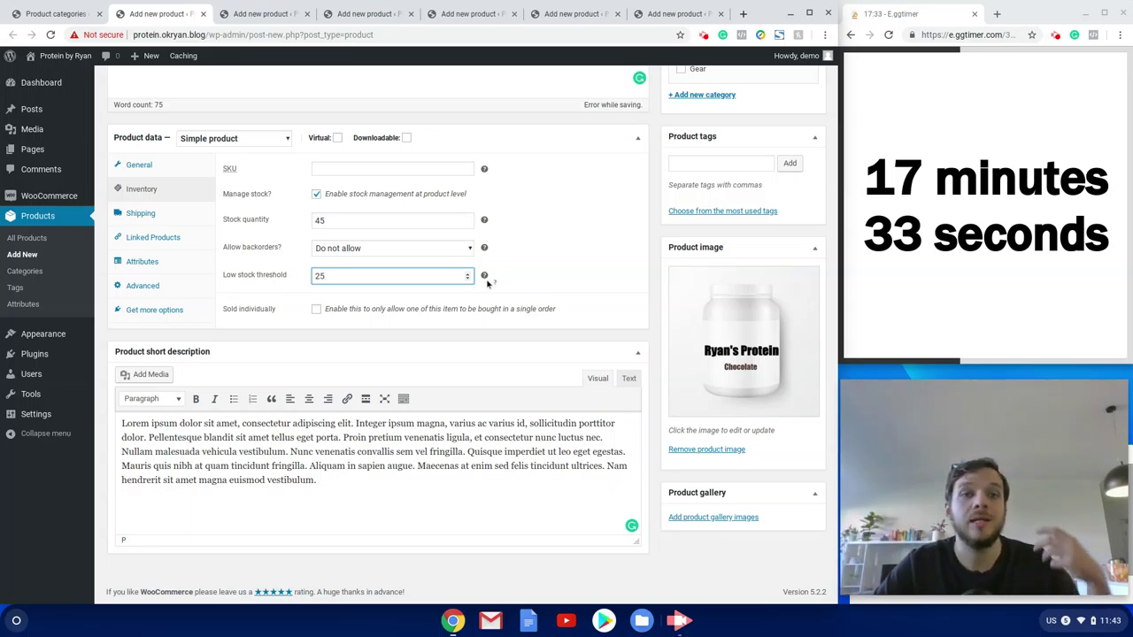
mouse_move(484, 278)
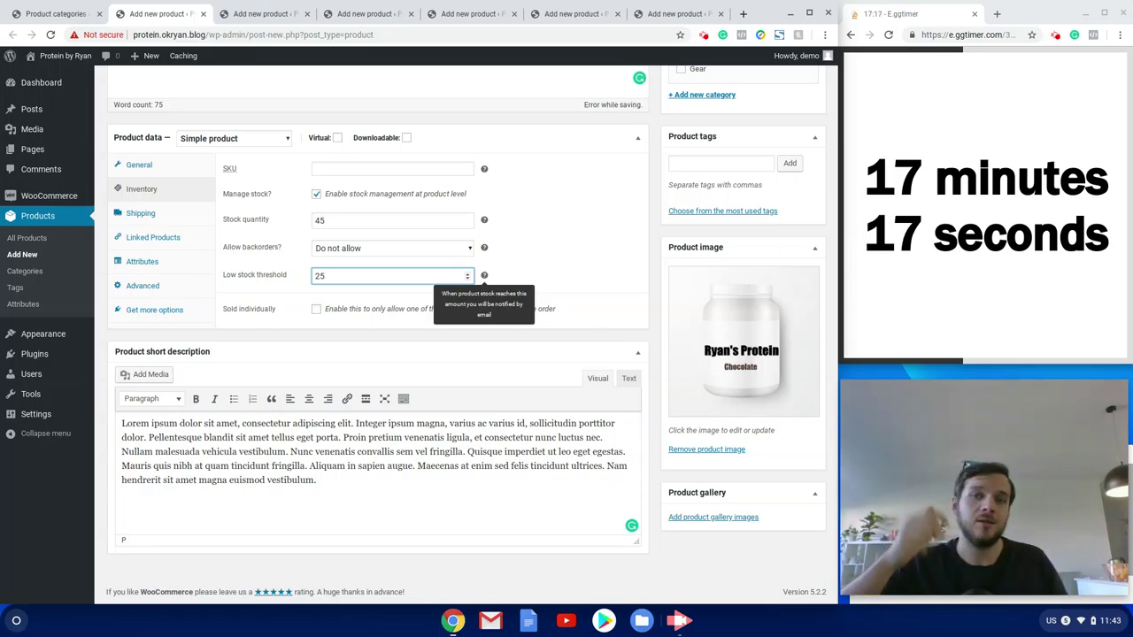
Assign the Protein shipping class to Chocolate Protein and publish the product.
scroll(398, 292, up, 1)
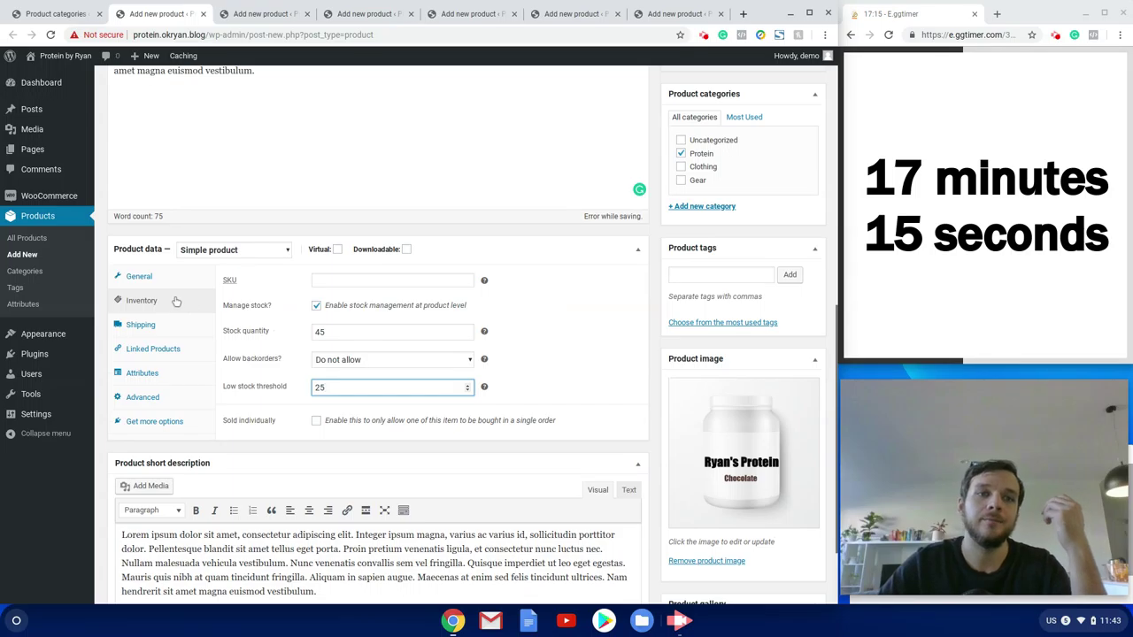
click(142, 327)
click(354, 339)
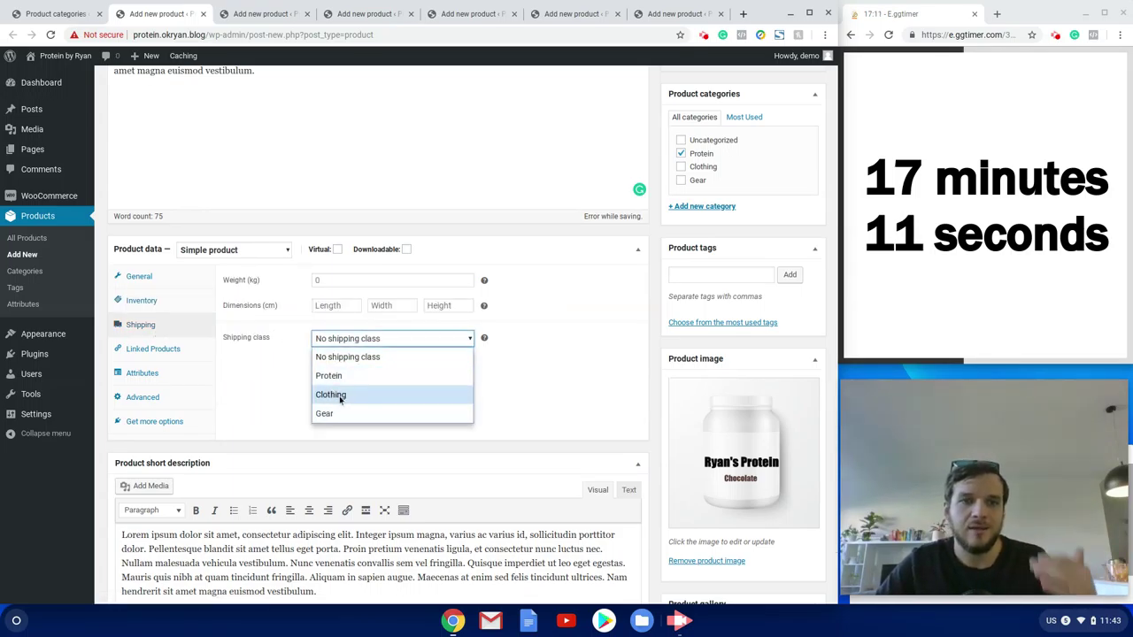
click(331, 378)
scroll(572, 384, up, 1)
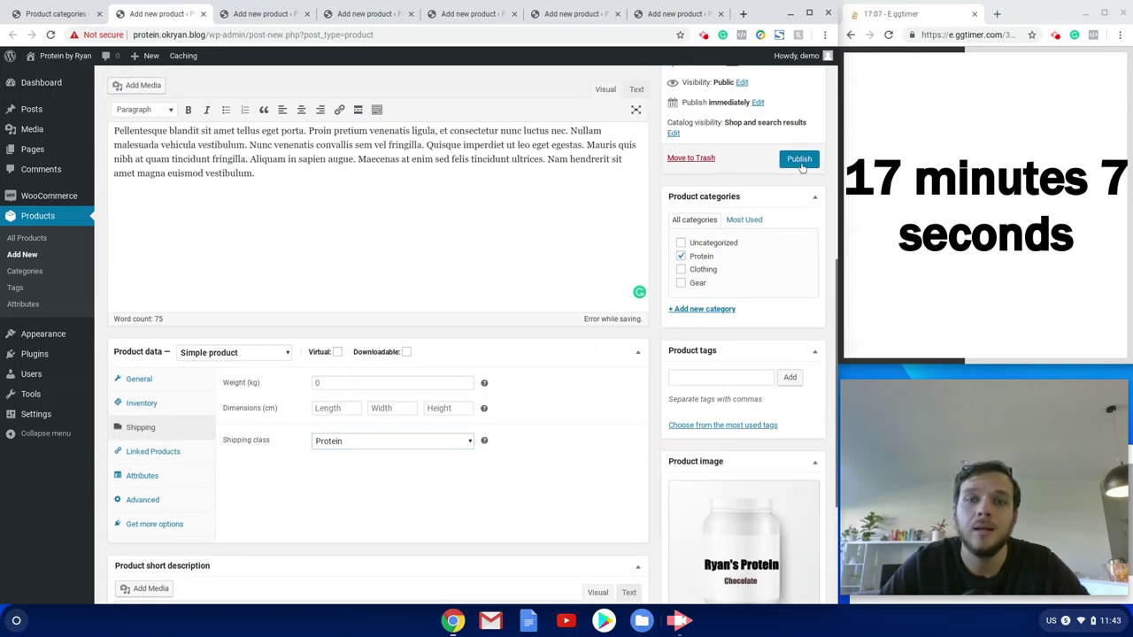
click(800, 163)
Name the product on the second new-product page Strawberry Protein.
click(259, 14)
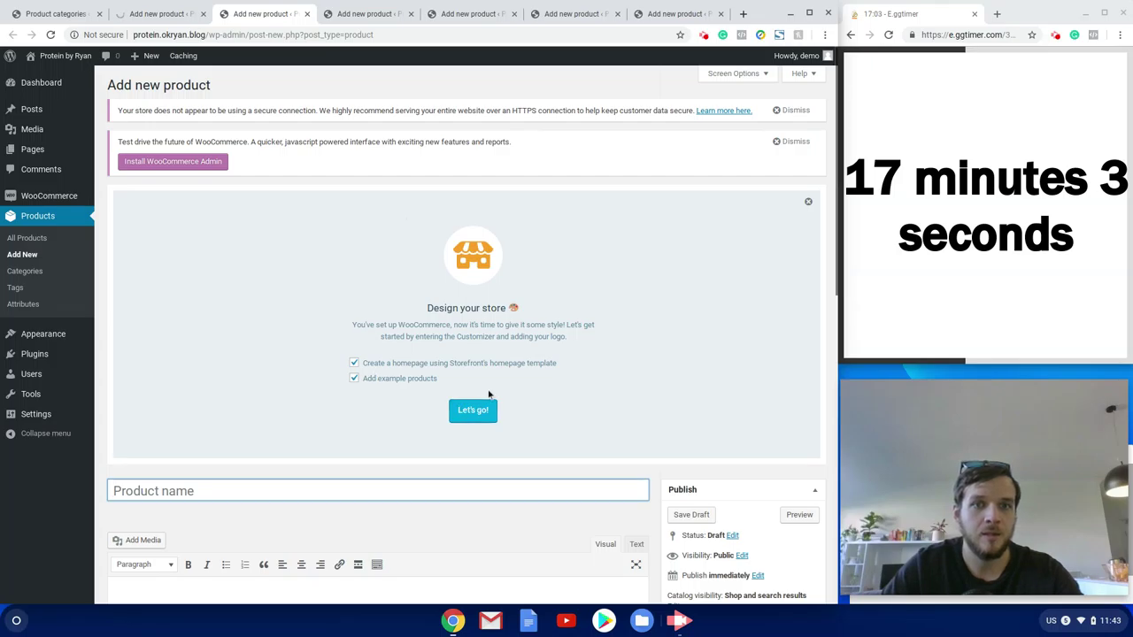
scroll(243, 466, down, 1)
text(St)
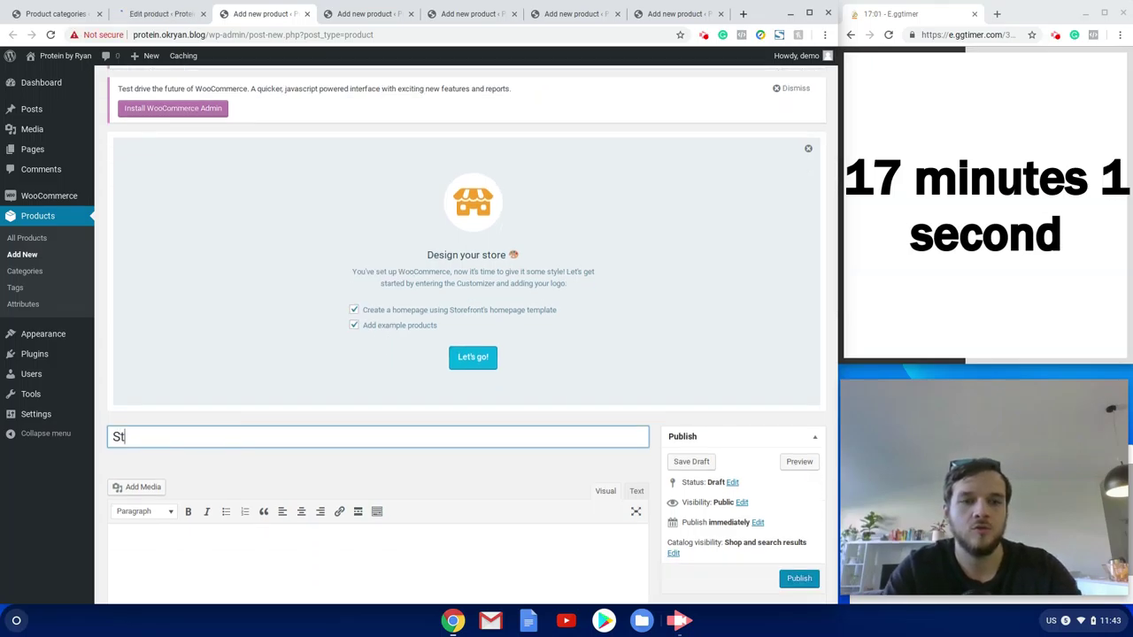
text(rawber)
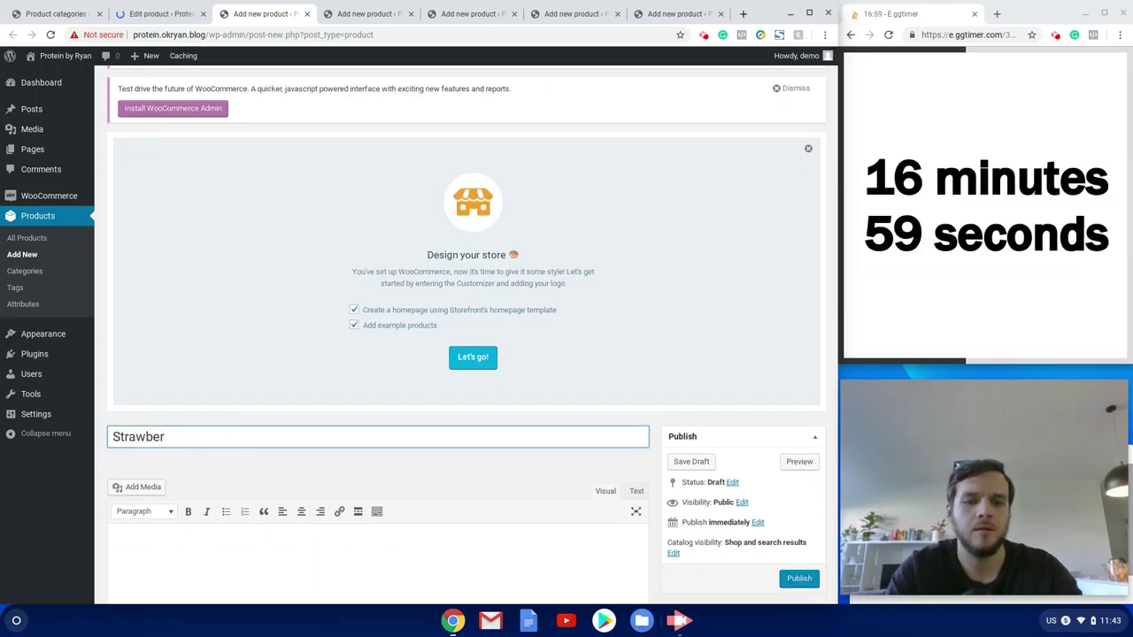
text(yry Protein)
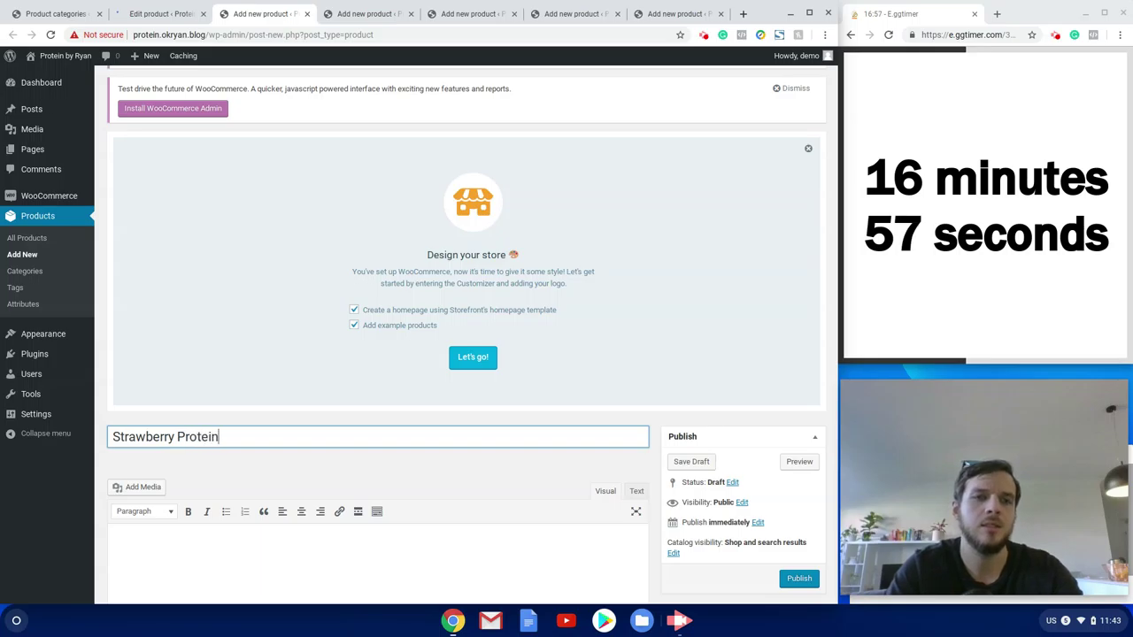
Fill Strawberry Protein's long and short descriptions with the lorem ipsum paragraph and assign the product to the Protein category.
scroll(282, 520, down, 2)
click(298, 471)
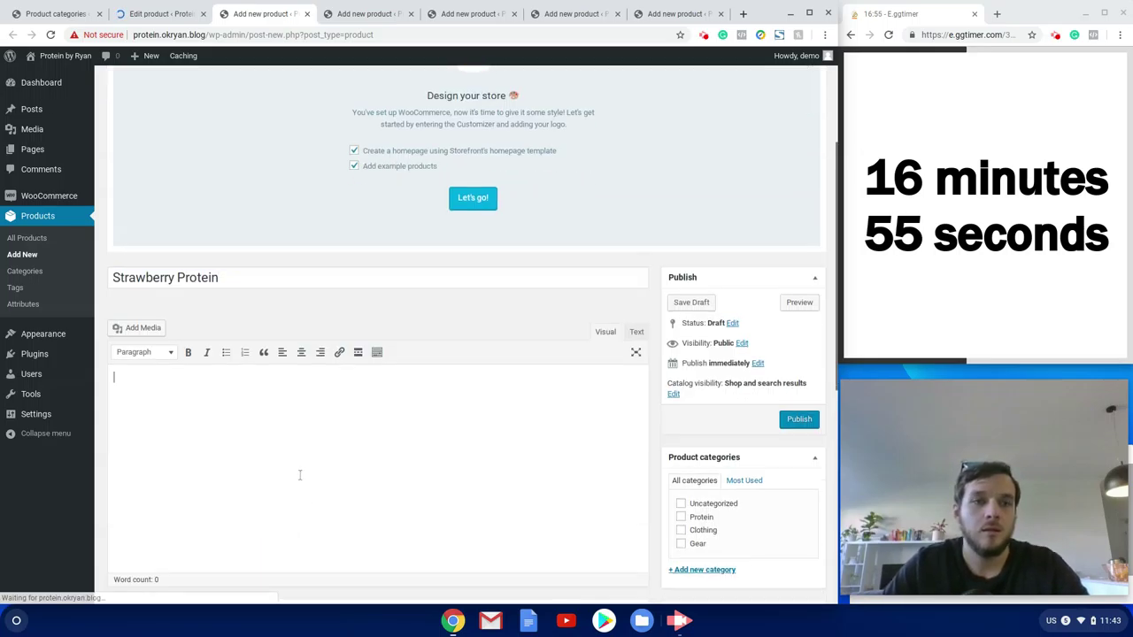
text(Lorem ipsum dolor sit amet, consectetur adipiscing elit. Integer ipsum magna, varius ac varius id, sollicitudin porttitor dolor. Pellentesque blandit sit amet tellus eget porta. Proin pretium venenatis ligula, et consectetur nunc luctus nec. Nullam malesuada vehicula vestibulum. Nunc venenatis convallis sem vel fringilla. Quisque imperdiet ut leo eget egestas. Mauris quis nibh at quam tincidunt fringilla. Aliquam in sapien augue. Maecenas at enim sed felis tincidunt ultrices. Nam hendrerit sit amet magna euismod vestibulum.)
scroll(372, 354, down, 4)
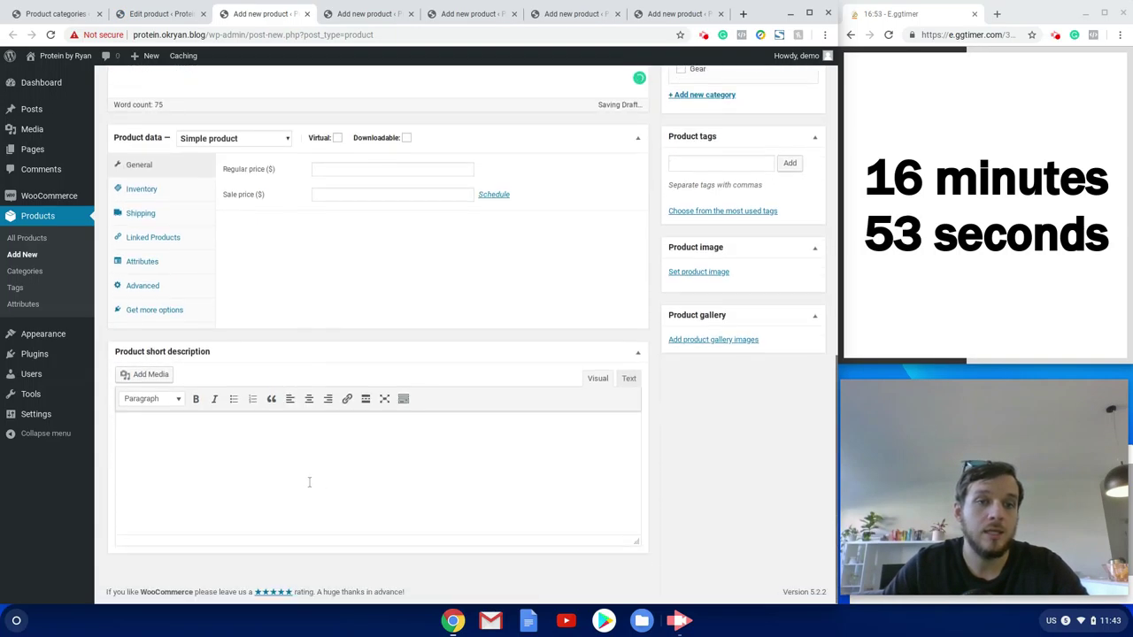
click(309, 480)
text(Lorem ipsum dolor sit amet, consectetur adipiscing elit. Integer ipsum magna, varius ac varius id, sollicitudin porttitor dolor. Pellentesque blandit sit amet tellus eget porta. Proin pretium venenatis ligula, et consectetur nunc luctus nec. Nullam malesuada vehicula vestibulum. Nunc venenatis convallis sem vel fringilla. Quisque imperdiet ut leo eget egestas. Mauris quis nibh at quam tincidunt fringilla. Aliquam in sapien augue. Maecenas at enim sed felis tincidunt ultrices. Nam hendrerit sit amet magna euismod vestibulum.)
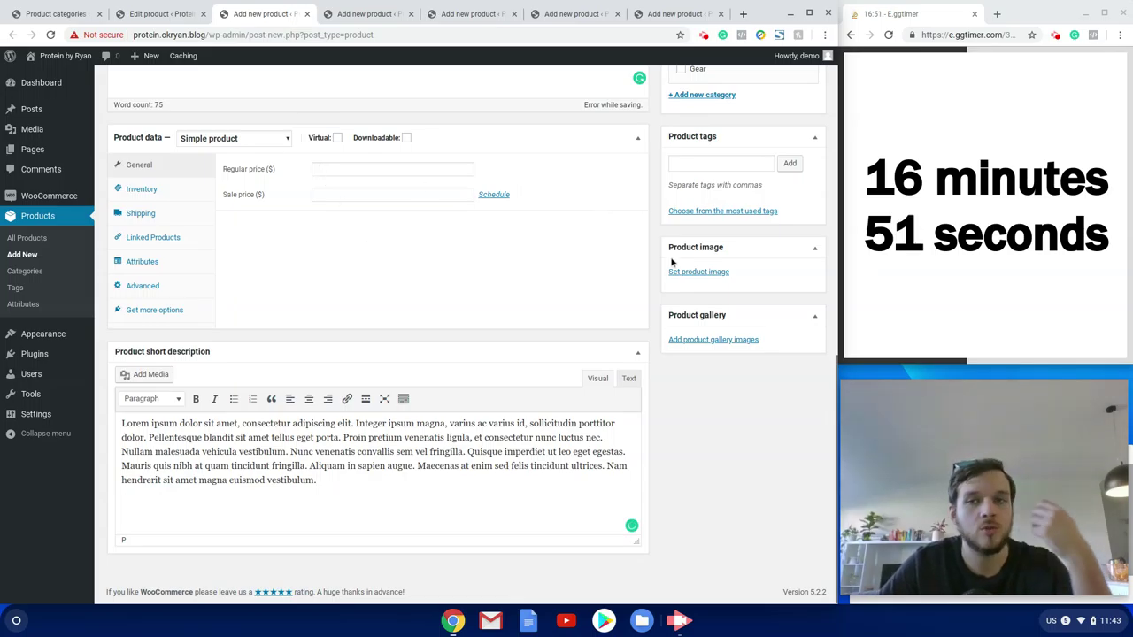
scroll(672, 257, up, 2)
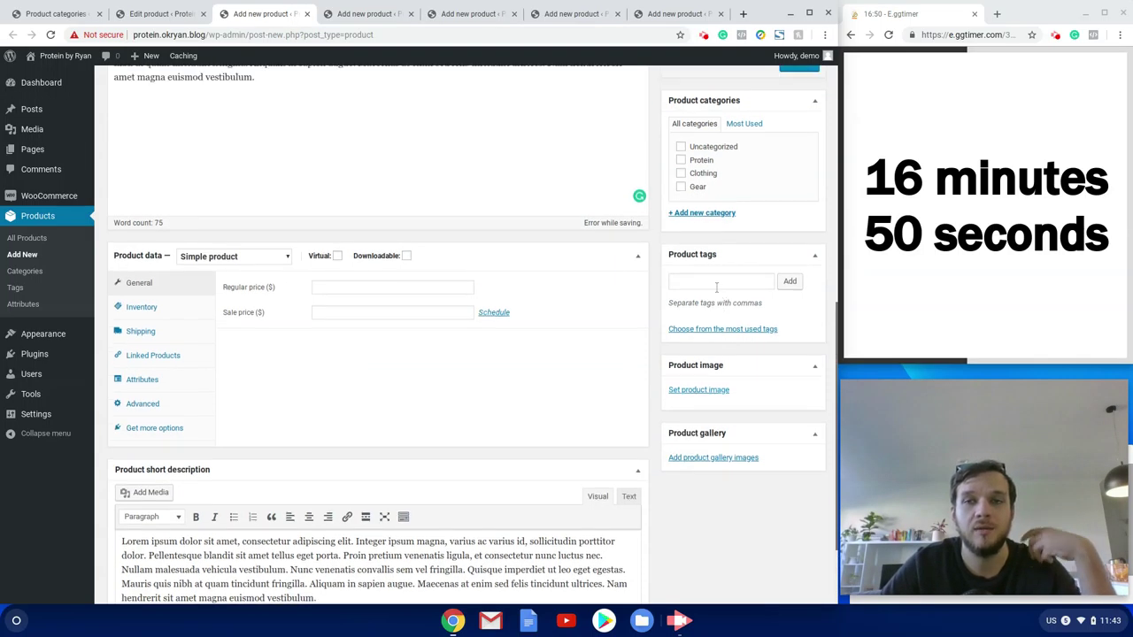
double_click(682, 163)
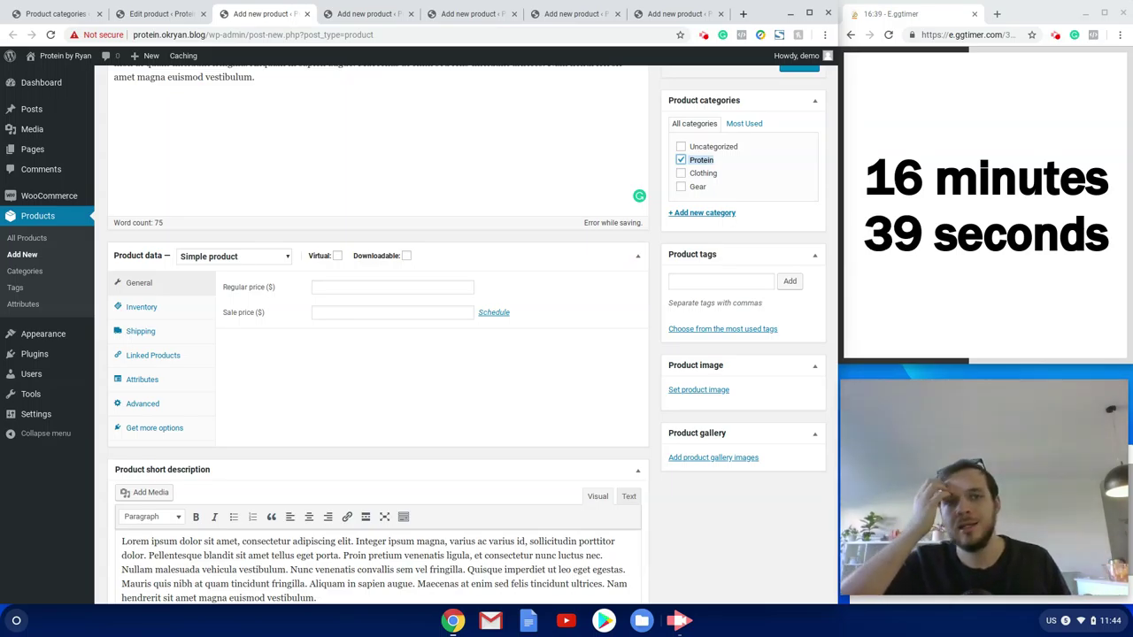
Enable stock management for Strawberry Protein with a stock quantity of 46 and a low stock threshold of 20.
click(152, 310)
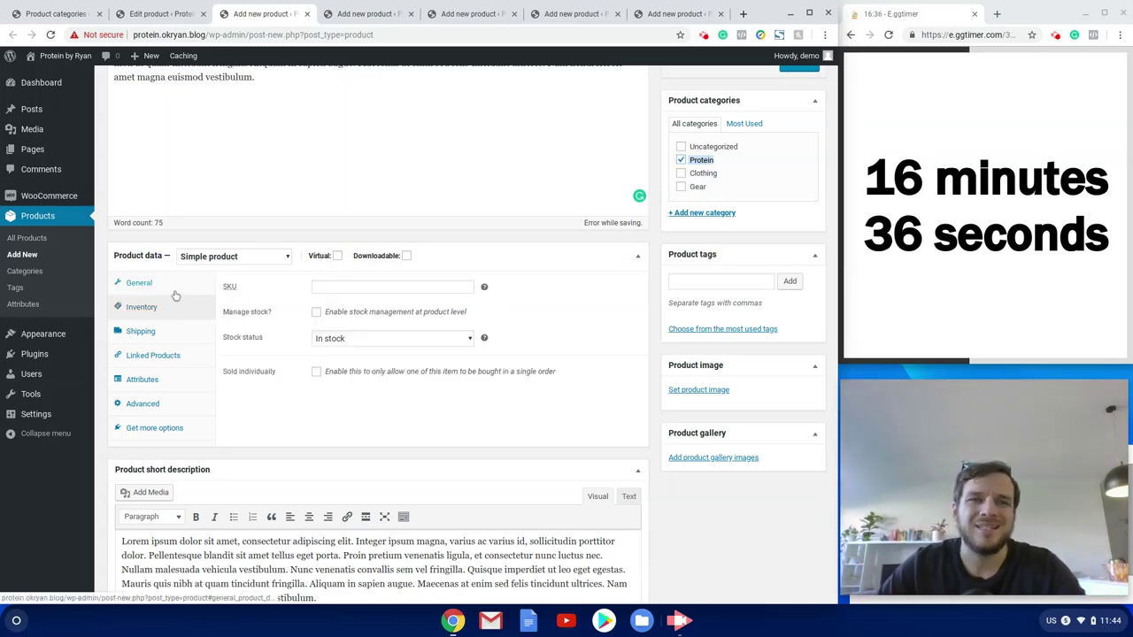
click(317, 313)
click(255, 337)
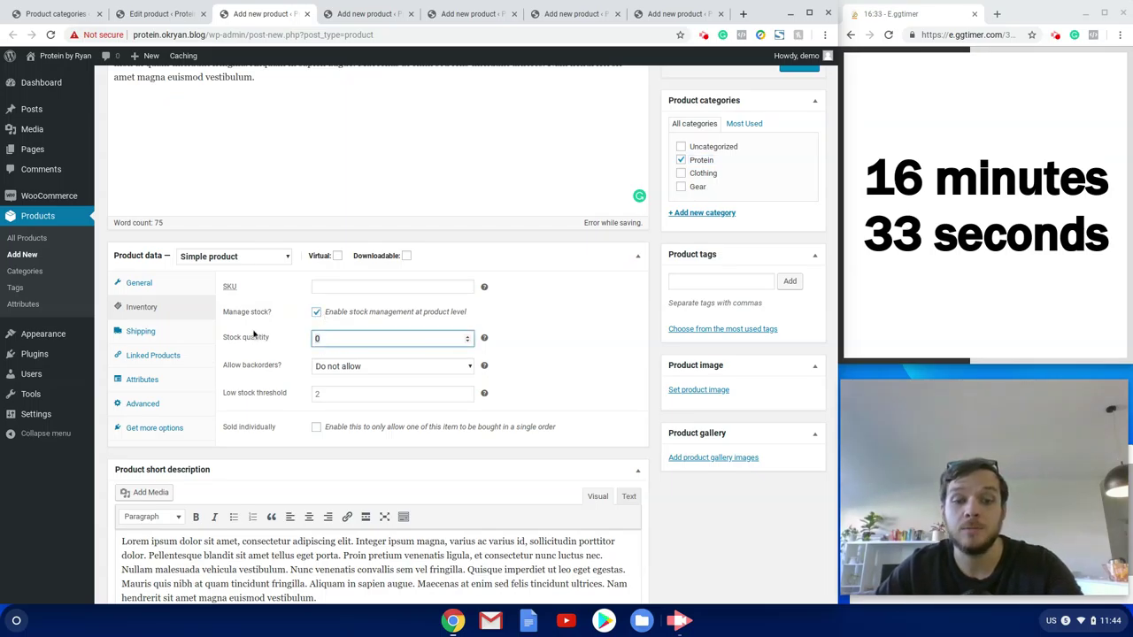
click(288, 390)
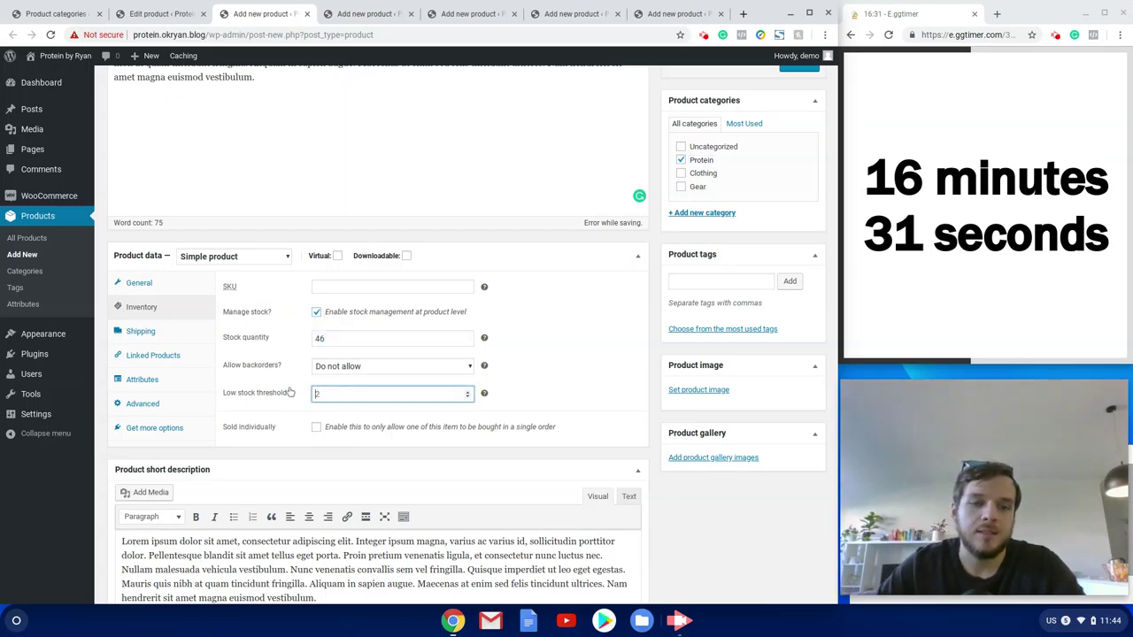
text(20)
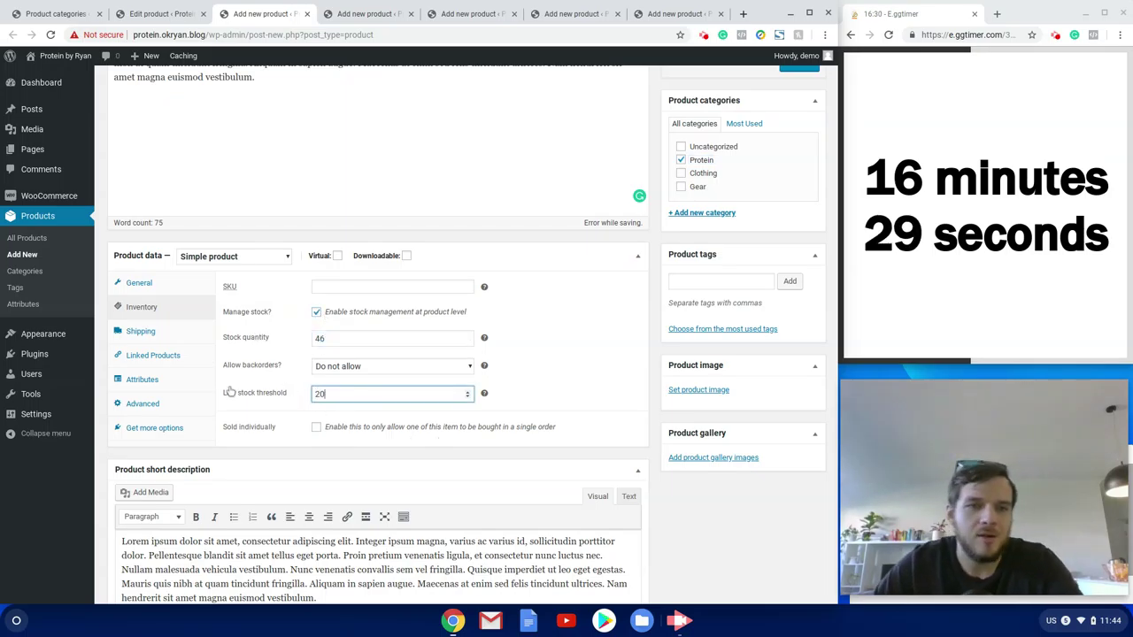
Assign the Protein shipping class to Strawberry Protein and set the strawberry jar picture from the media library as its product image.
click(164, 332)
click(360, 346)
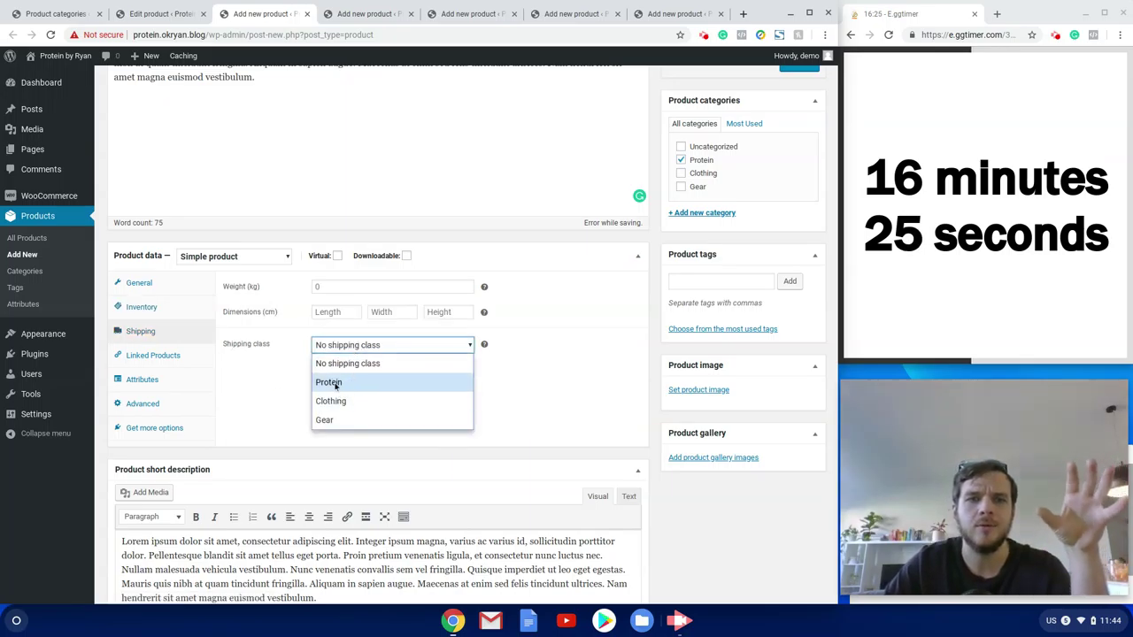
click(332, 383)
click(700, 392)
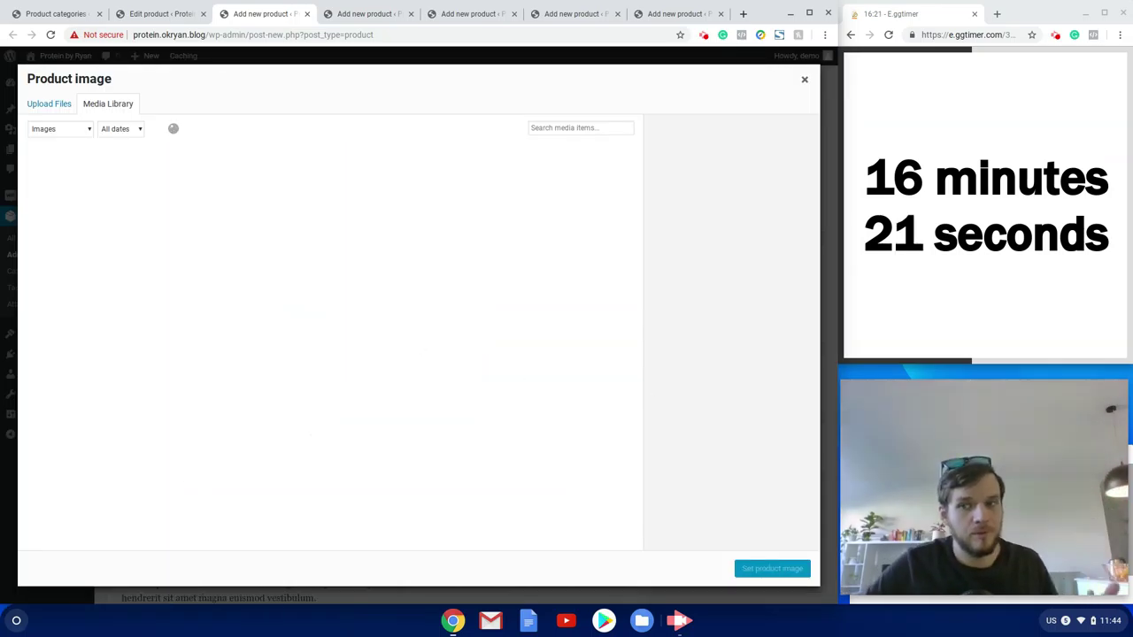
click(548, 280)
click(749, 574)
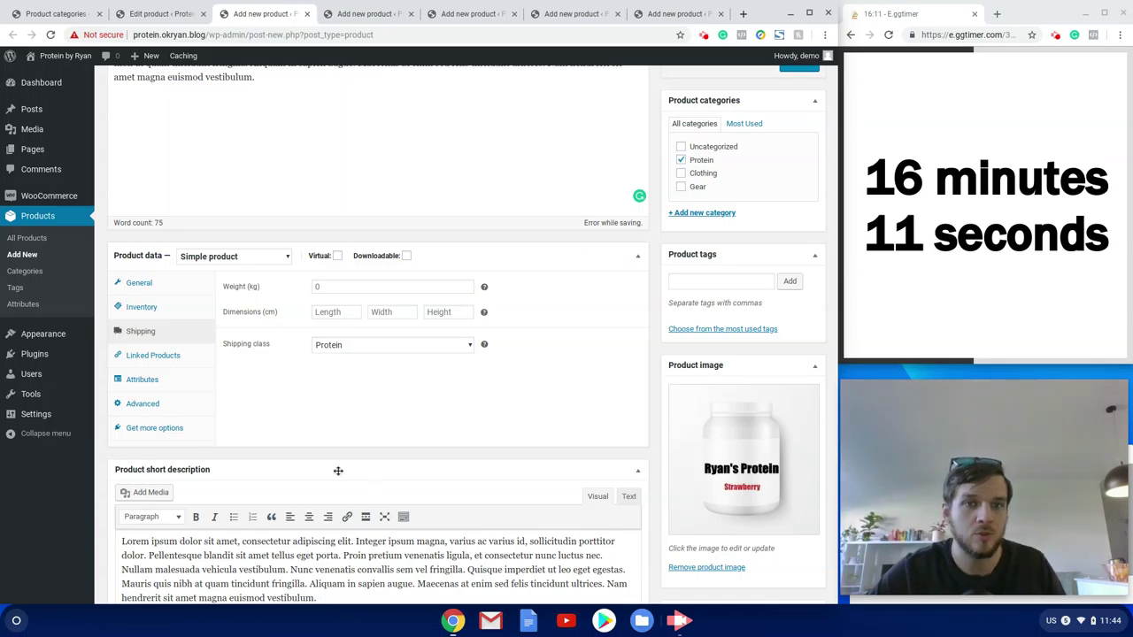
Review the shipping class choices for Strawberry Protein, keep Protein selected, and publish the product.
scroll(308, 436, up, 1)
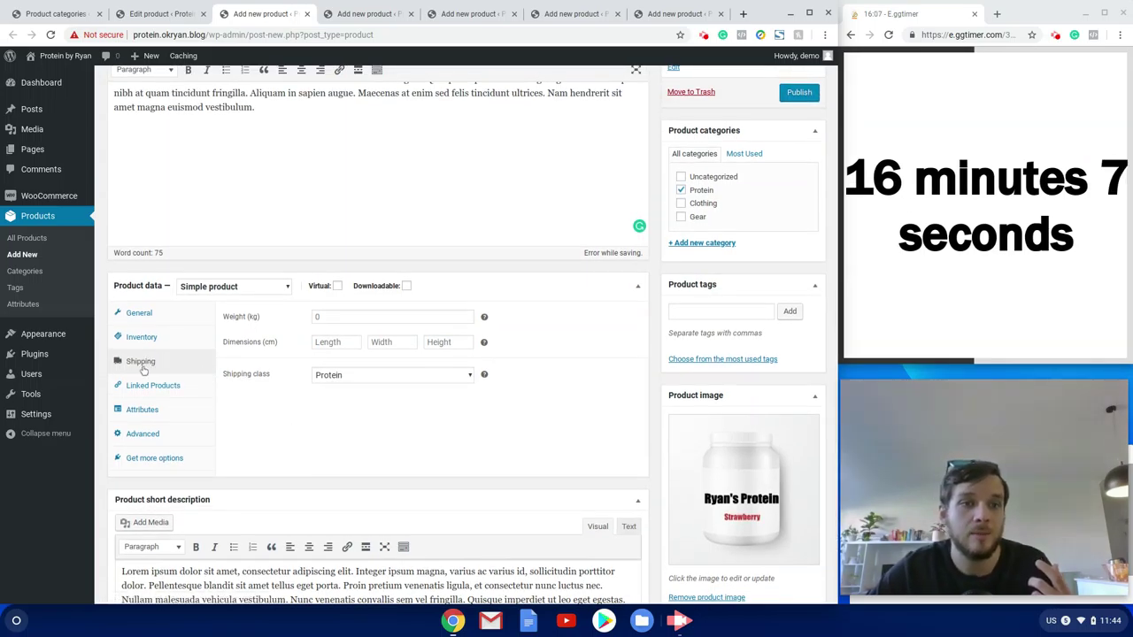
click(322, 381)
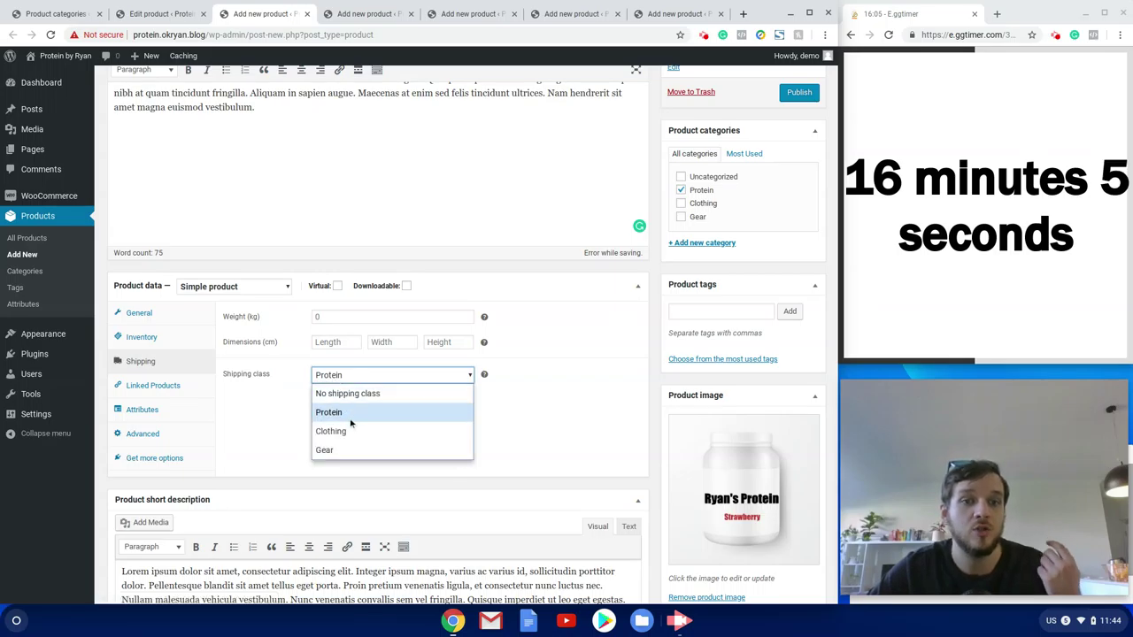
click(347, 414)
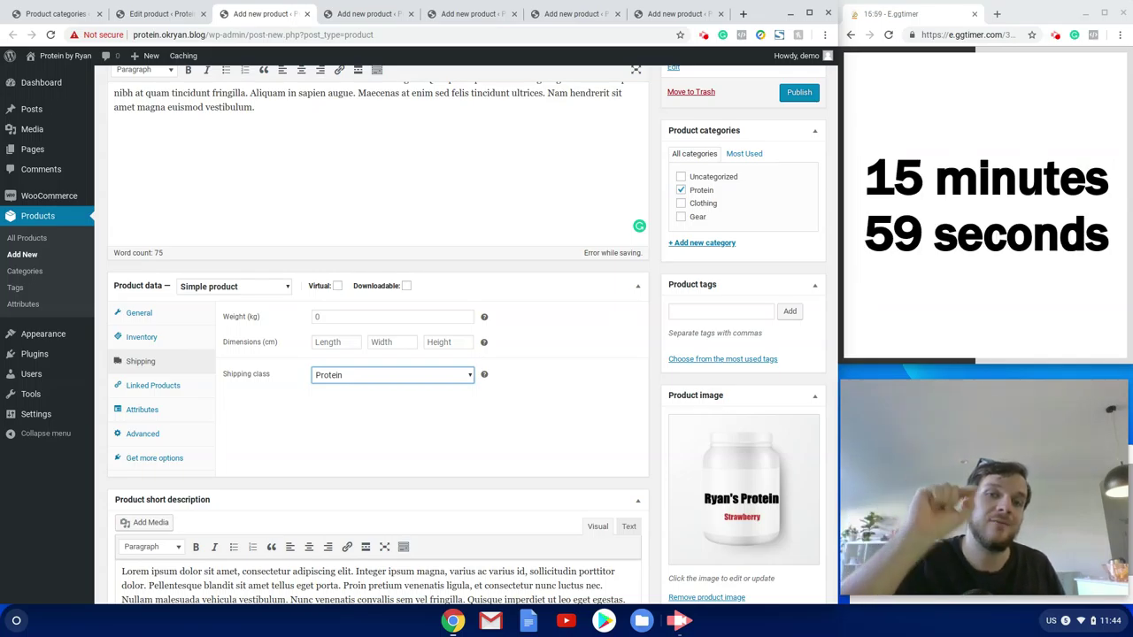
scroll(717, 307, up, 1)
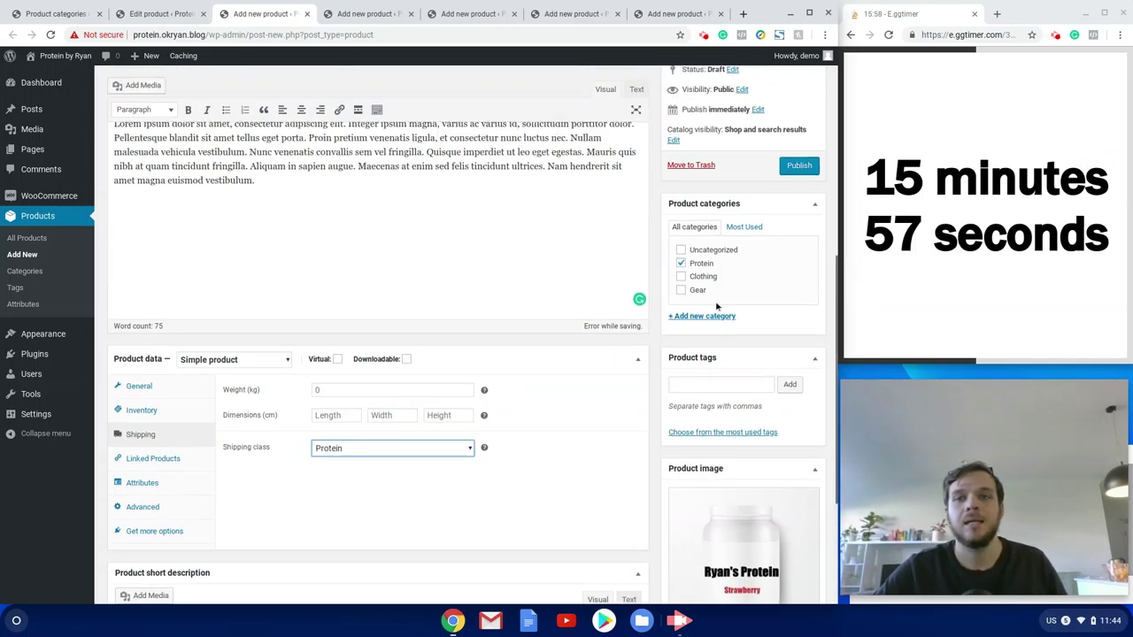
click(797, 166)
Name the product on the next blank new-product page Vanilla Protein.
click(362, 15)
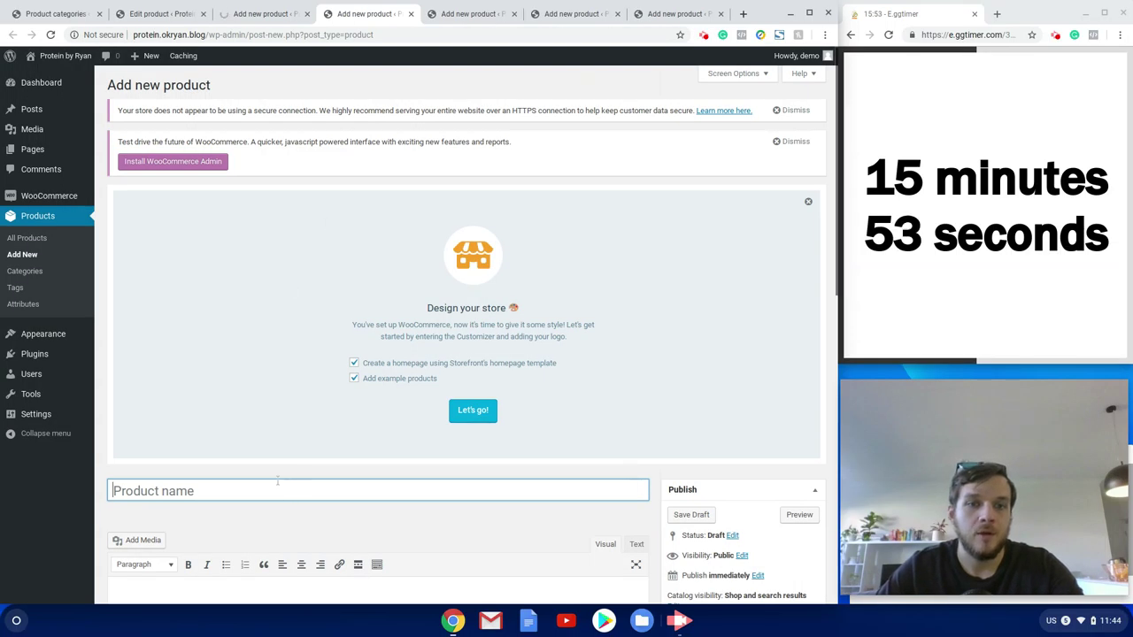
text(Vanill)
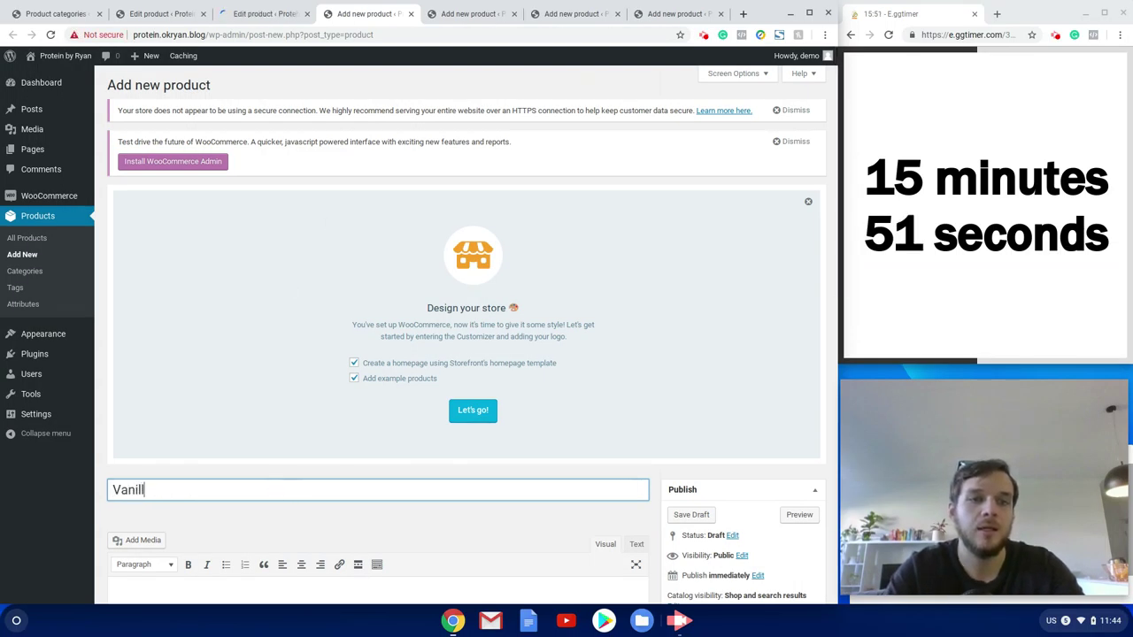
text(a Protein)
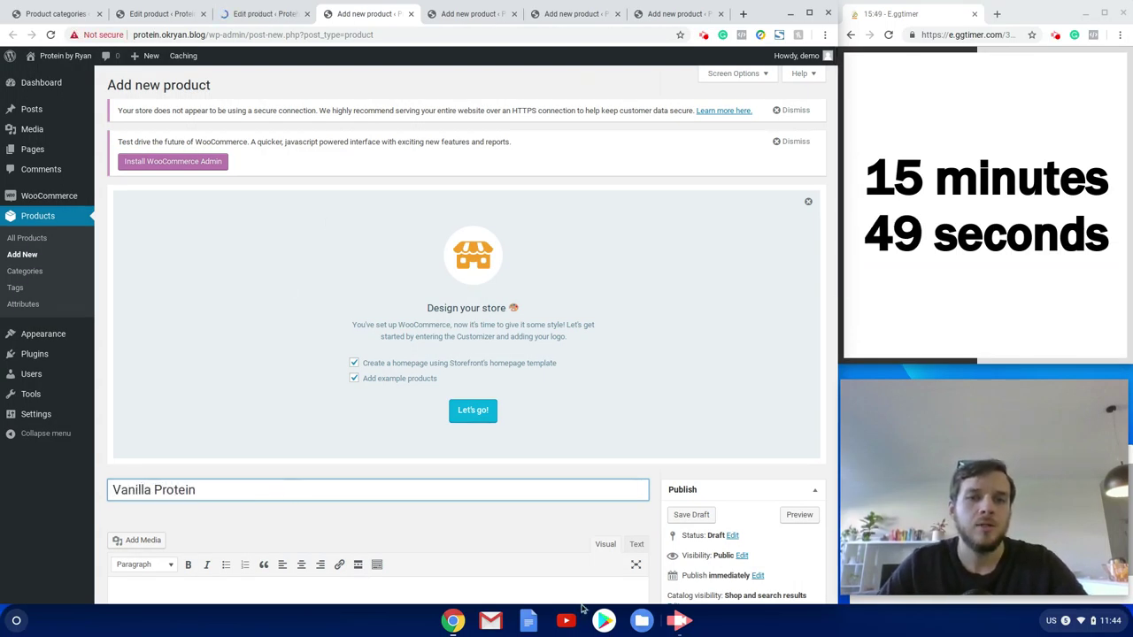
Fill Vanilla Protein's long and short descriptions with the lorem ipsum paragraph and set its regular price to $40.
scroll(511, 511, down, 3)
click(475, 498)
text(Lorem ipsum dolor sit amet, consectetur adipiscing elit. Integer ipsum magna, varius ac varius id, sollicitudin porttitor dolor. Pellentesque blandit sit amet tellus eget porta. Proin pretium venenatis ligula, et consectetur nunc luctus nec. Nullam malesuada vehicula vestibulum. Nunc venenatis convallis sem vel fringilla. Quisque imperdiet ut leo eget egestas. Mauris quis nibh at quam tincidunt fringilla. Aliquam in sapien augue. Maecenas at enim sed felis tincidunt ultrices. Nam hendrerit sit amet magna euismod vestibulum.)
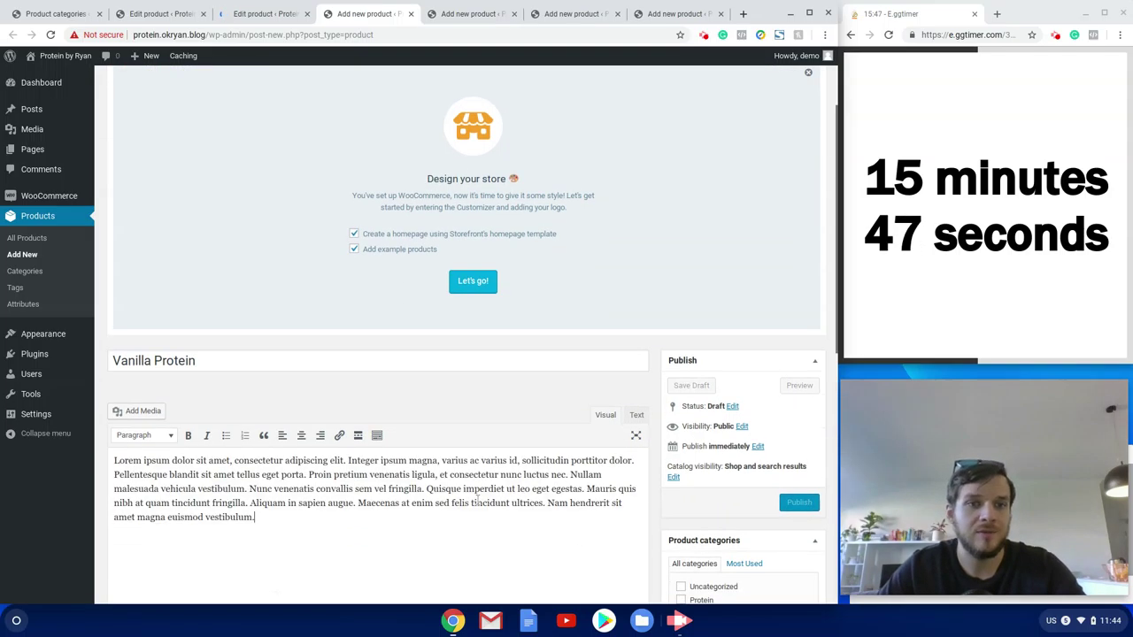
scroll(478, 499, down, 6)
text(Lorem ipsum dolor sit amet, consectetur adipiscing elit. Integer ipsum magna, varius ac varius id, sollicitudin porttitor dolor. Pellentesque blandit sit amet tellus eget porta. Proin pretium venenatis ligula, et consectetur nunc luctus nec. Nullam malesuada vehicula vestibulum. Nunc venenatis convallis sem vel fringilla. Quisque imperdiet ut leo eget egestas. Mauris quis nibh at quam tincidunt fringilla. Aliquam in sapien augue. Maecenas at enim sed felis tincidunt ultrices. Nam hendrerit sit amet magna euismod vestibulum.)
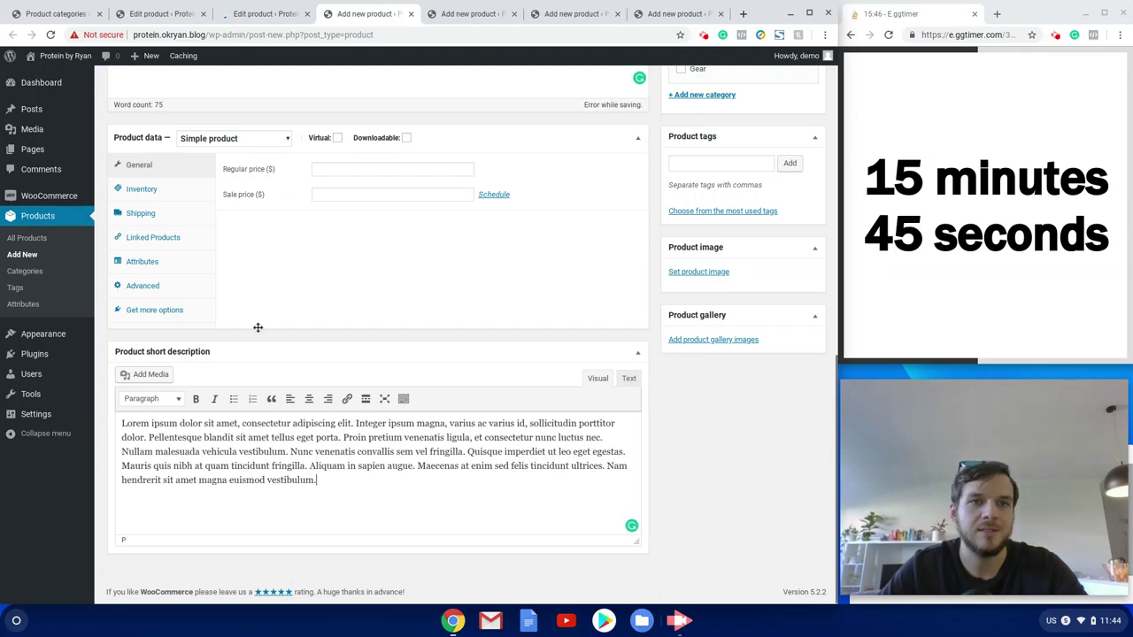
click(316, 168)
text(40)
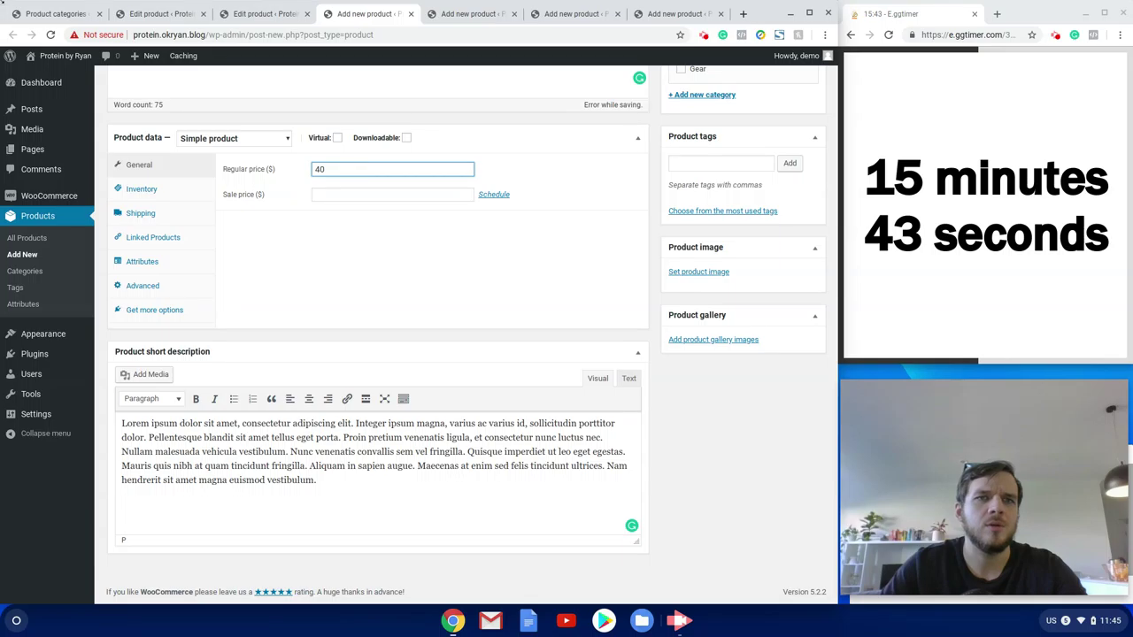
Return to the published Strawberry Protein product, set its regular price to $40 and update it.
key(ctrl+shift+Tab)
scroll(375, 289, up, 5)
scroll(322, 494, down, 1)
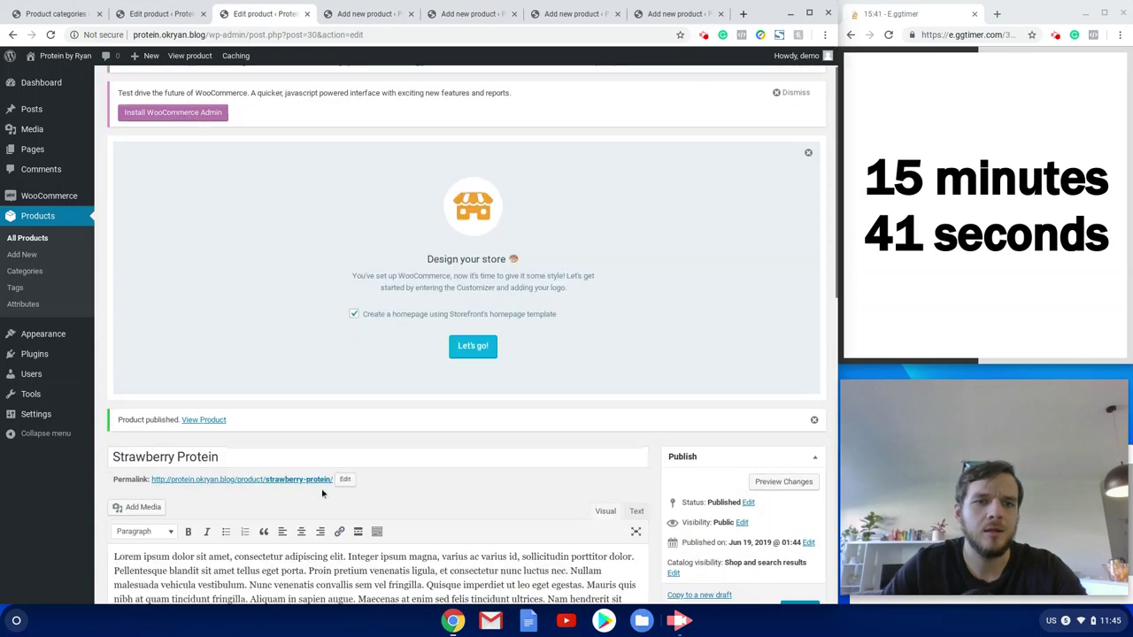
scroll(322, 494, down, 12)
scroll(265, 195, up, 1)
click(328, 171)
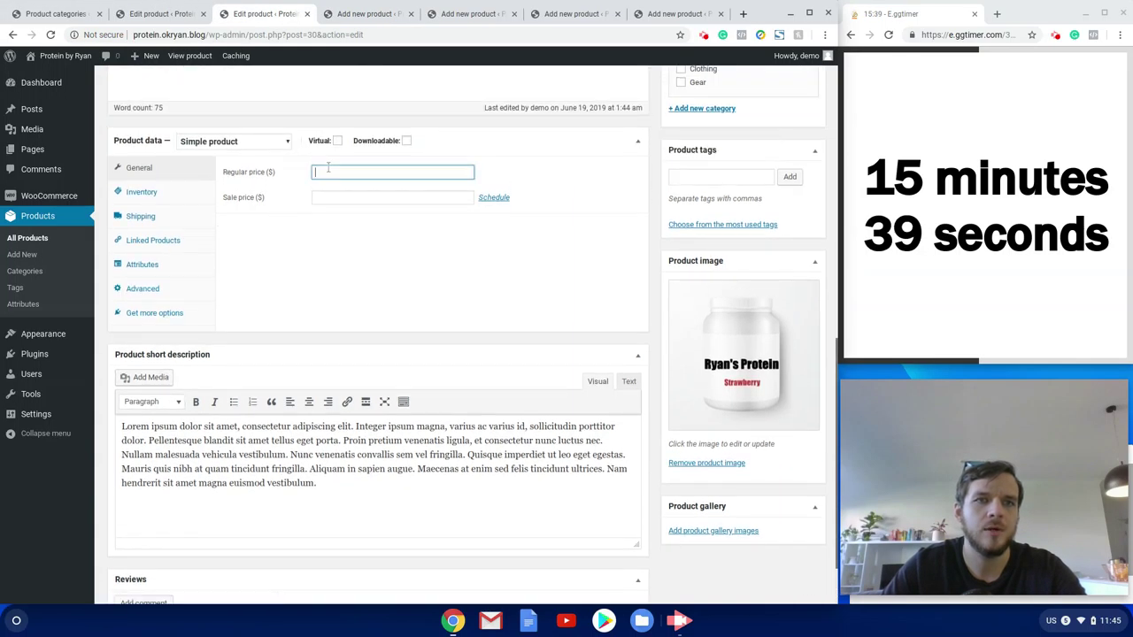
text(40)
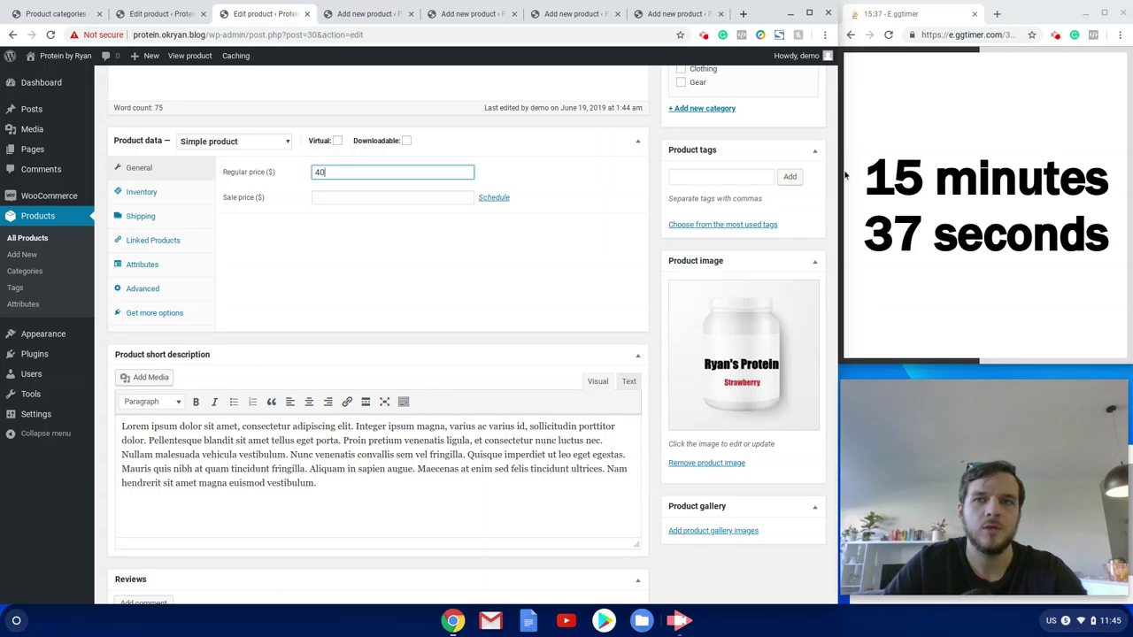
scroll(804, 114, up, 4)
click(791, 230)
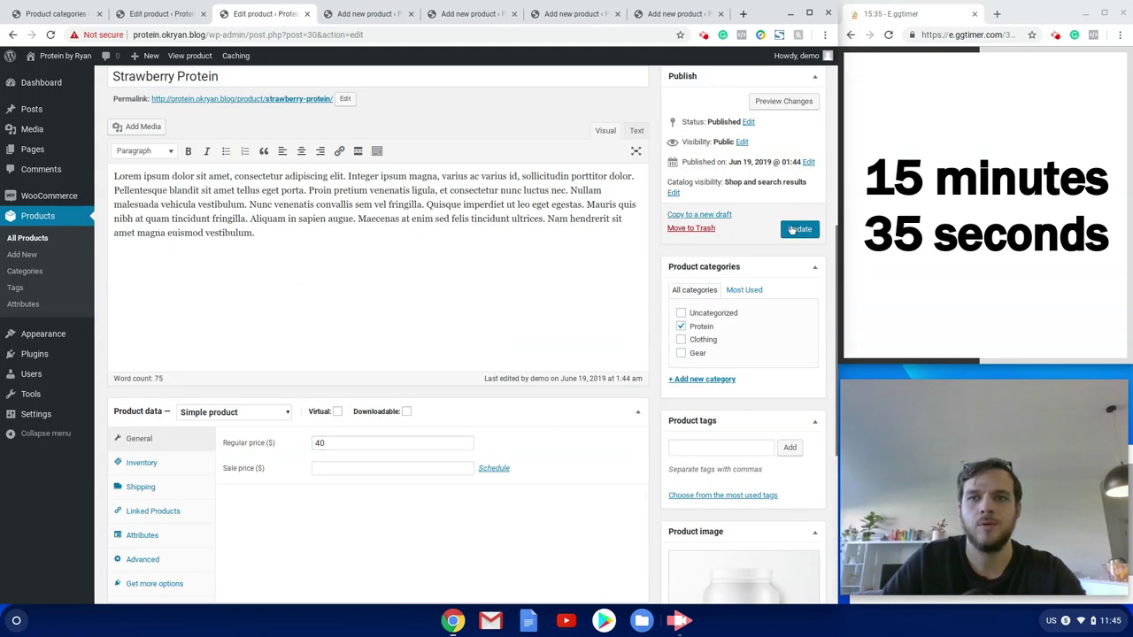
Set the regular price of the published Chocolate Protein product to $40 and update it.
key(ctrl+shift+Tab)
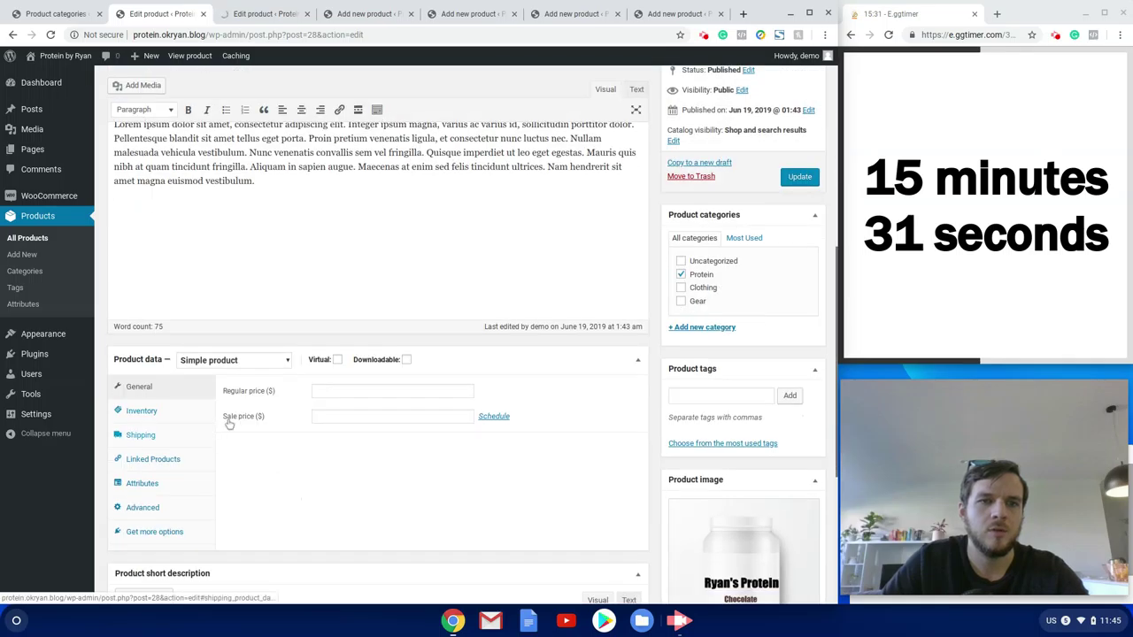
click(315, 391)
text(40)
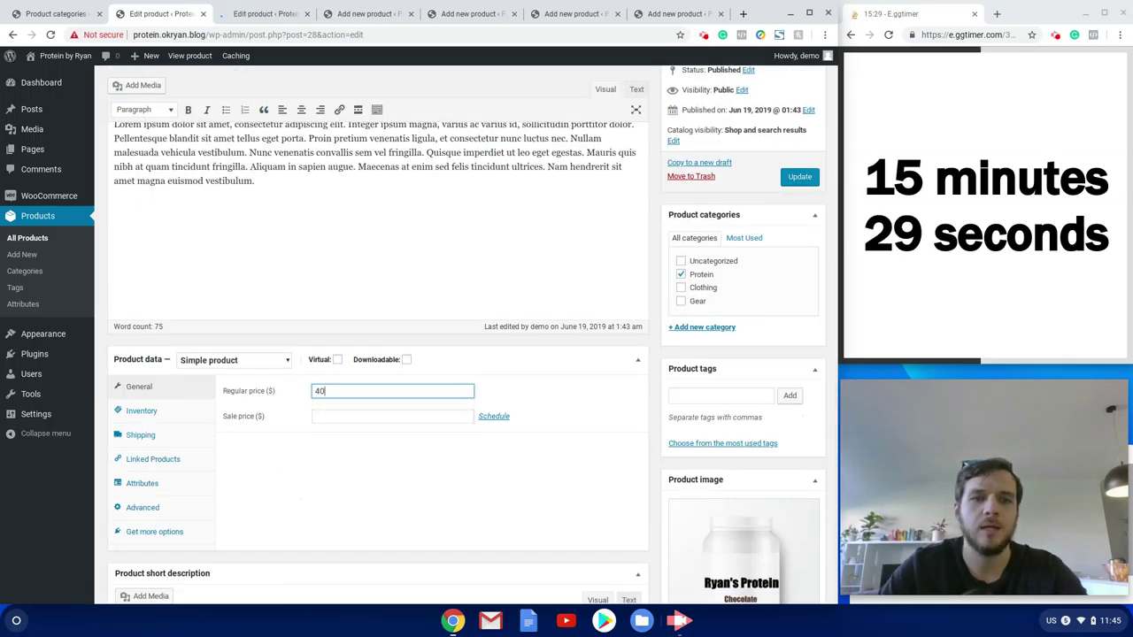
click(790, 184)
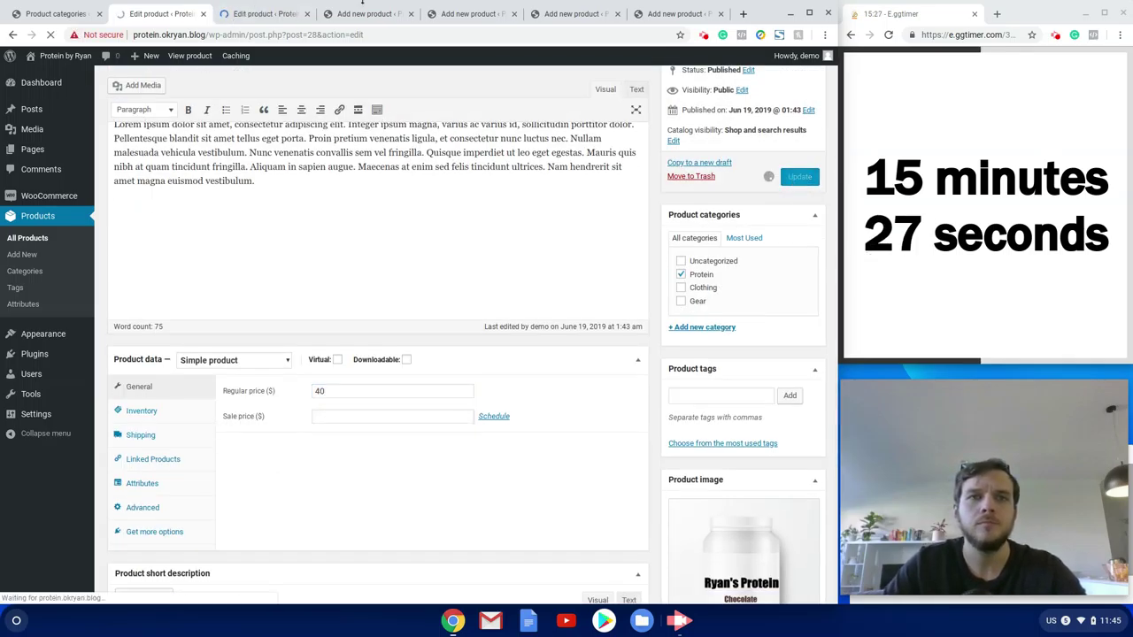
Return to Vanilla Protein and enable stock management with a stock quantity of 50 and a low stock threshold of 15.
click(360, 12)
scroll(354, 234, up, 4)
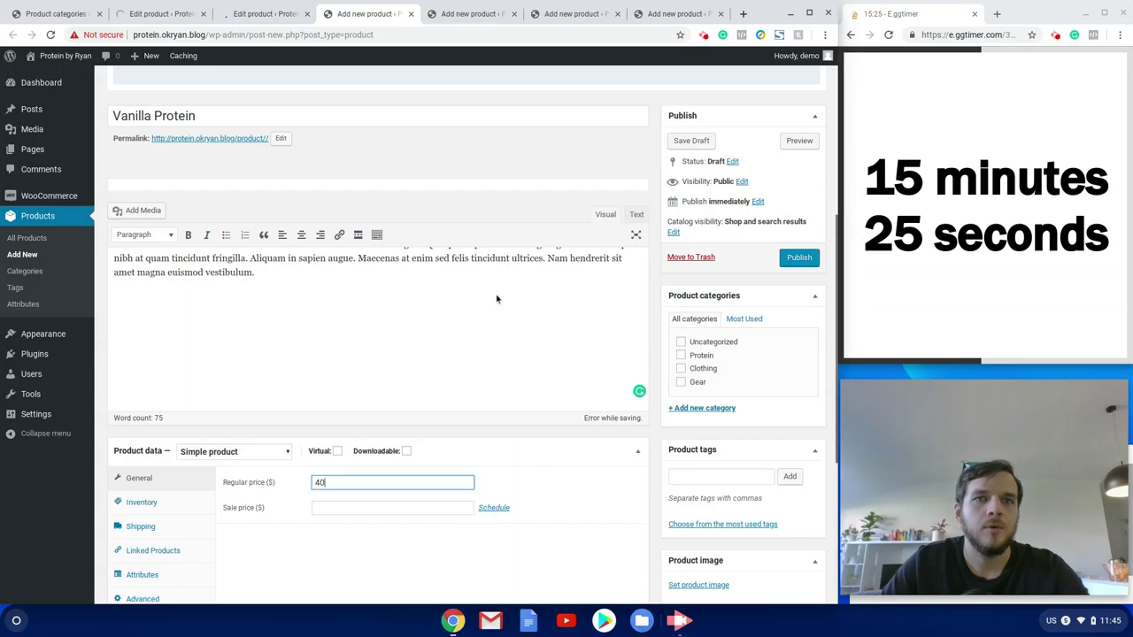
scroll(266, 354, down, 4)
click(141, 188)
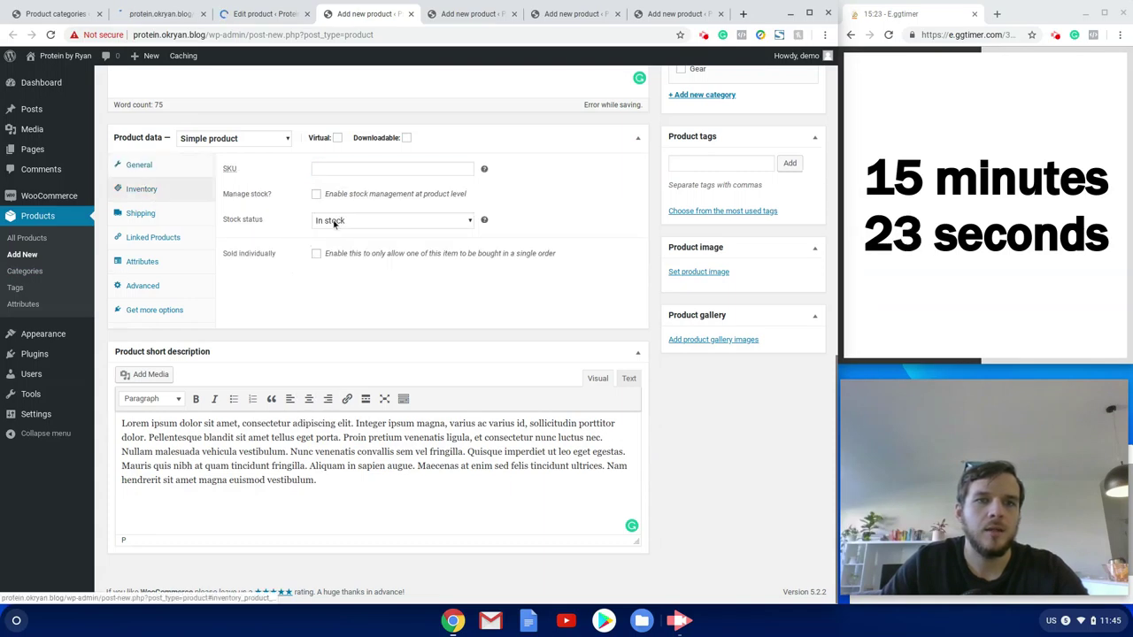
click(316, 193)
click(267, 222)
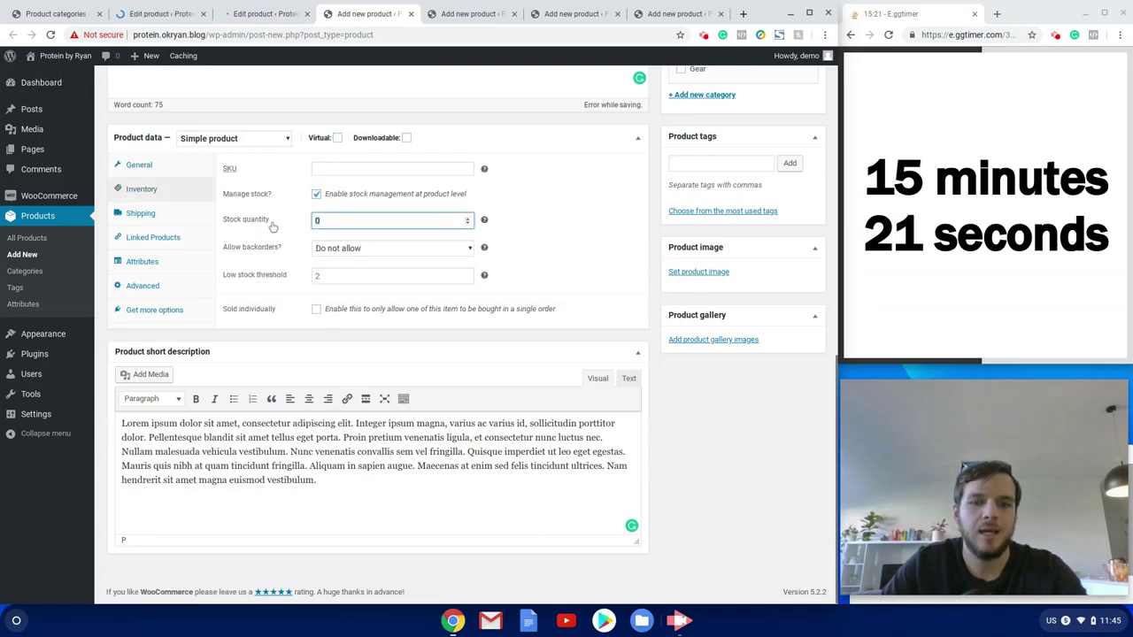
key(BackSpace)
text(50)
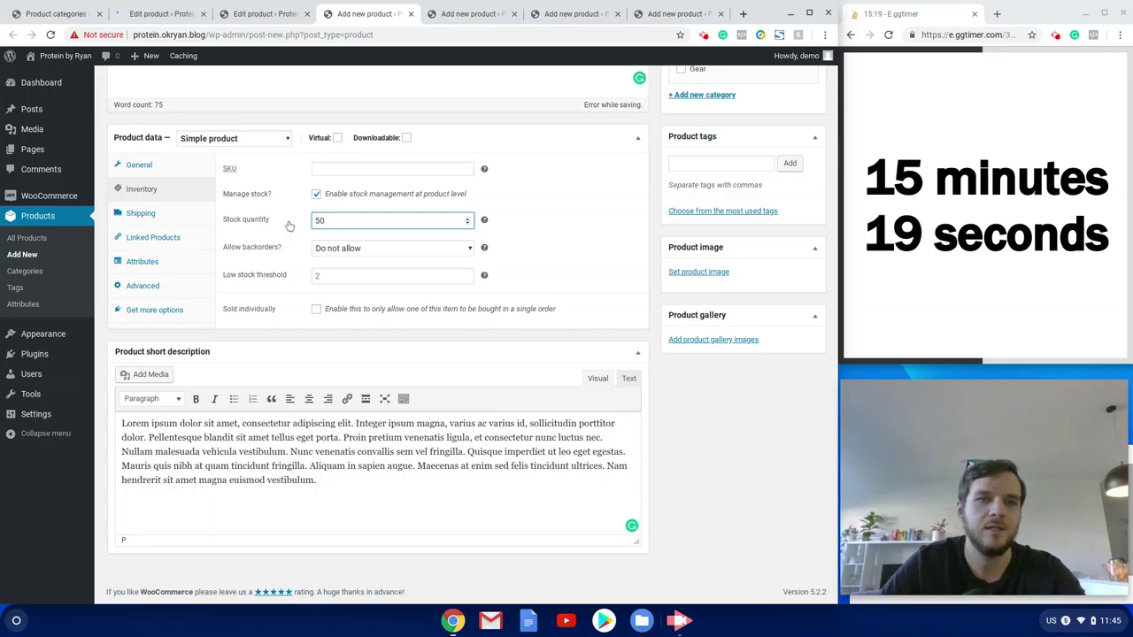
scroll(385, 257, up, 8)
scroll(385, 256, down, 8)
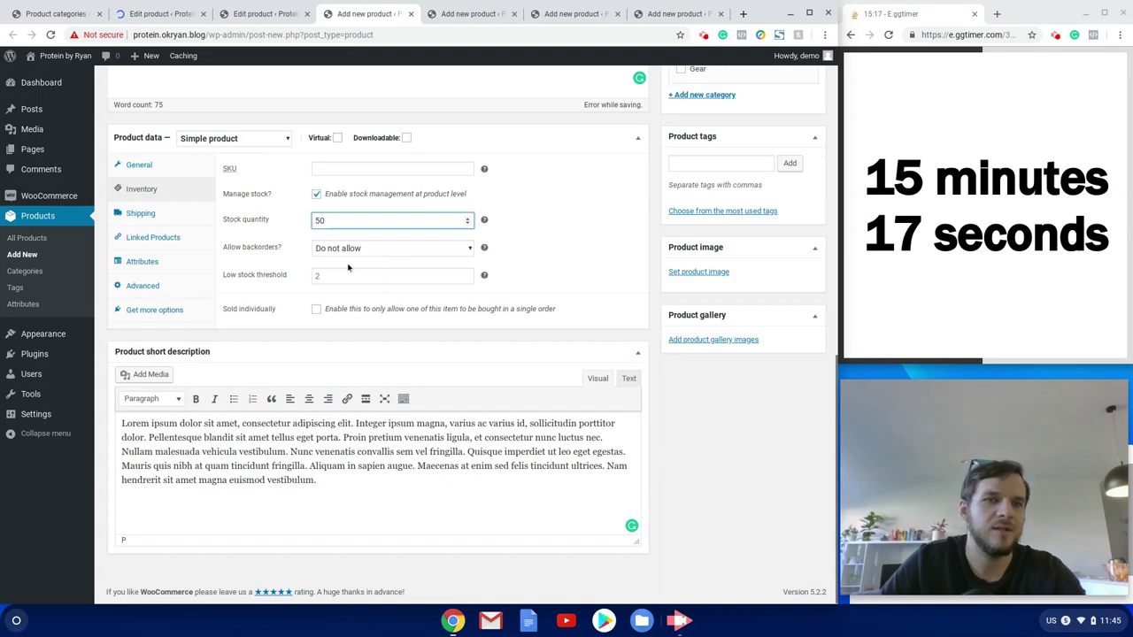
click(287, 275)
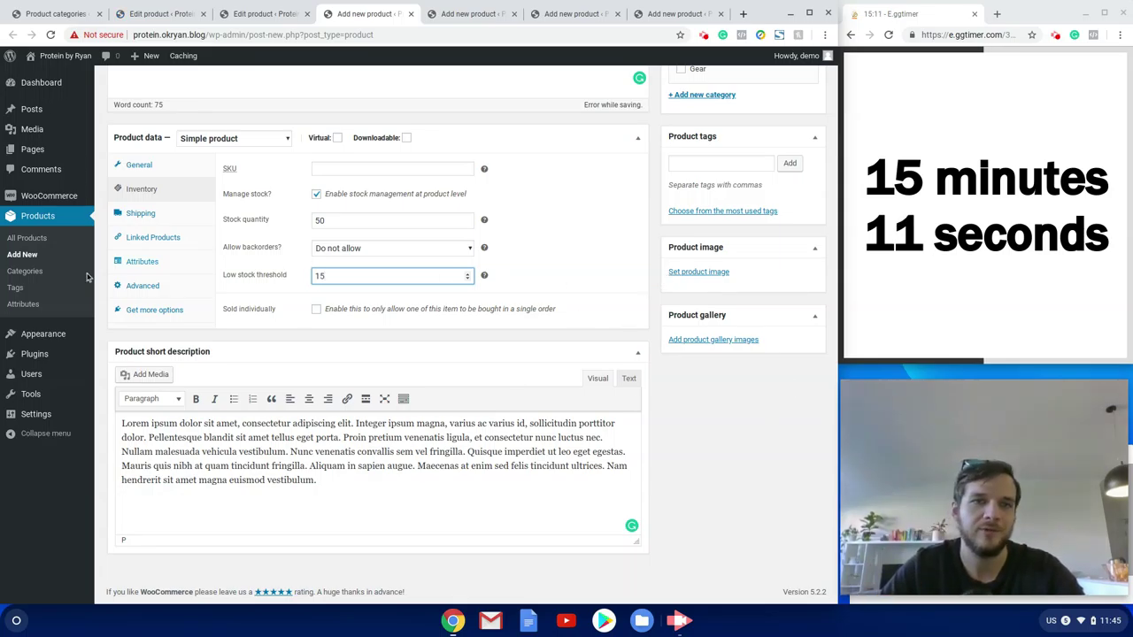
Set the Vanilla tub picture from the media library as Vanilla Protein's product image and assign the Protein shipping class.
click(693, 274)
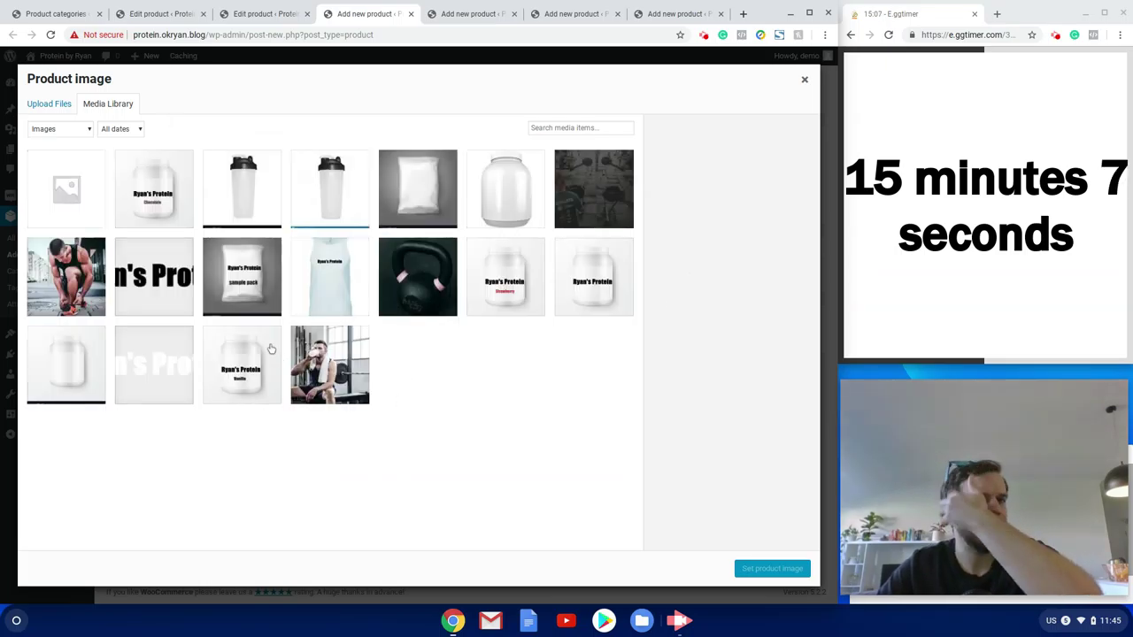
click(252, 403)
click(801, 571)
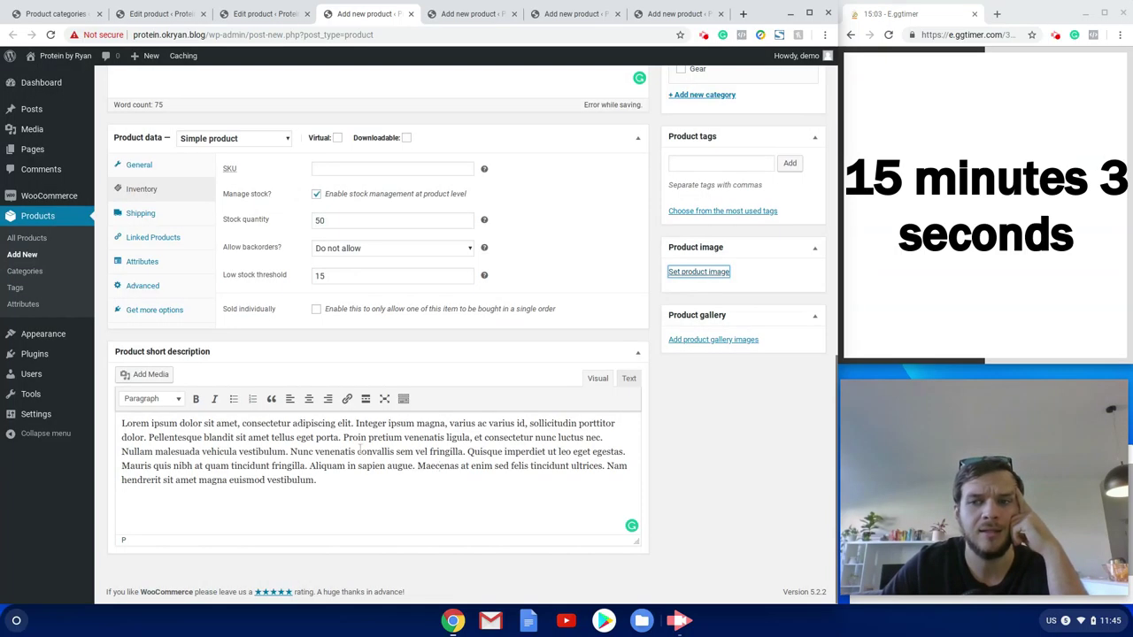
click(141, 213)
click(384, 228)
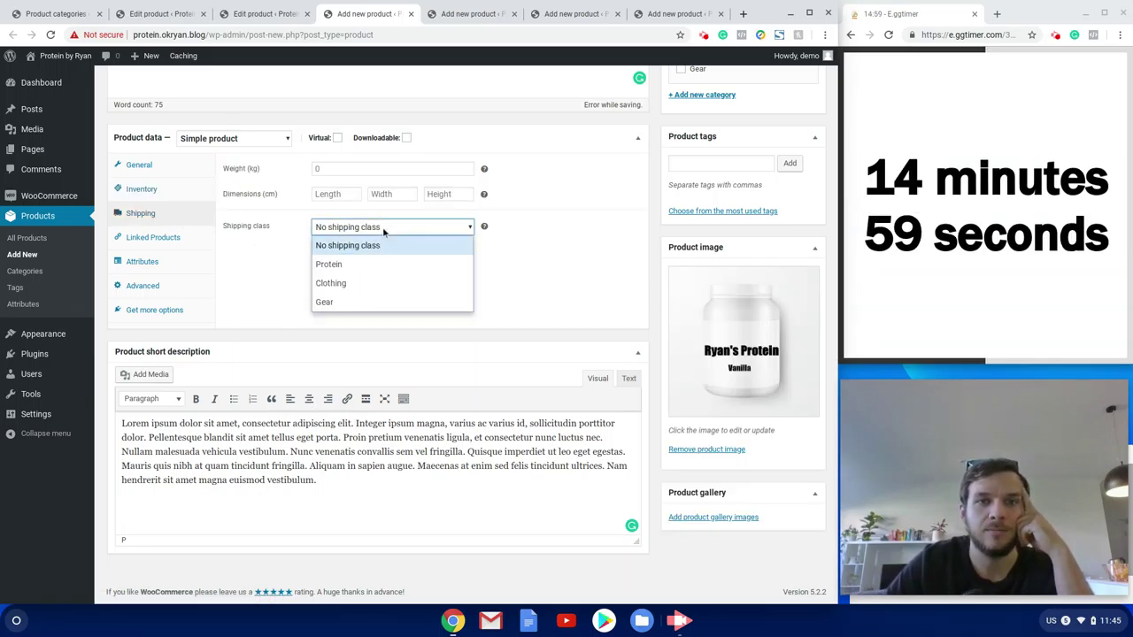
click(337, 266)
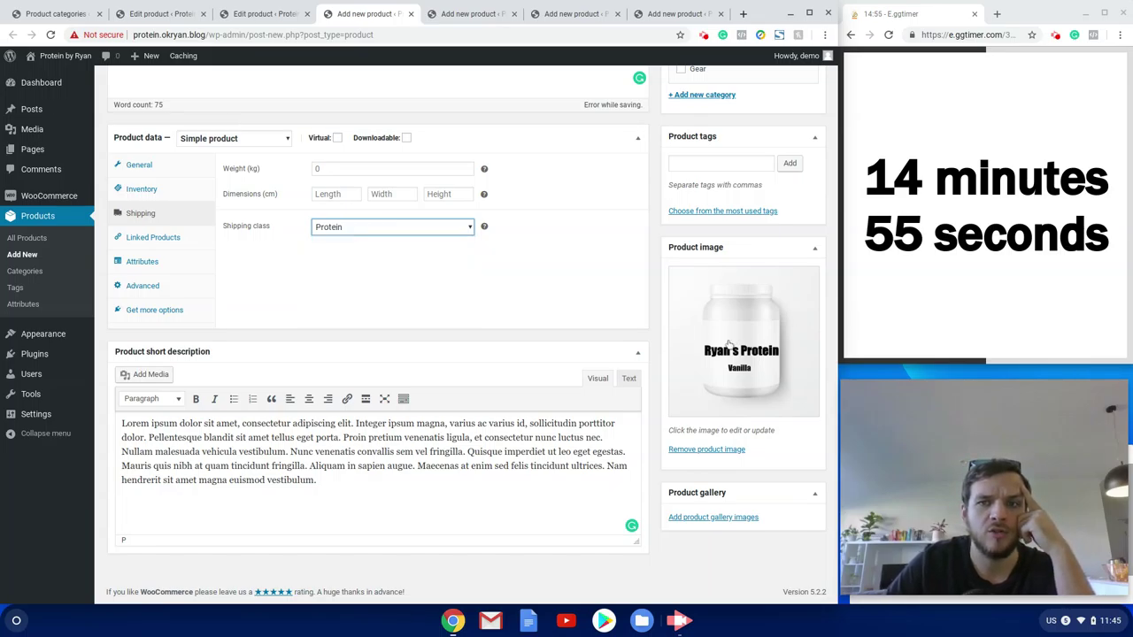
Assign Vanilla Protein to the Protein category and publish the product.
scroll(733, 341, up, 3)
click(680, 309)
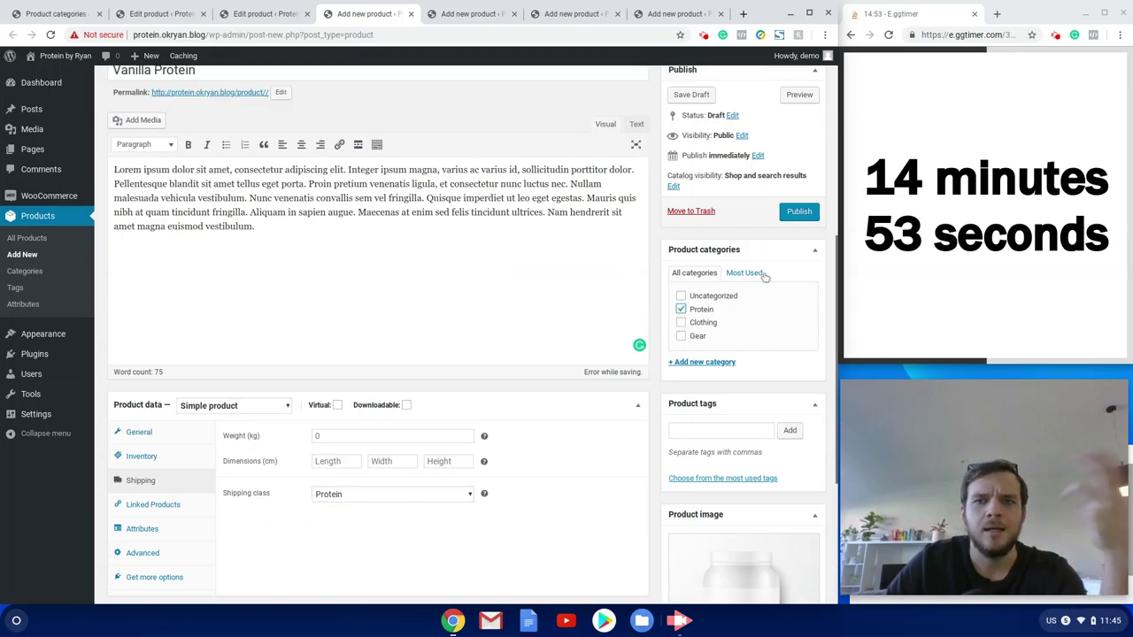
click(800, 212)
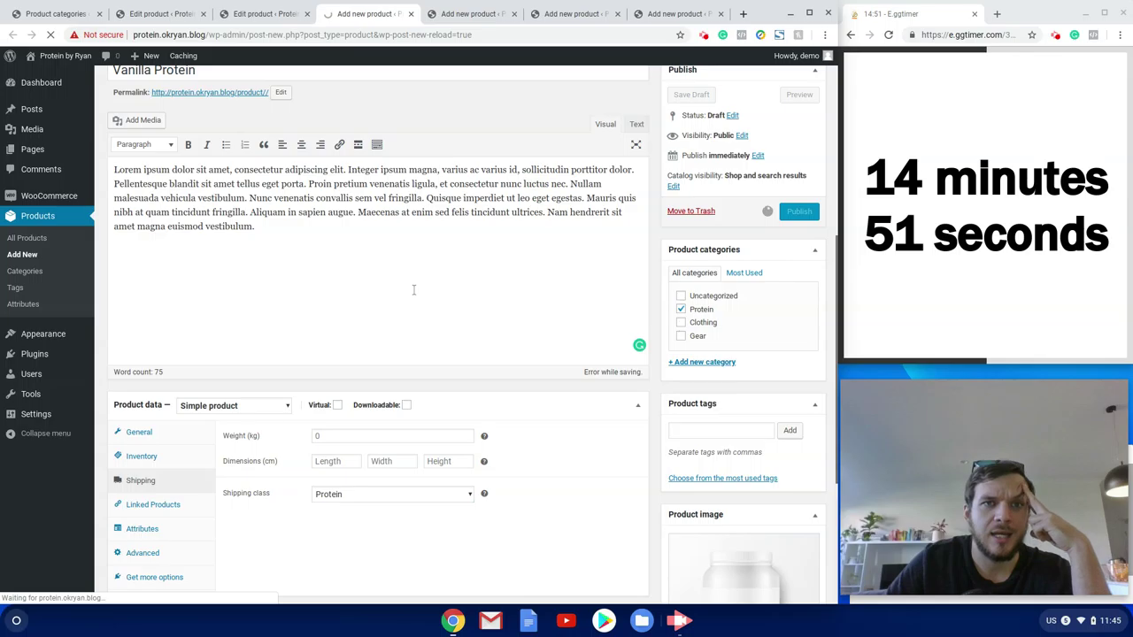
scroll(354, 319, up, 2)
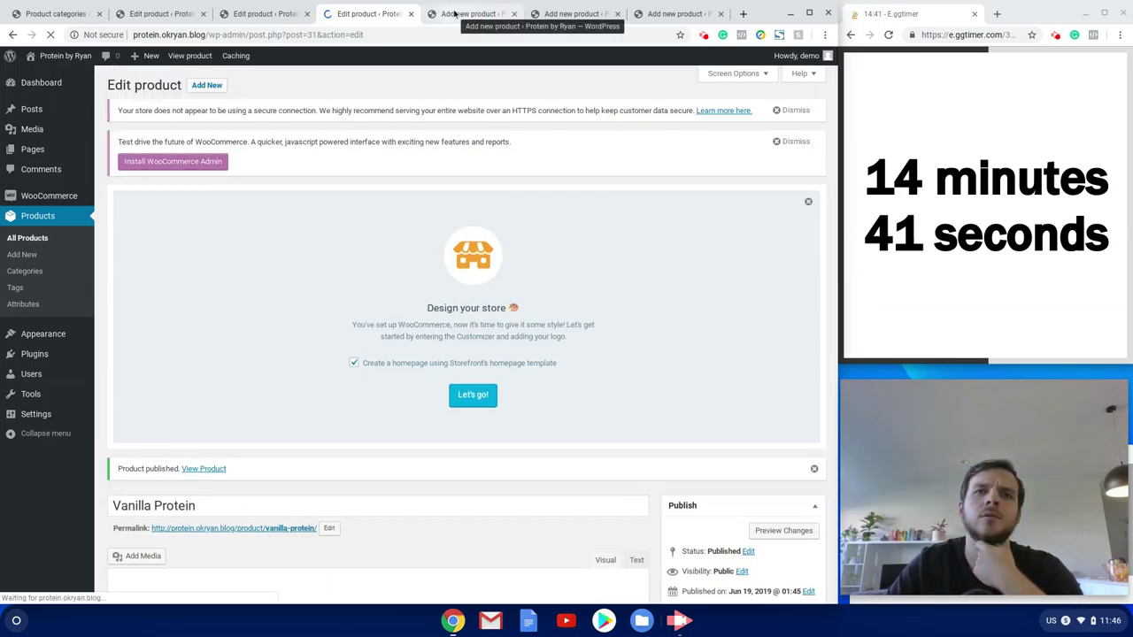
In the next blank product, enter the name "Protein by Ryan Shirt" and assign the Clothing category.
click(454, 13)
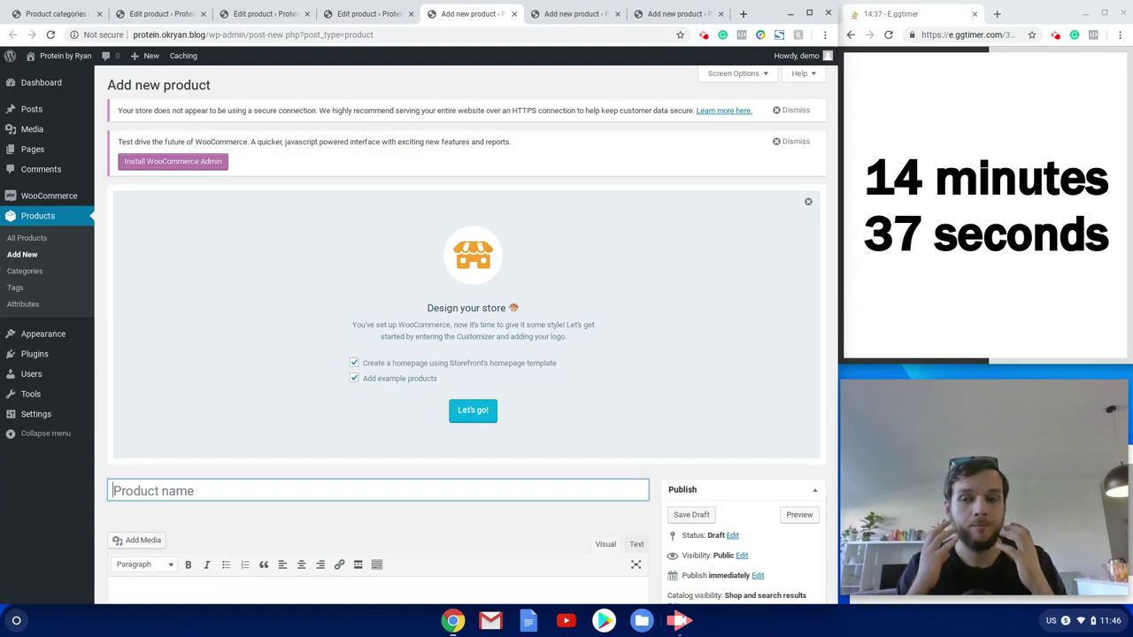
scroll(607, 523, down, 5)
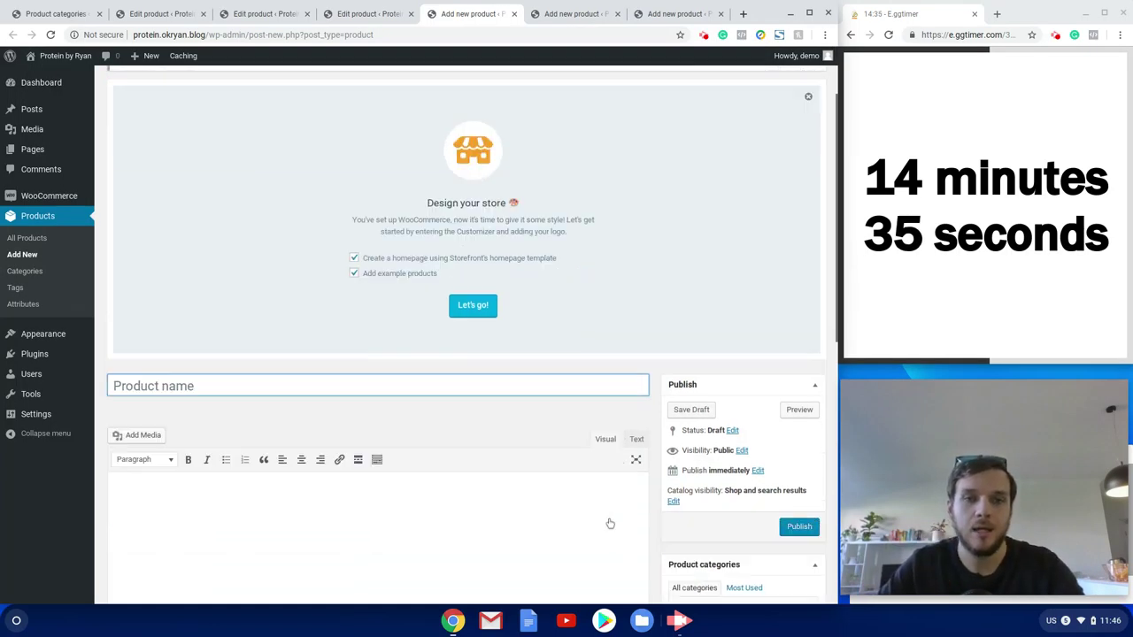
scroll(448, 405, up, 2)
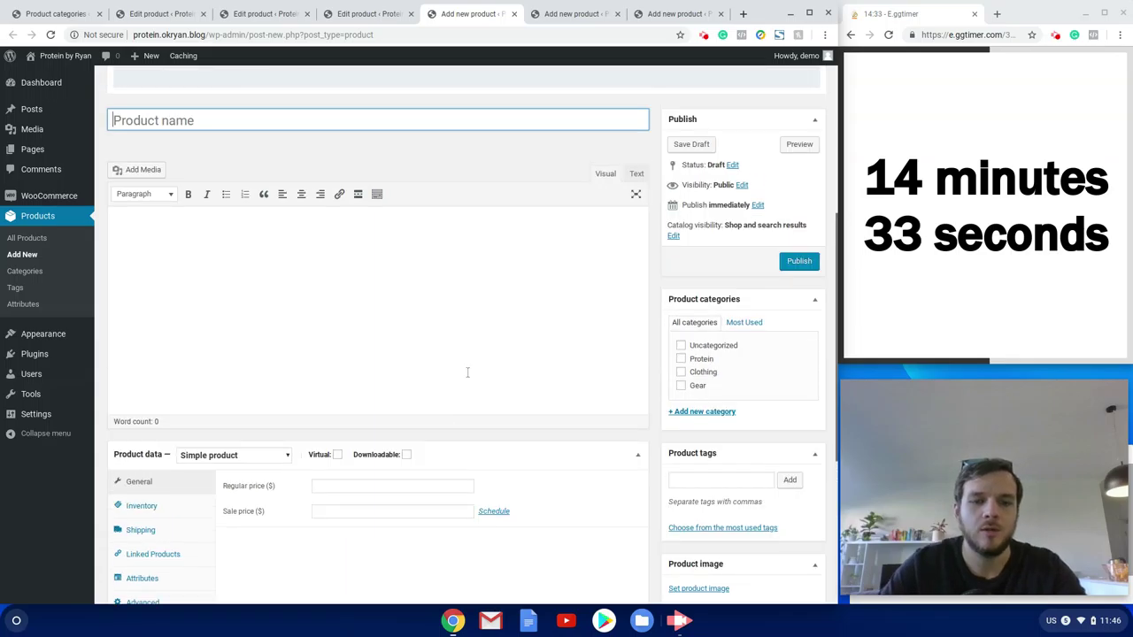
text(Protein by)
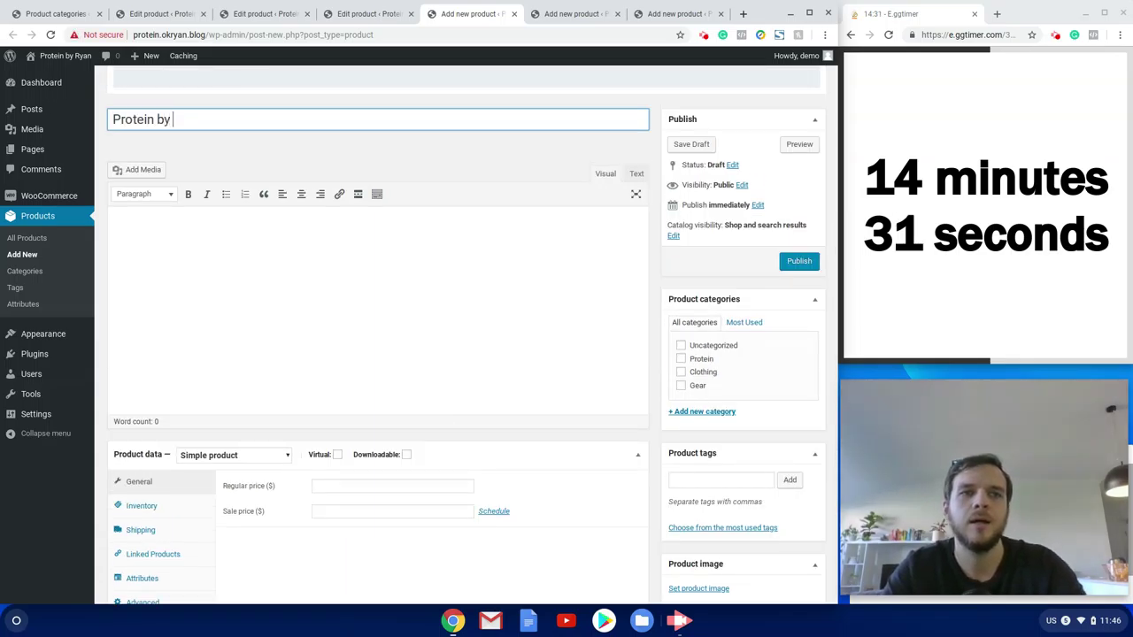
text( Ryan Shir)
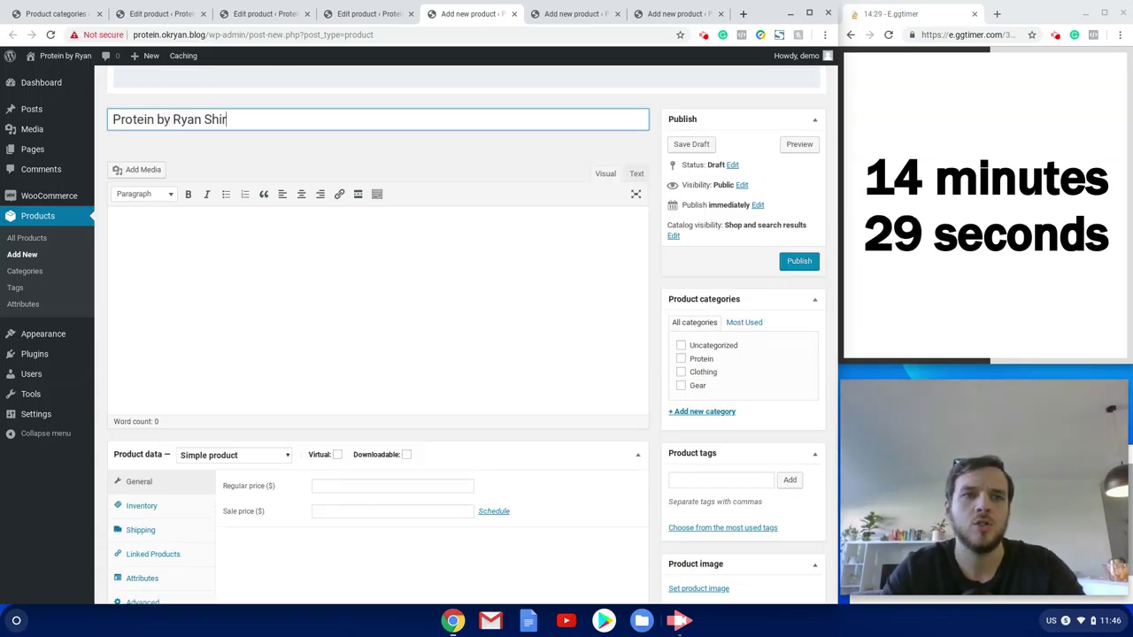
text(t)
click(681, 372)
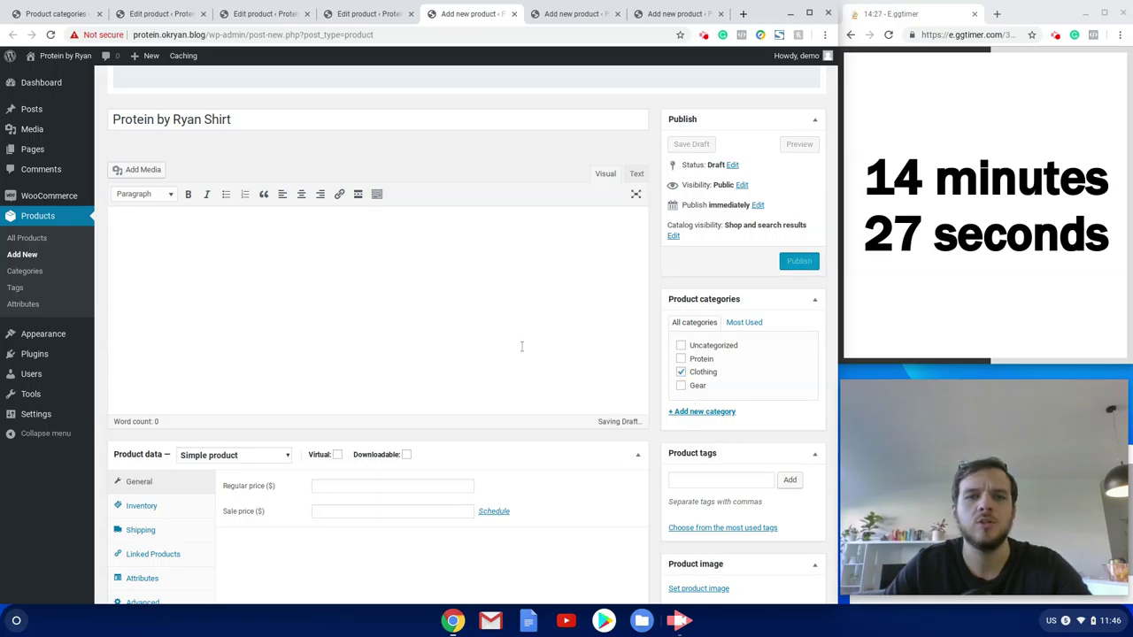
Fill the shirt's long and short descriptions with the lorem ipsum paragraph and set the tank top picture as its product image.
scroll(473, 495, down, 3)
key(ctrl+v)
click(722, 299)
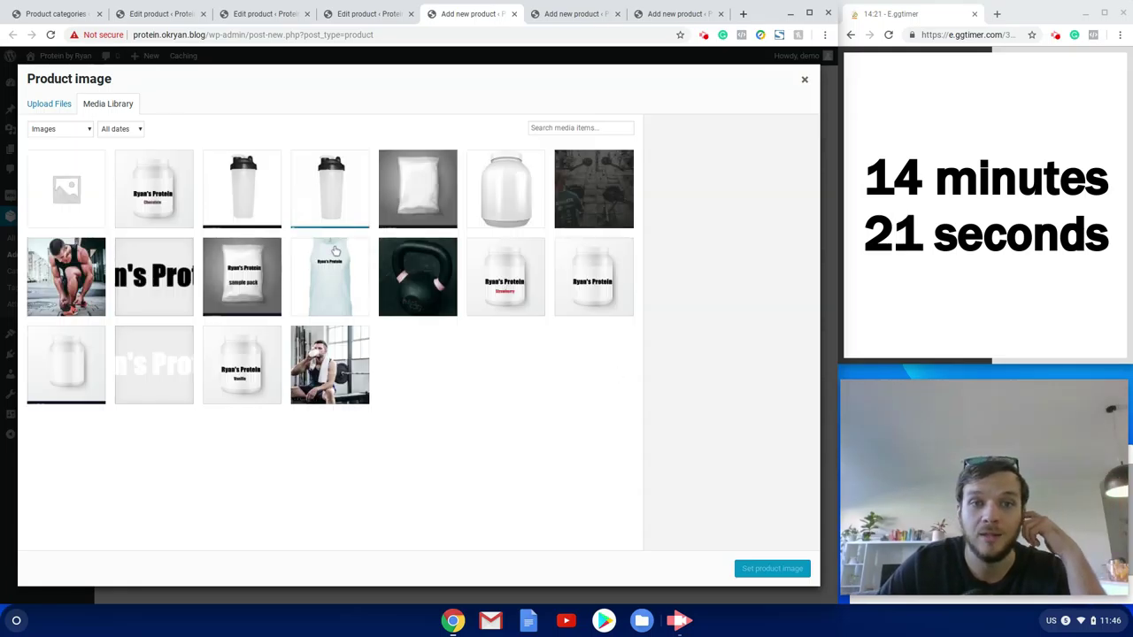
click(335, 252)
click(772, 569)
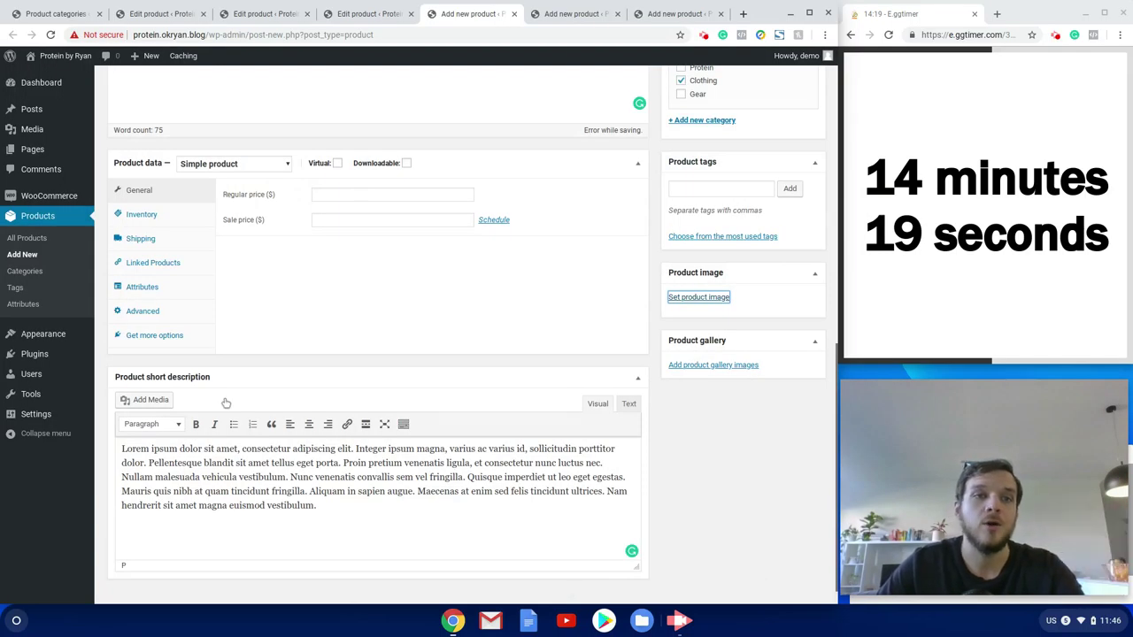
Change the shirt to a variable product and assign it the Clothing shipping class.
click(266, 164)
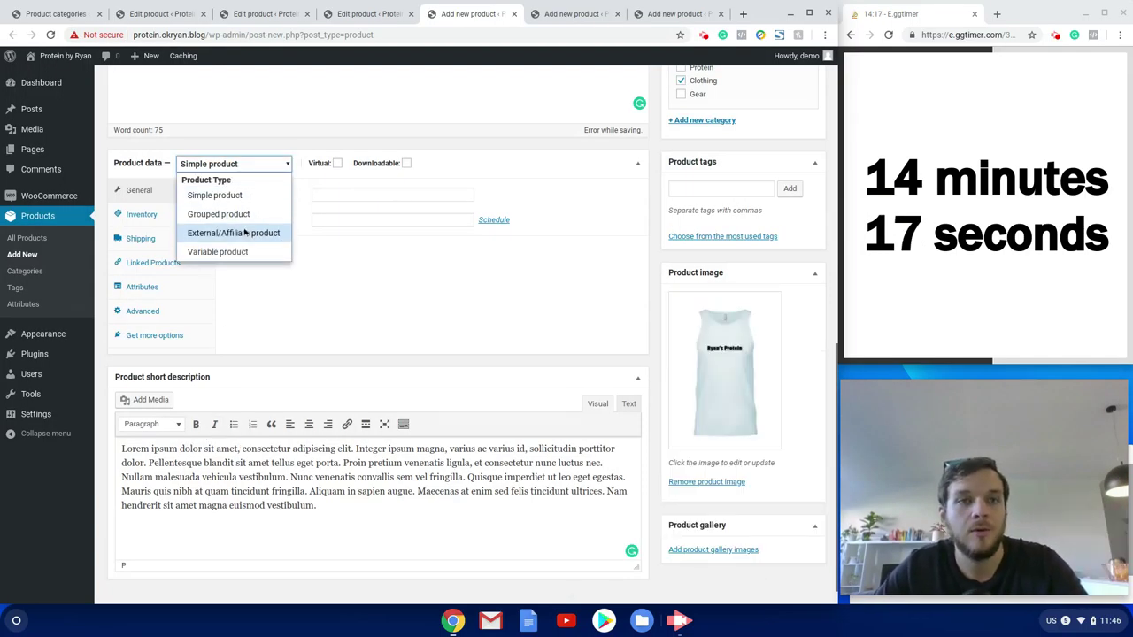
click(268, 252)
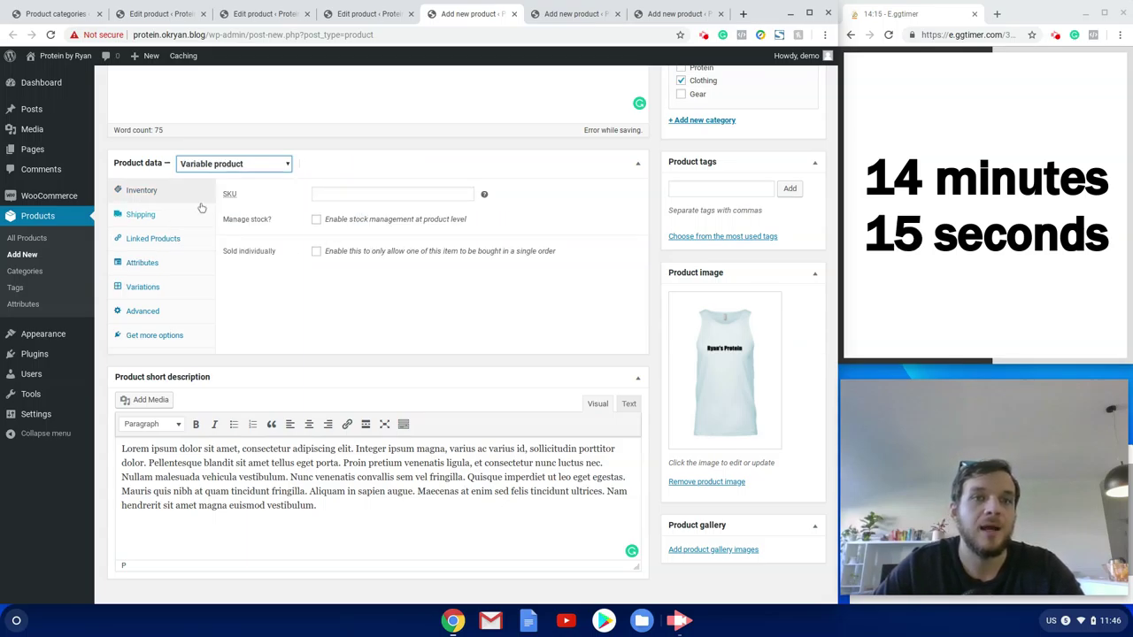
click(175, 217)
click(367, 253)
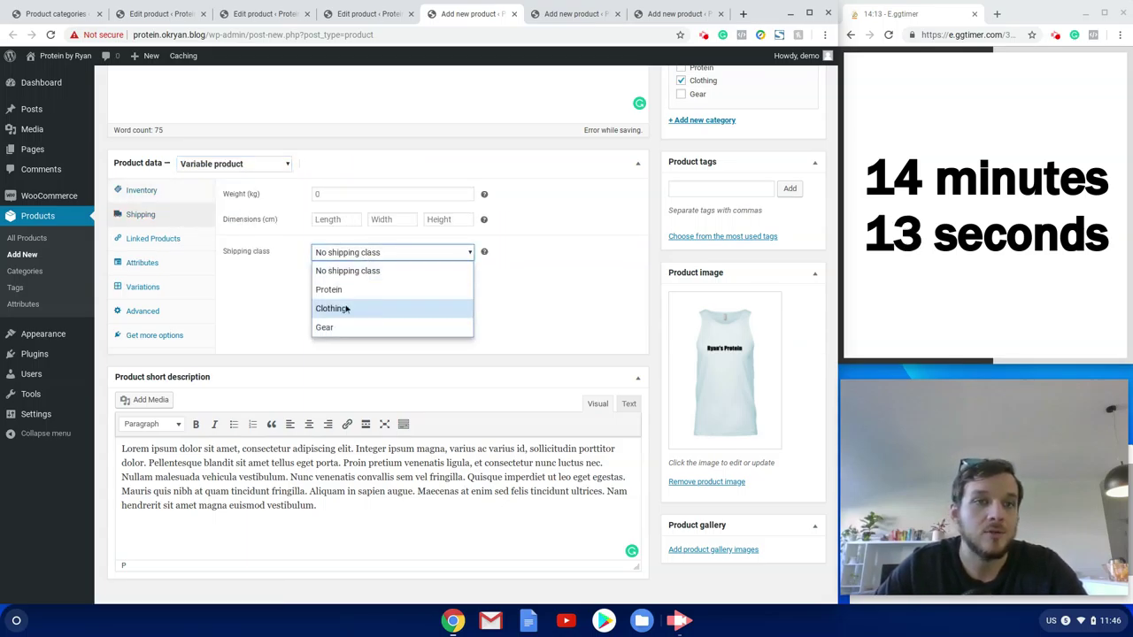
click(364, 309)
Add and save a custom Size attribute used for variations, with the values Small|Medium|Large.
click(155, 263)
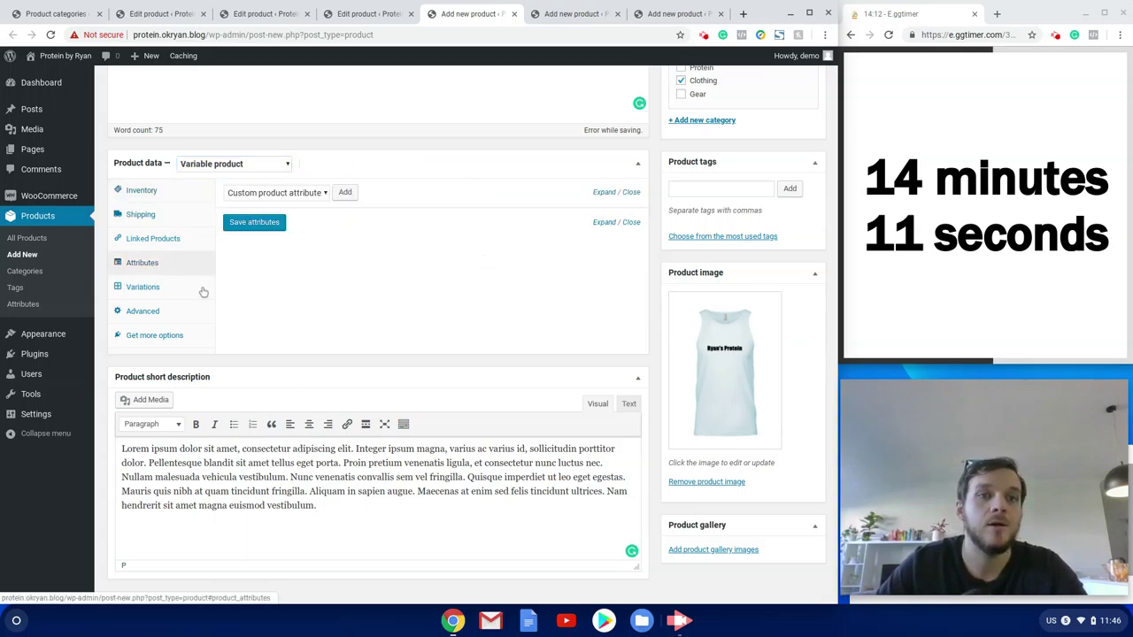
click(344, 194)
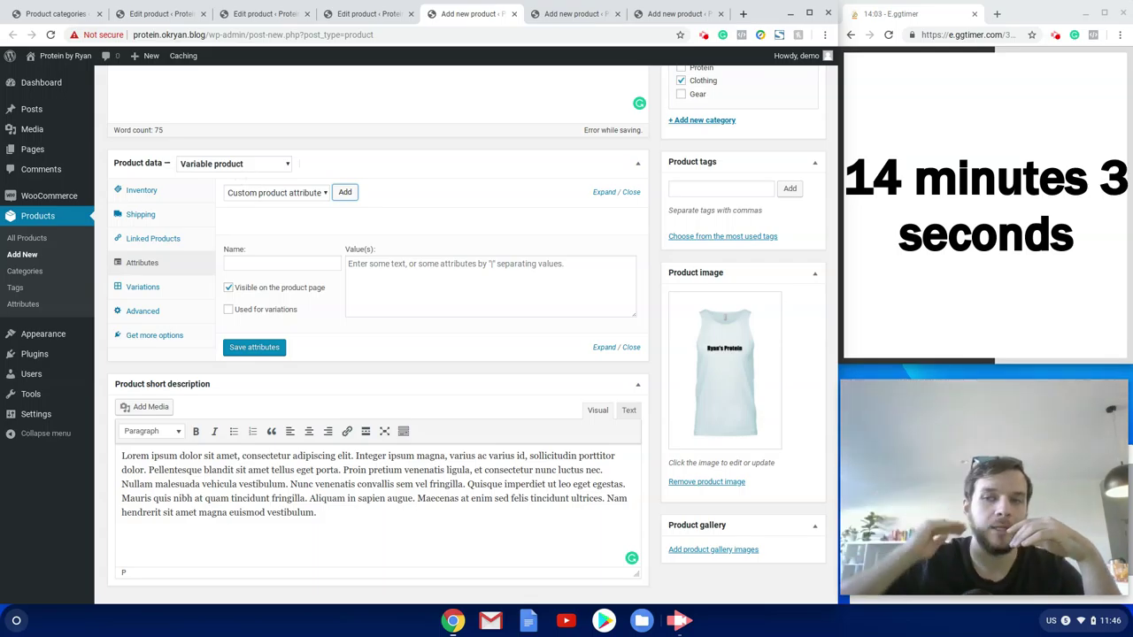
click(228, 310)
click(265, 264)
text(S)
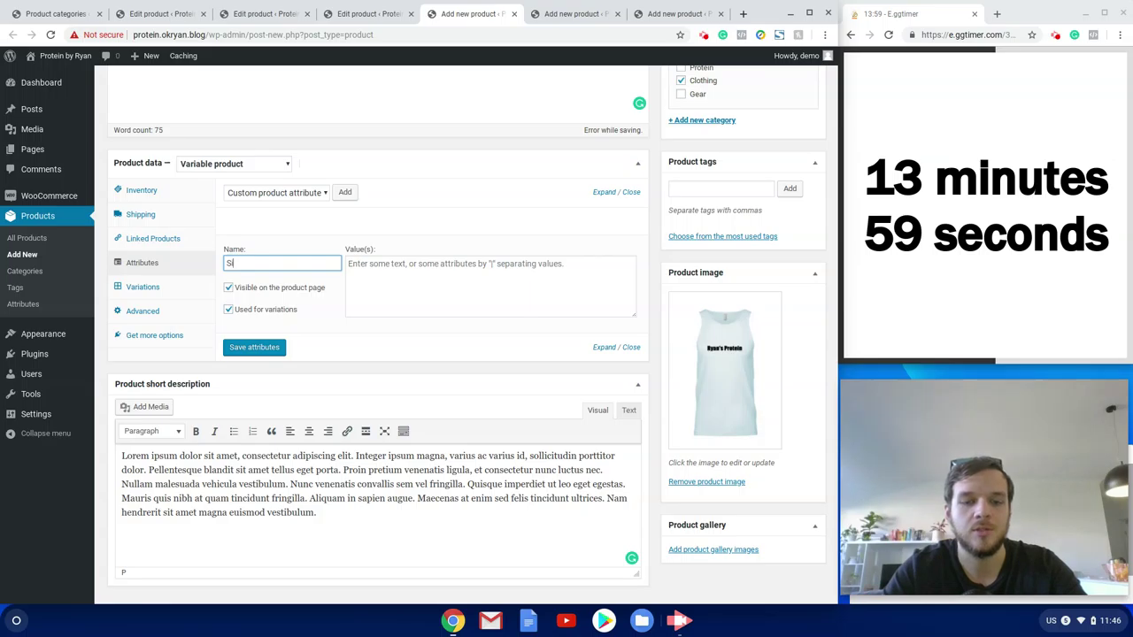
text(ize)
click(485, 289)
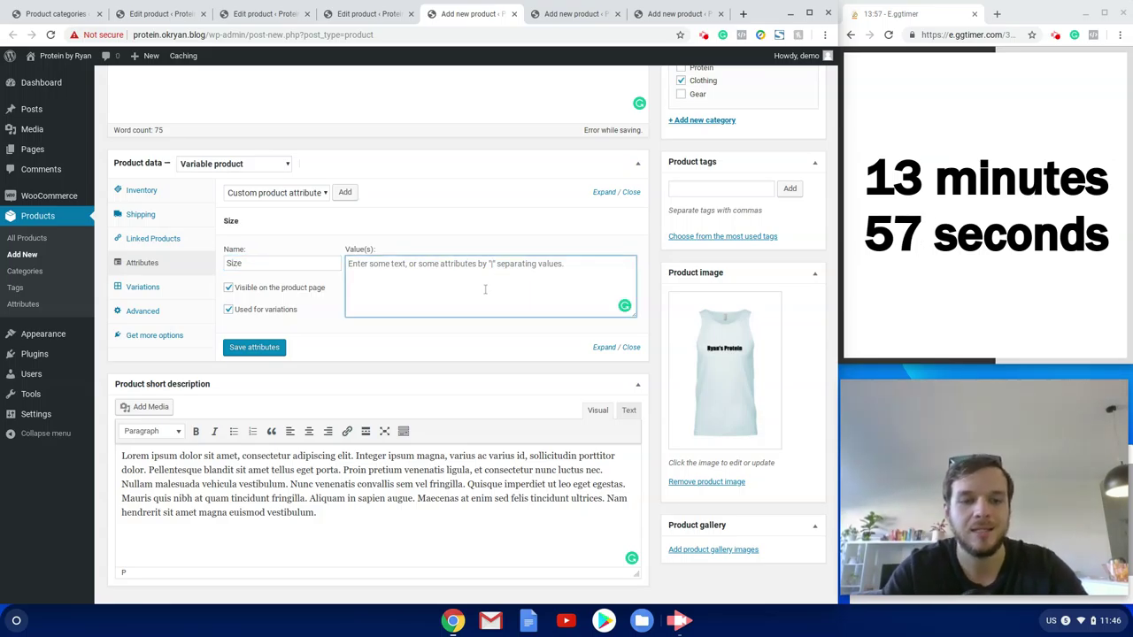
text(Small)
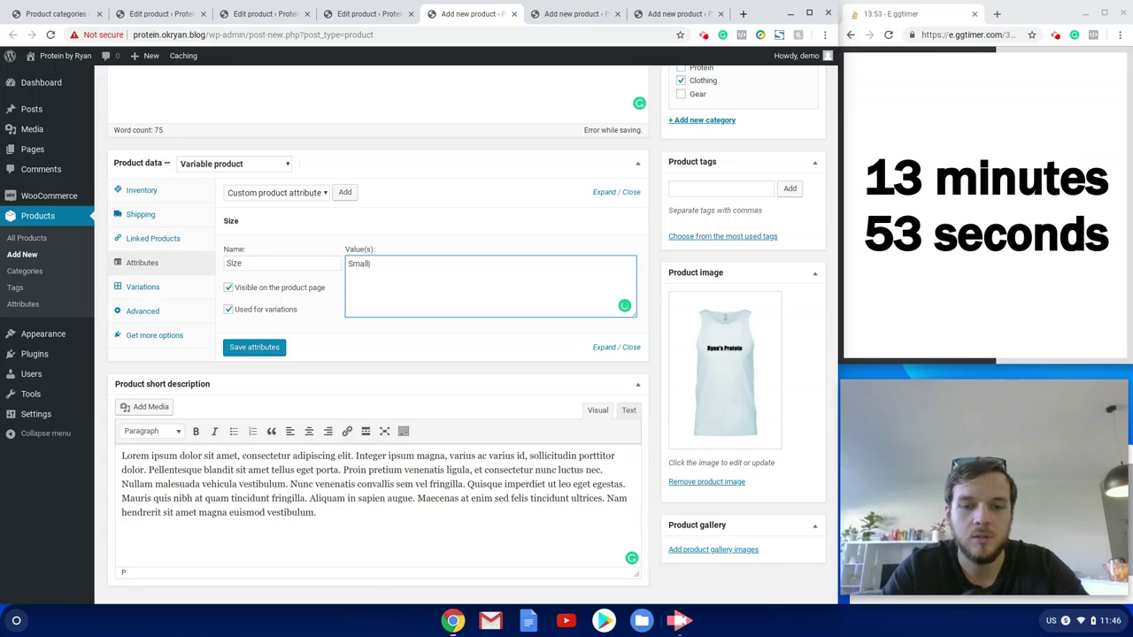
text(|Medium)
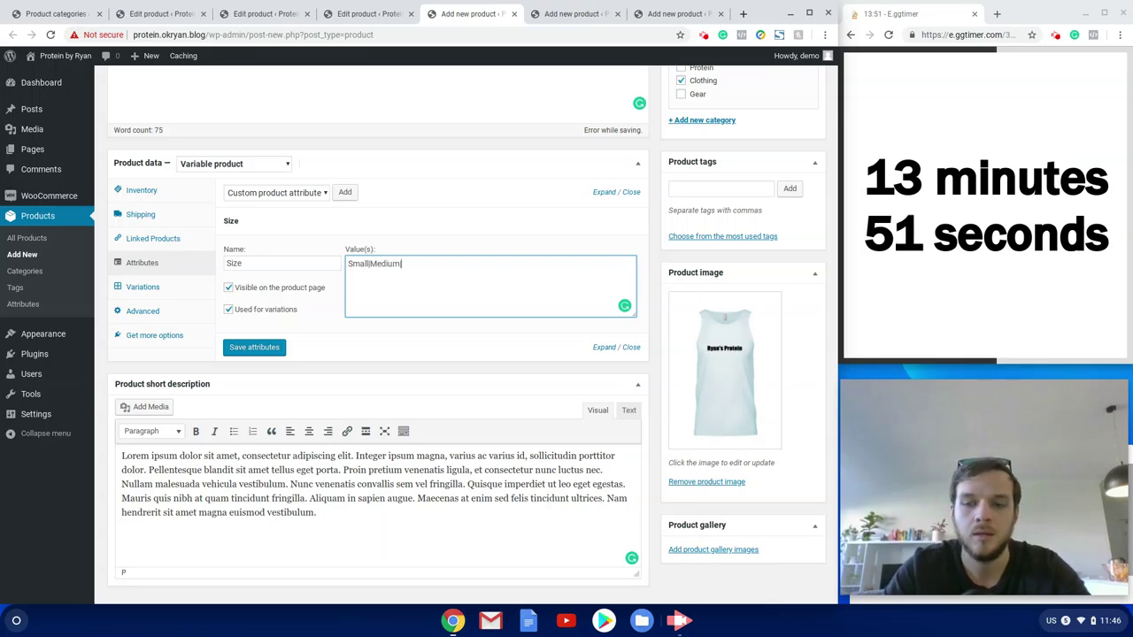
text(|Large)
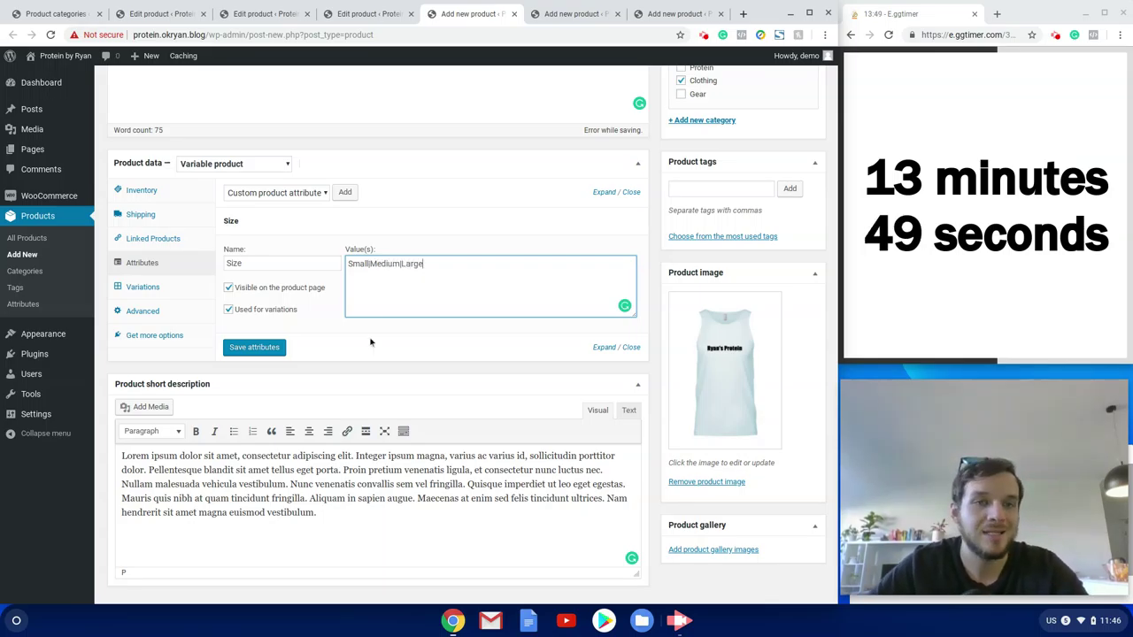
click(256, 348)
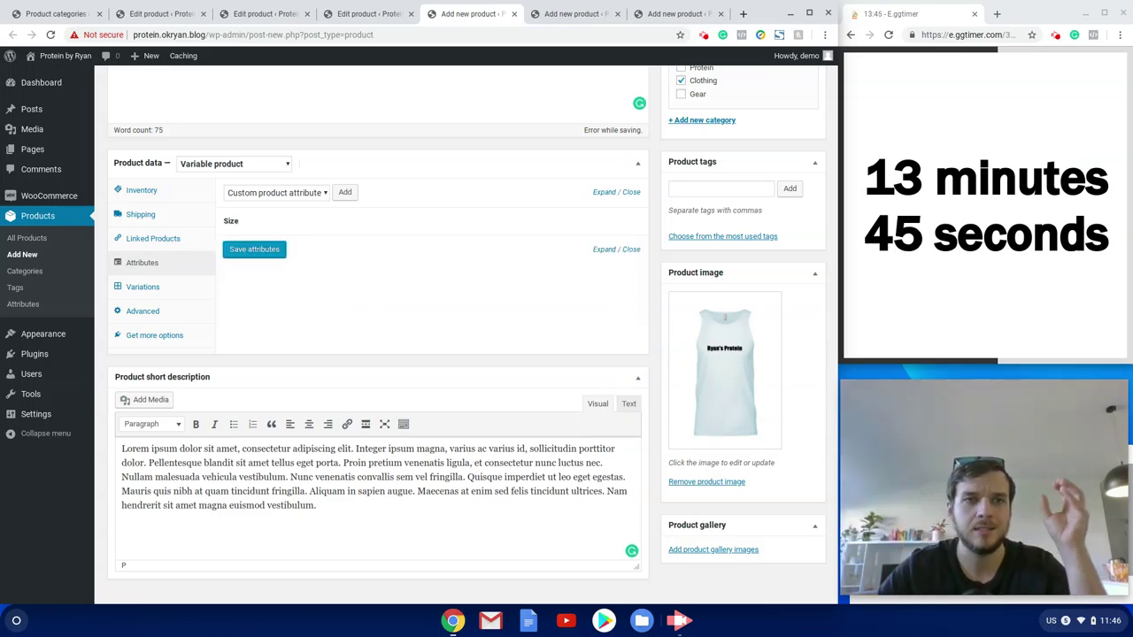
Create the shirt's variations from all attributes.
click(142, 287)
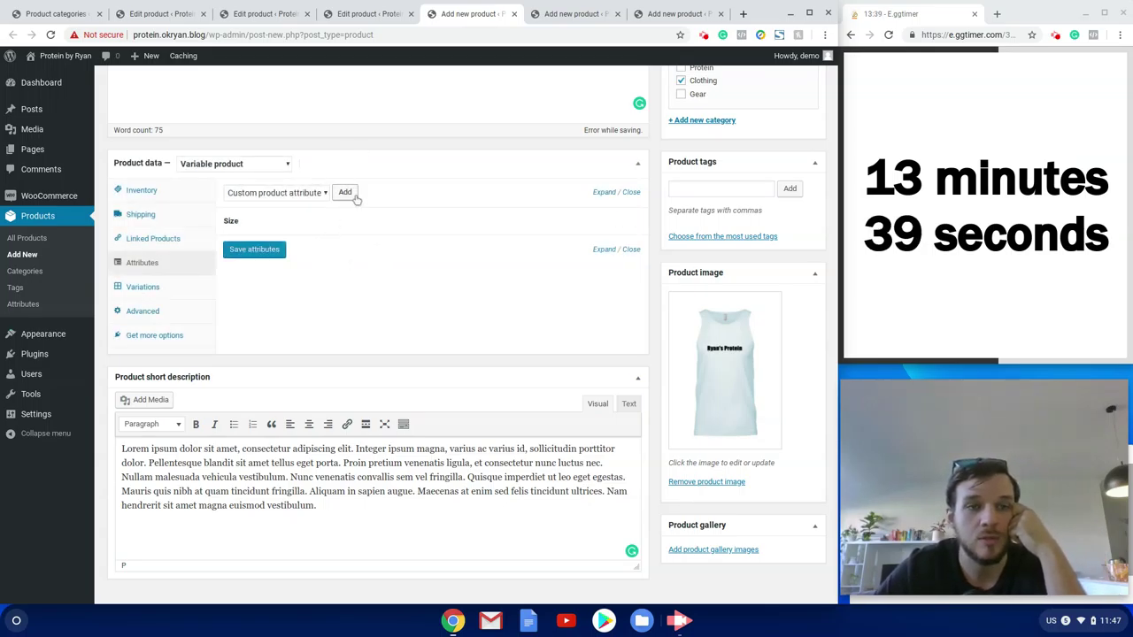
click(179, 289)
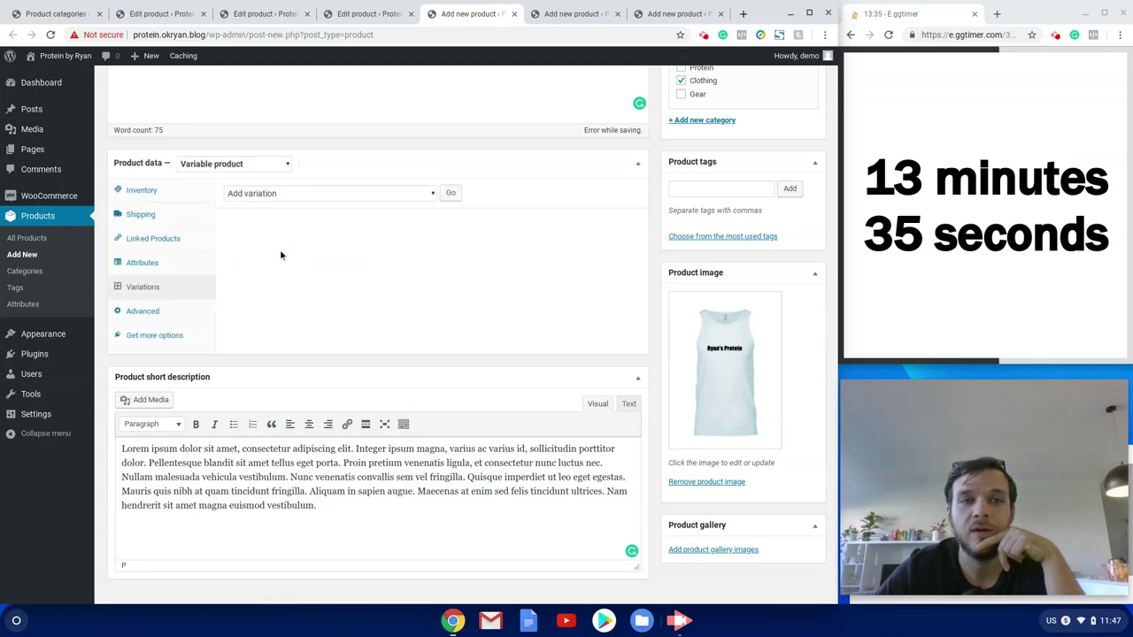
click(304, 197)
click(290, 231)
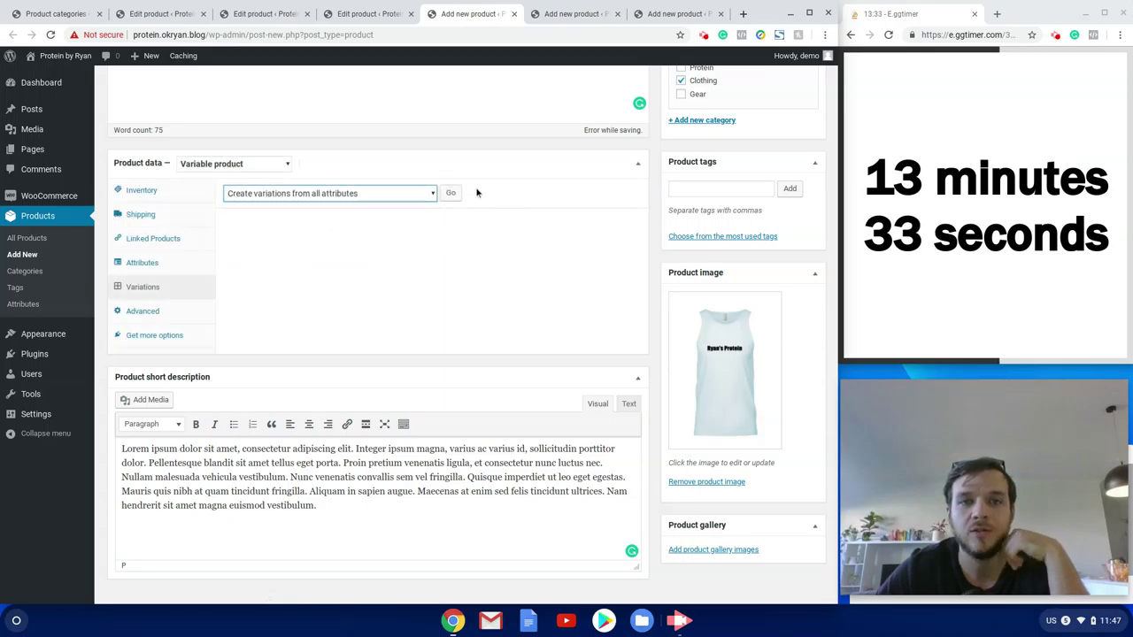
click(450, 193)
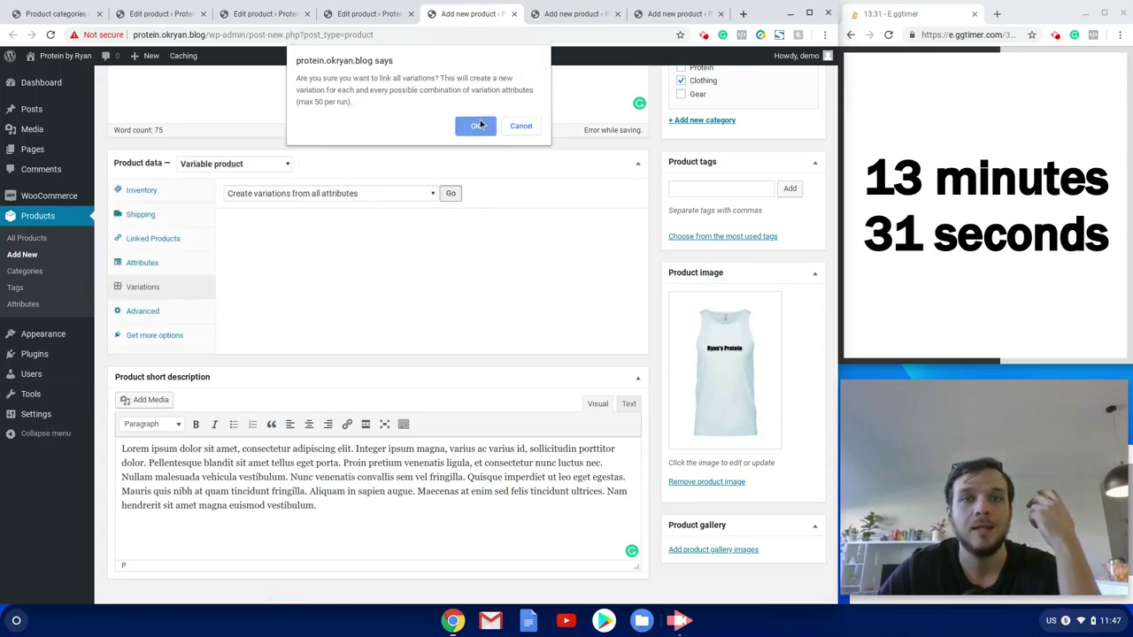
click(477, 125)
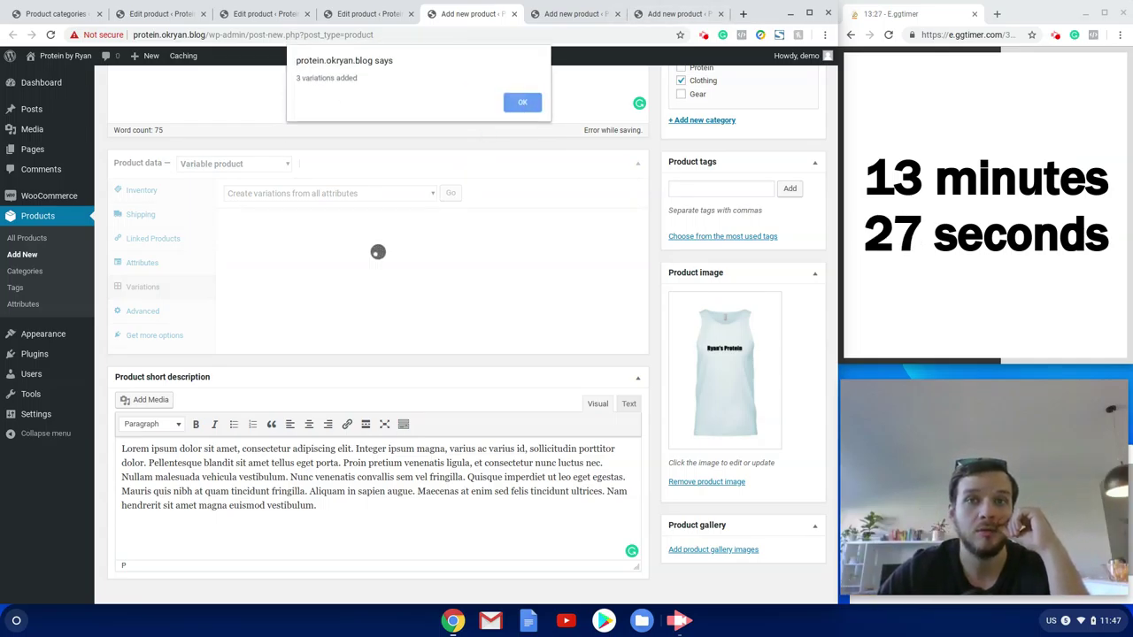
key(Return)
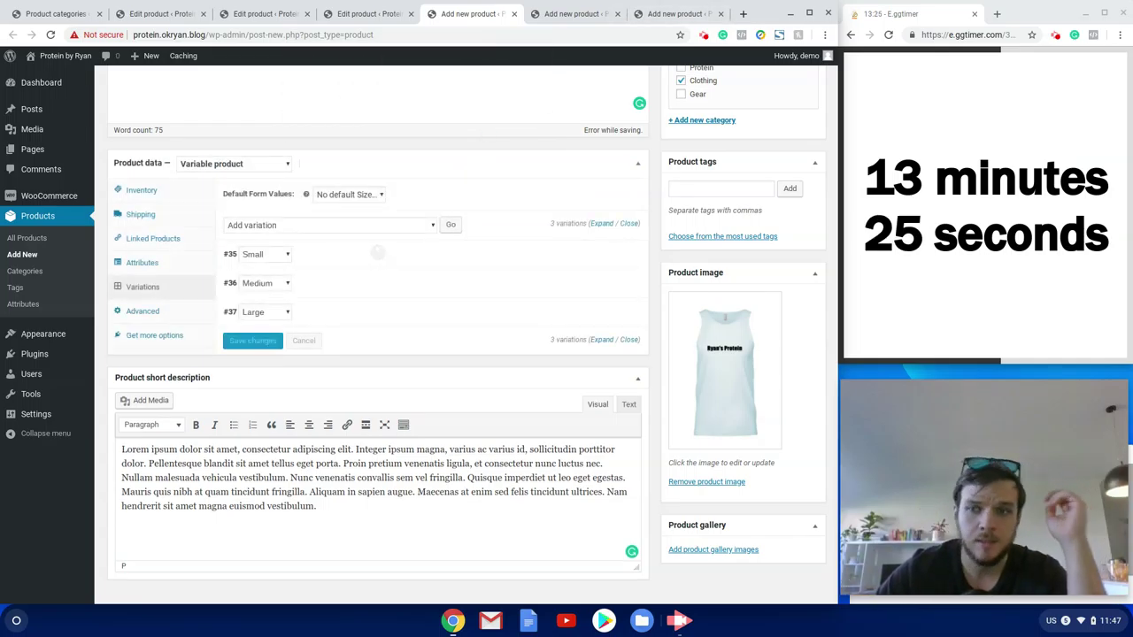
Set the regular price of the Small shirt variation to $50.
click(370, 260)
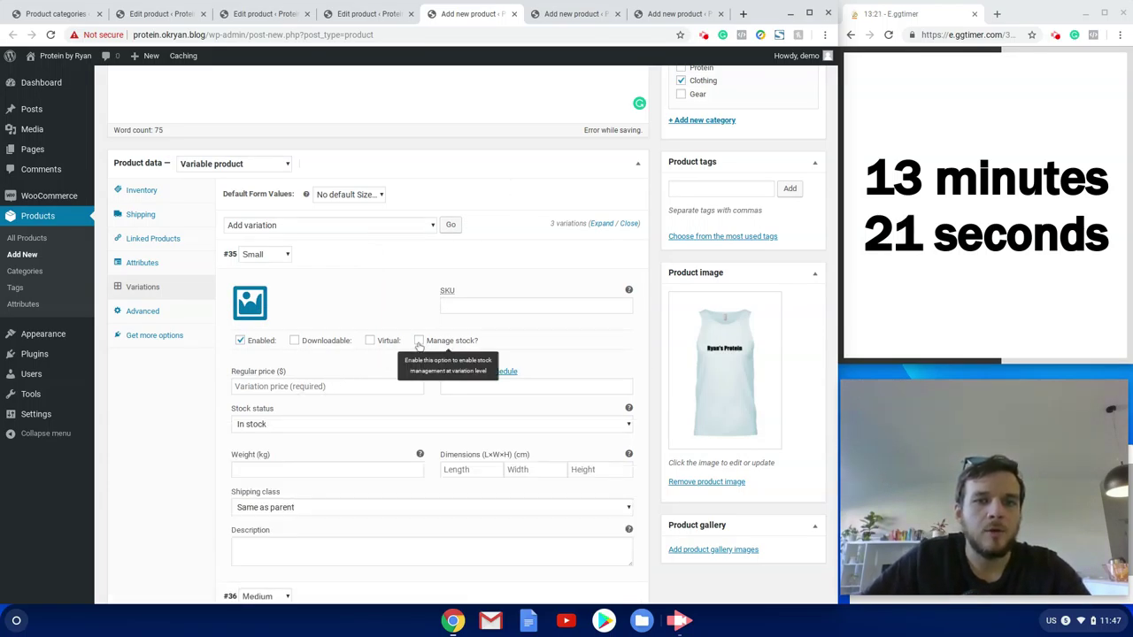
click(307, 387)
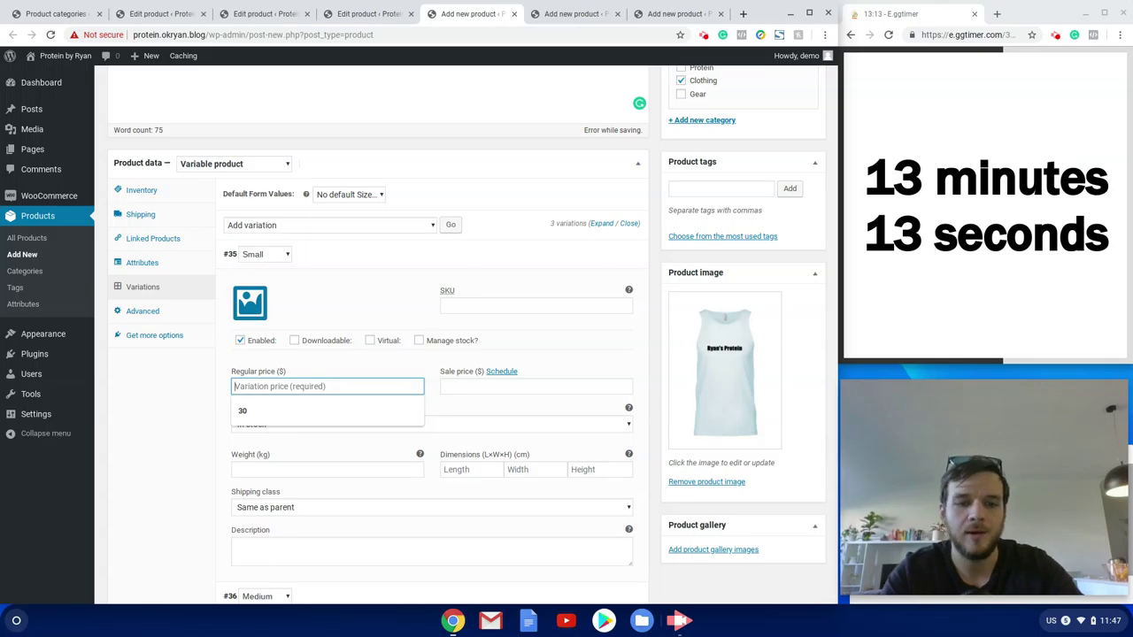
text(50)
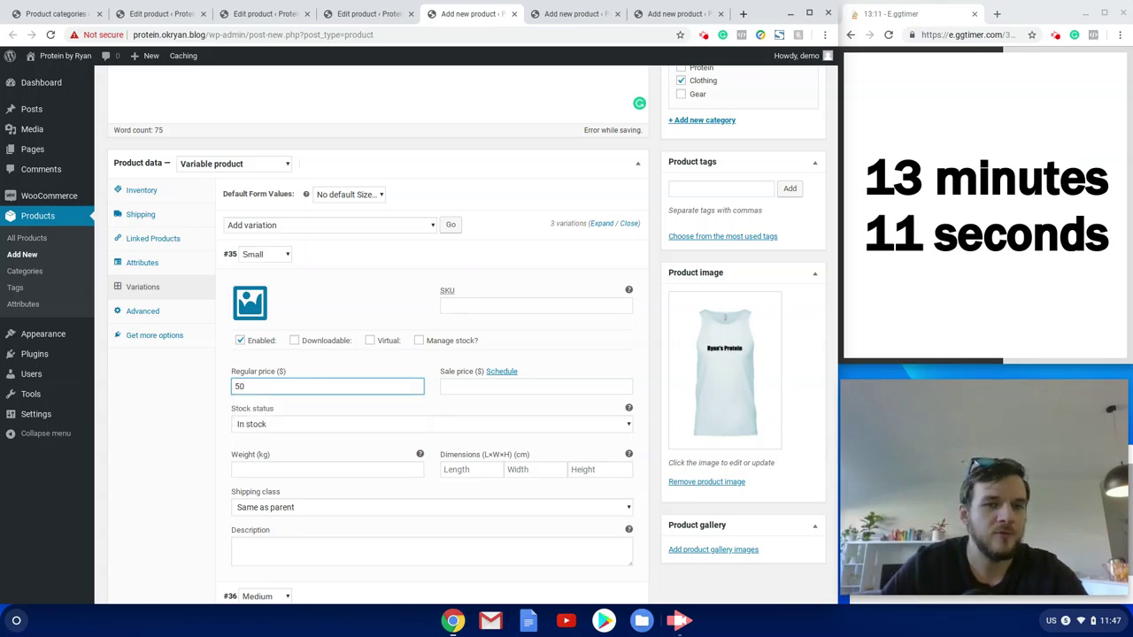
Review the Small variation's shipping class choices and check the shipping class set on the parent shirt product.
click(267, 509)
click(220, 506)
click(138, 217)
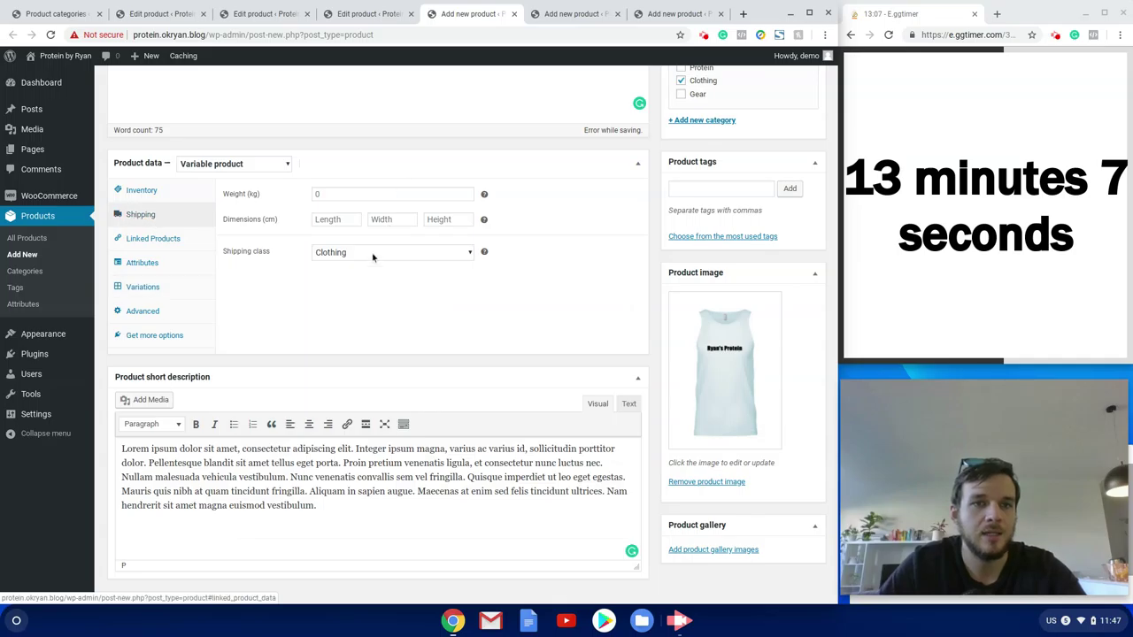
Return to the shirt's variations and set the regular price of the Medium variation to $50.
click(144, 288)
scroll(305, 489, down, 2)
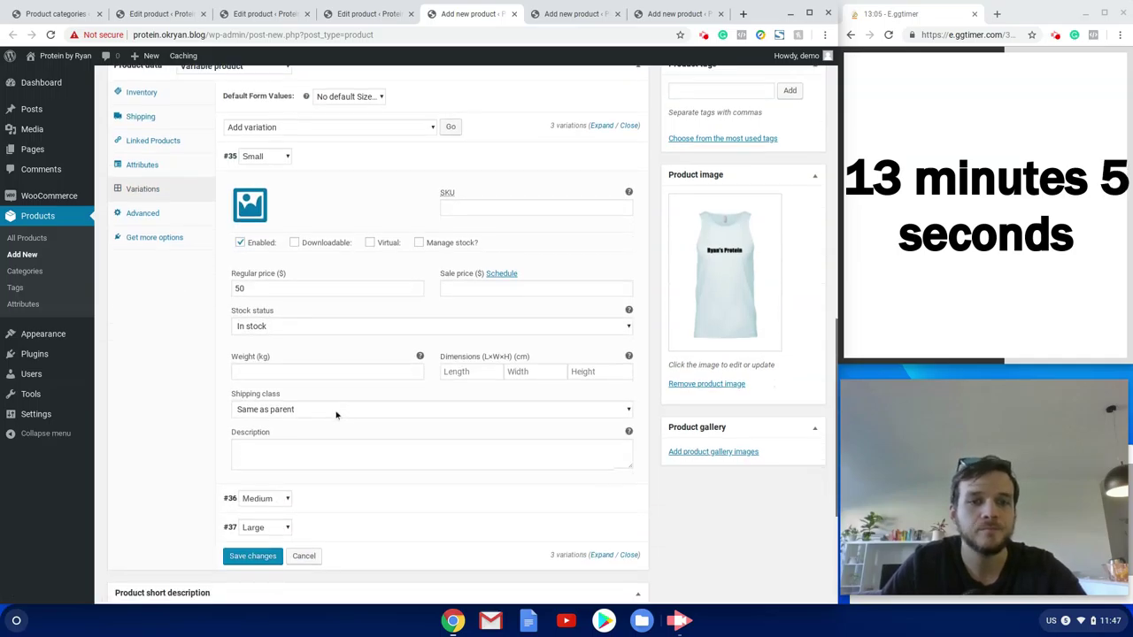
click(287, 565)
text(50)
Expand the Large shirt variation and set its regular price to $50.
scroll(291, 576, down, 3)
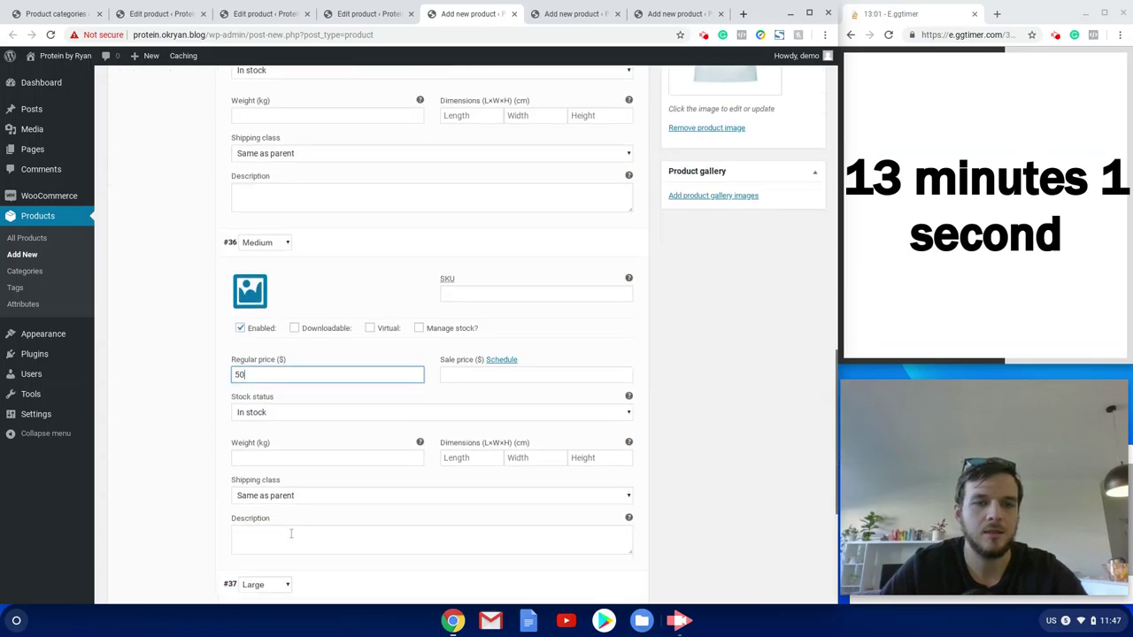
scroll(262, 429, down, 3)
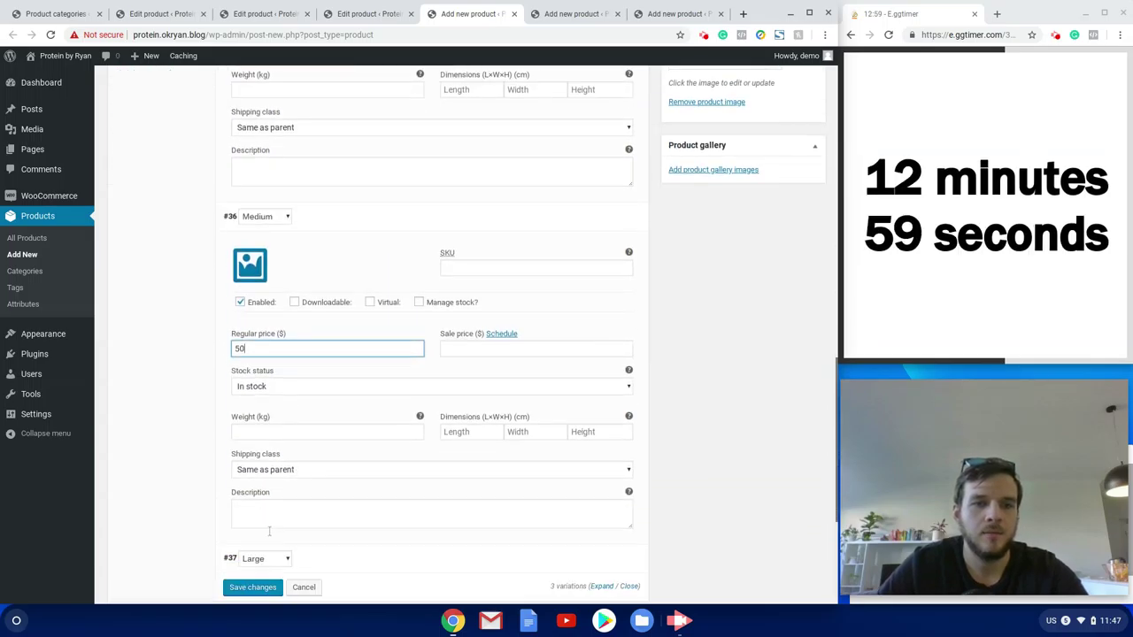
click(309, 406)
click(305, 379)
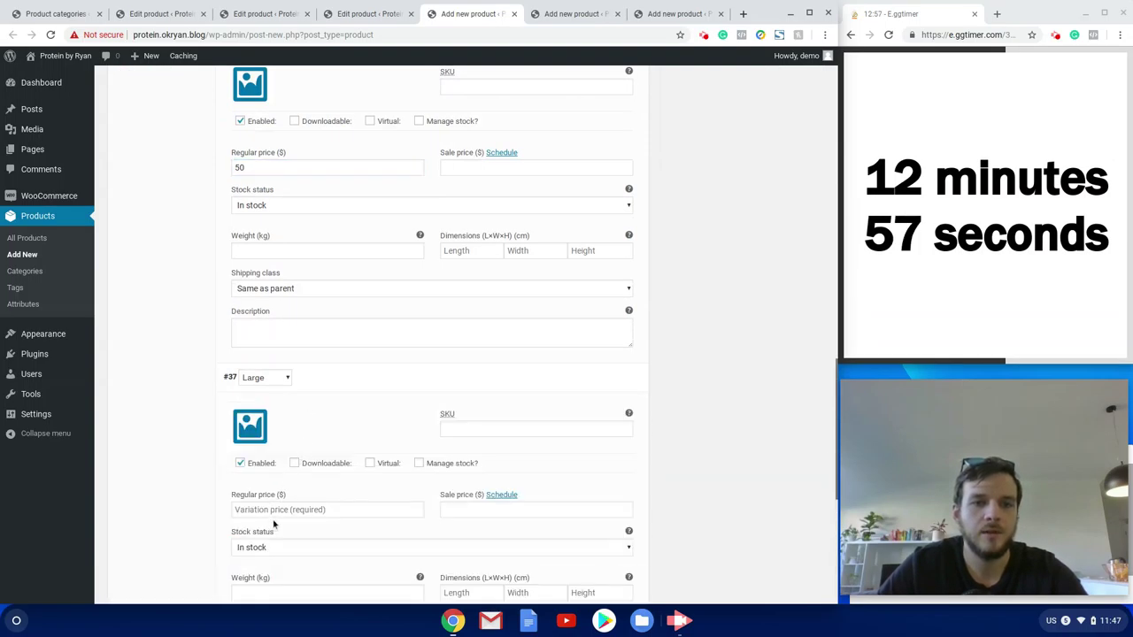
click(276, 511)
text(50)
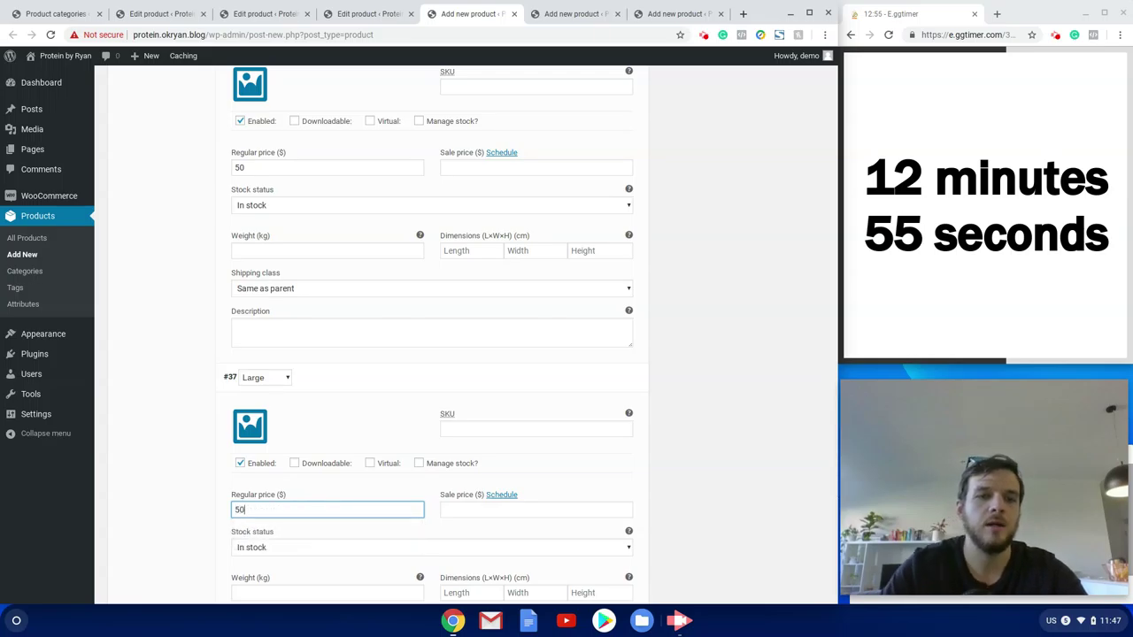
Save the changes to the shirt product's Small, Medium and Large variations.
scroll(253, 468, down, 3)
click(253, 466)
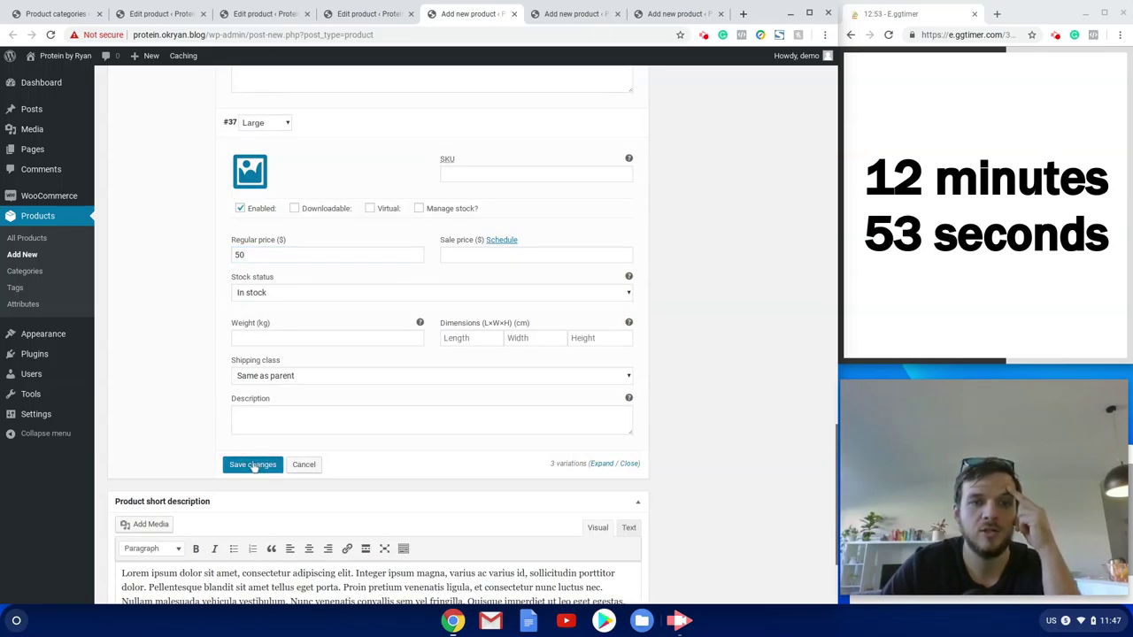
Mark the chocolate protein product as featured in its catalog visibility settings and update the product.
click(152, 13)
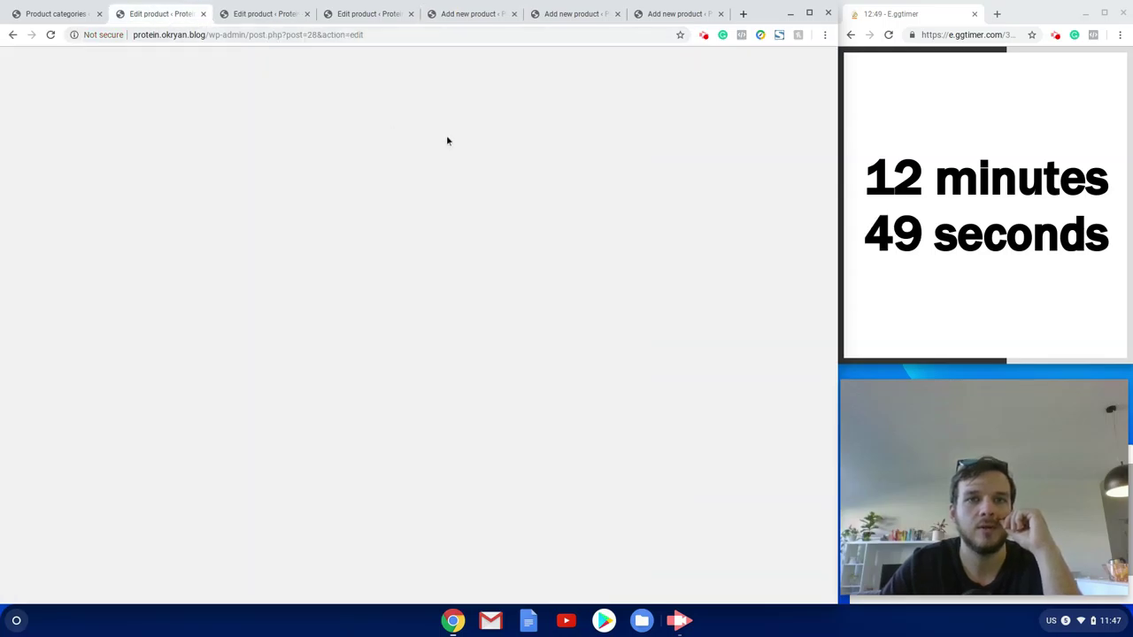
scroll(686, 355, down, 5)
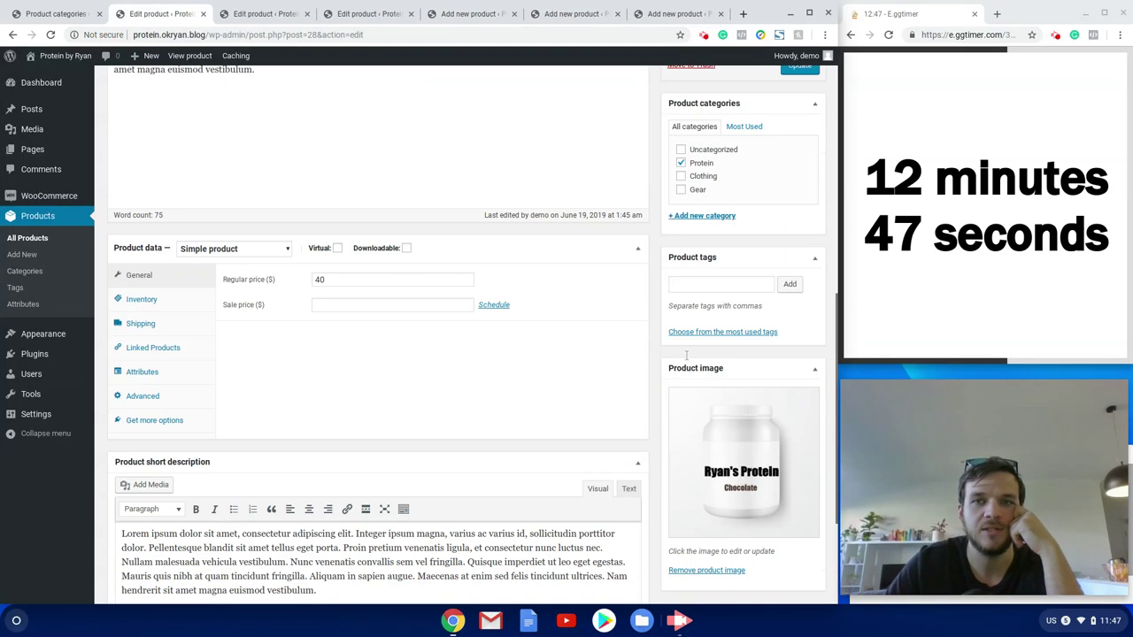
scroll(686, 355, up, 3)
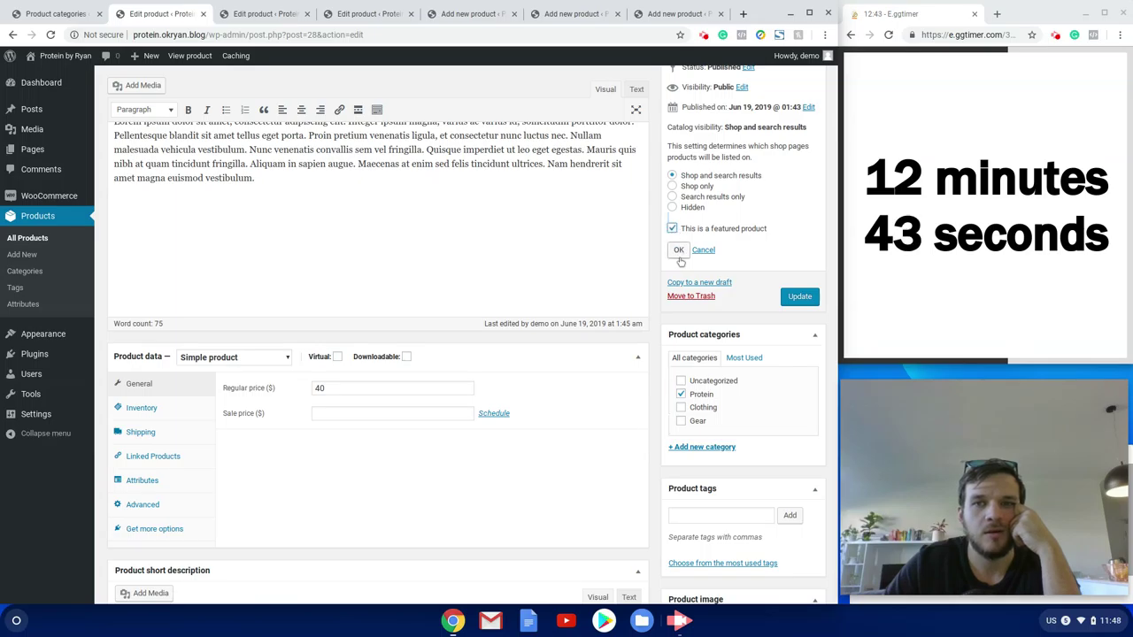
click(679, 253)
click(799, 173)
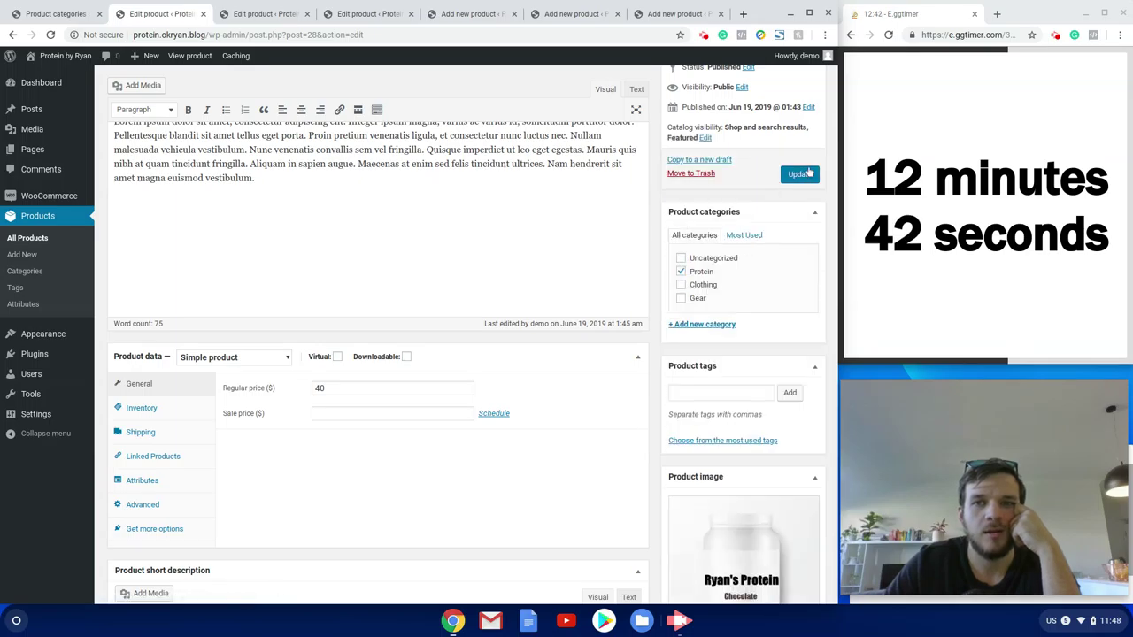
Mark the Strawberry Protein product as featured in its catalog visibility settings and update it.
click(258, 15)
scroll(301, 273, down, 4)
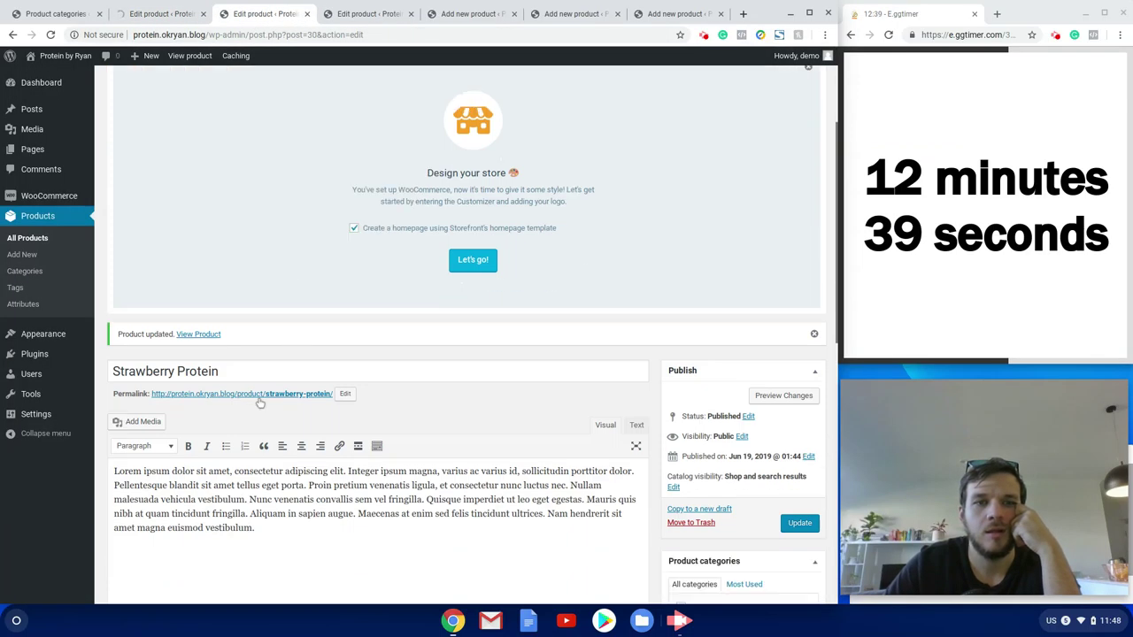
scroll(260, 403, down, 3)
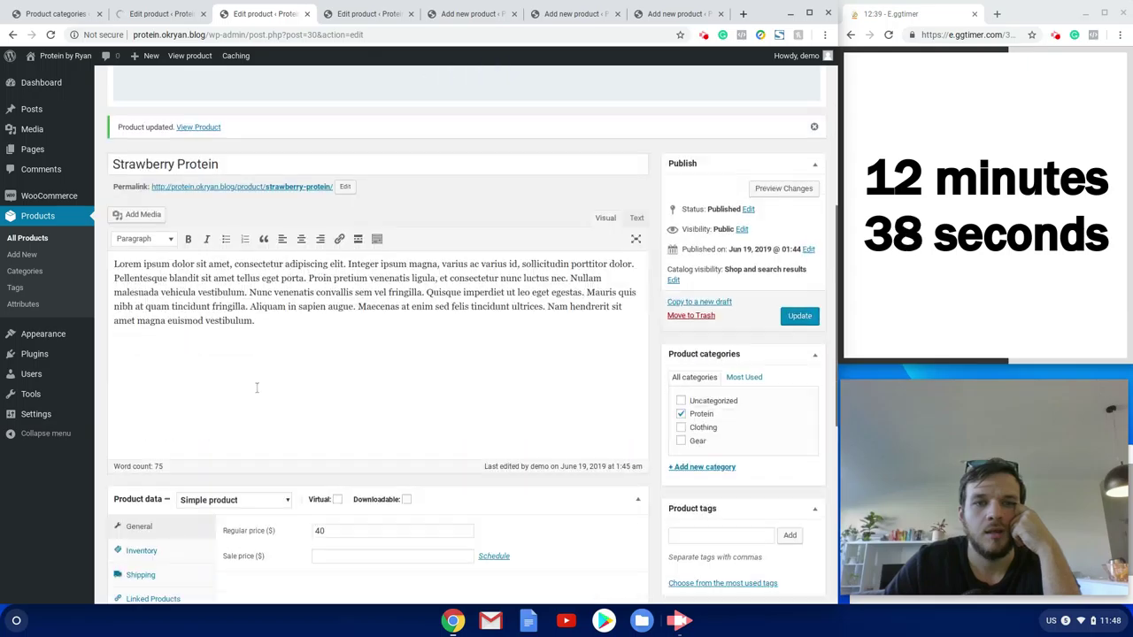
click(674, 280)
click(672, 371)
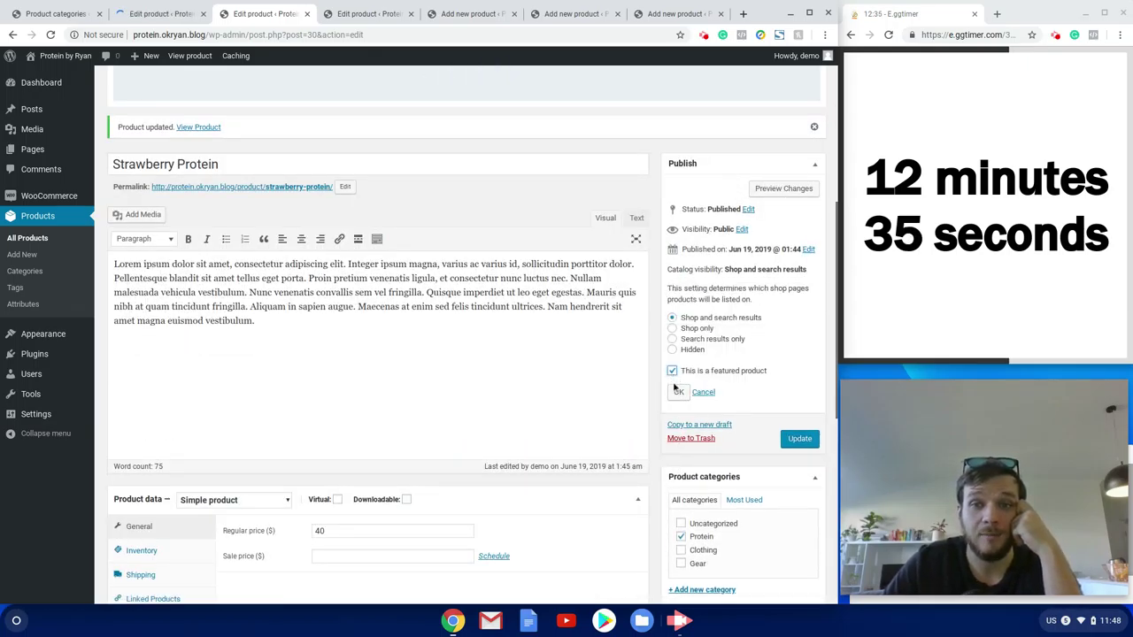
click(678, 391)
click(791, 319)
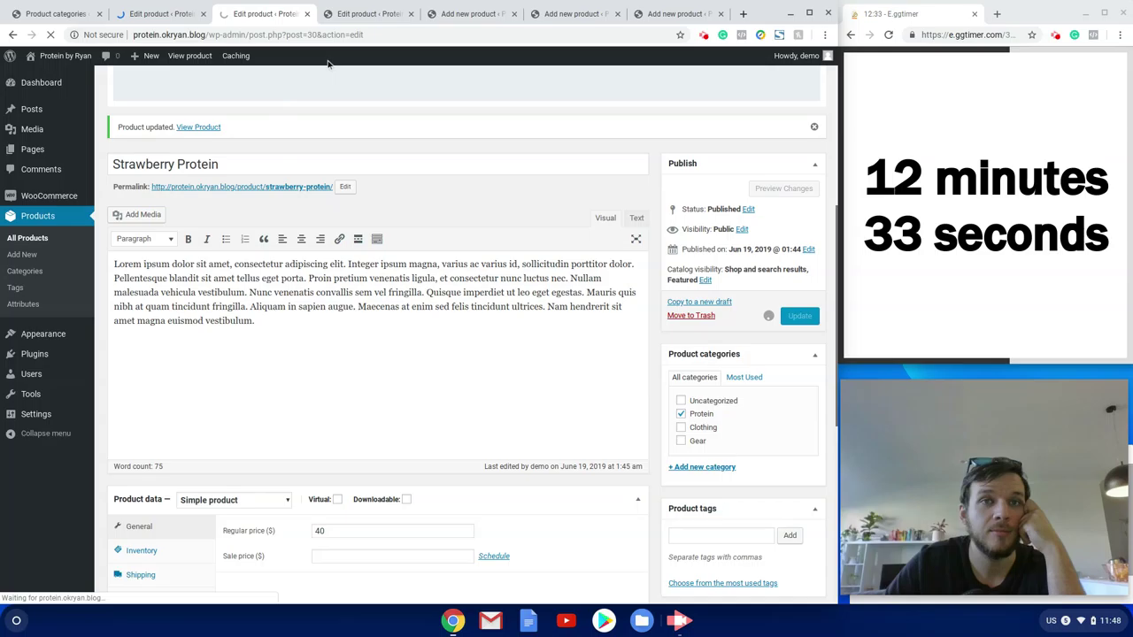
Mark the Vanilla Protein product as featured in its catalog visibility settings and update it.
click(363, 13)
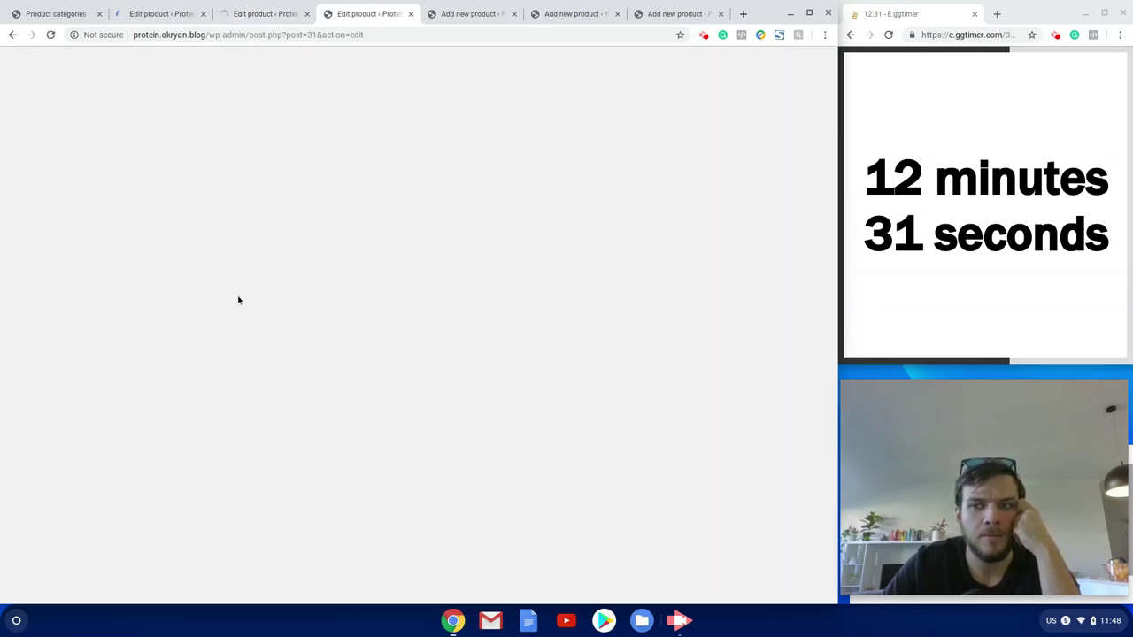
scroll(302, 408, down, 4)
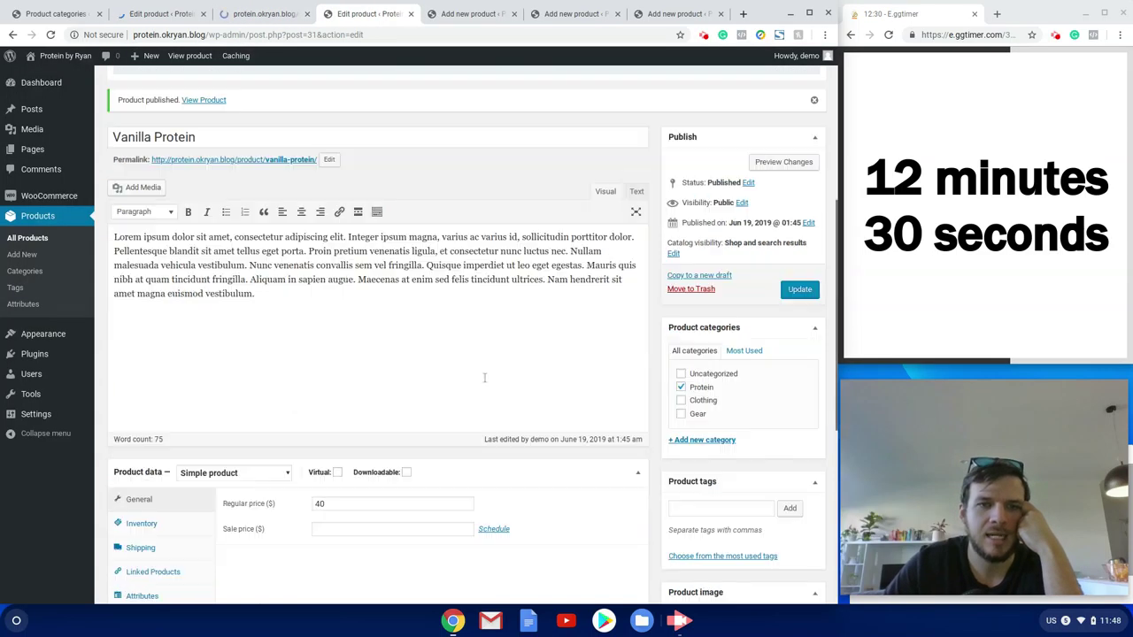
click(674, 254)
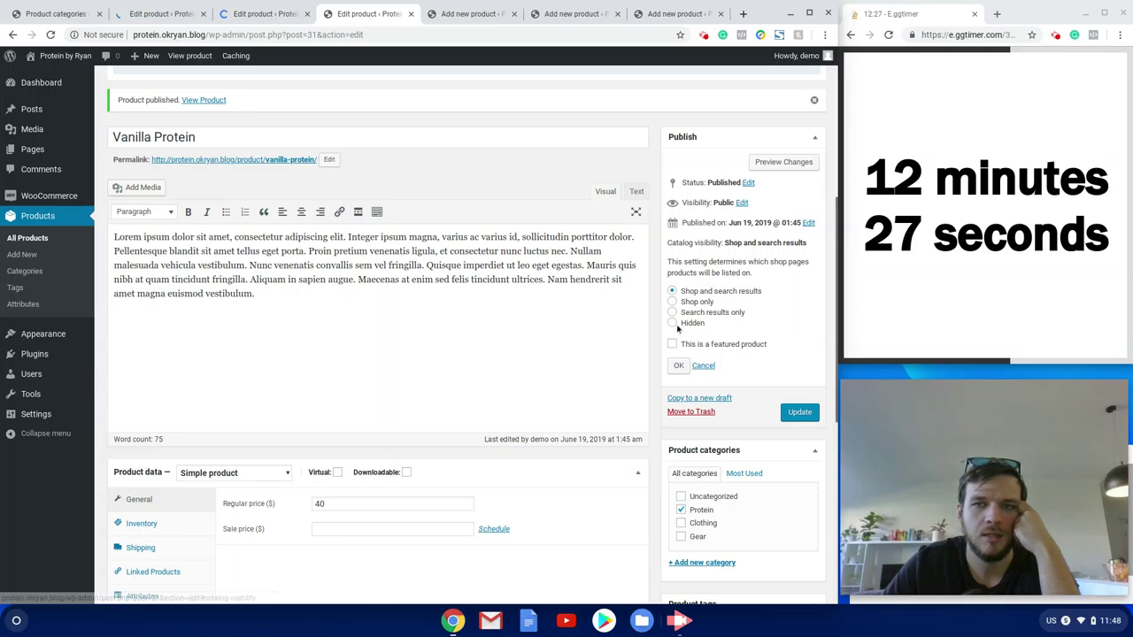
click(678, 366)
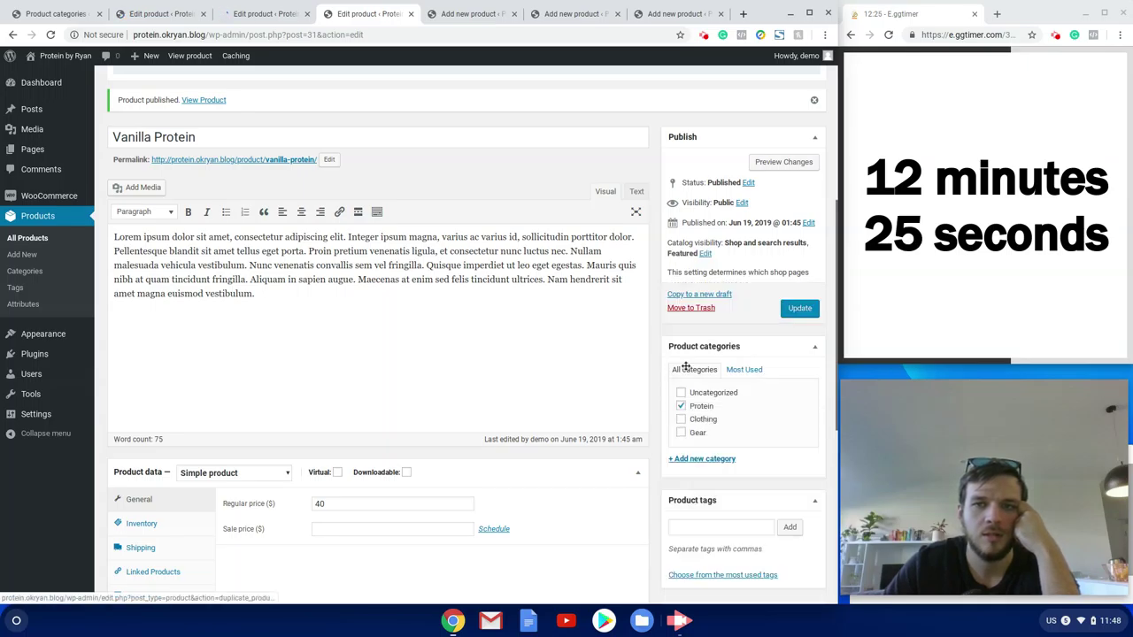
click(802, 293)
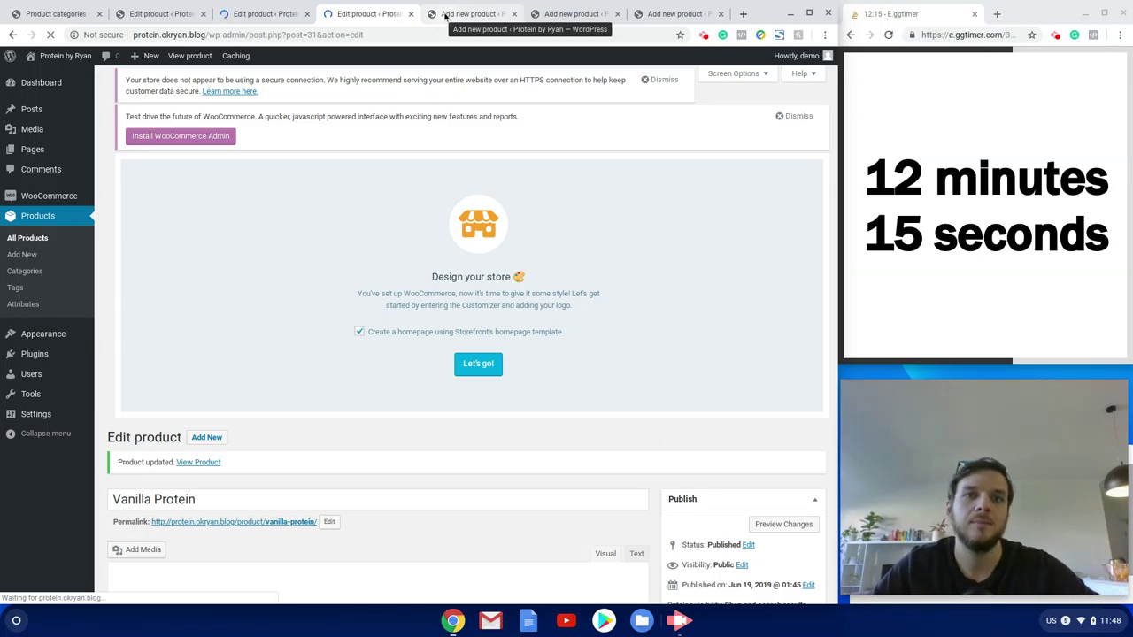
Mark the Protein by Ryan Shirt product as featured in its catalog visibility settings and publish it.
click(445, 16)
scroll(589, 431, up, 4)
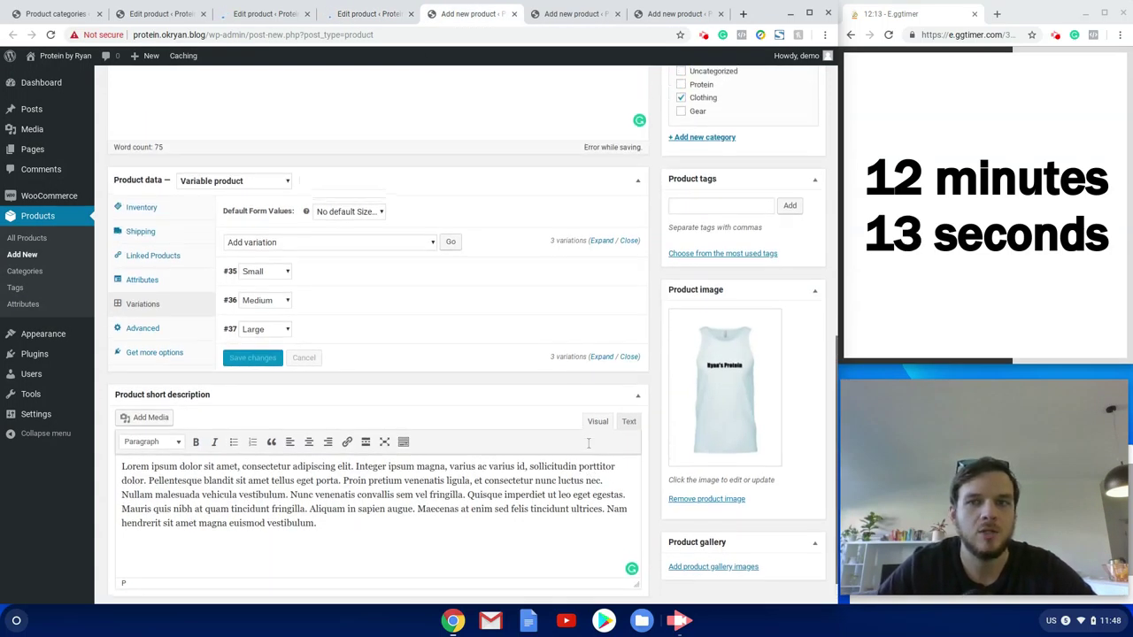
scroll(718, 435, up, 3)
scroll(718, 435, down, 3)
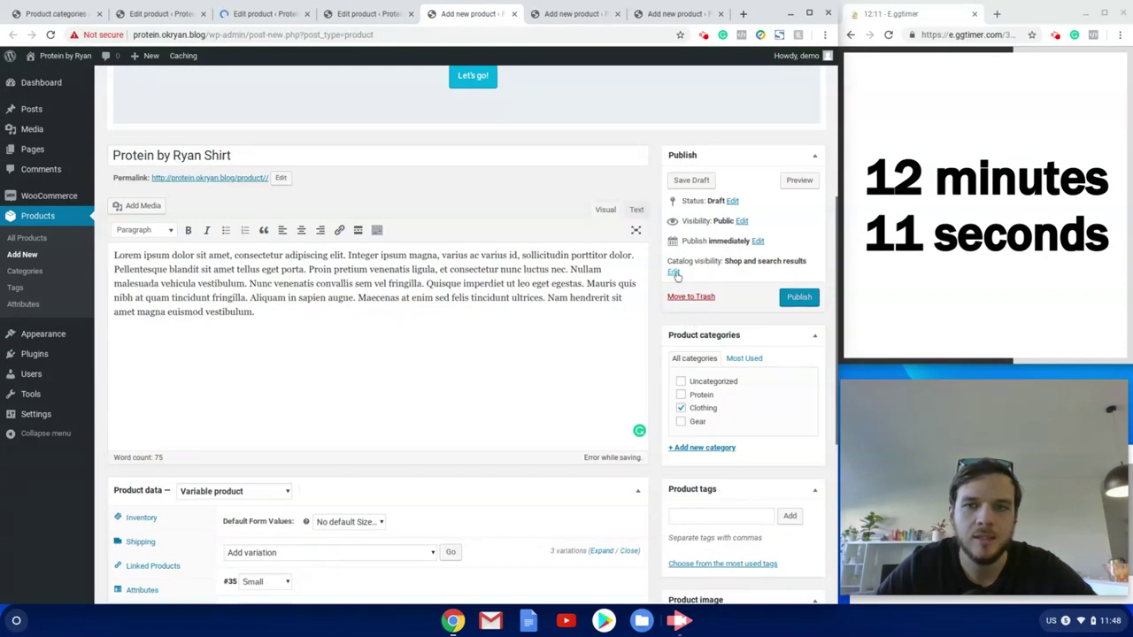
click(676, 272)
click(672, 362)
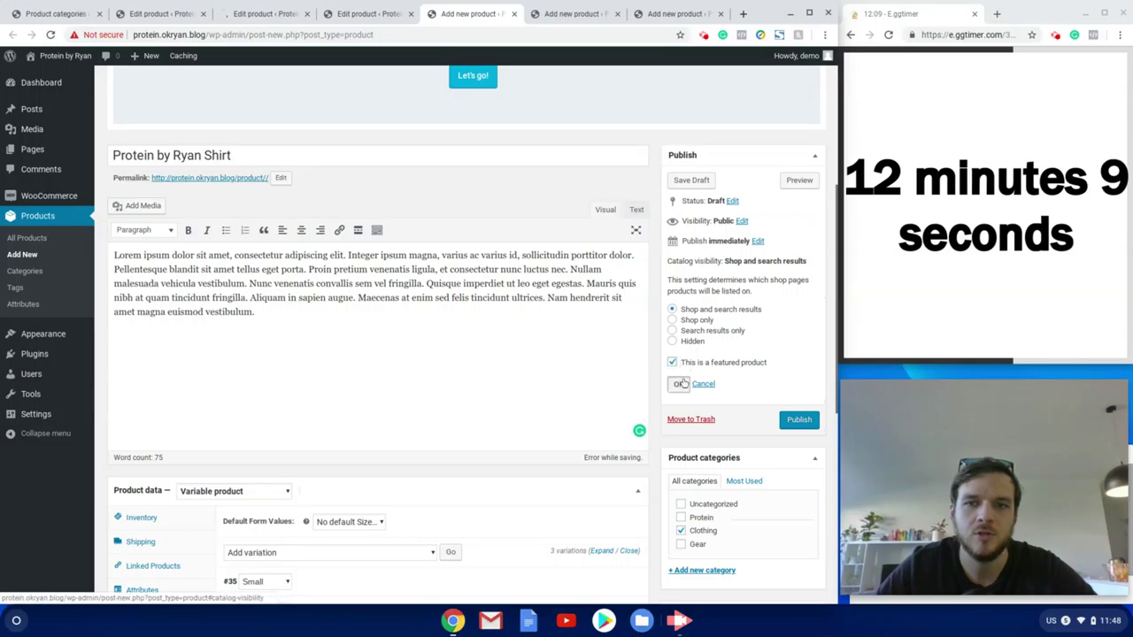
click(678, 384)
click(800, 296)
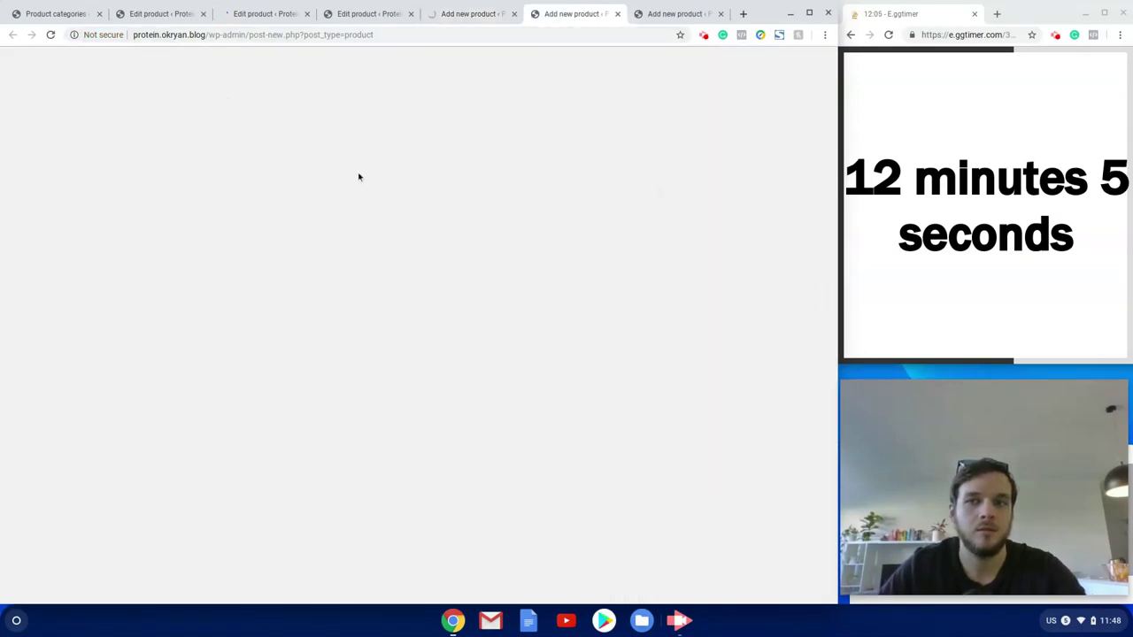
Name the new product "Protein Shaker" and fill its description and short description with the Lorem ipsum paragraph.
scroll(301, 243, down, 1)
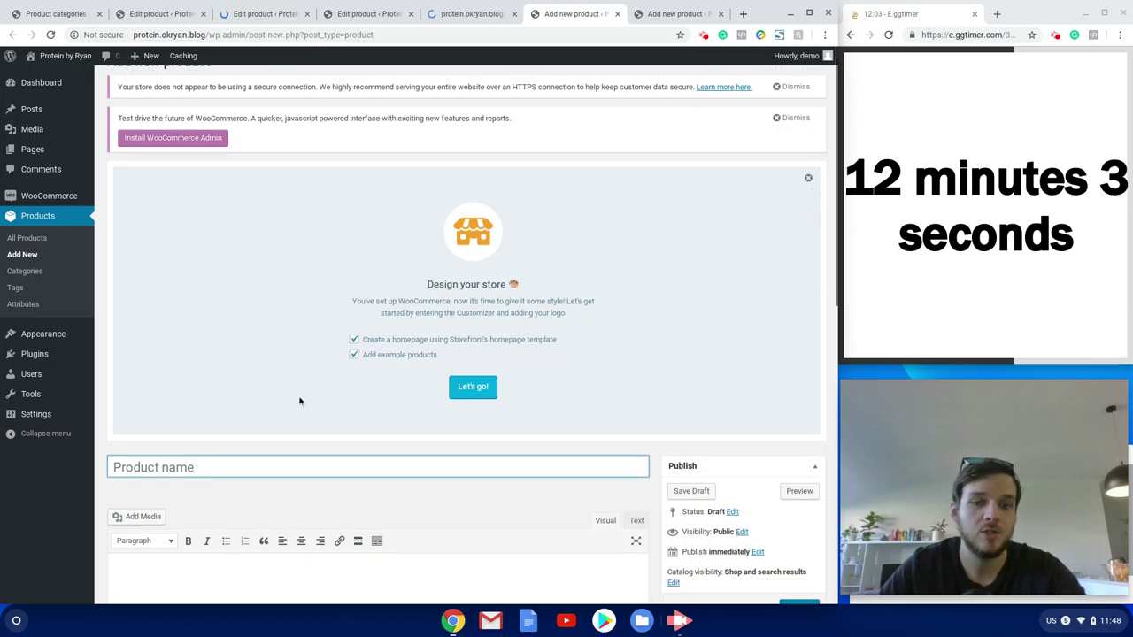
text(Pro)
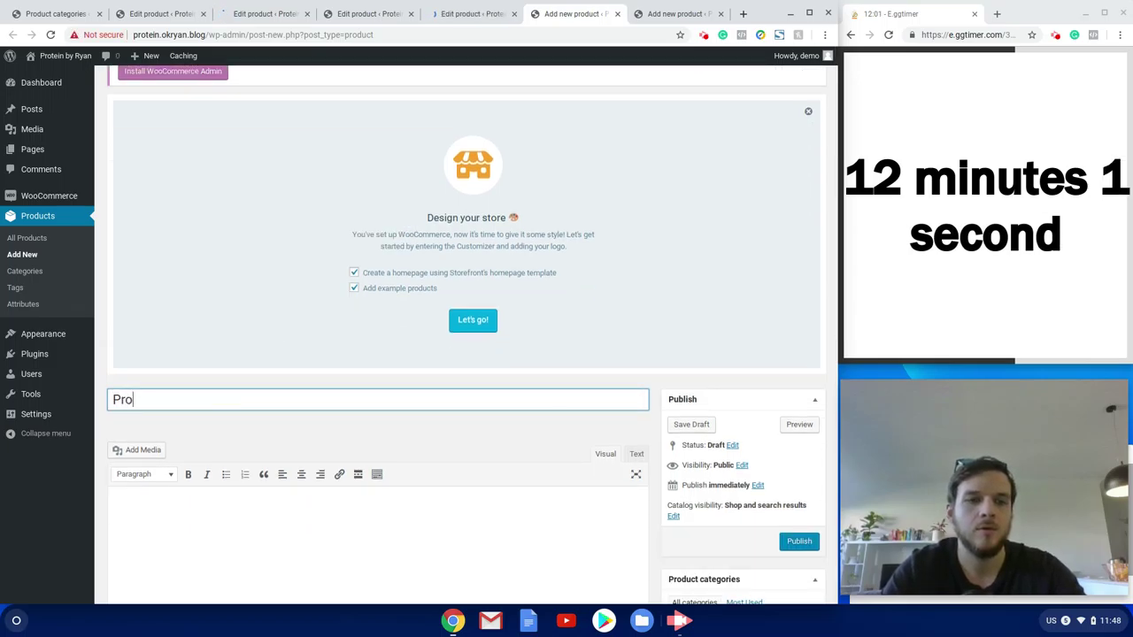
text(tein Shaker)
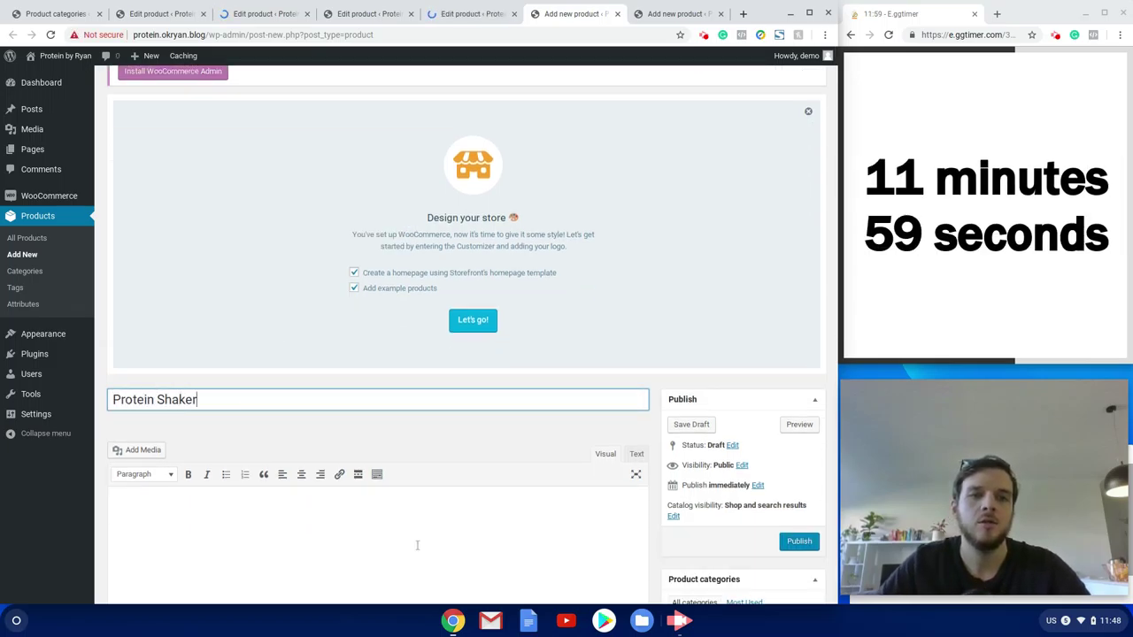
scroll(327, 362, down, 3)
scroll(334, 371, down, 4)
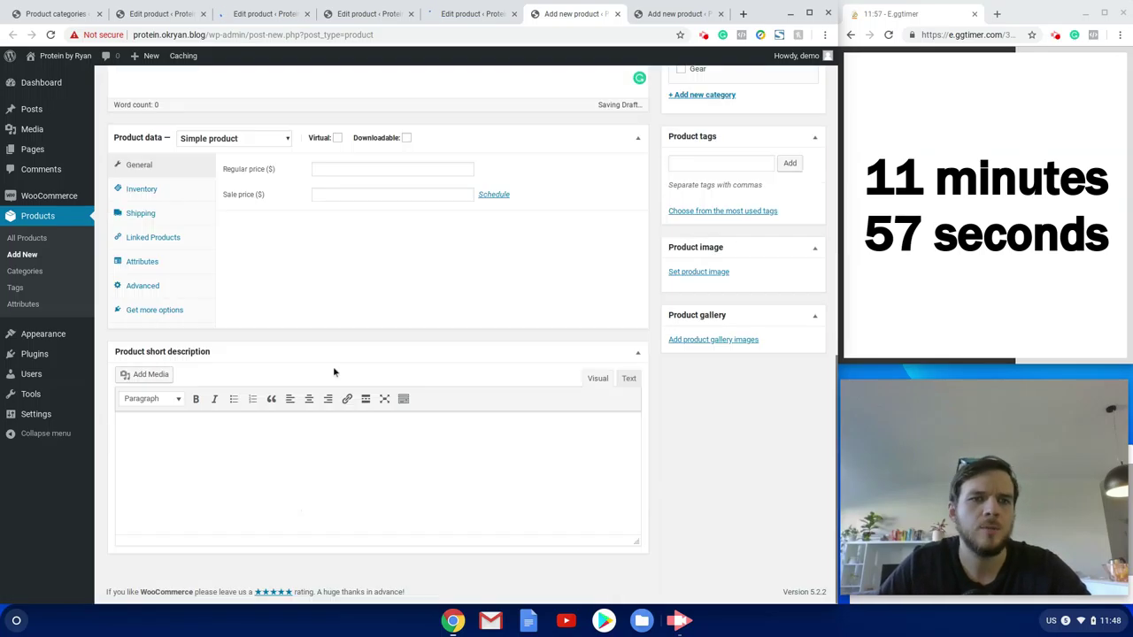
click(319, 478)
text(Lorem ipsum dolor sit amet, consectetur adipiscing elit. Integer ipsum magna, varius ac varius id, sollicitudin porttitor dolor. Pellentesque blandit sit amet tellus eget porta. Proin pretium venenatis ligula, et consectetur nunc luctus nec. Nullam malesuada vehicula vestibulum. Nunc venenatis convallis sem vel fringilla. Quisque imperdiet ut leo eget egestas. Mauris quis nibh at quam tincidunt fringilla. Aliquam in sapien augue. Maecenas at enim sed felis tincidunt ultrices. Nam hendrerit sit amet magna euismod vestibulum.)
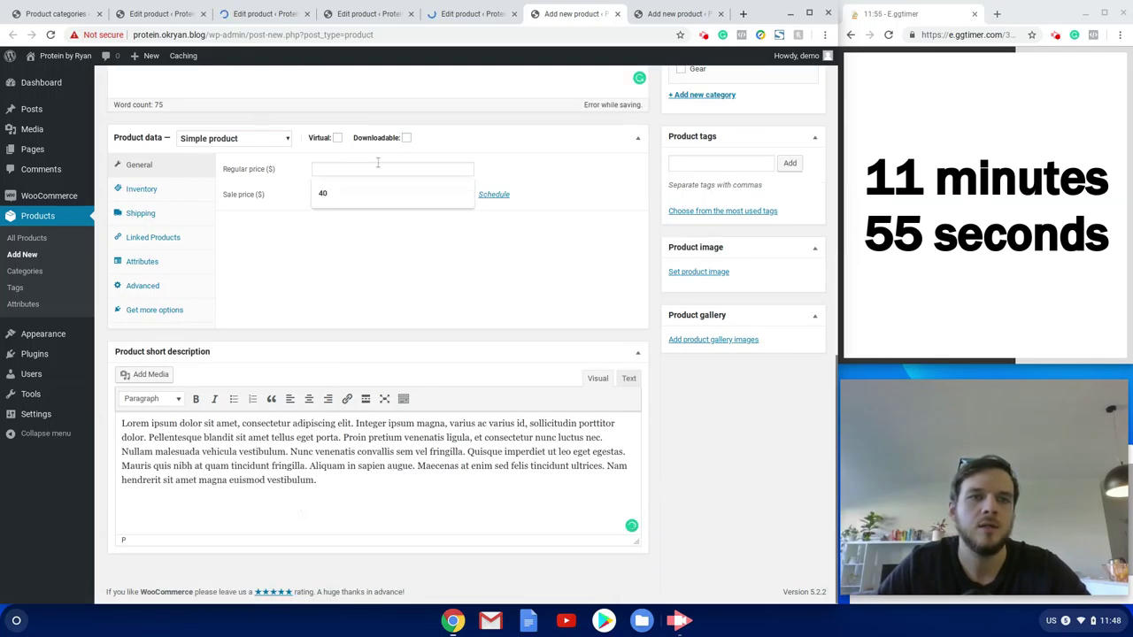
Set the Protein Shaker's regular price to $10 and its shipping class to Gear.
click(378, 168)
text(10)
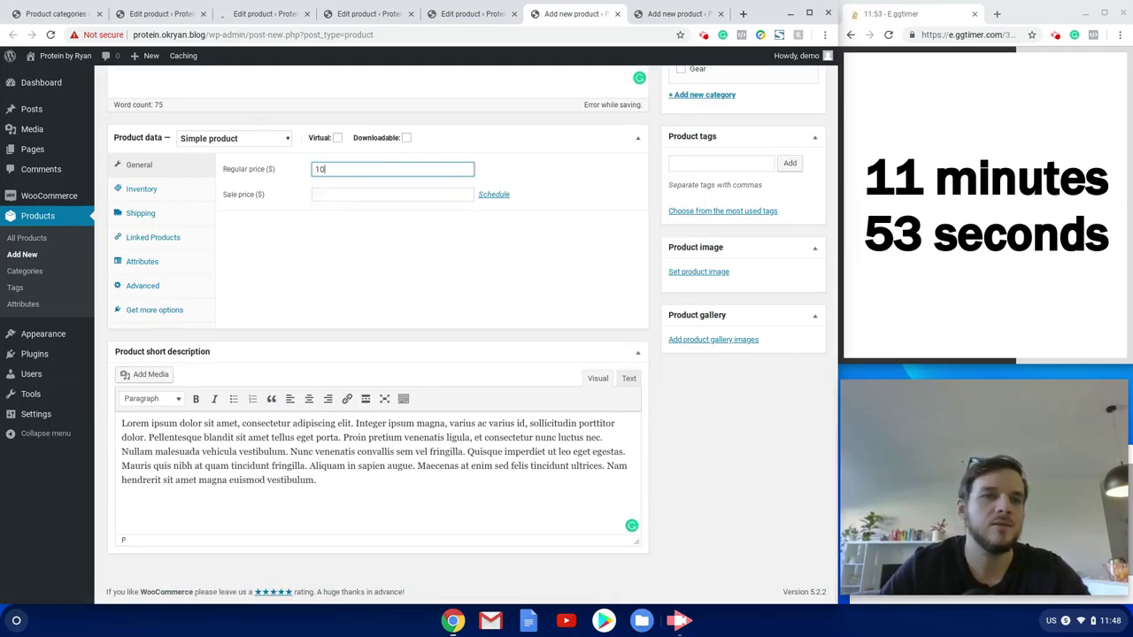
click(316, 194)
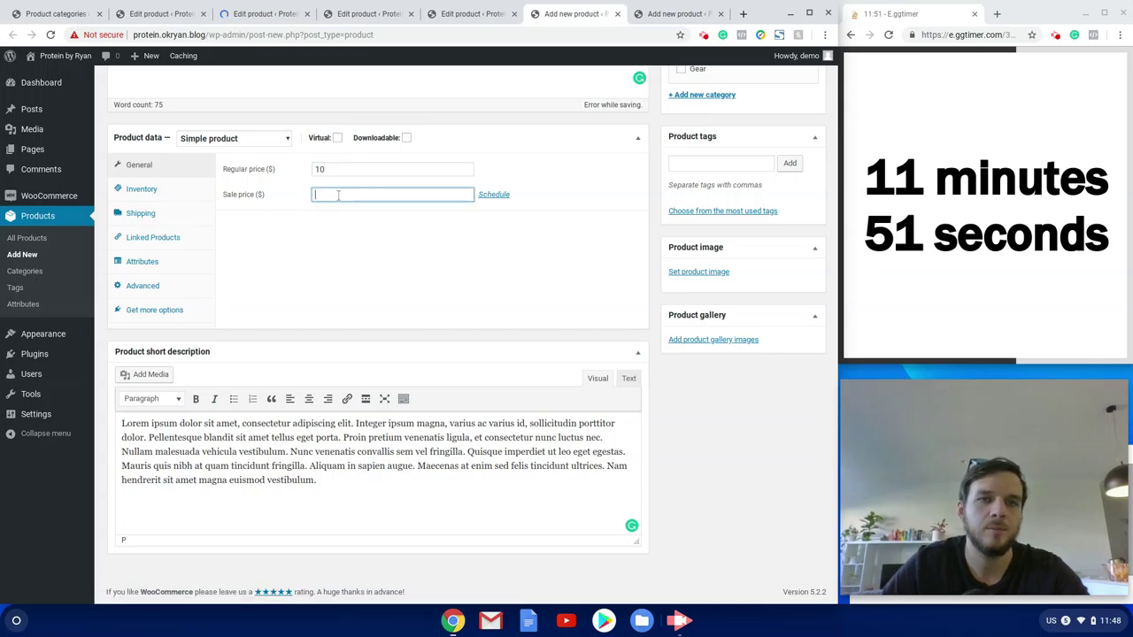
click(148, 188)
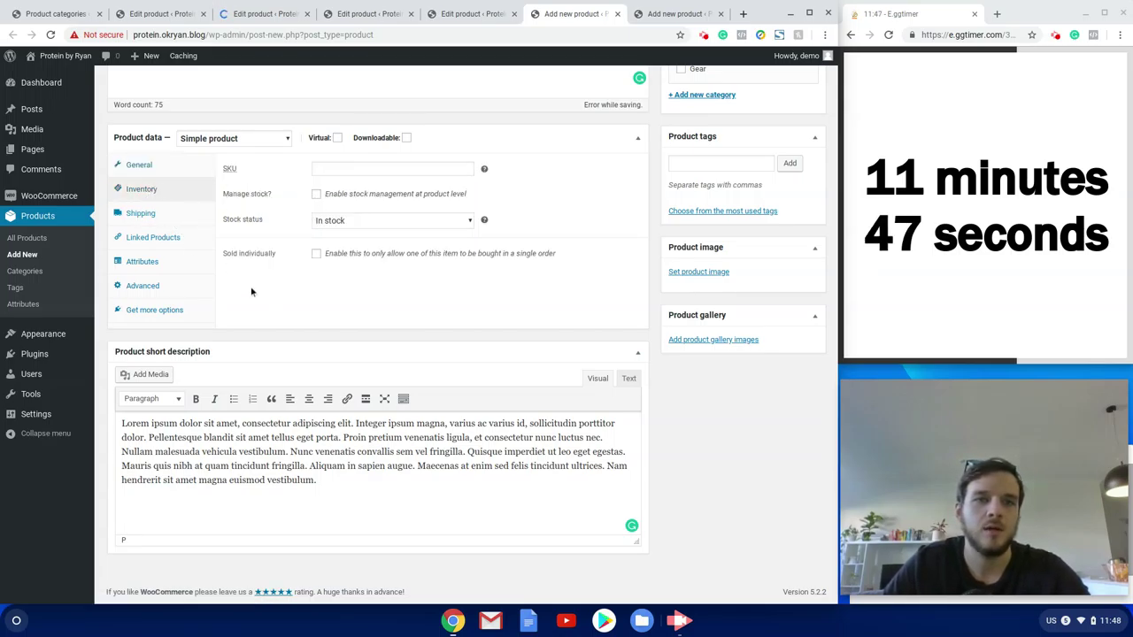
click(142, 215)
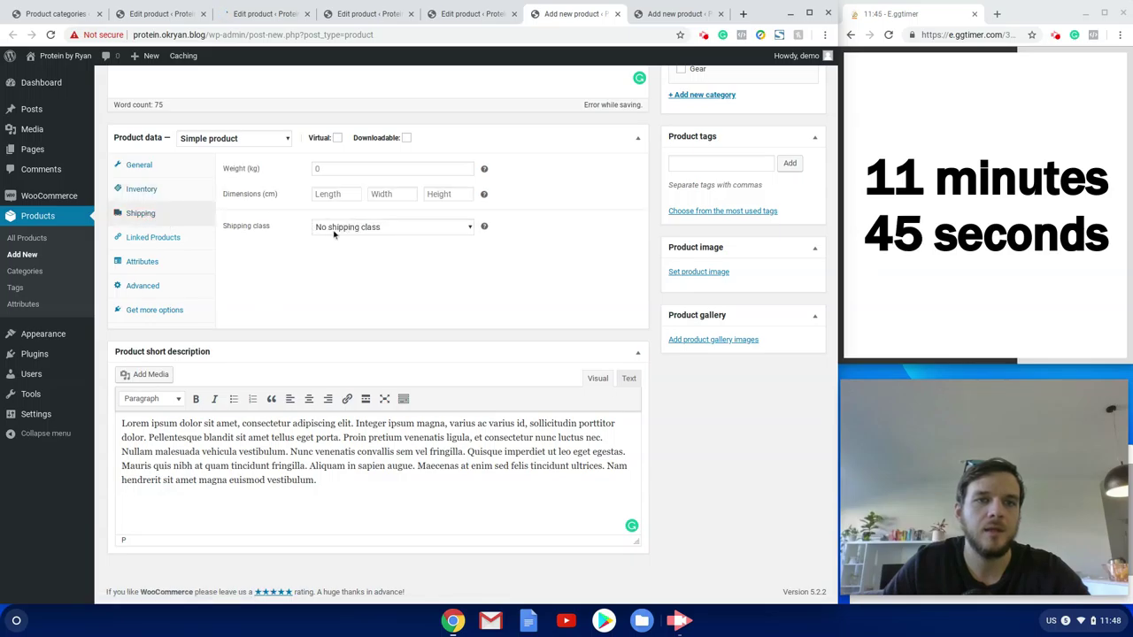
click(333, 234)
click(331, 304)
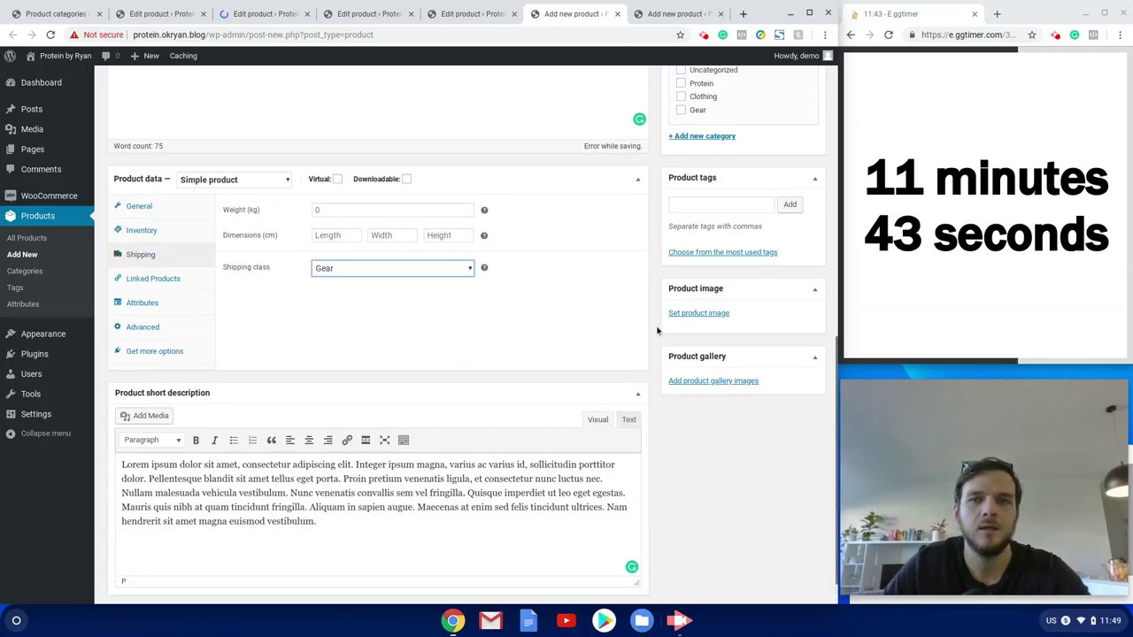
Set the black-lidded shaker bottle picture download-1.jpg from the media library as the product image.
click(700, 324)
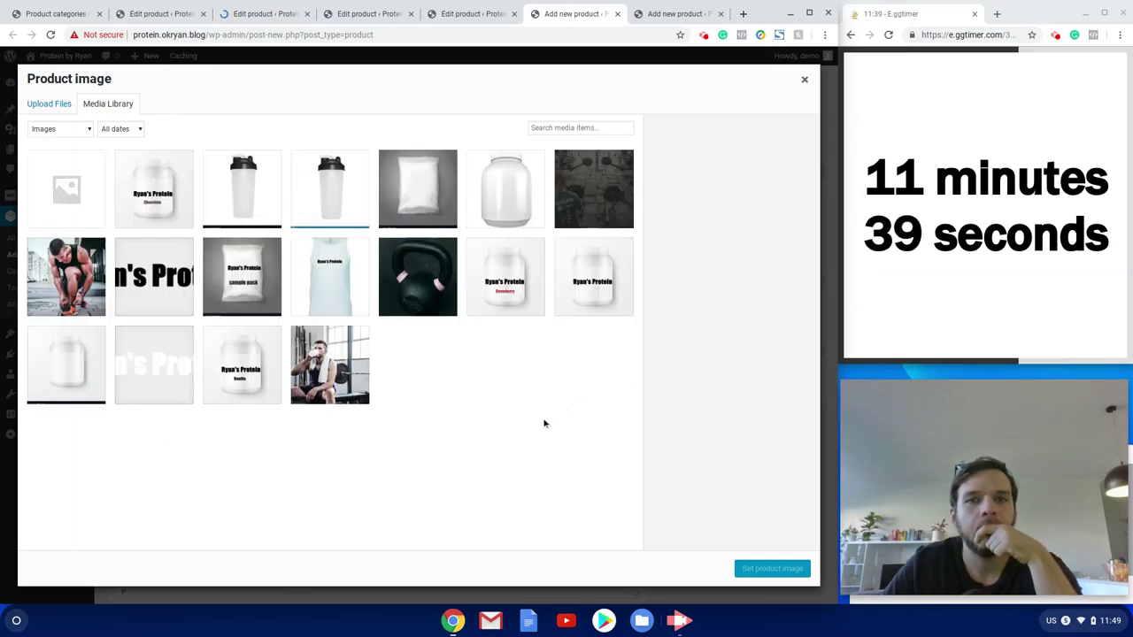
click(230, 187)
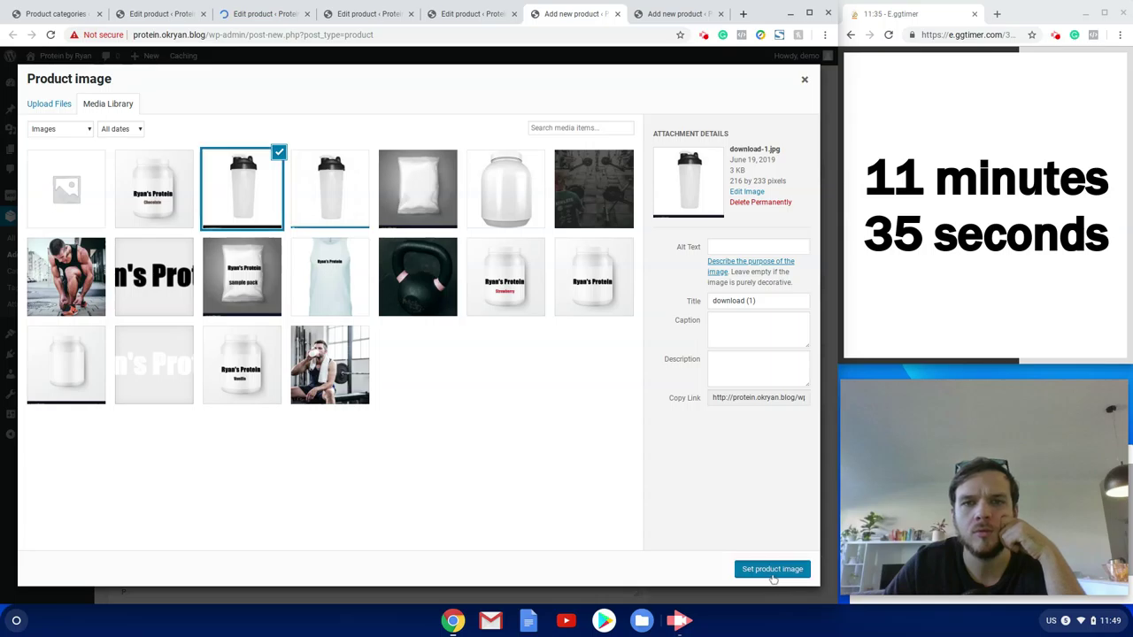
click(773, 576)
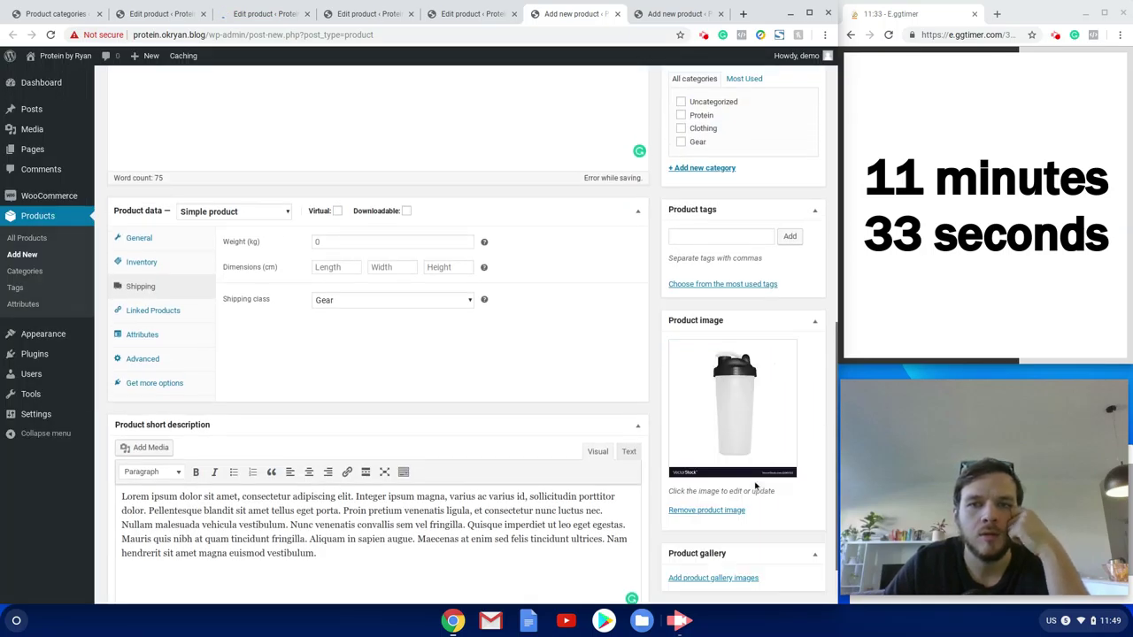
Assign the Protein Shaker to the Gear category only and publish the product.
scroll(724, 558, down, 1)
scroll(723, 567, up, 5)
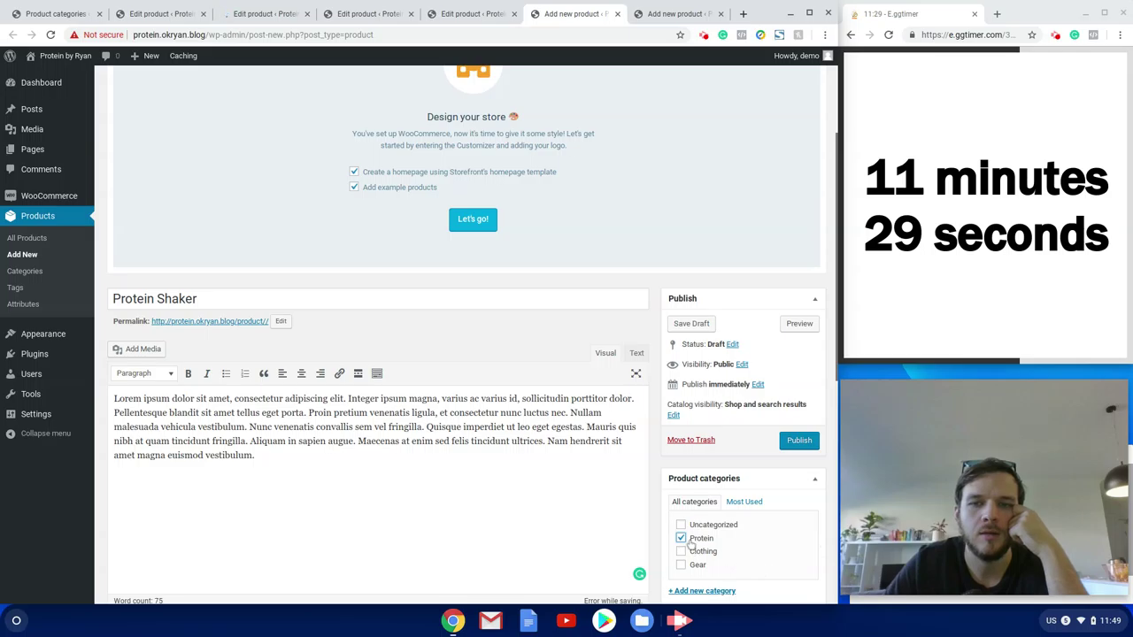
click(681, 538)
click(681, 566)
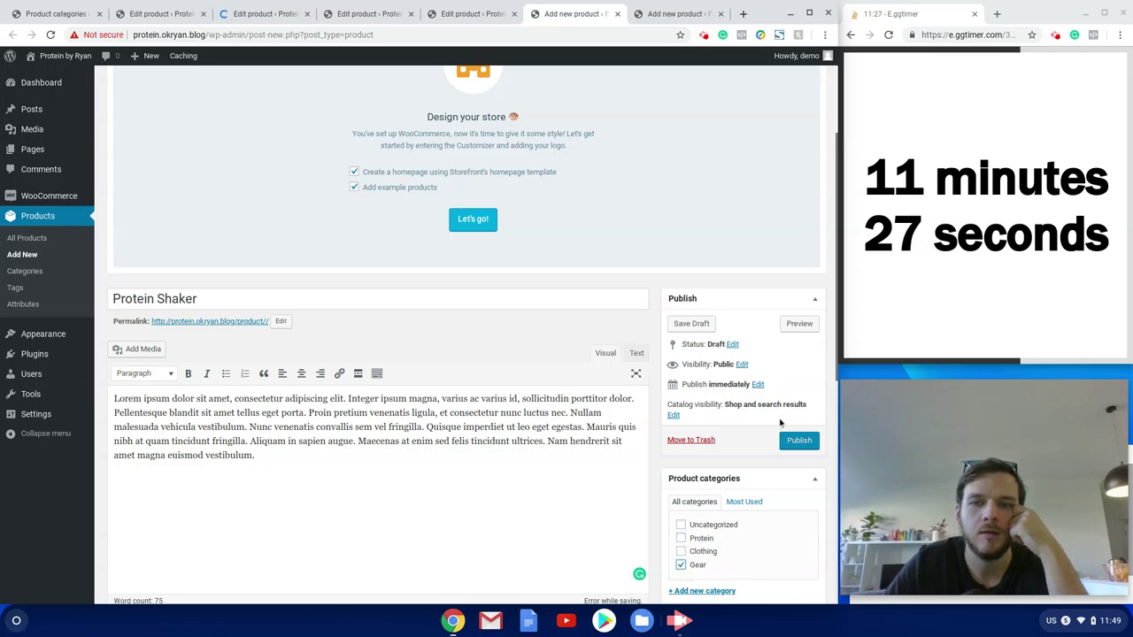
click(796, 443)
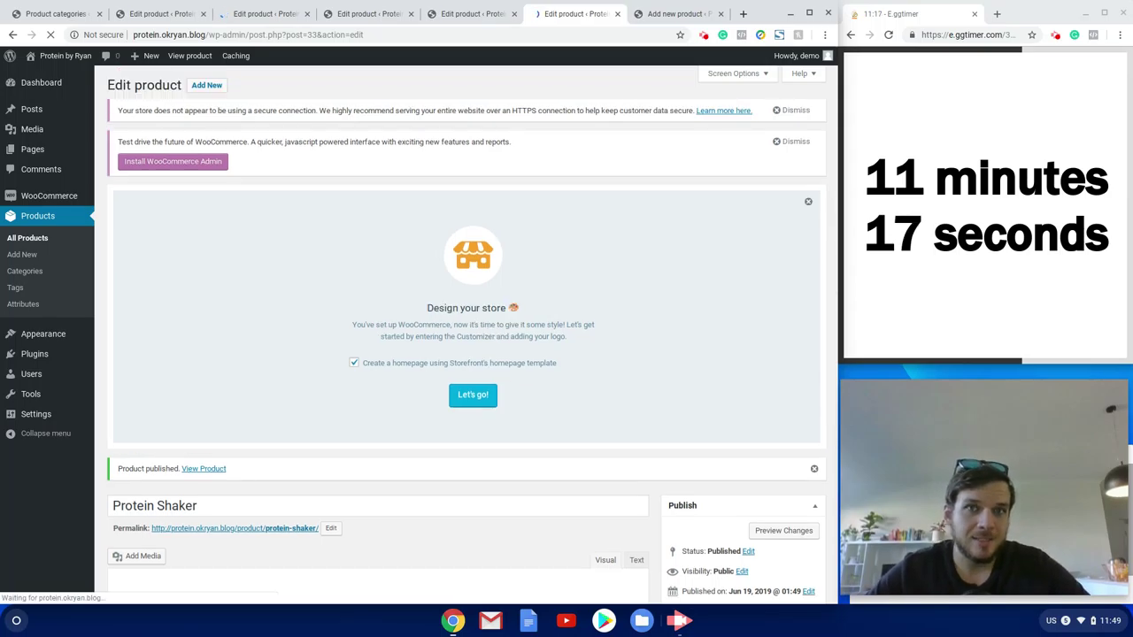
Open two blank new-page editors, one in a separate tab and one replacing the unused new-product form.
click(666, 13)
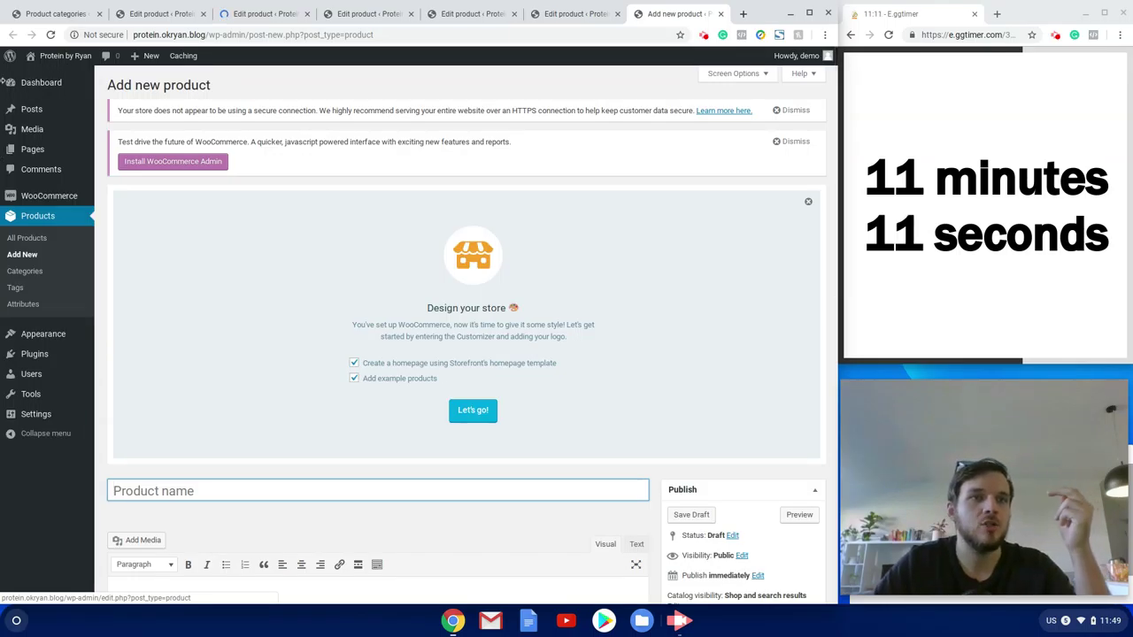
mouse_move(36, 149)
right_click(106, 171)
click(138, 182)
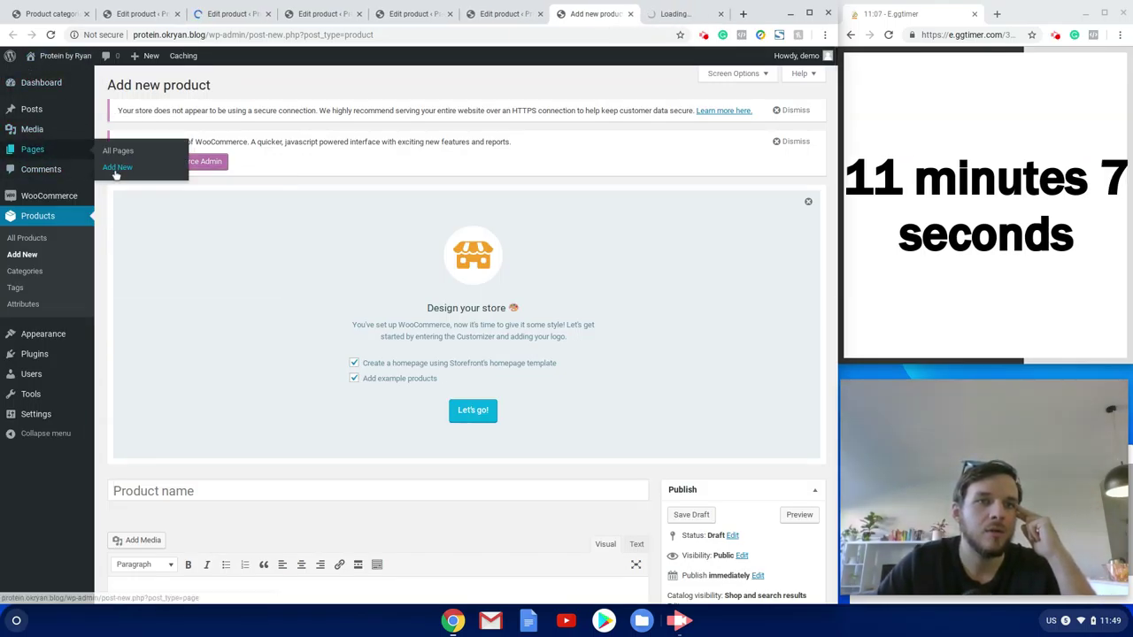
click(116, 170)
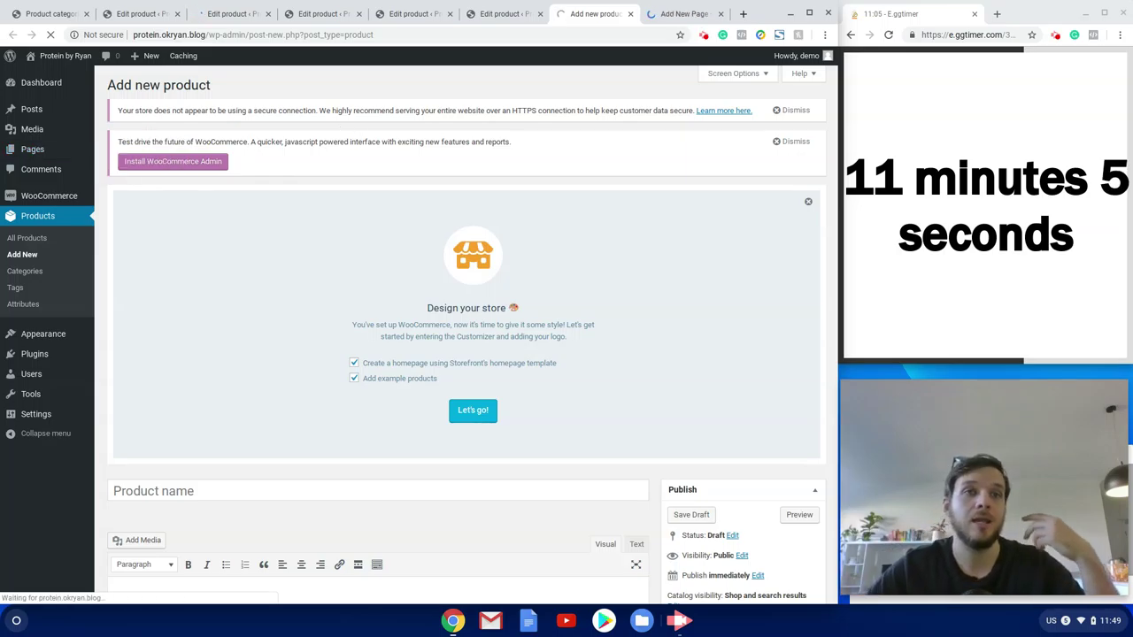
click(227, 14)
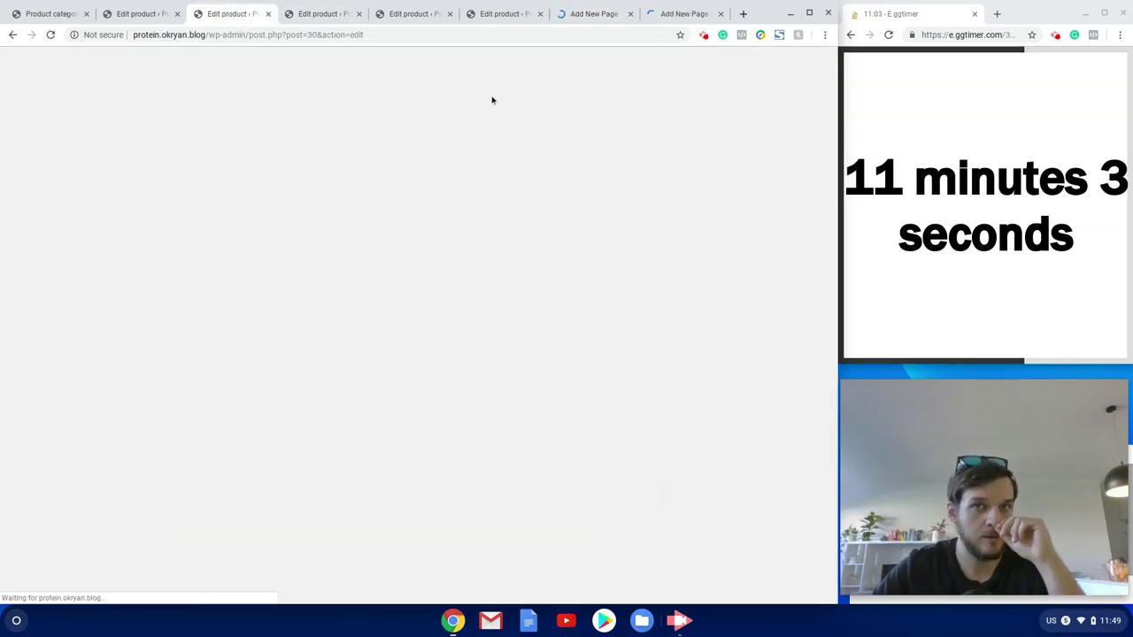
click(593, 13)
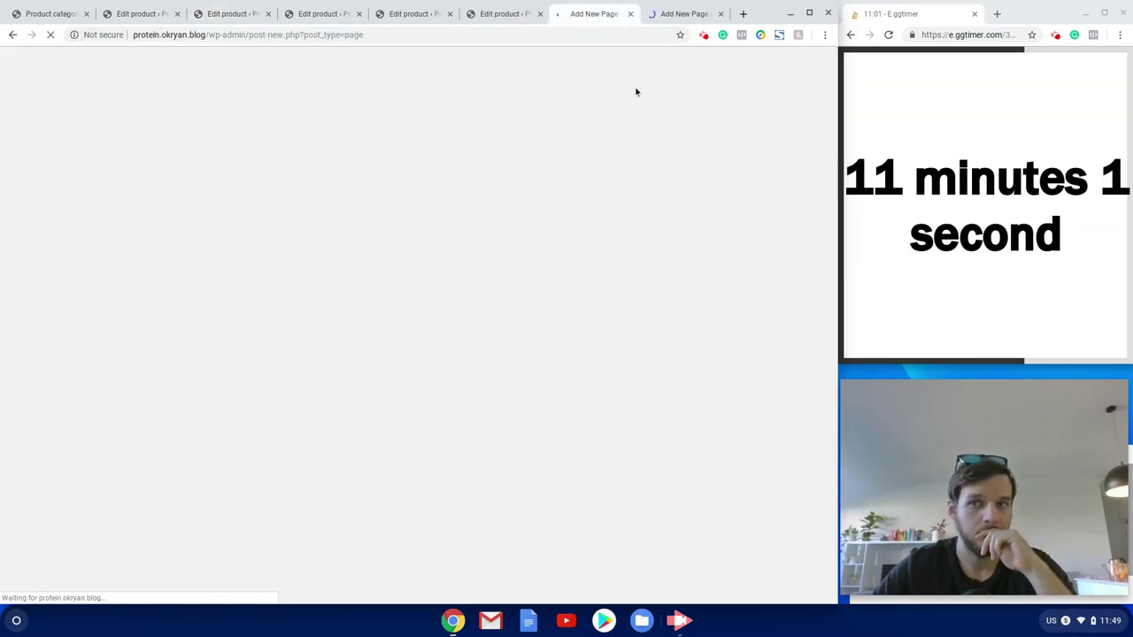
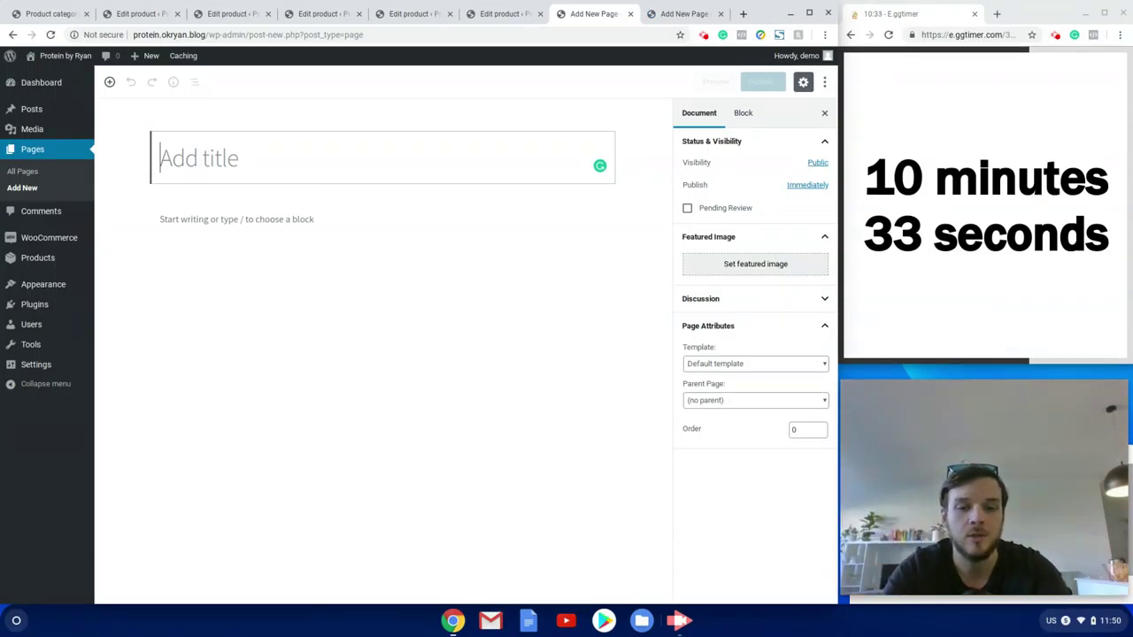
Title the new page "Protein by Ryan".
text(Prot)
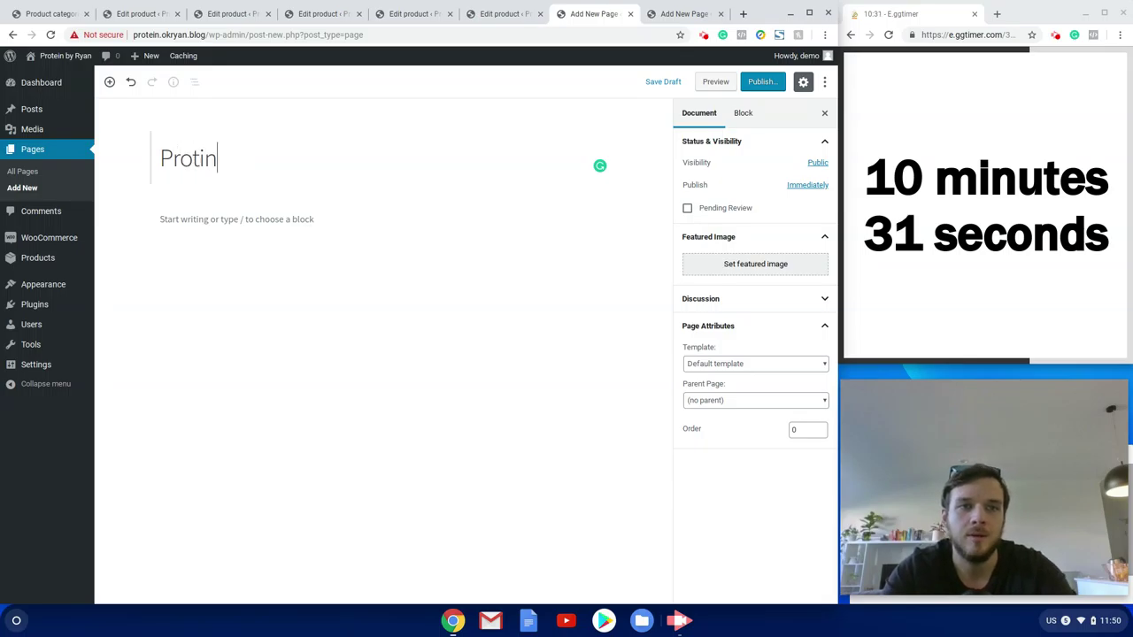
text(in)
key(BackSpace)
text(en)
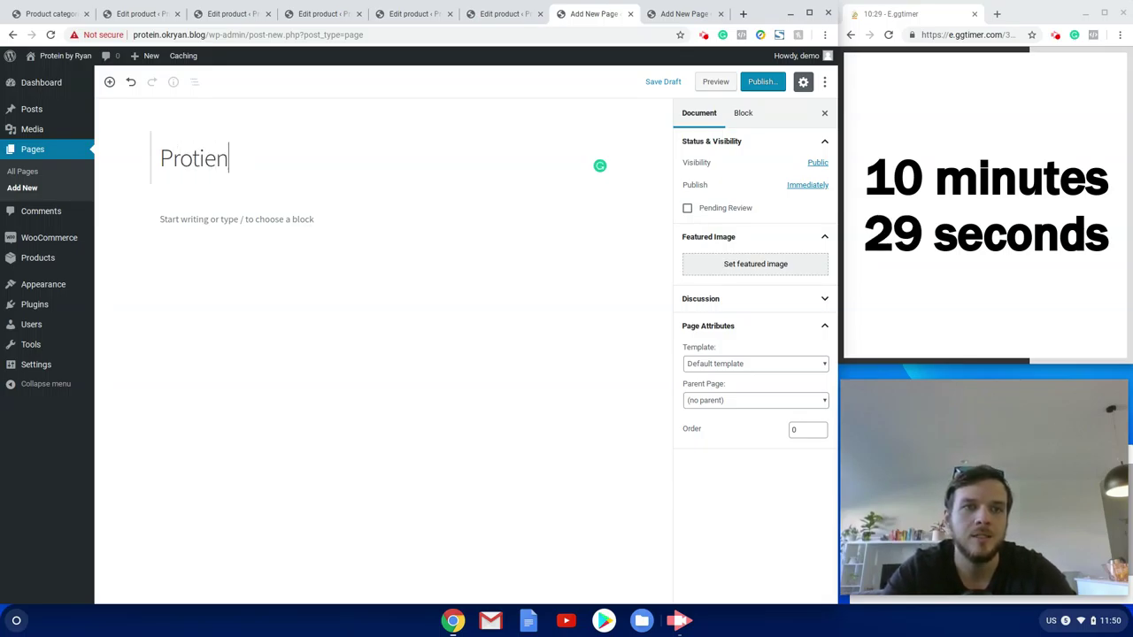
key(BackSpace)
key(BackSpace)
text(ein )
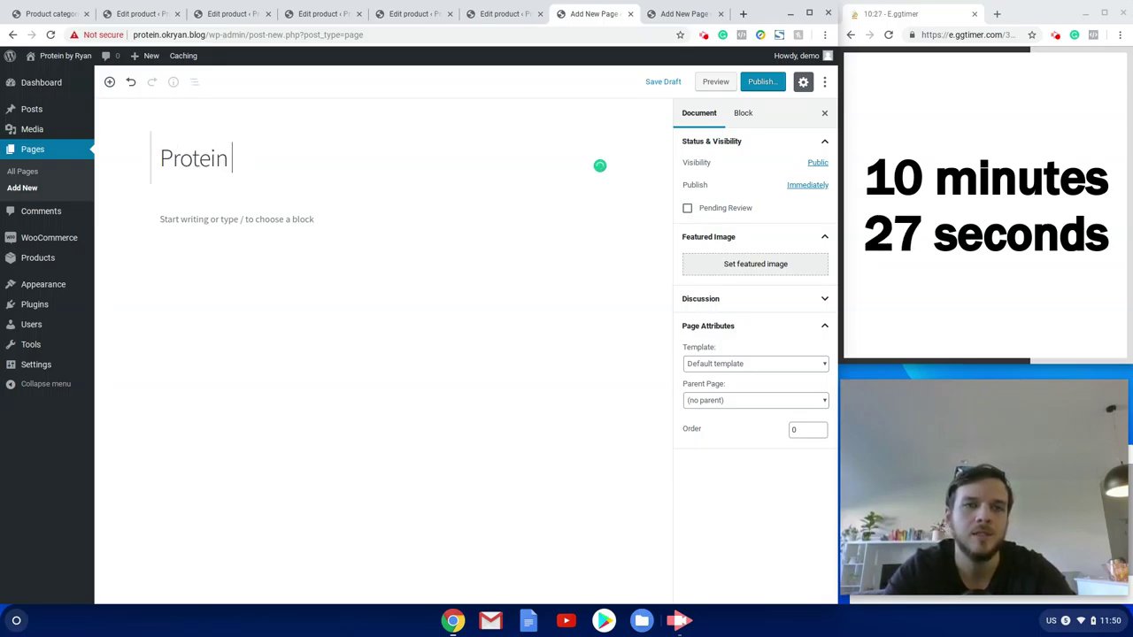
text(by Ryan)
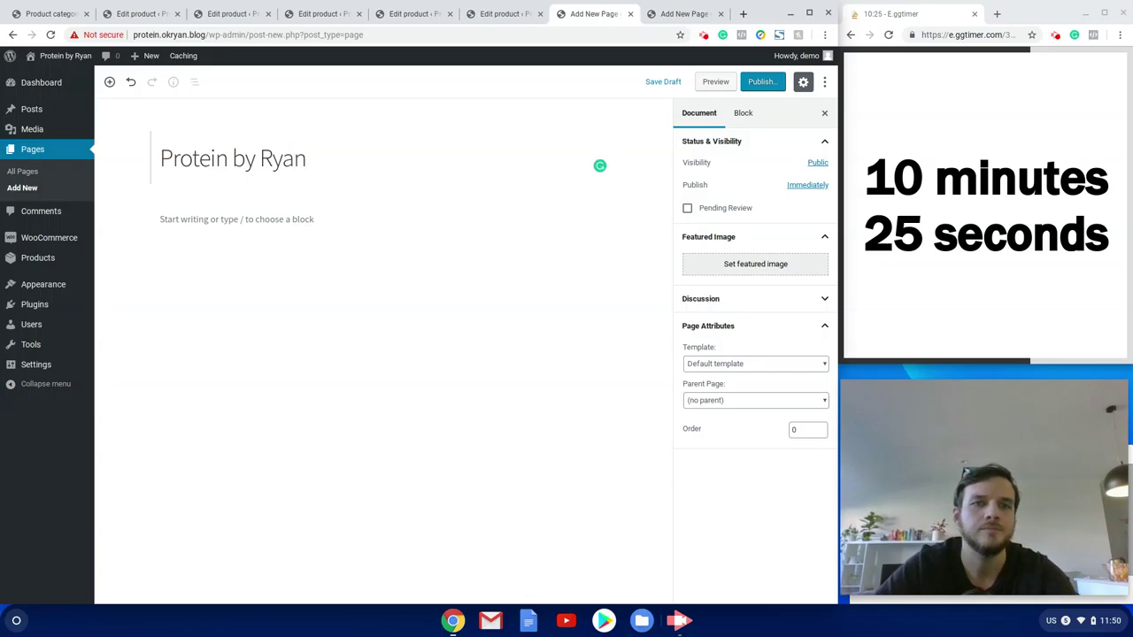
Add a paragraph below the page title reading "Grab a sample pack of our protein today!".
click(313, 232)
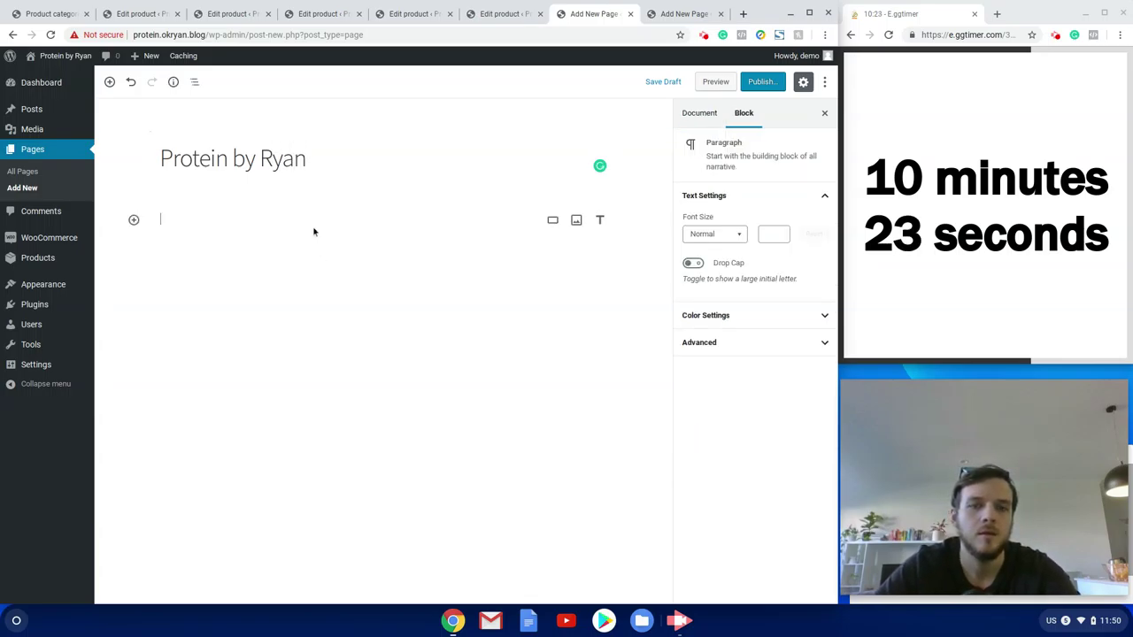
text(Grab a da)
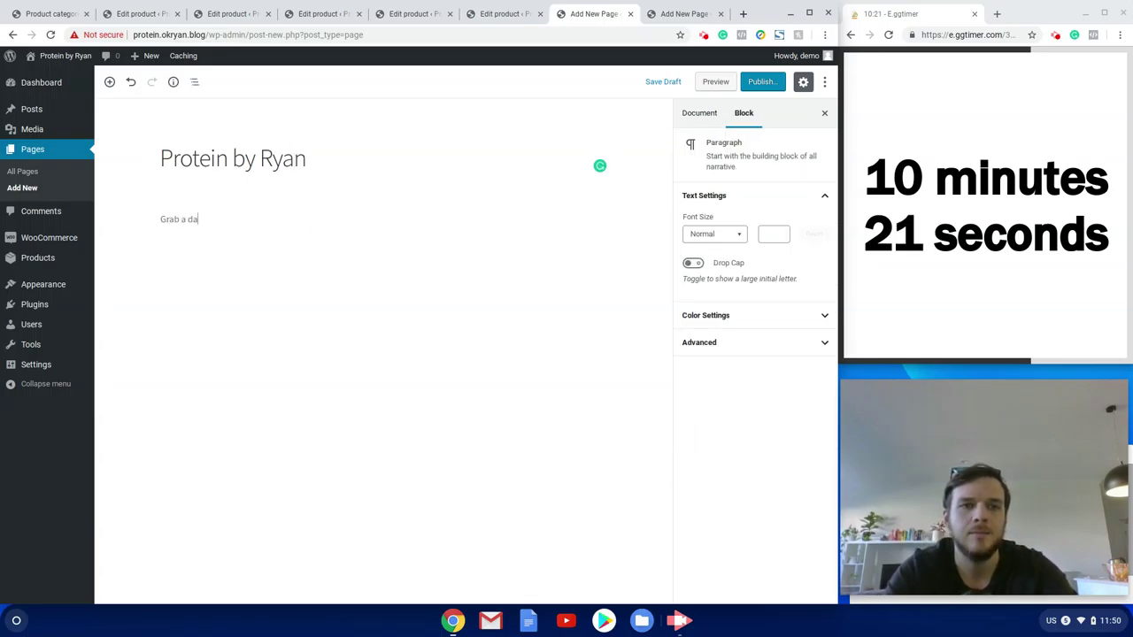
key(BackSpace)
key(BackSpace)
text(sample pack outf our )
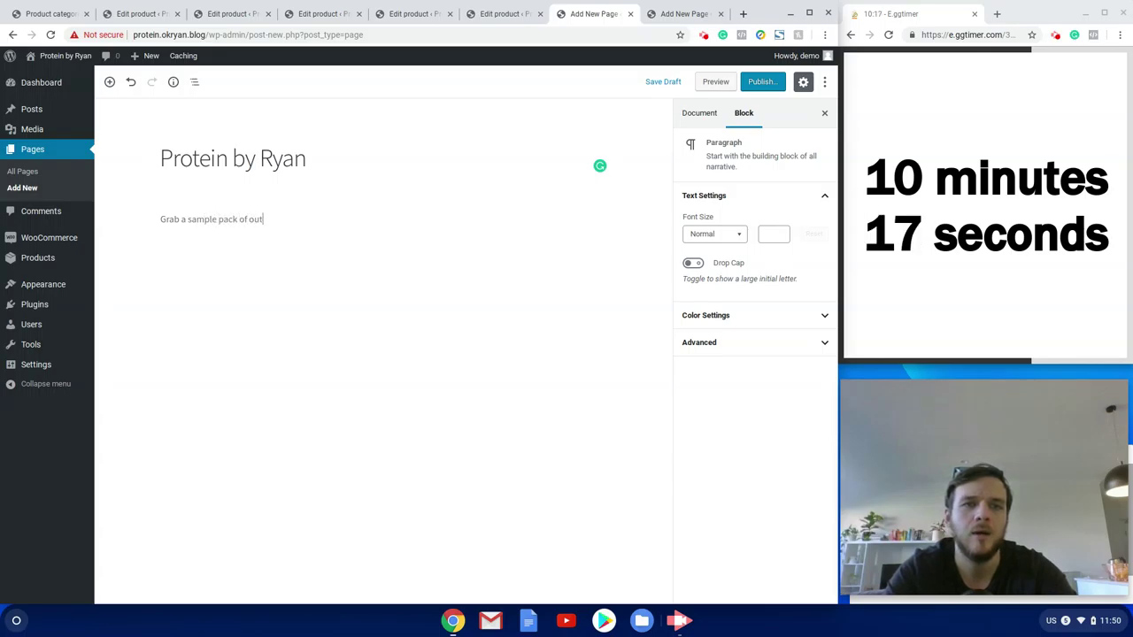
text(protein to)
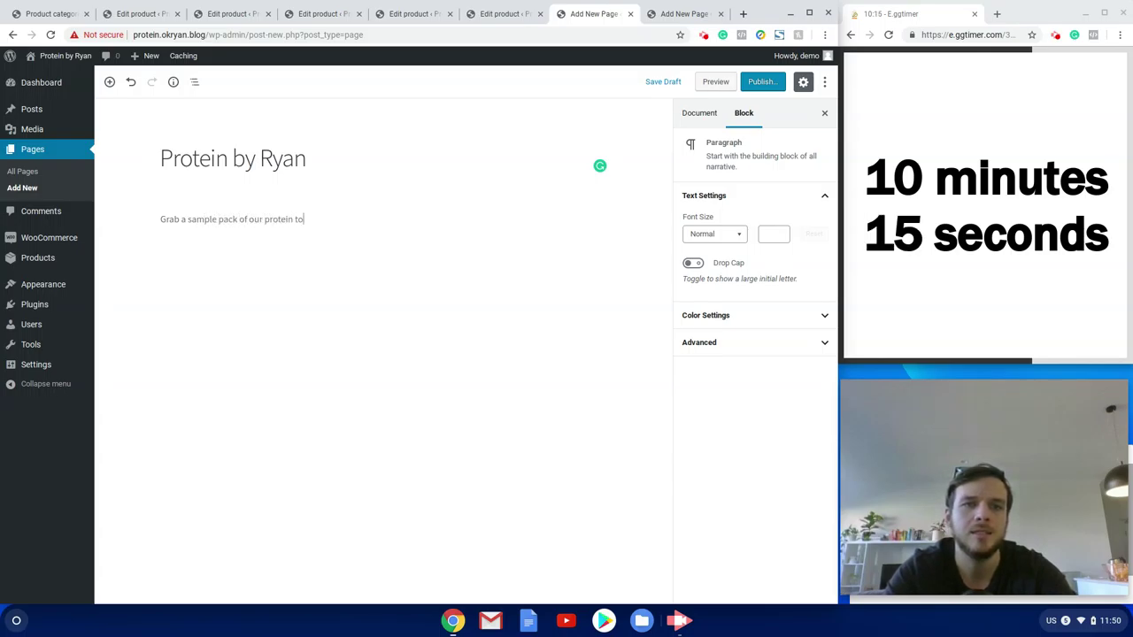
text(day!)
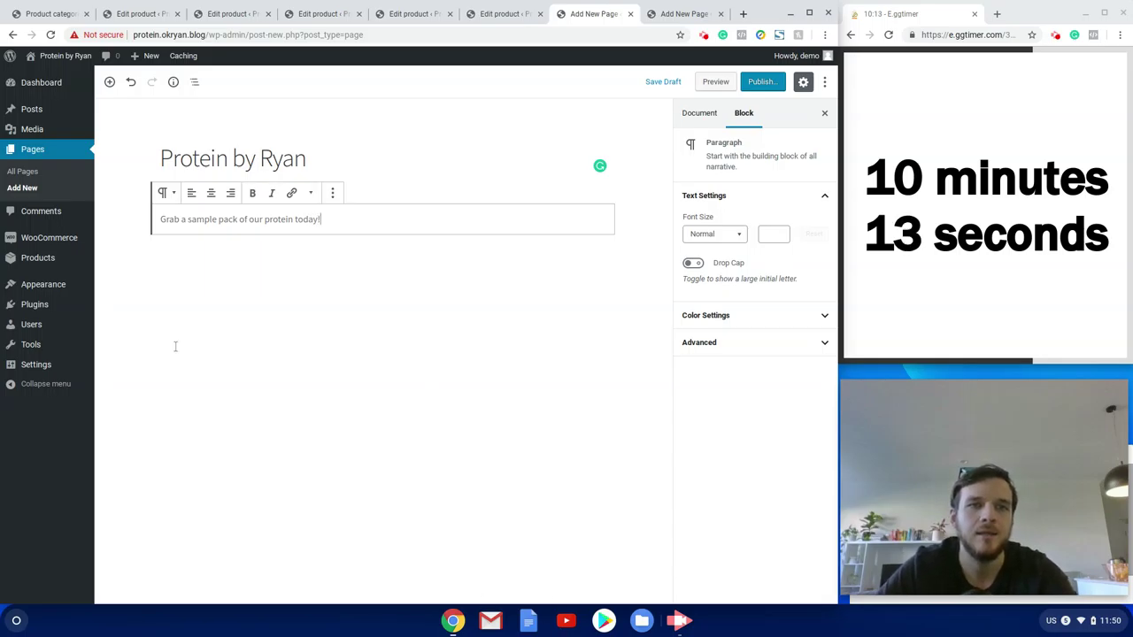
Add a button block below the paragraph, link it to okryan.blog/go and label it "Sample Pack".
click(108, 81)
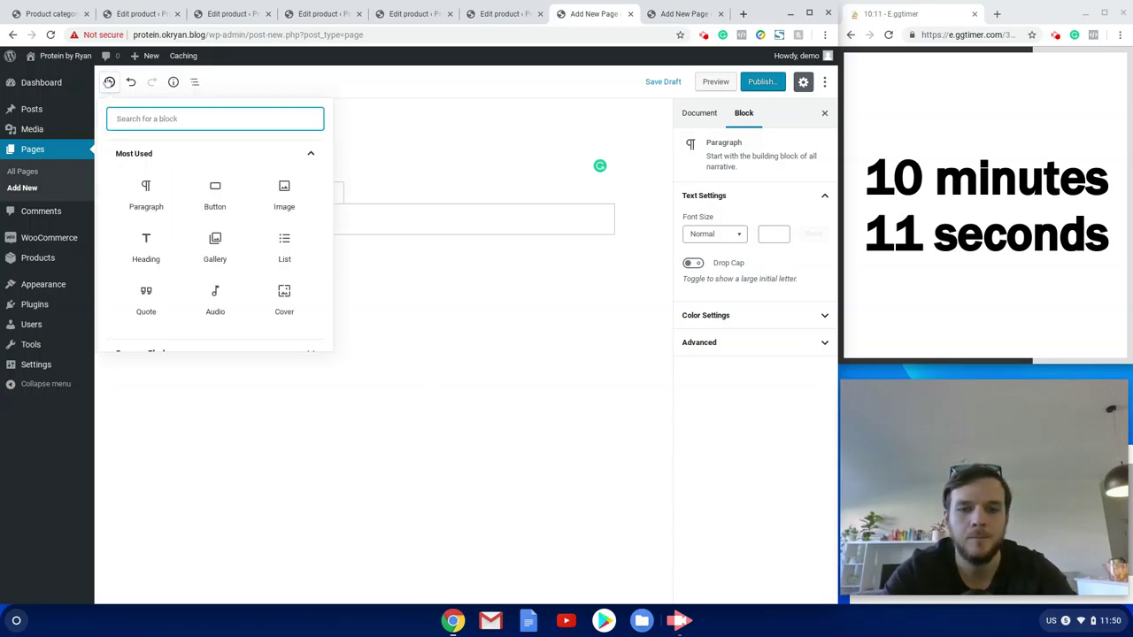
click(215, 195)
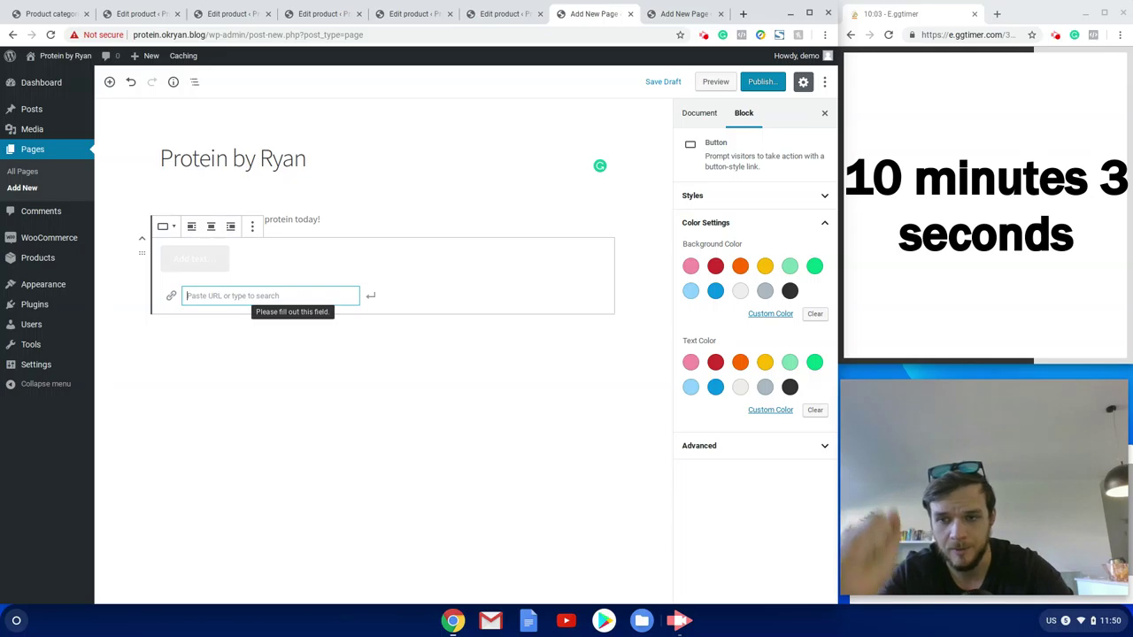
text(okryan)
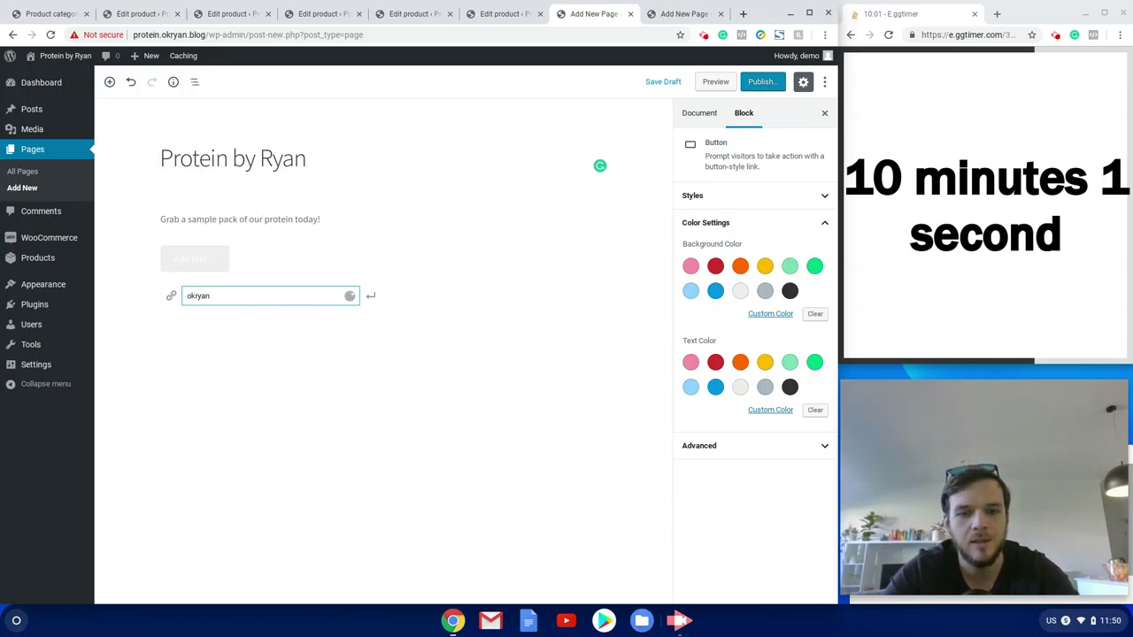
text(.blog)
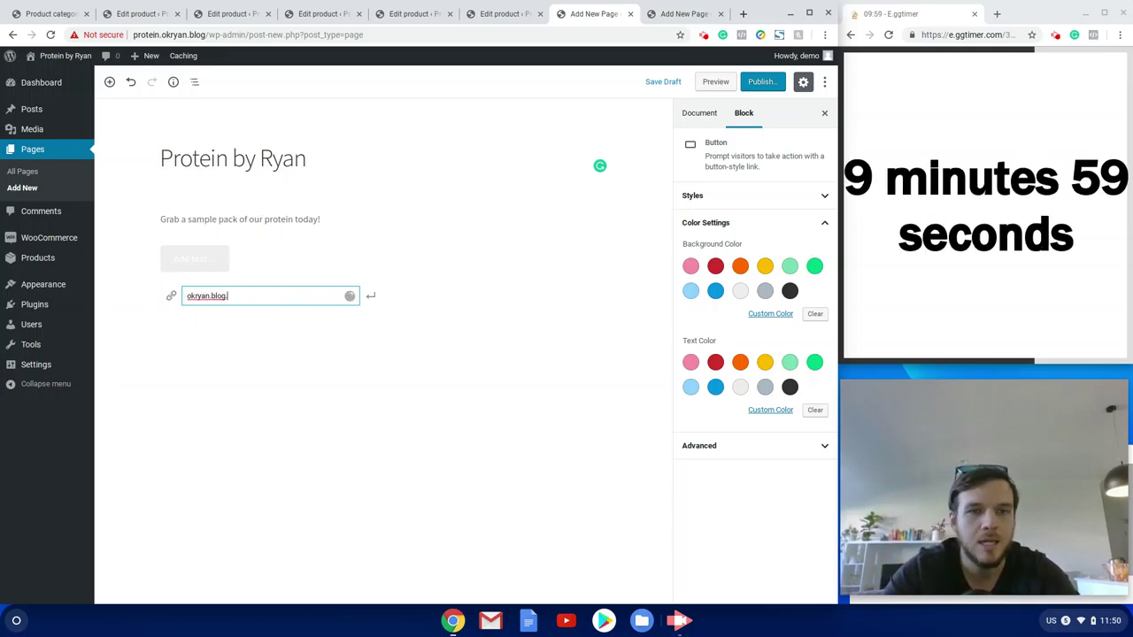
text(/g)
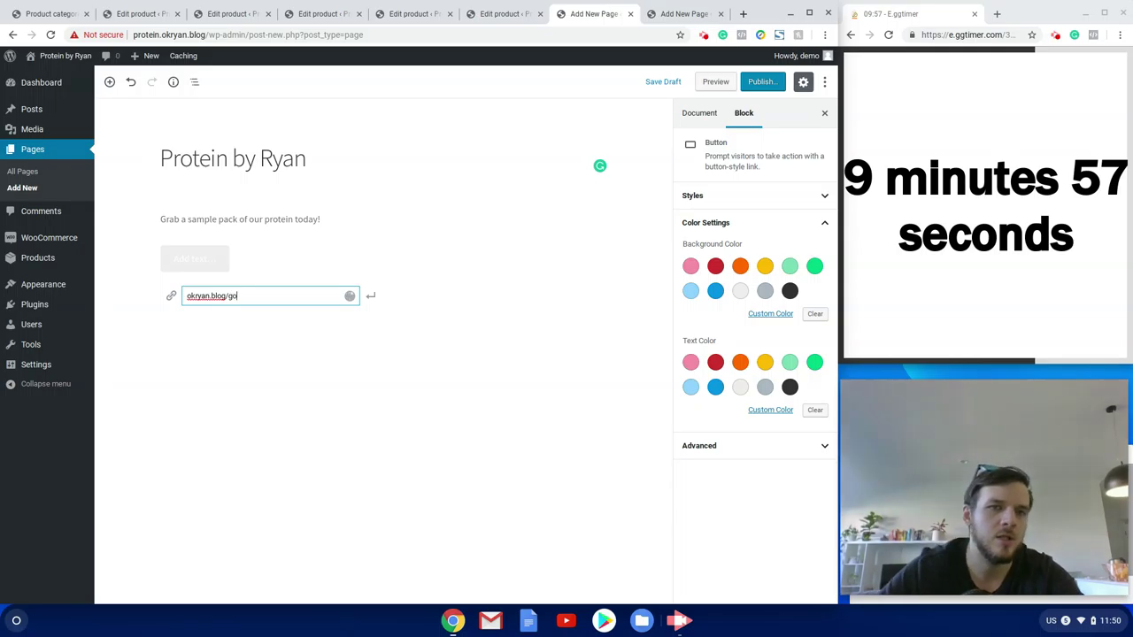
text(o)
click(372, 302)
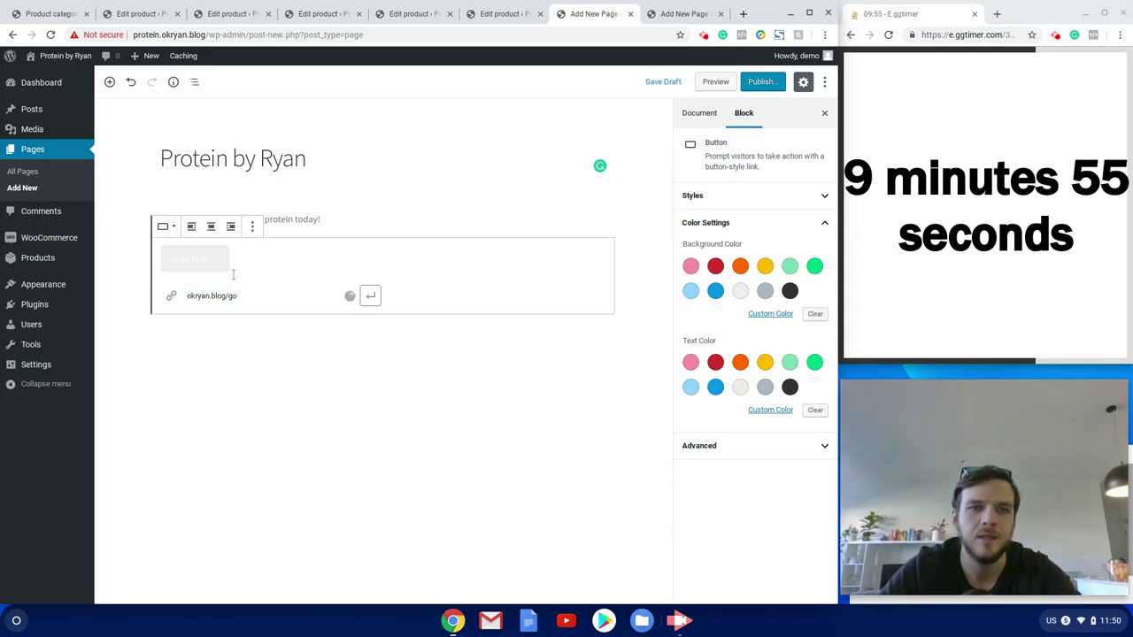
text(Sam)
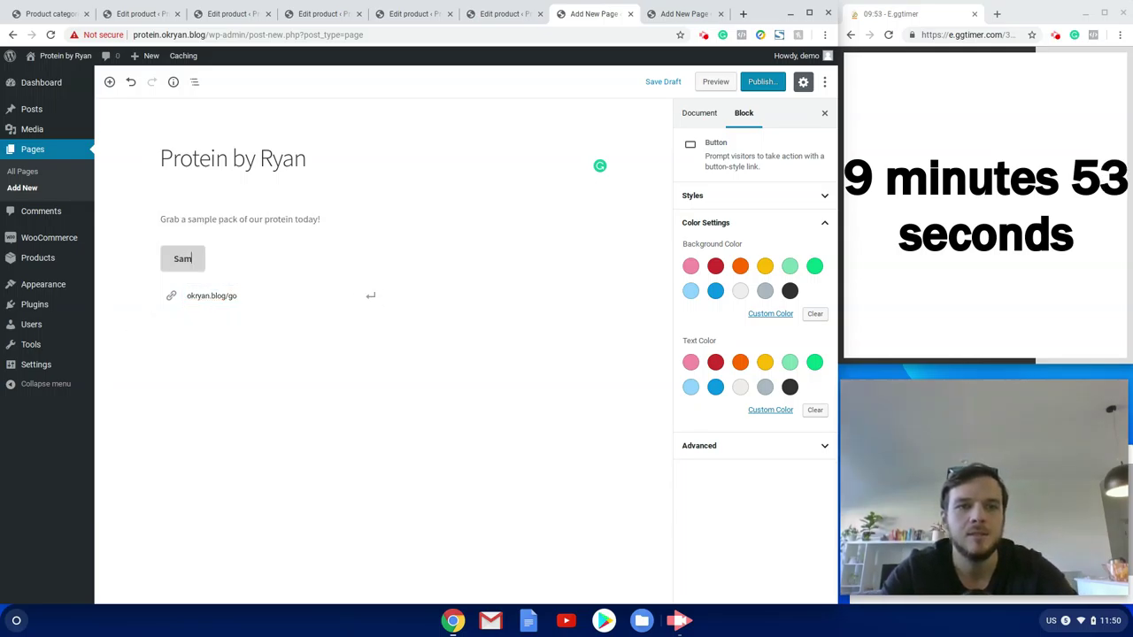
text(ple Pack)
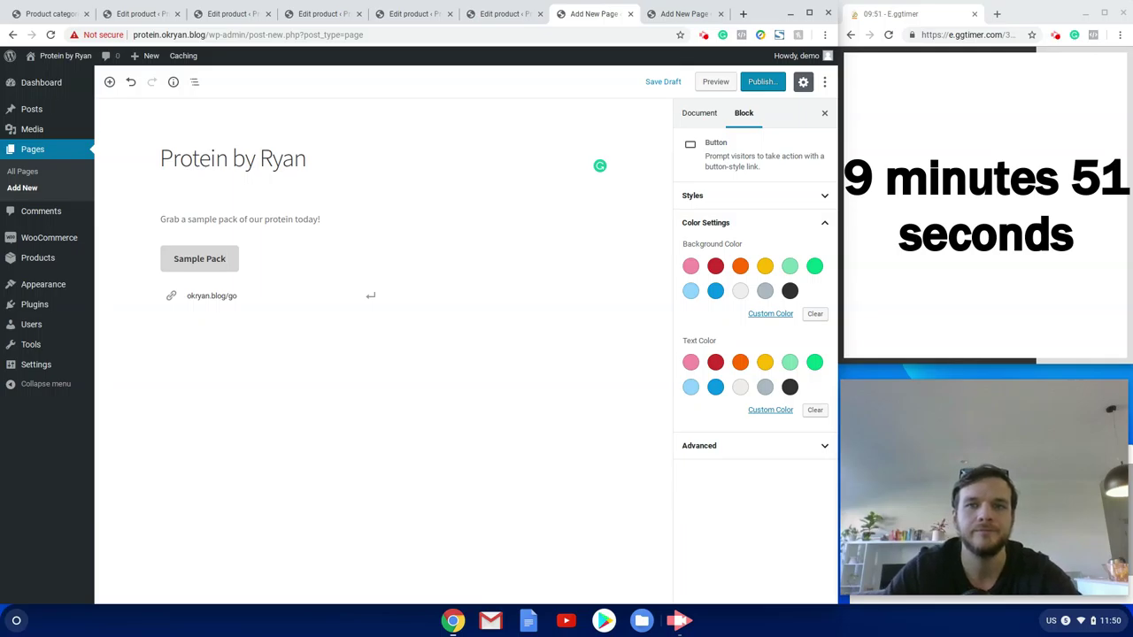
Publish the Protein by Ryan page with public visibility and return to its editing settings.
click(759, 82)
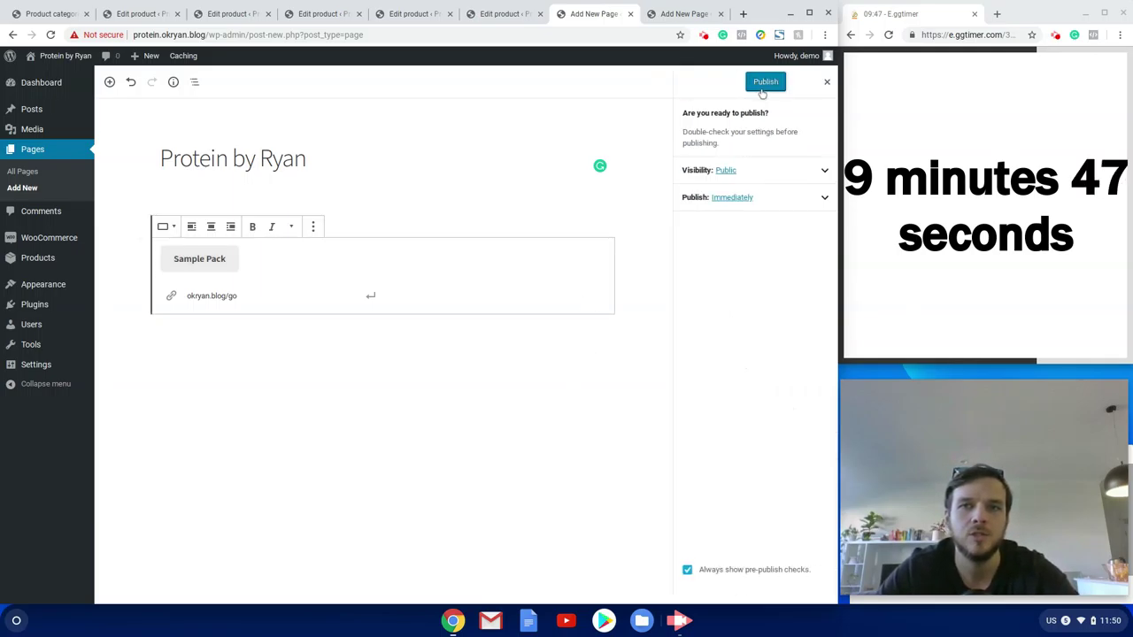
key(ctrl+z)
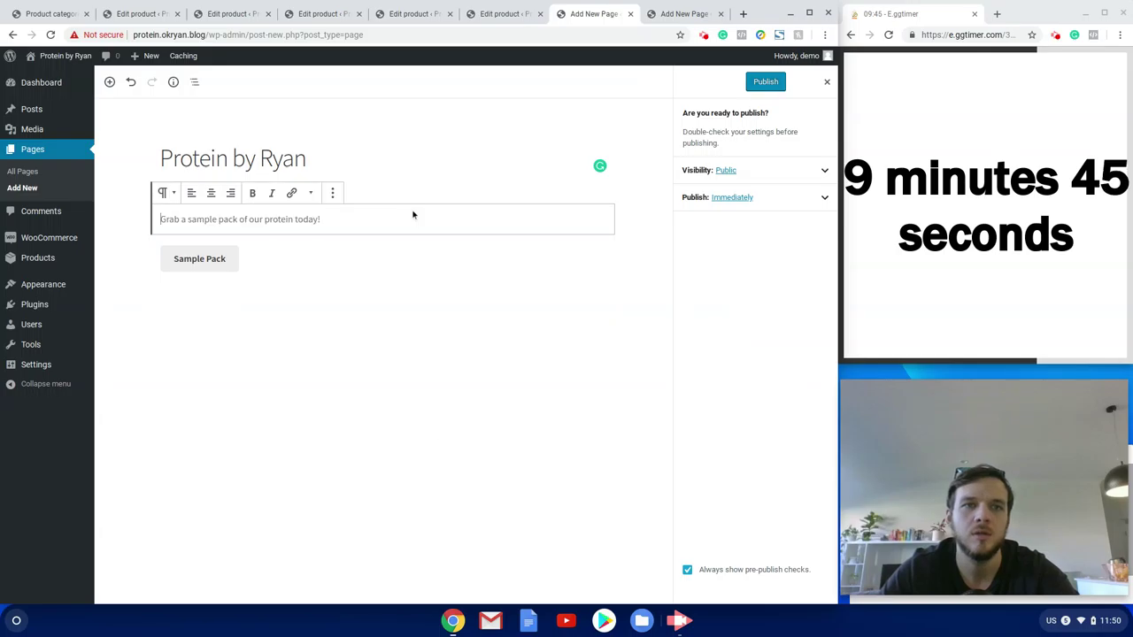
click(764, 82)
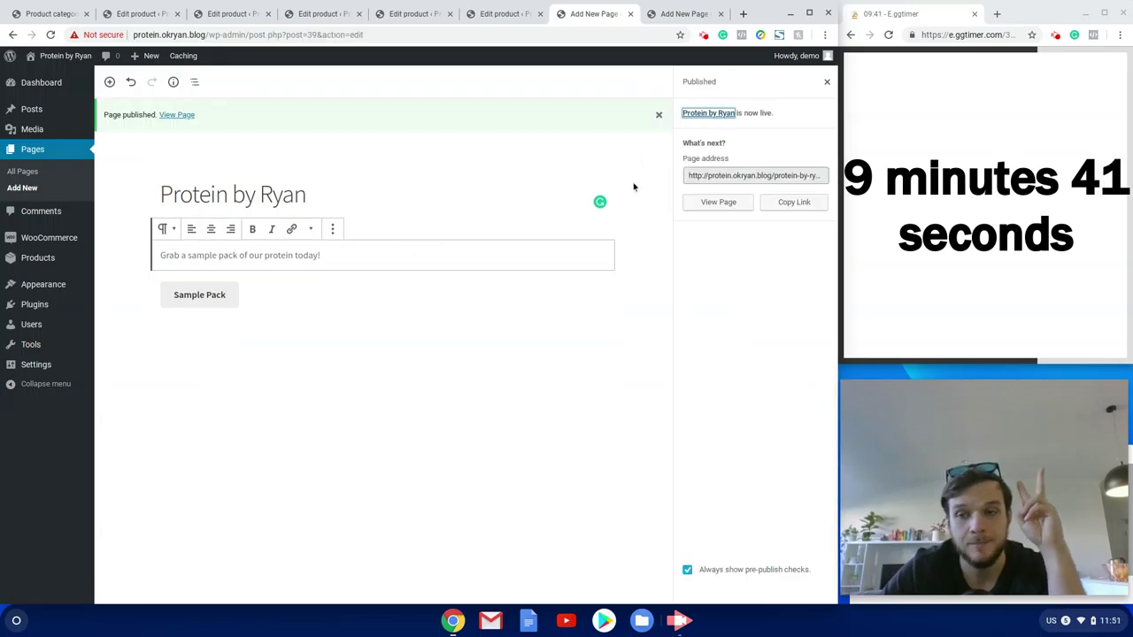
click(825, 83)
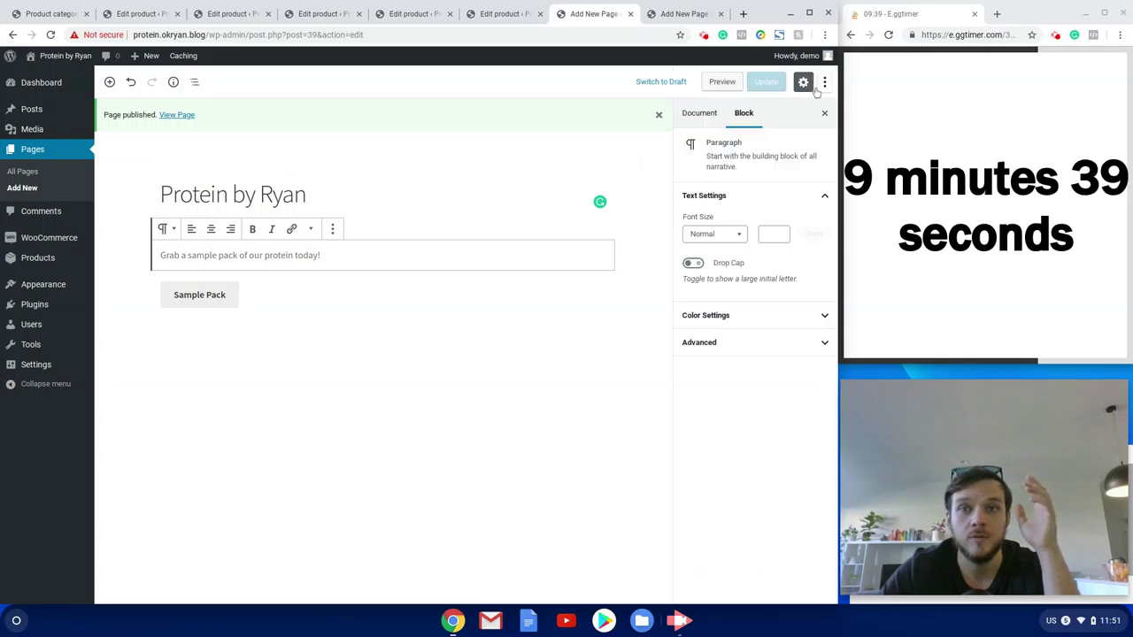
Set the dark gym photo with barbells from the media library as the page's featured image.
click(710, 123)
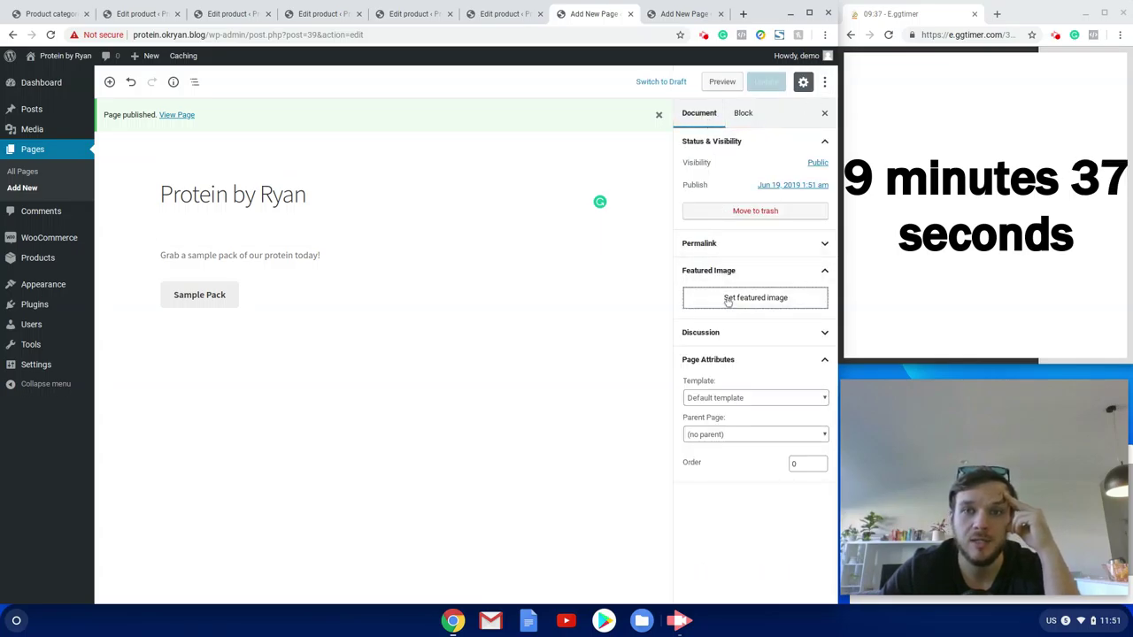
click(724, 298)
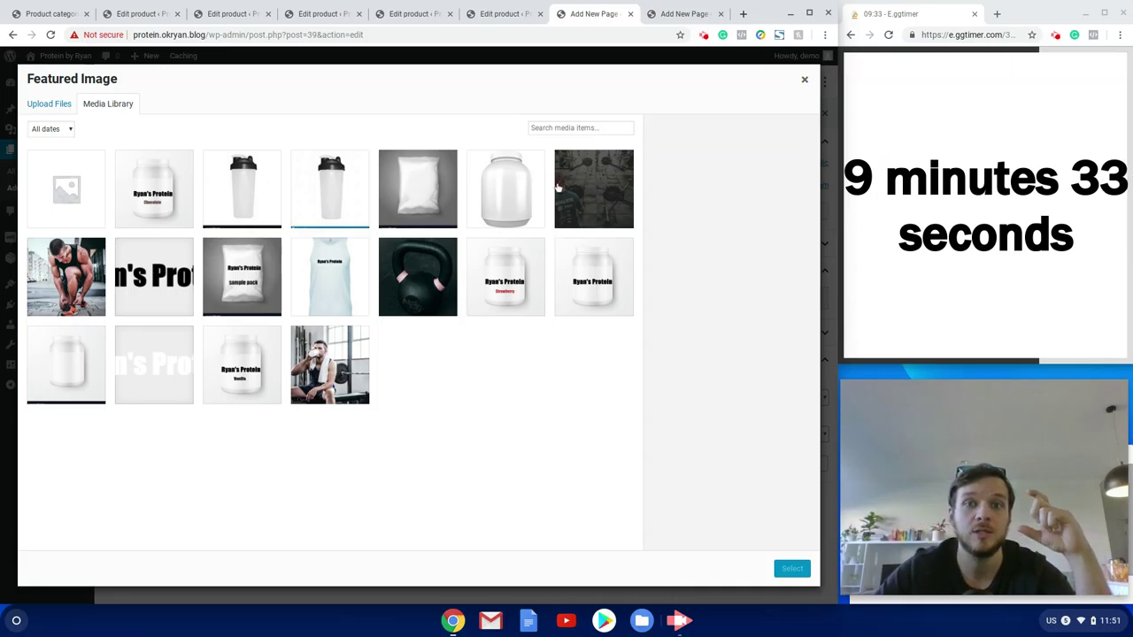
click(557, 186)
click(786, 572)
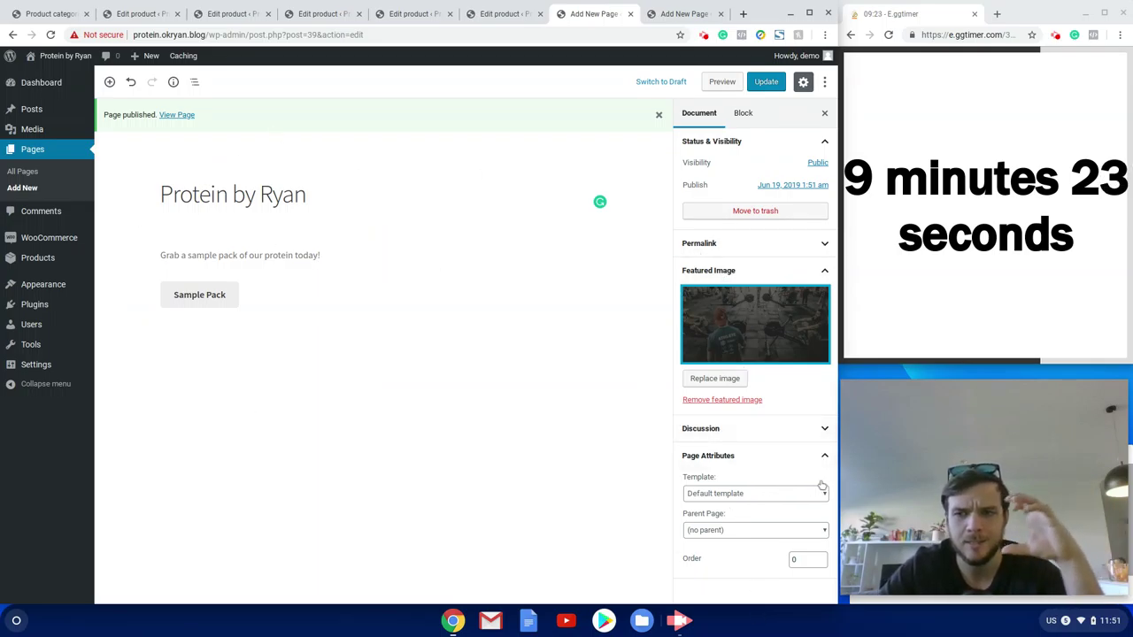
Assign the Homepage template to the Protein by Ryan page and update the page.
click(765, 494)
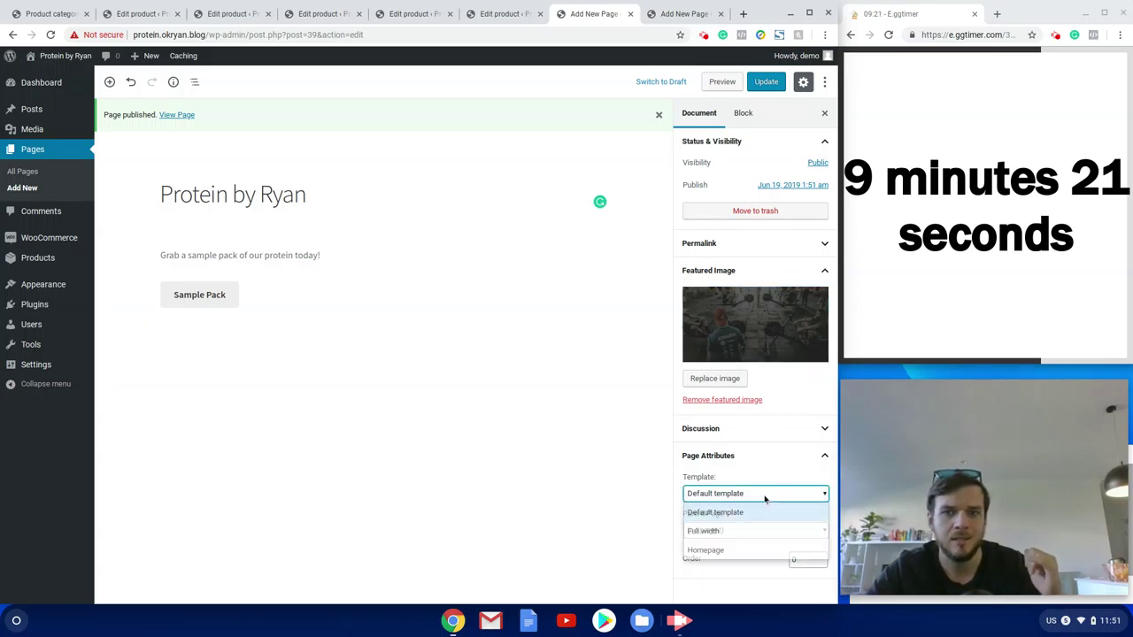
click(706, 551)
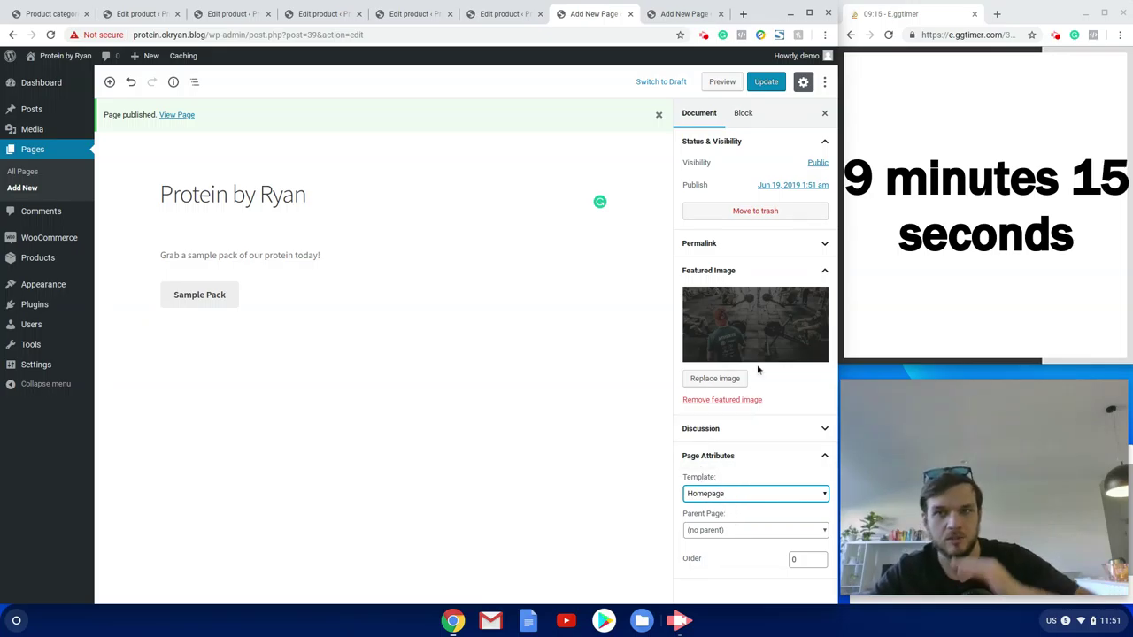
click(761, 83)
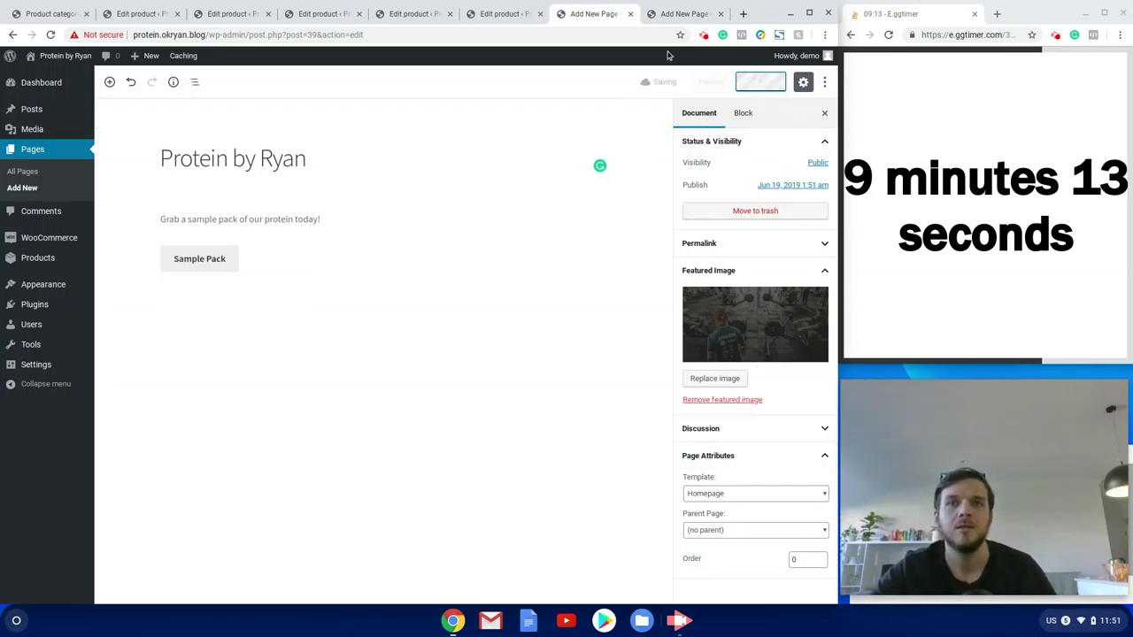
Title the other new page "Blog" and publish it with public visibility.
click(685, 13)
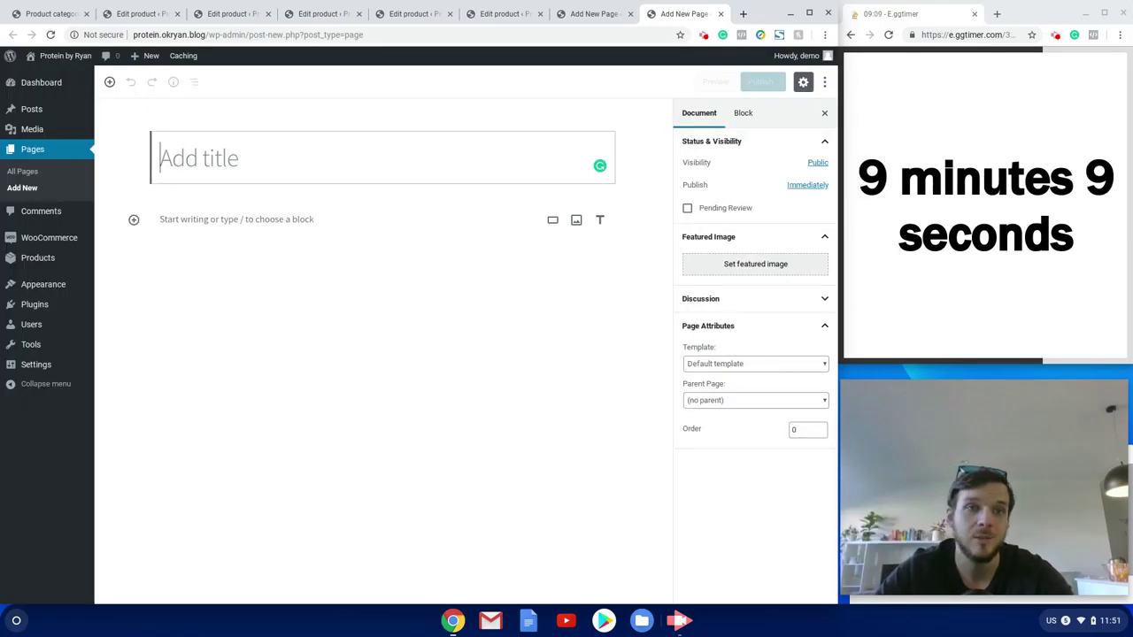
text(Blog)
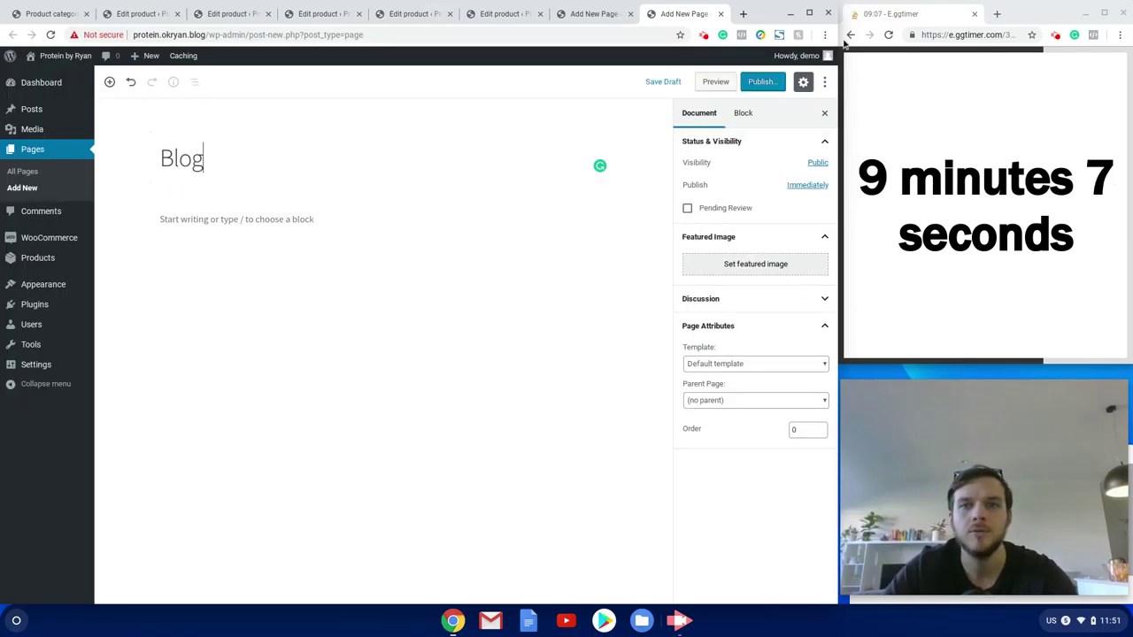
click(763, 83)
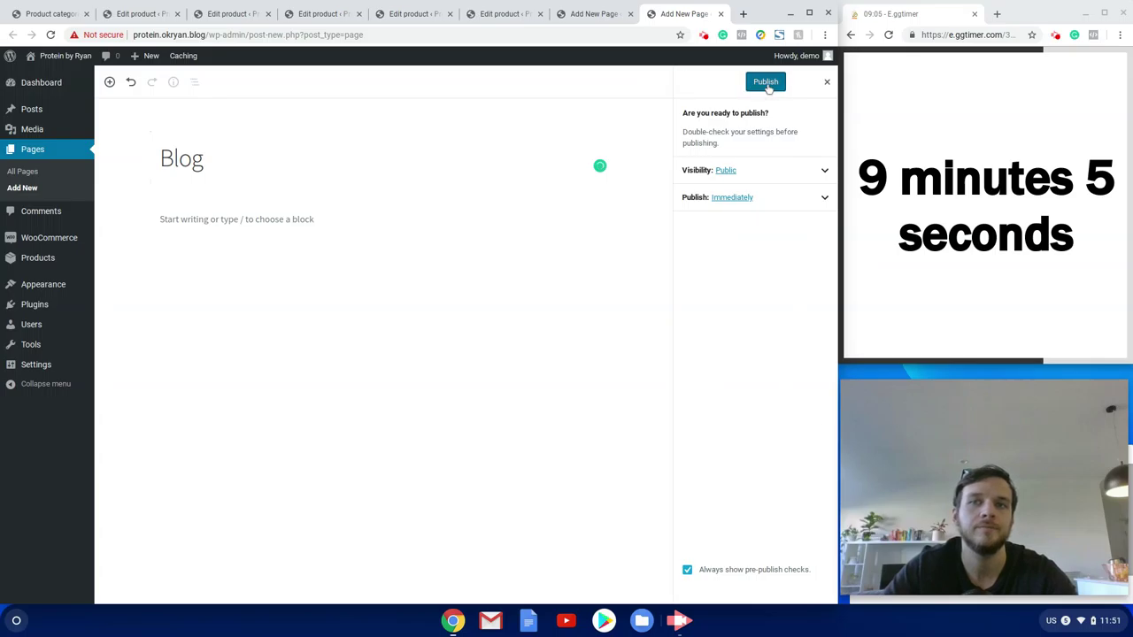
click(765, 82)
Open the theme customizer from the Protein by Ryan page and close the leftover product category, product and Blog editing tabs.
click(568, 17)
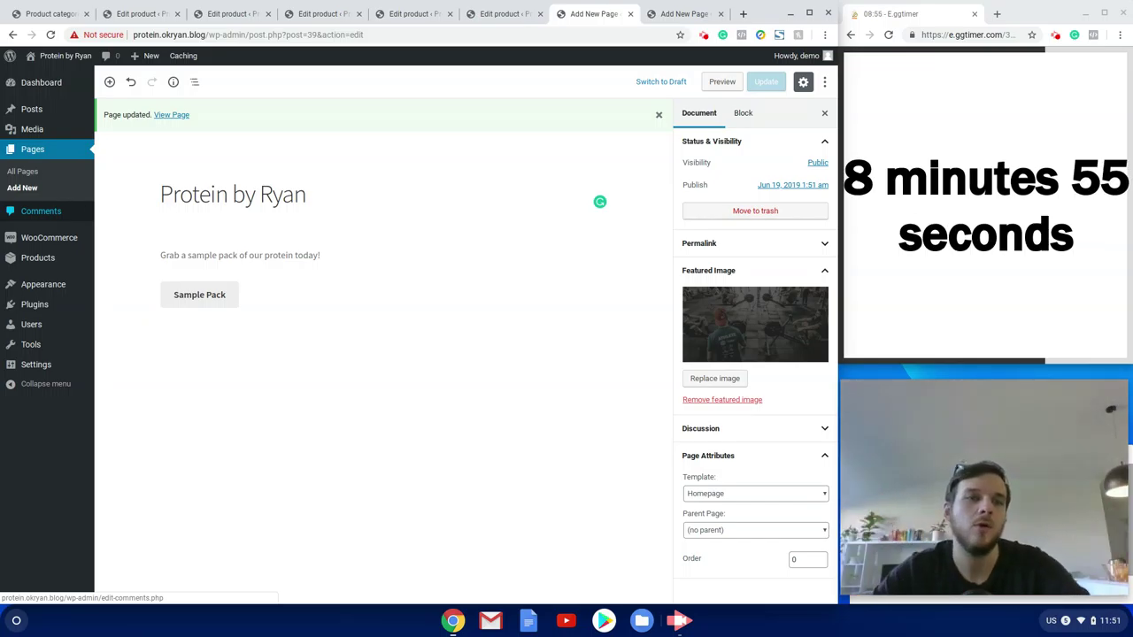
mouse_move(53, 284)
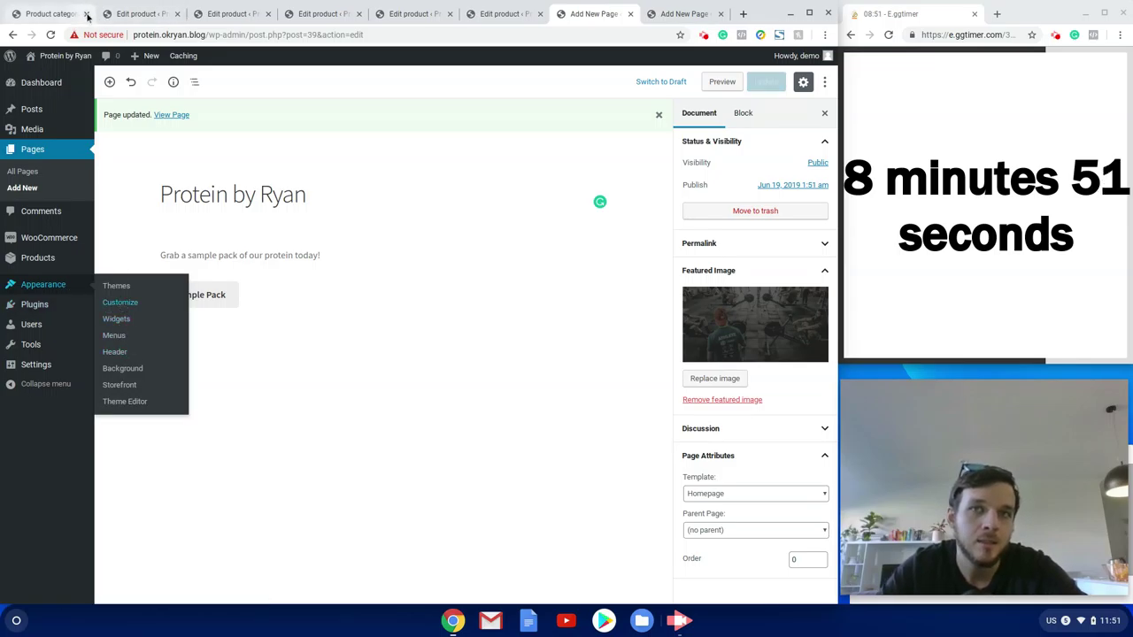
click(126, 303)
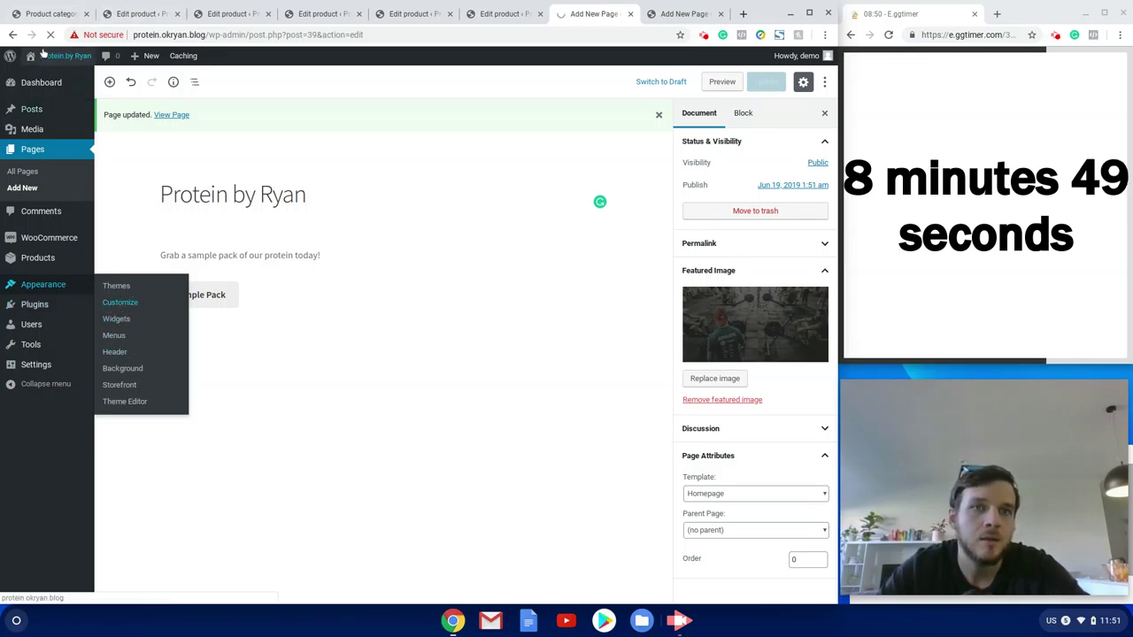
click(85, 14)
click(85, 15)
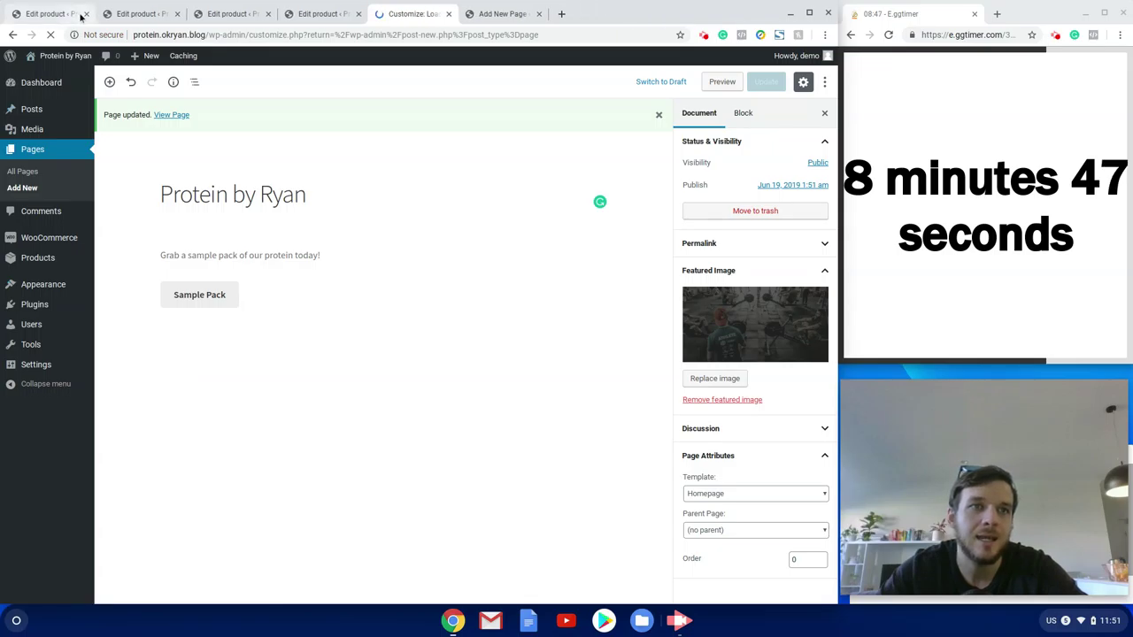
click(85, 14)
click(85, 15)
click(86, 14)
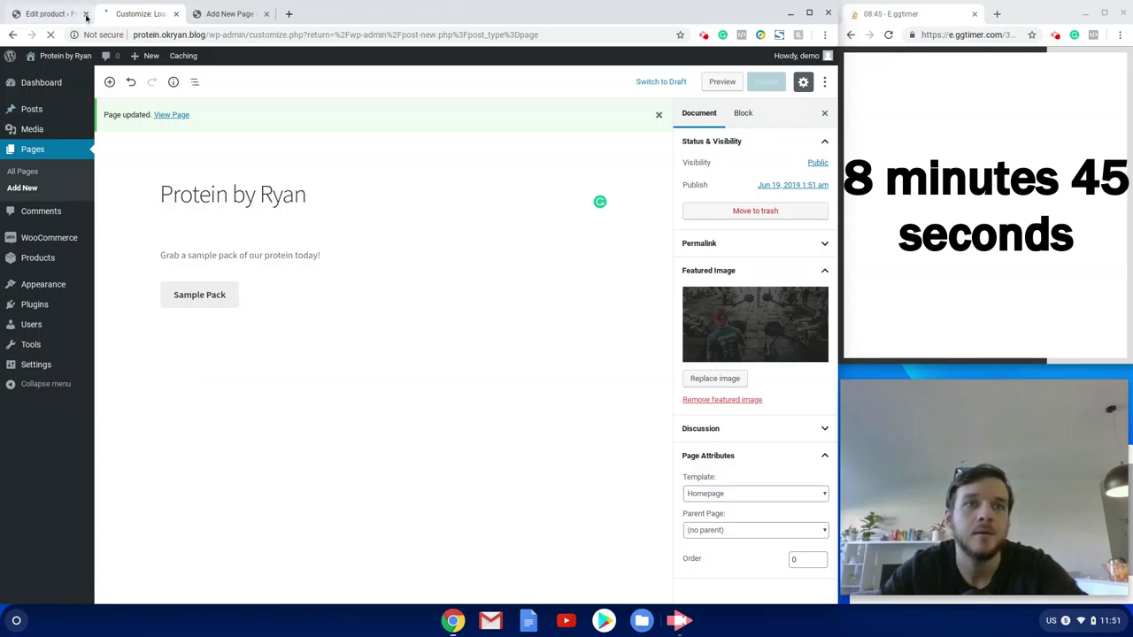
click(86, 14)
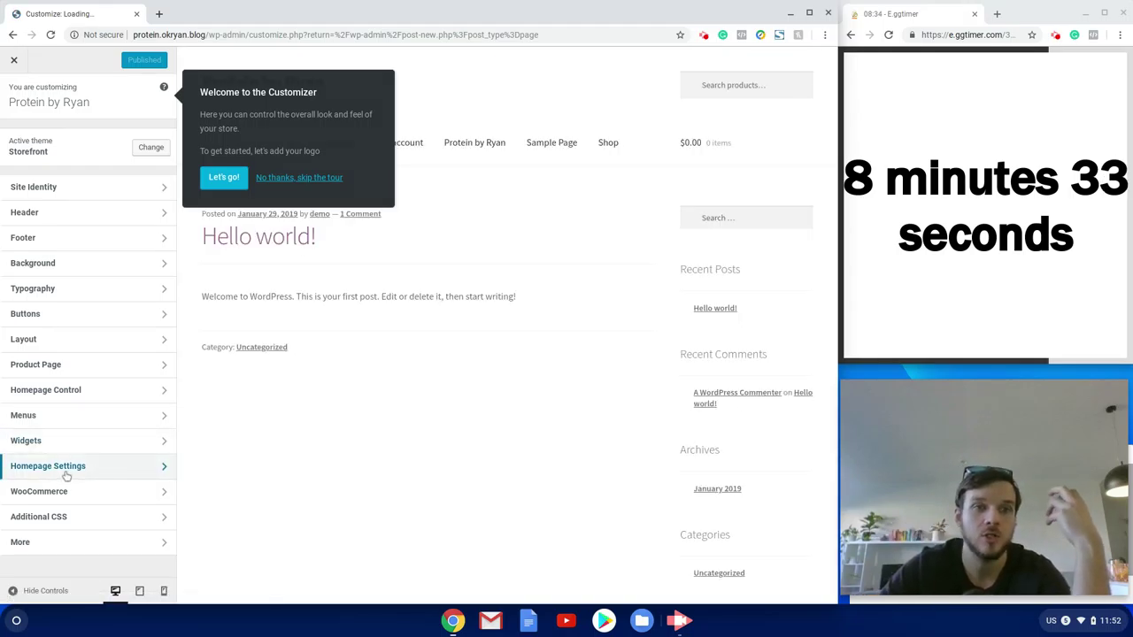
Make the site open on a static page, with Protein by Ryan as homepage and Blog as posts page, and publish the change.
click(63, 469)
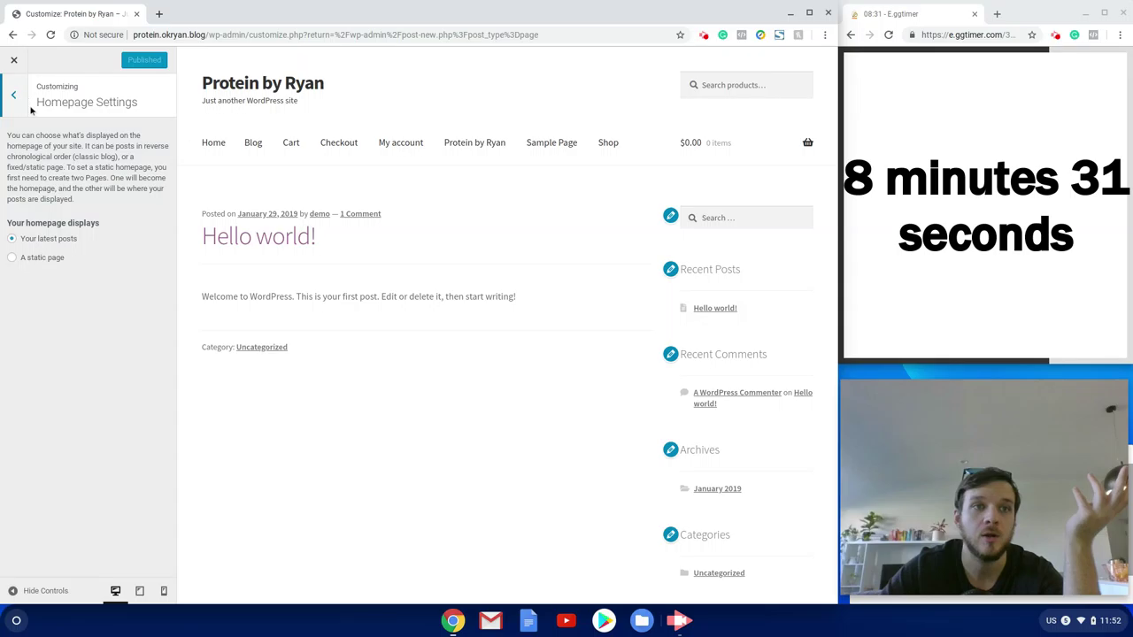
click(11, 256)
click(54, 306)
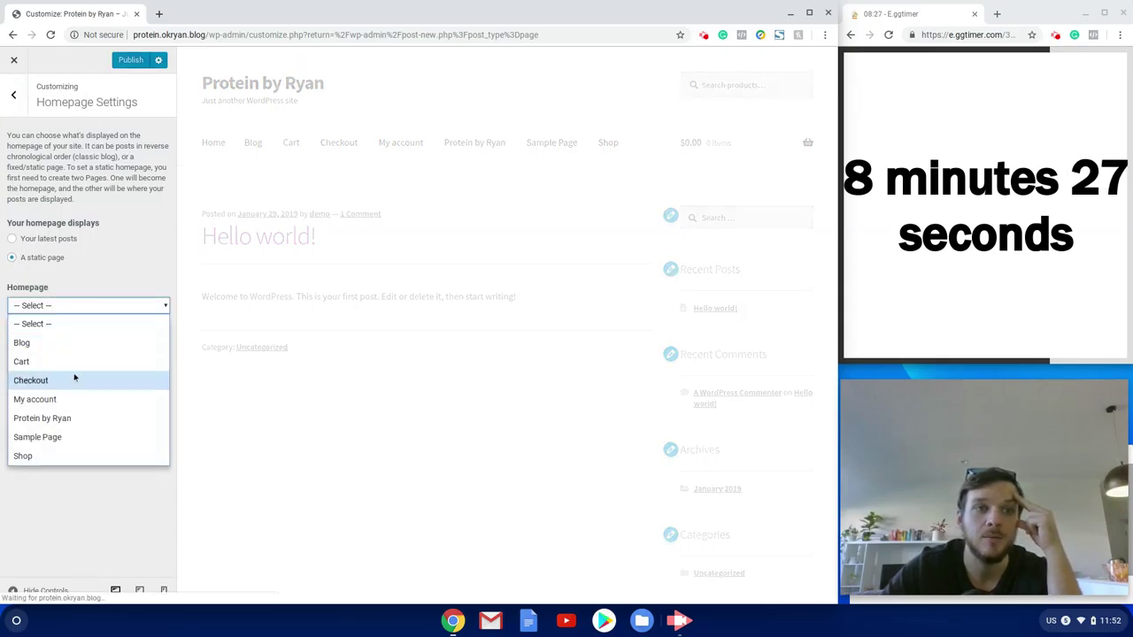
click(79, 418)
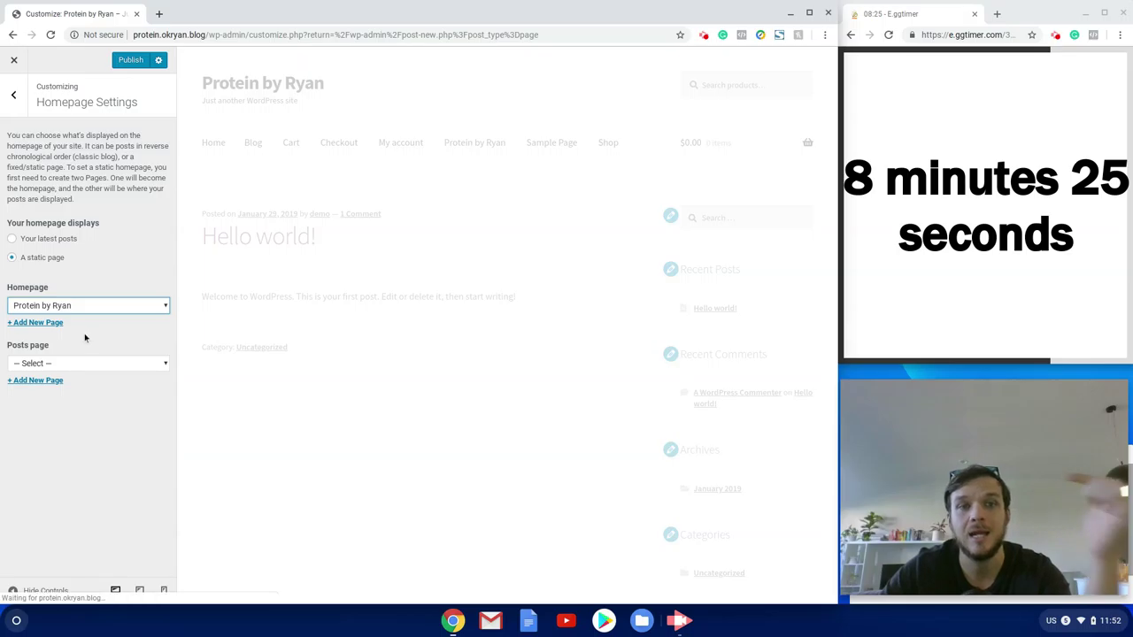
click(78, 363)
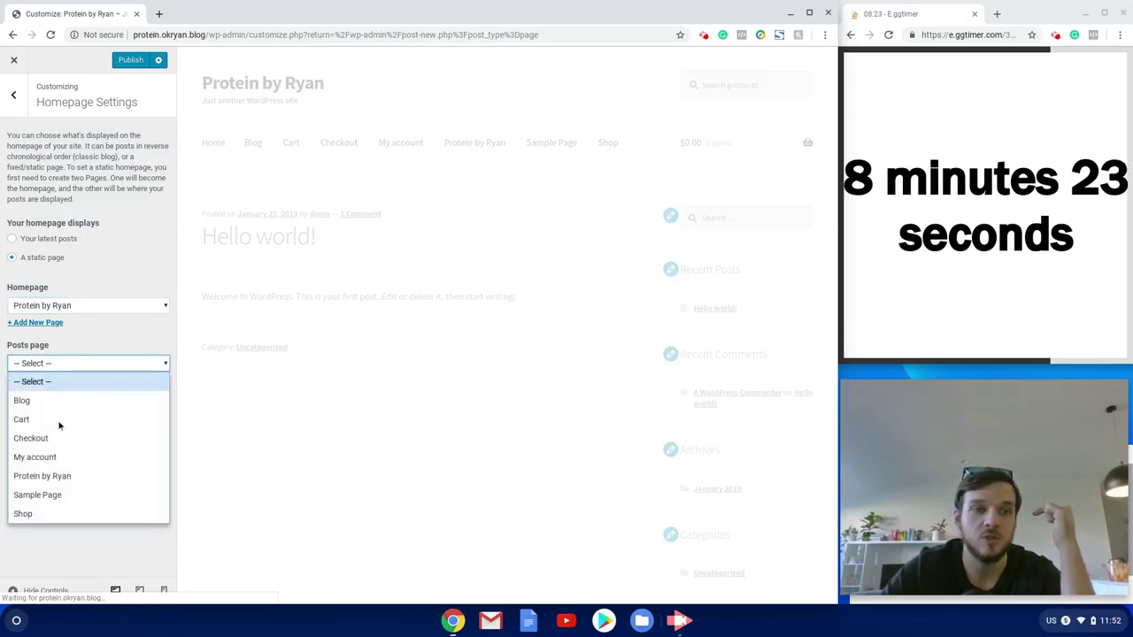
click(33, 403)
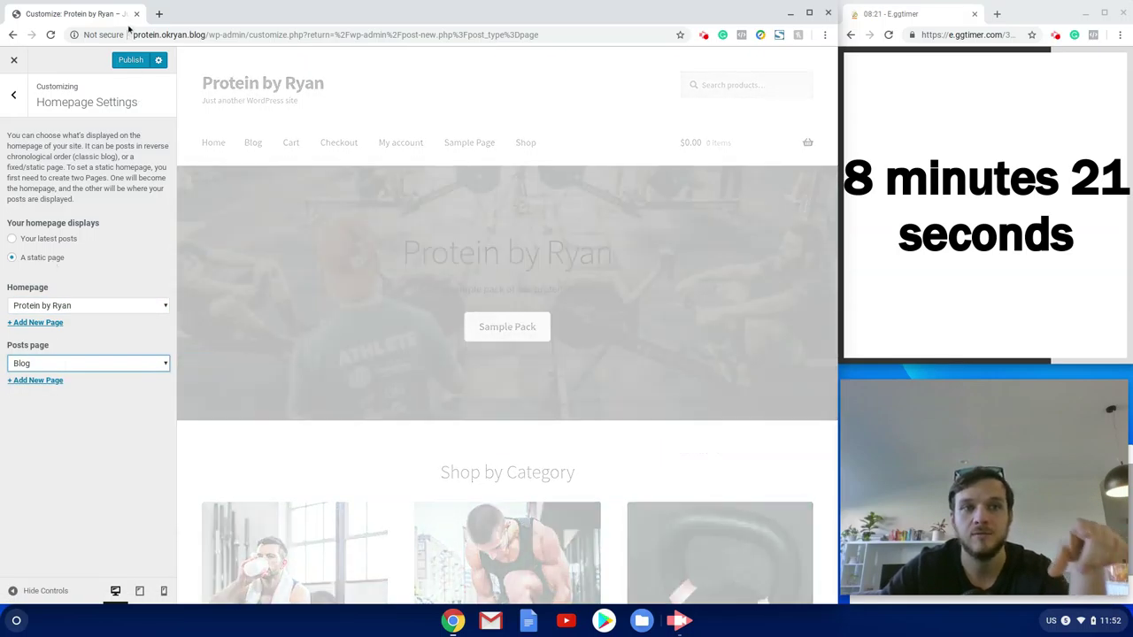
click(128, 62)
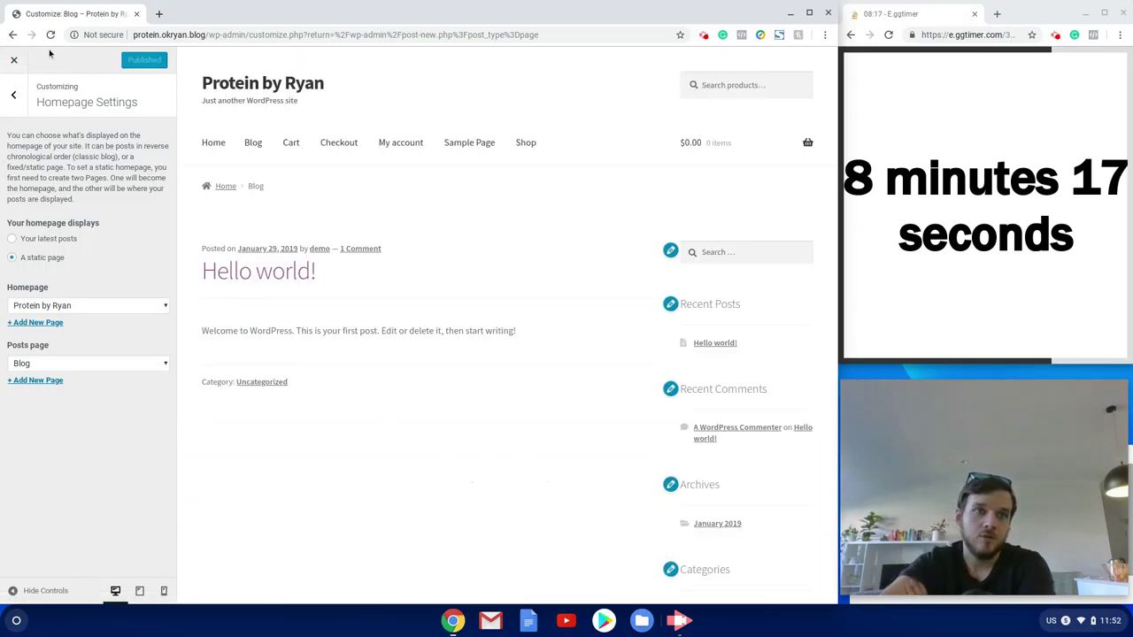
Reload the customizer and look over the homepage preview, from the hero image through the category and product sections.
click(50, 36)
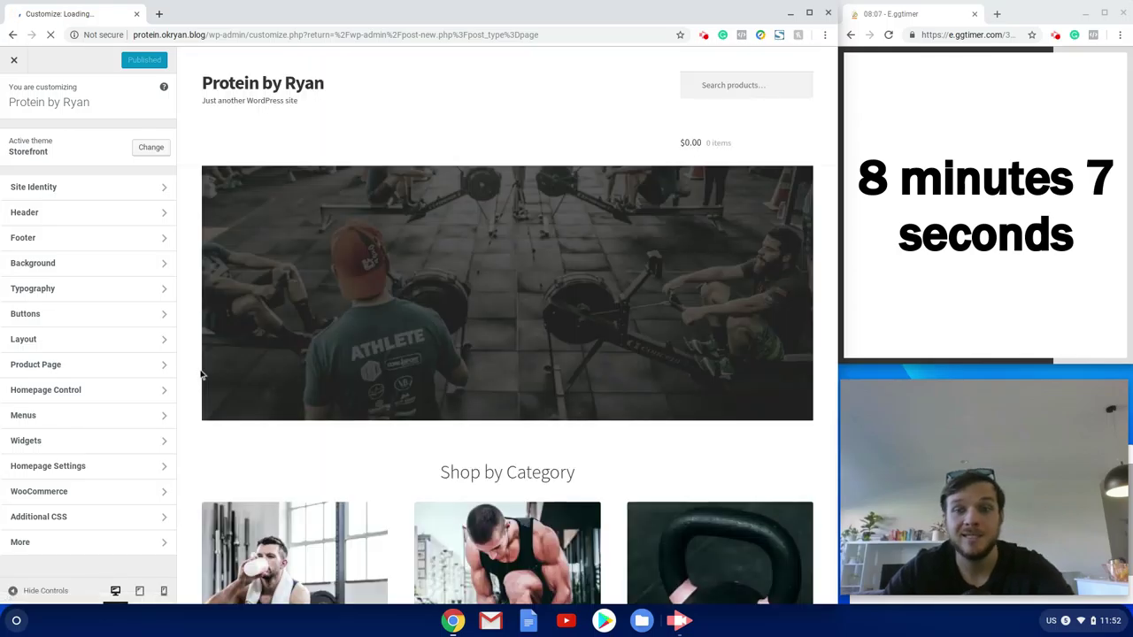
scroll(336, 319, down, 3)
scroll(342, 318, down, 6)
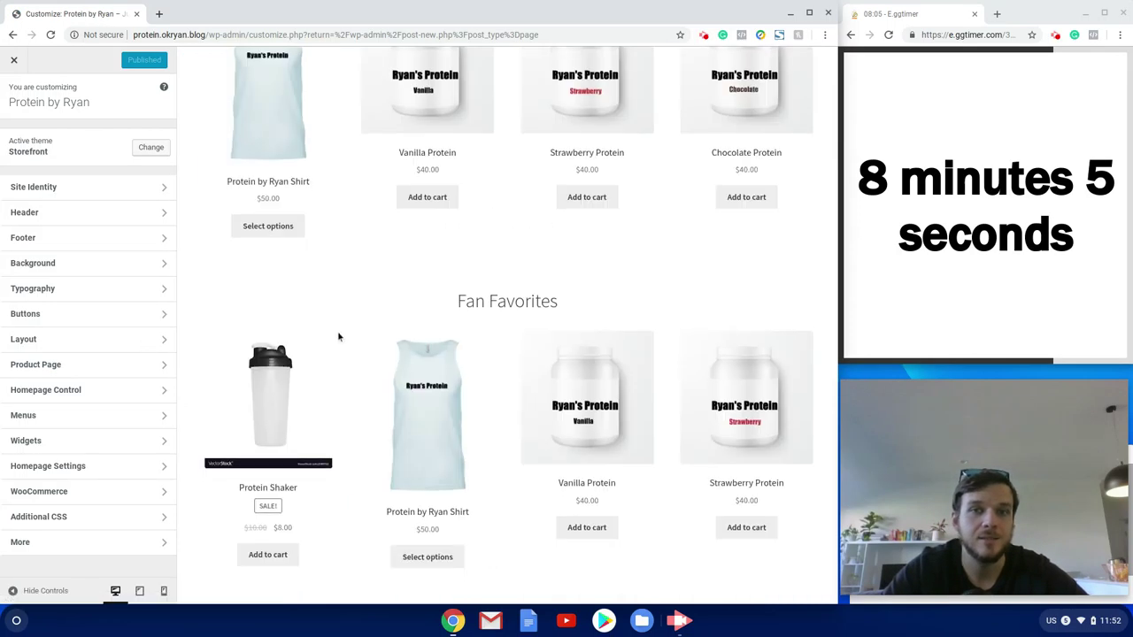
scroll(339, 331, up, 9)
scroll(336, 341, down, 12)
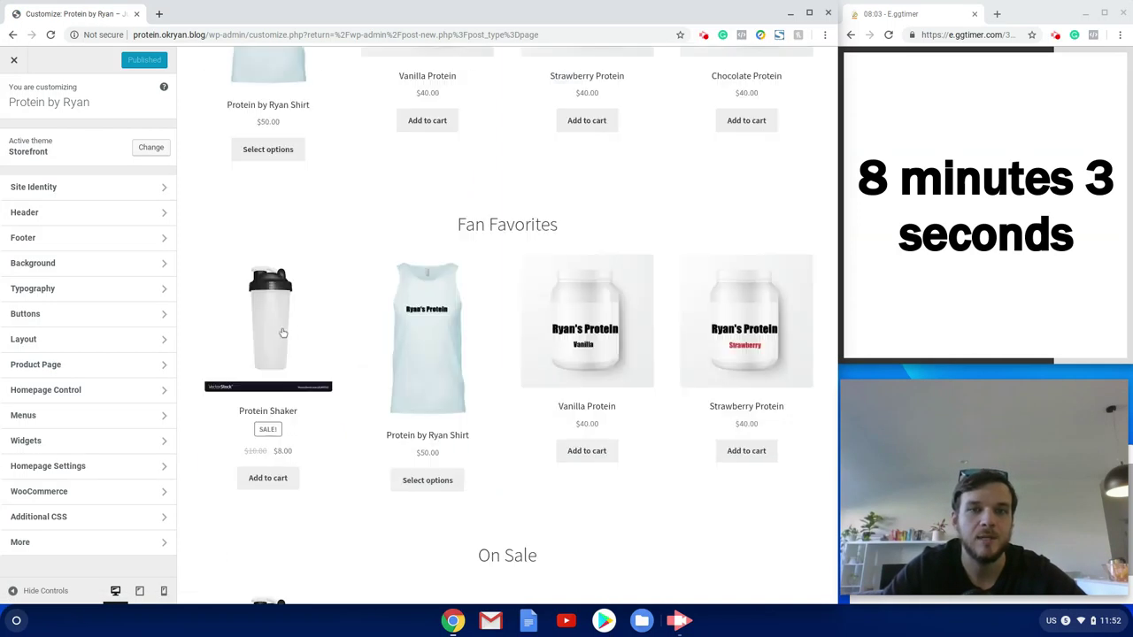
scroll(336, 342, up, 5)
scroll(336, 342, up, 7)
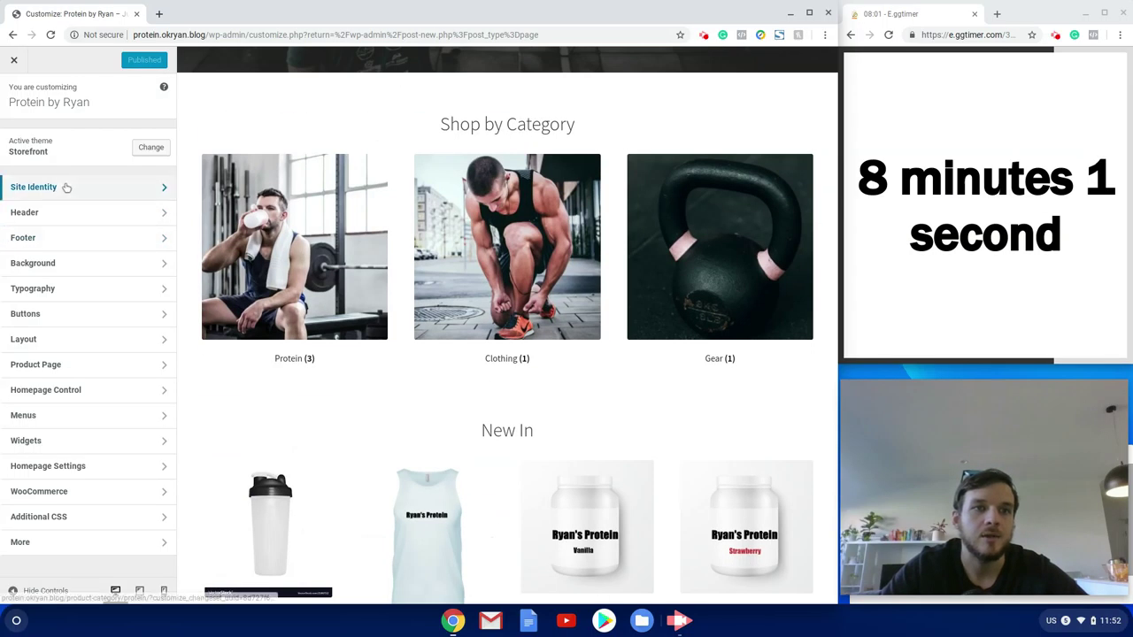
Set the white Ryans-Protein-logo.png from the media library as the site logo without cropping it.
click(63, 185)
click(87, 156)
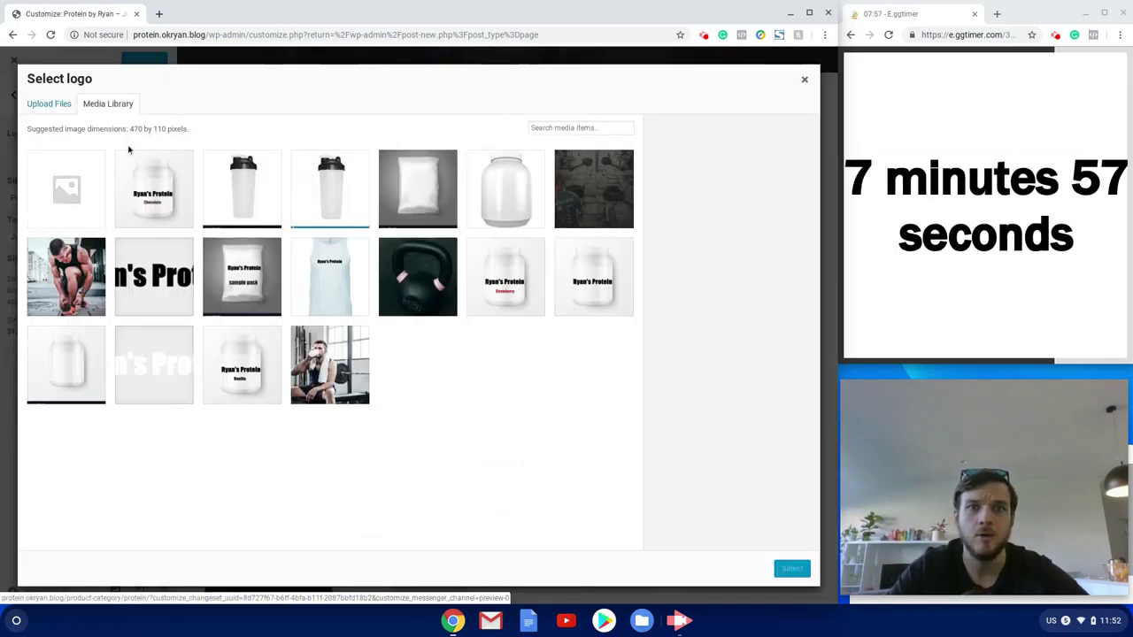
click(179, 386)
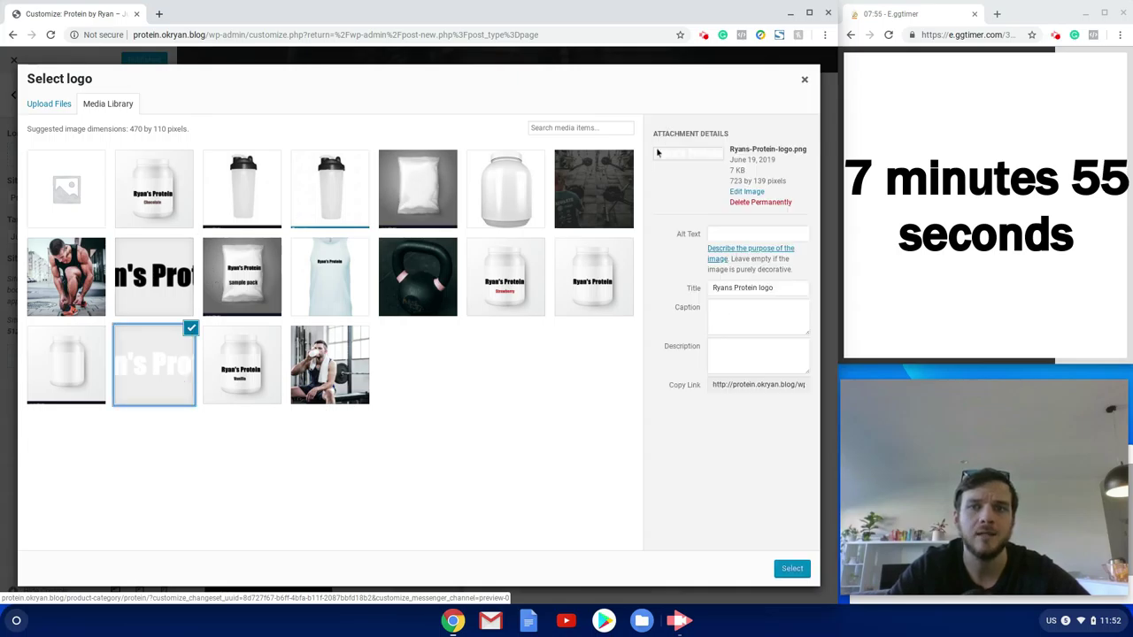
click(791, 569)
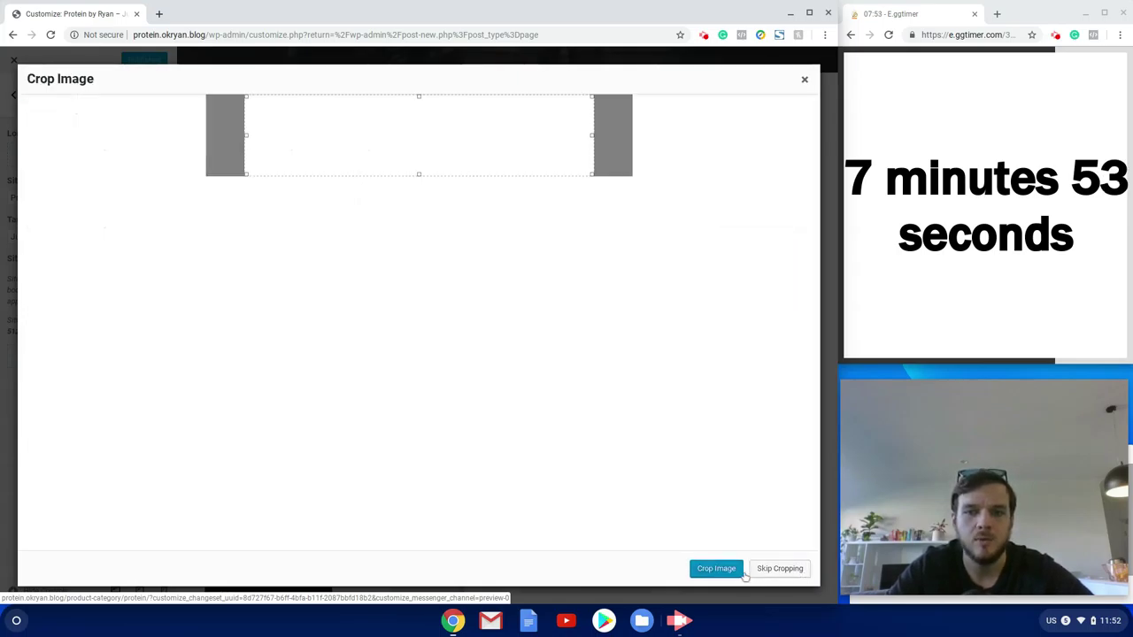
click(779, 570)
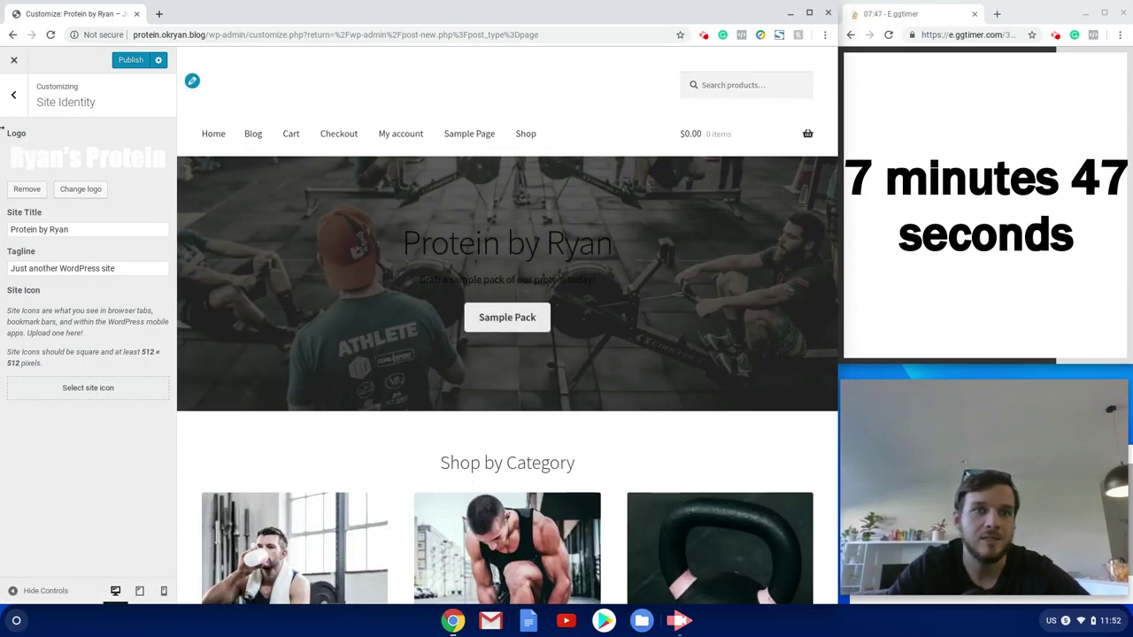
Set the header's background color to the near-black #212121.
click(14, 95)
click(66, 215)
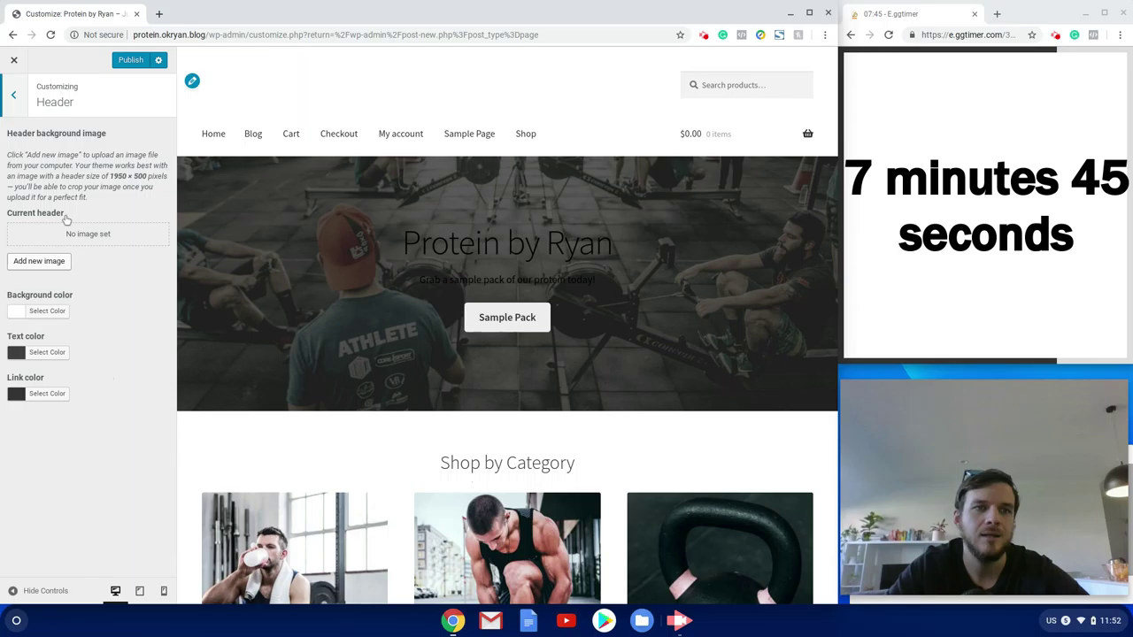
click(47, 311)
drag(32, 412, 13, 435)
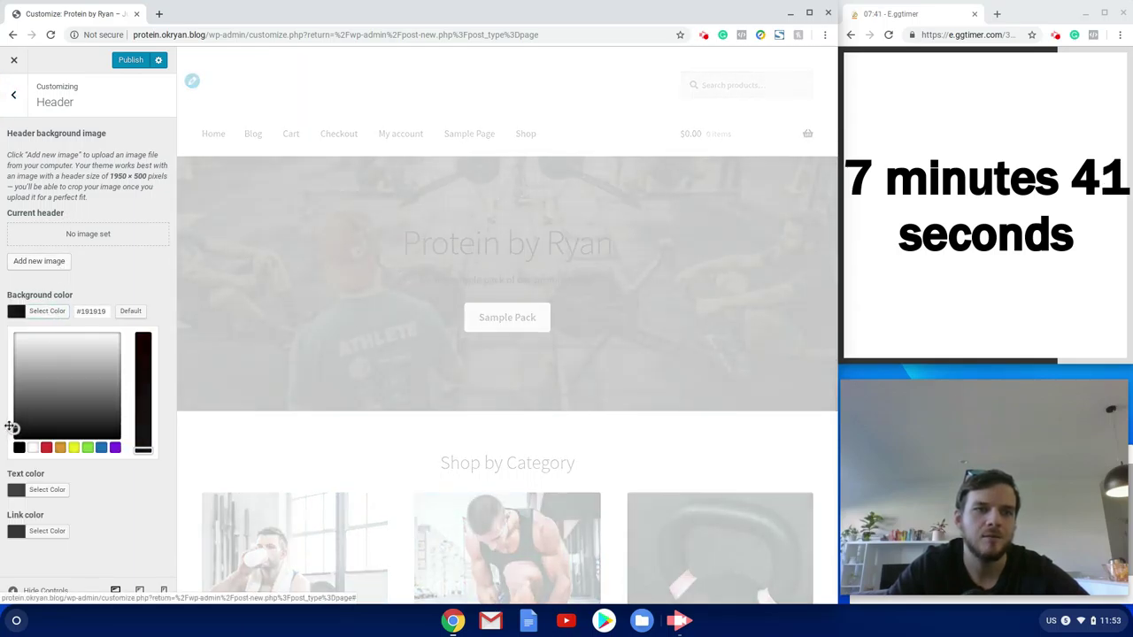
click(4, 424)
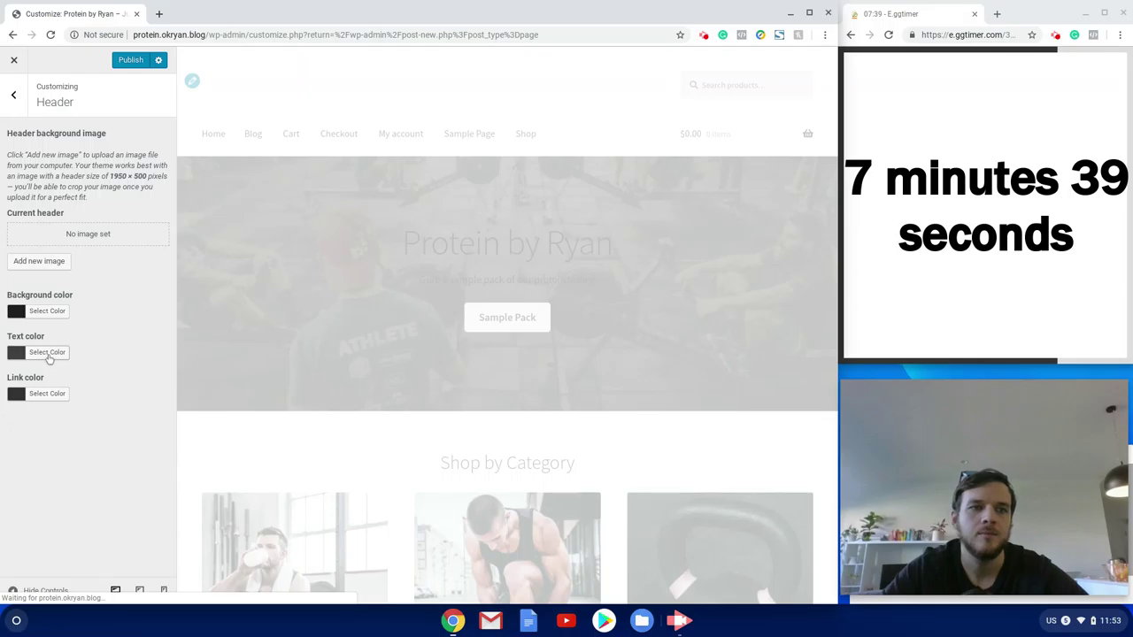
Set both the header's text color and its link color to white (#ffffff).
click(47, 352)
click(33, 488)
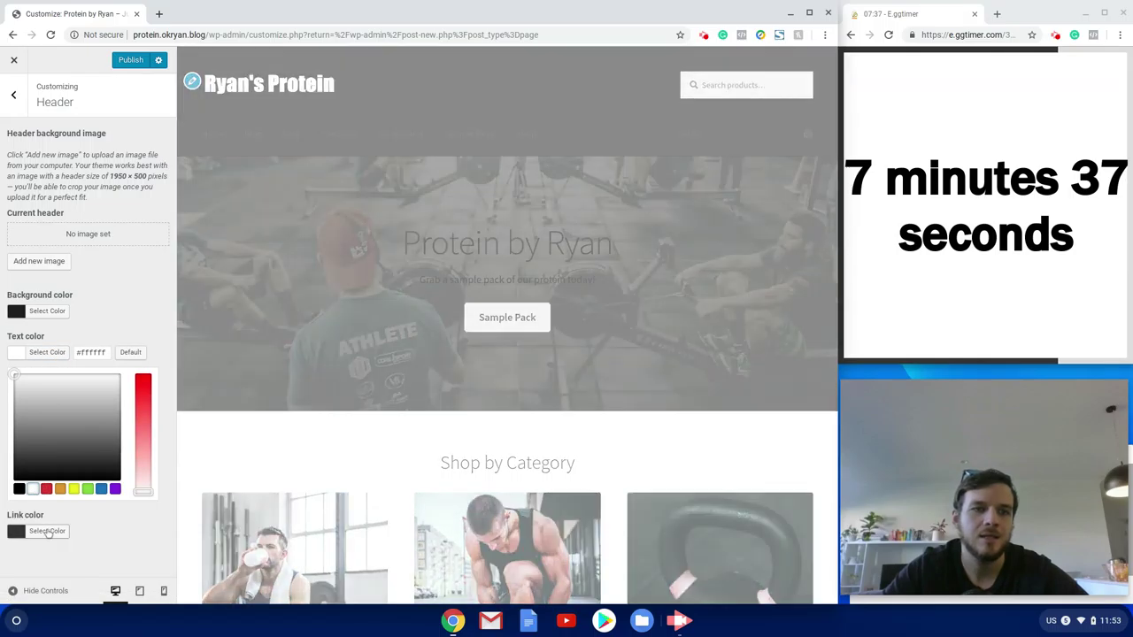
click(48, 531)
click(33, 530)
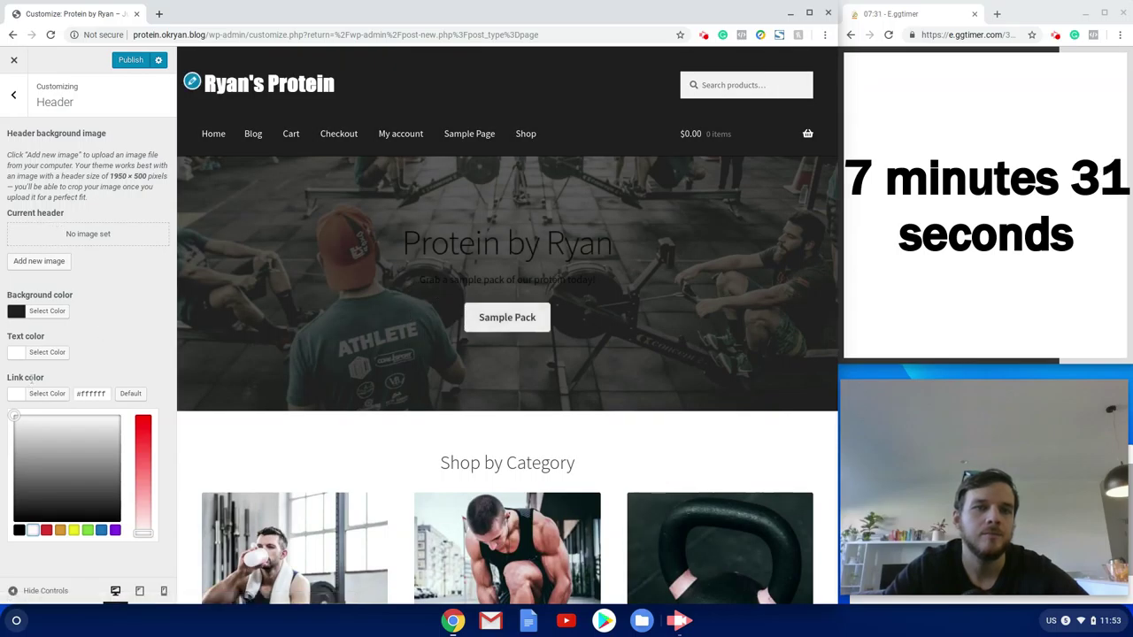
Lighten the header's background color to #2b2b2b and return to the main customizer options.
click(47, 310)
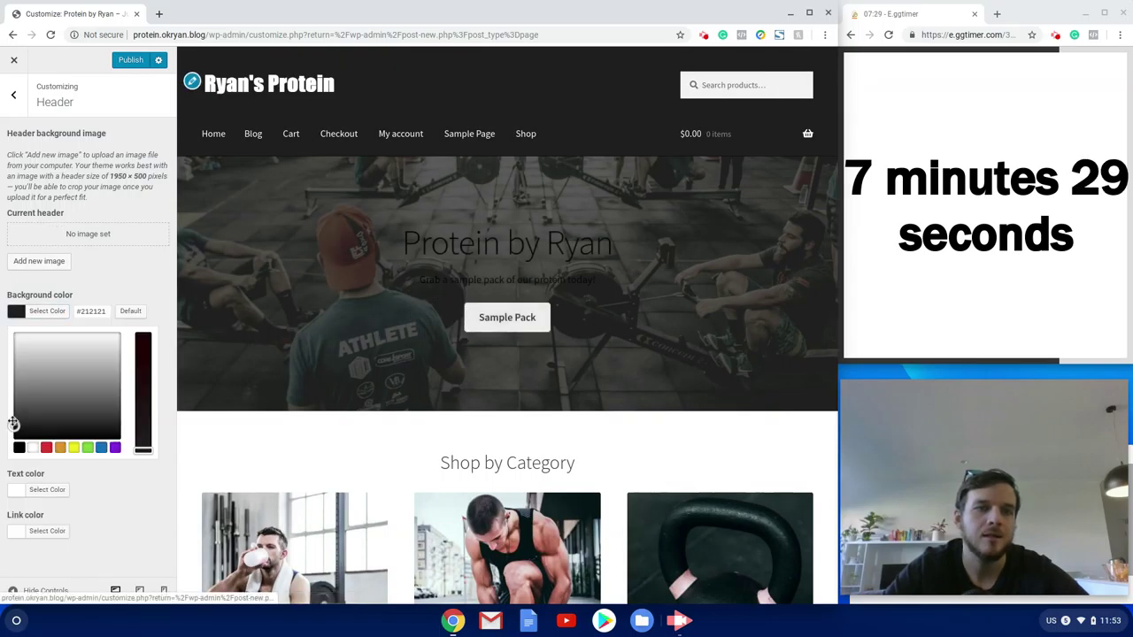
click(14, 423)
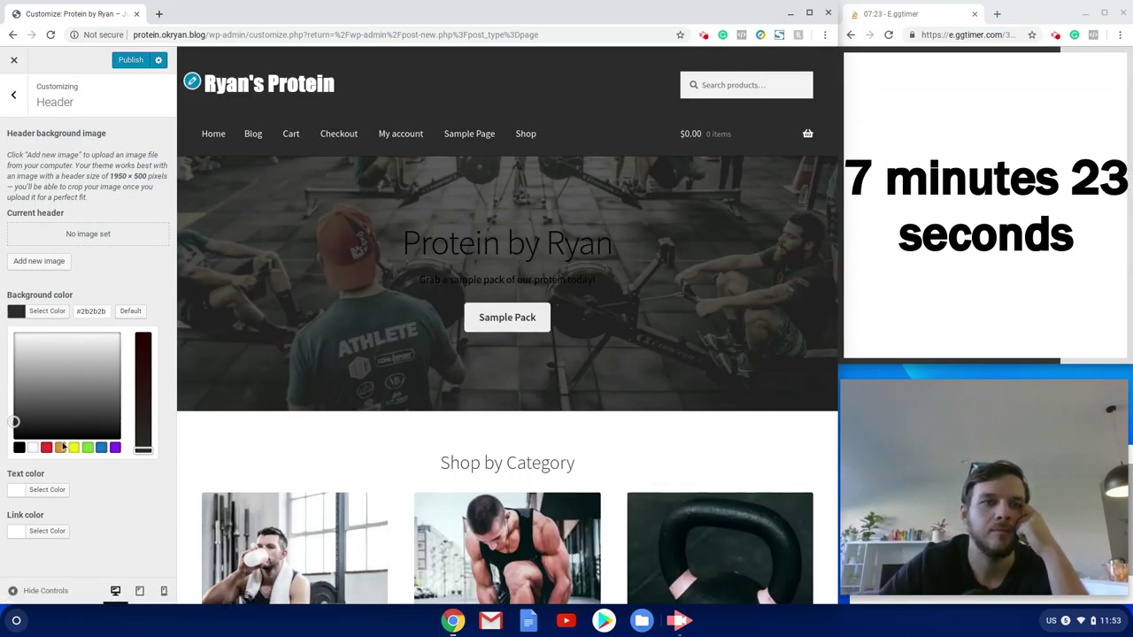
click(14, 110)
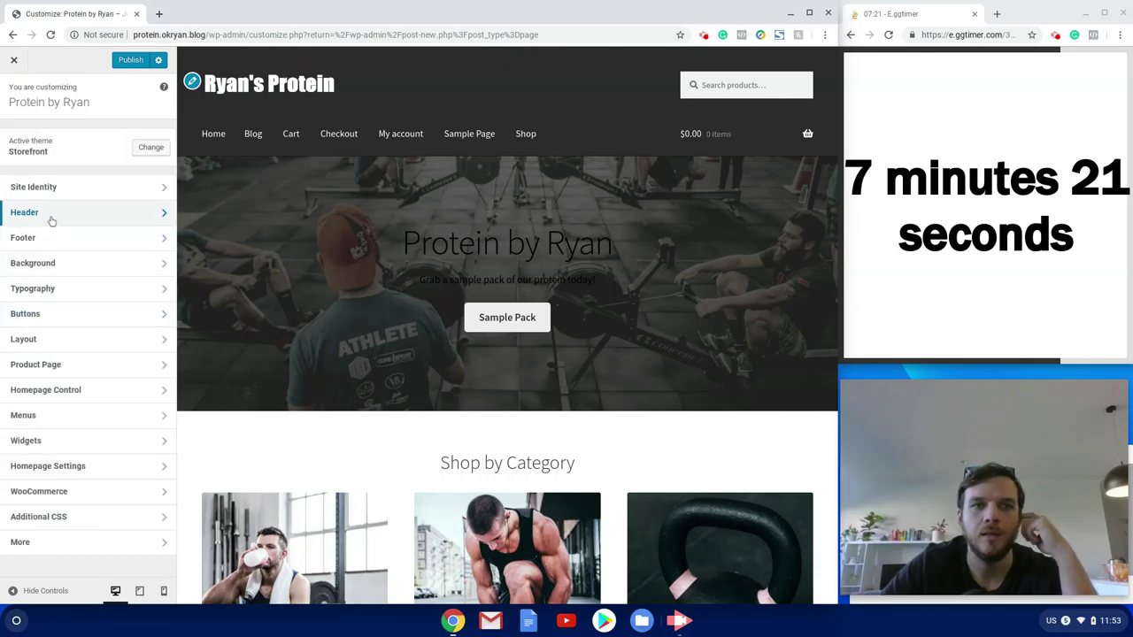
In the typography settings, make the hero heading and hero text white (#ffffff) and the link/accent color dark red #992323.
click(55, 291)
click(47, 273)
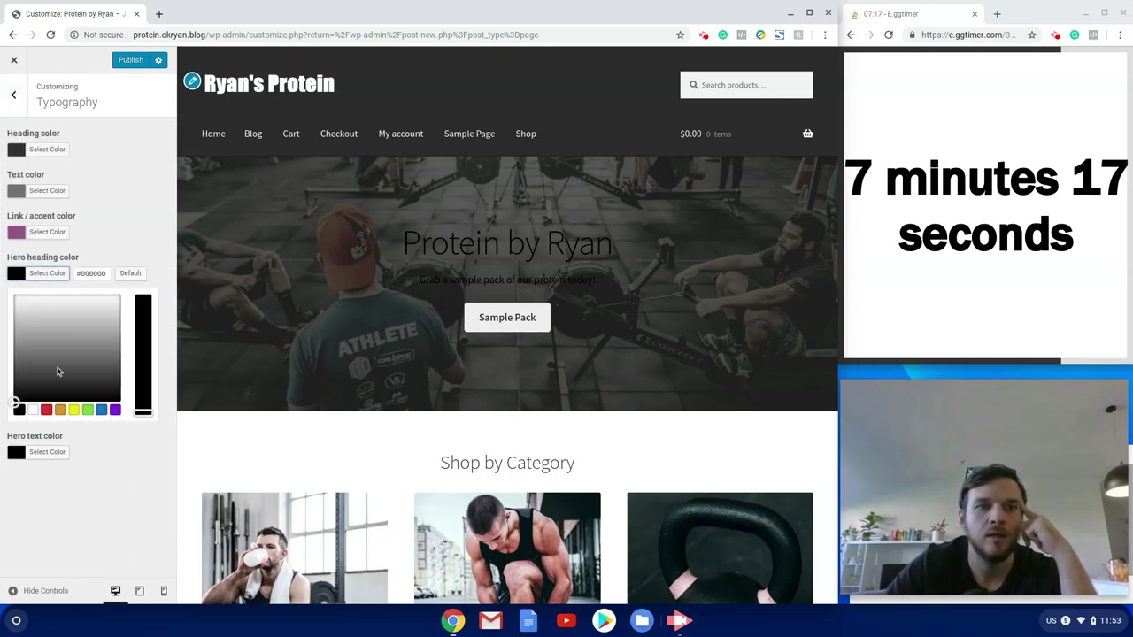
click(33, 409)
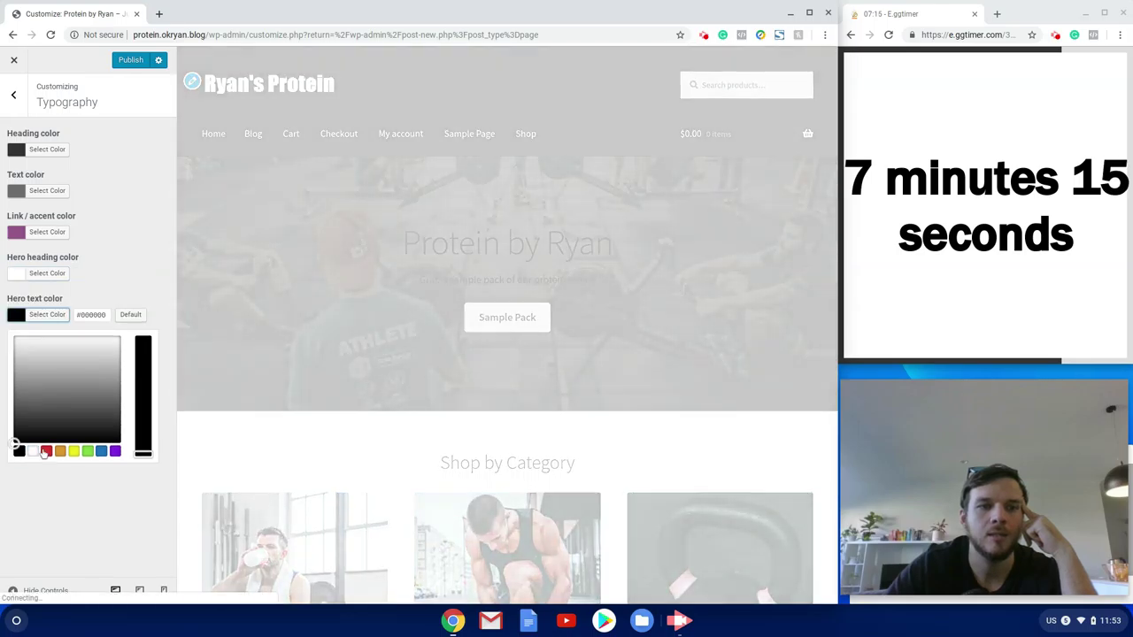
click(47, 451)
click(33, 450)
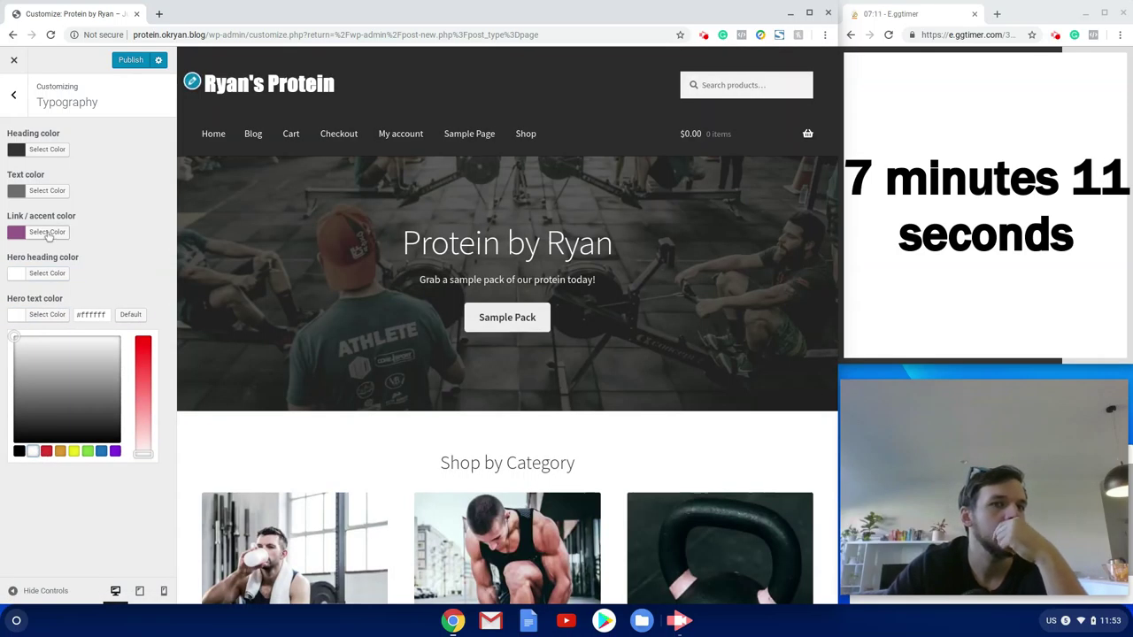
click(46, 232)
click(46, 368)
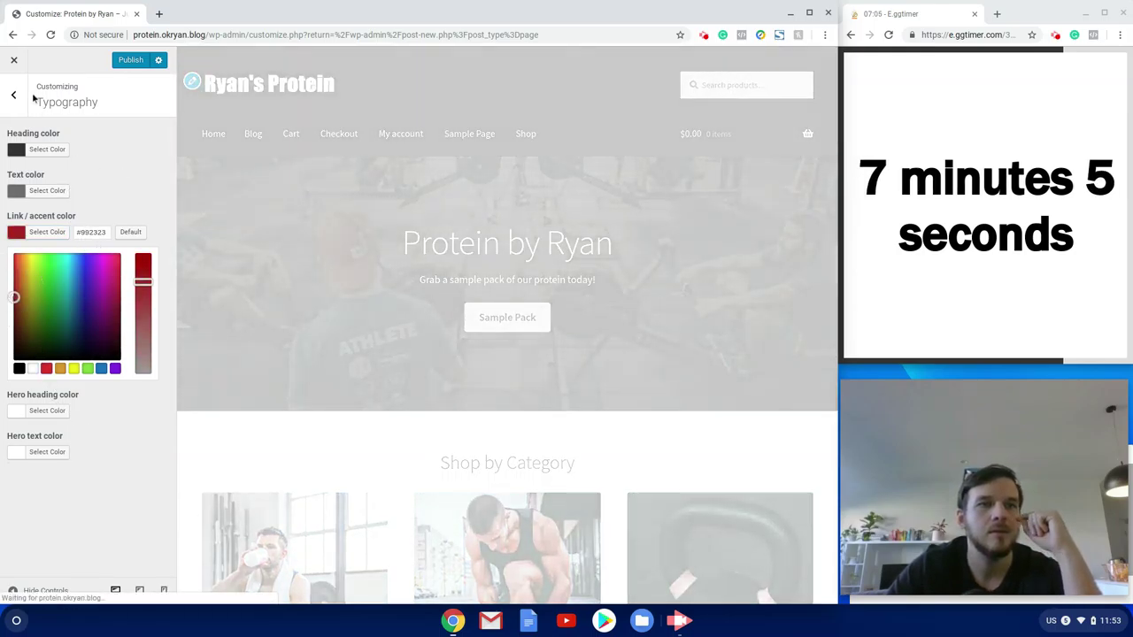
In the button settings, set the background color to red #d64131 and the text color to white #ffffff.
click(14, 95)
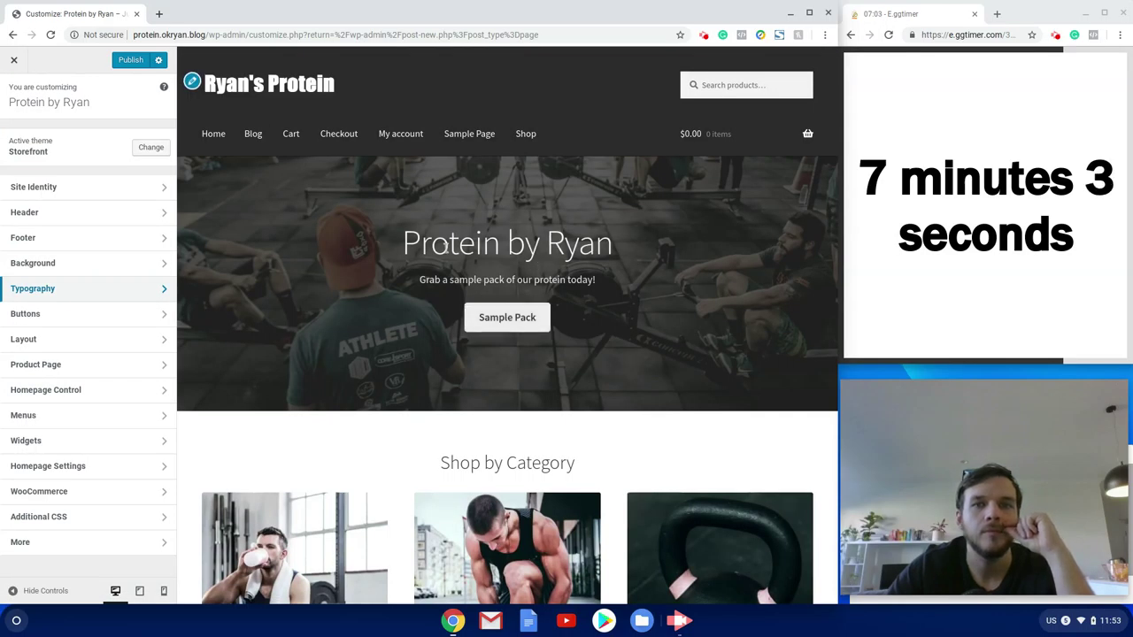
click(98, 319)
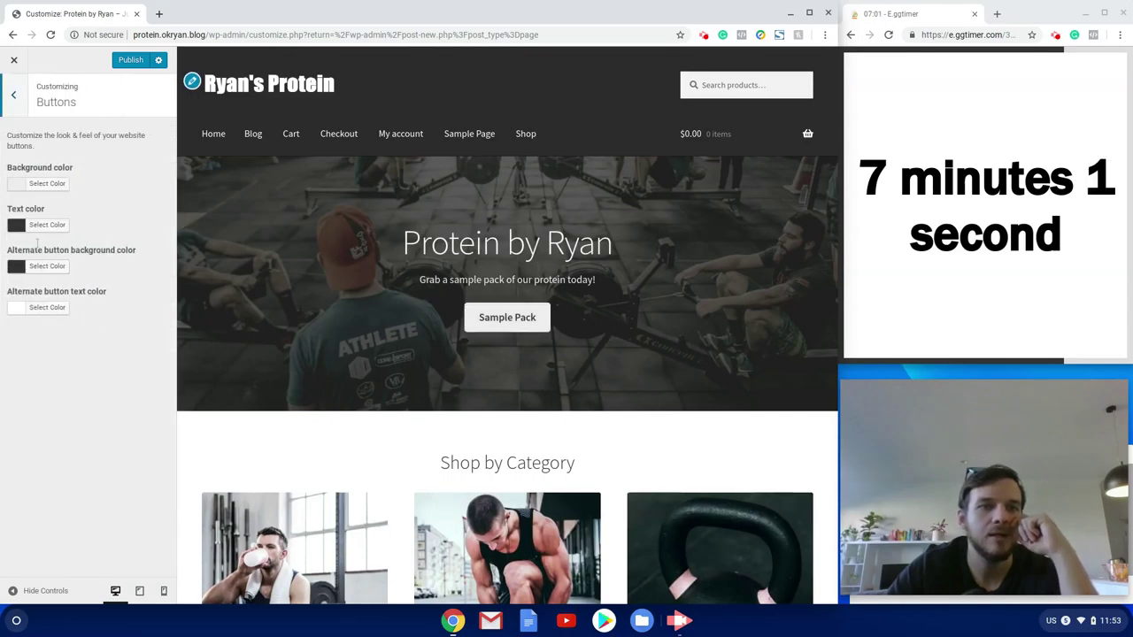
click(47, 183)
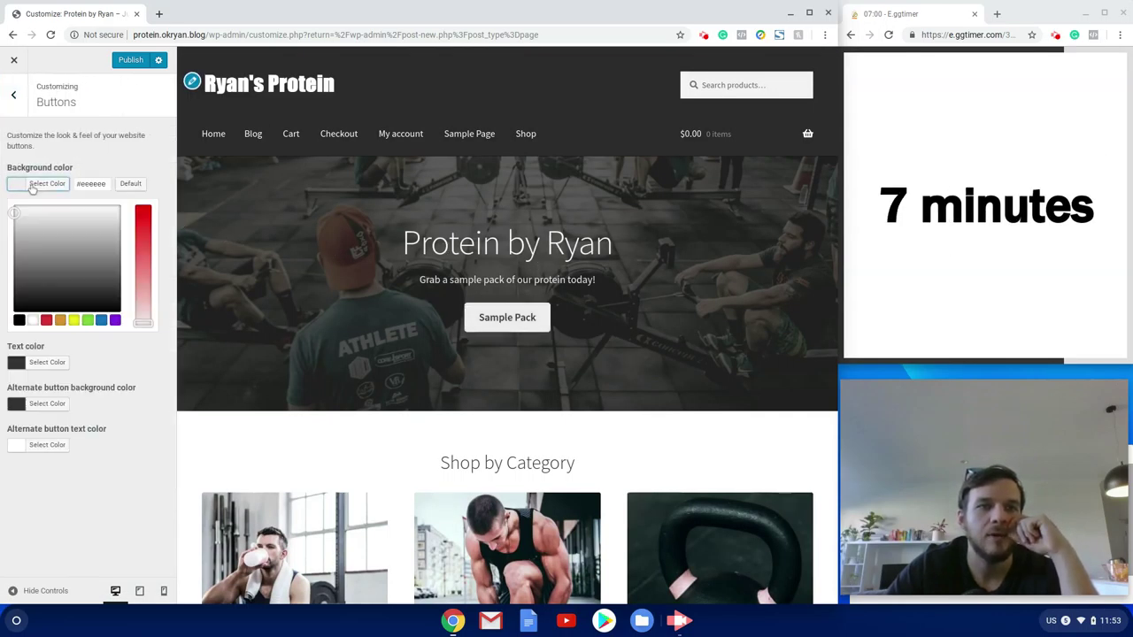
click(46, 321)
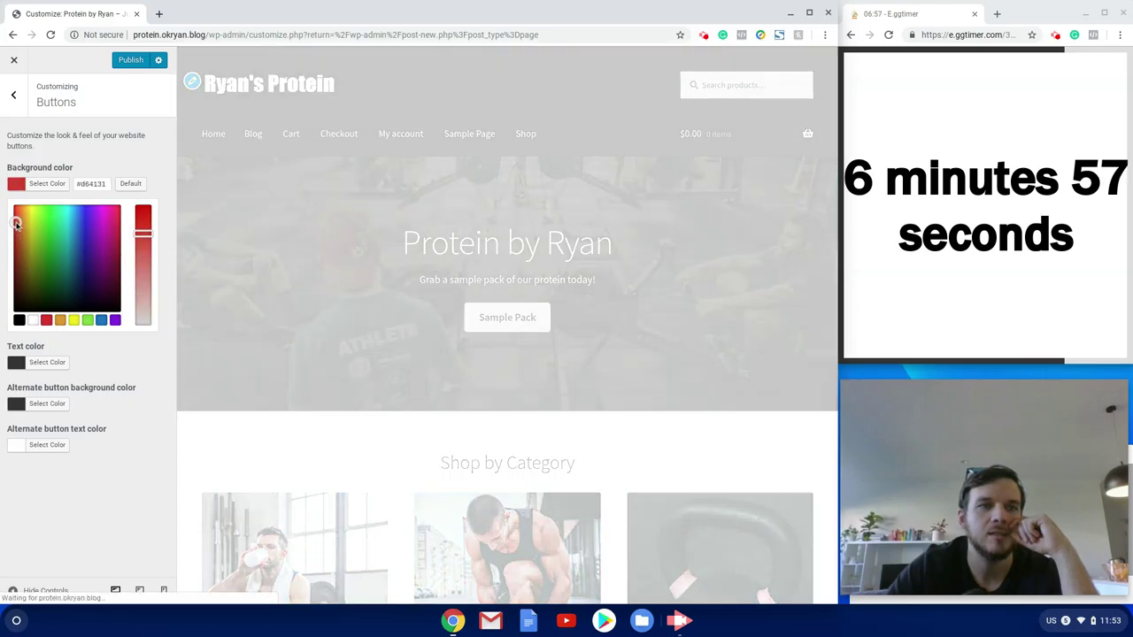
click(47, 362)
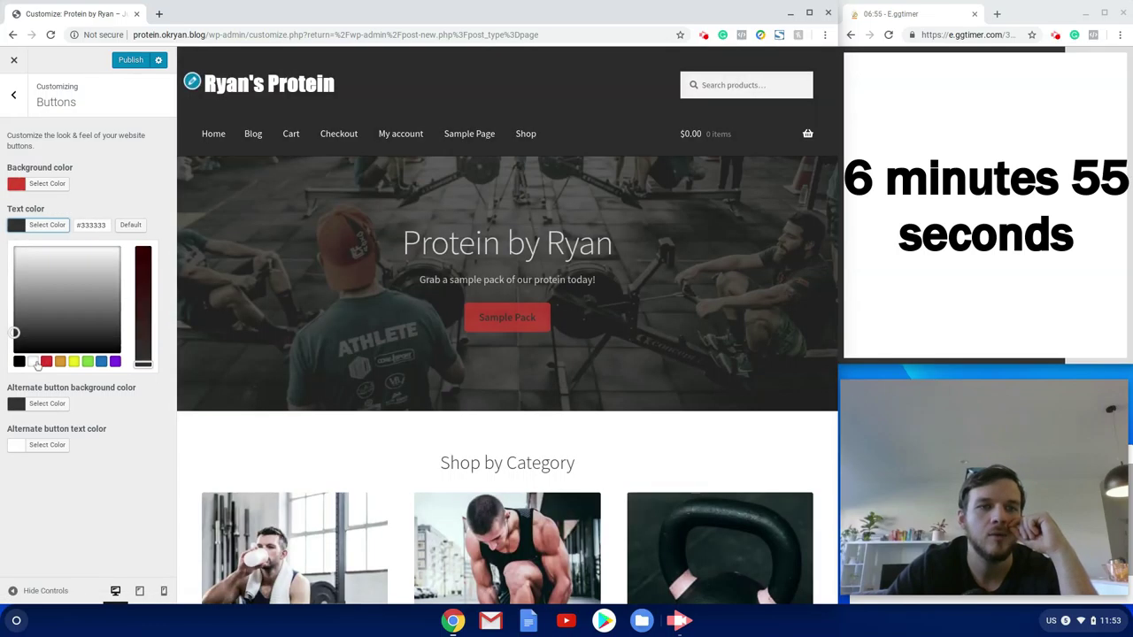
click(33, 361)
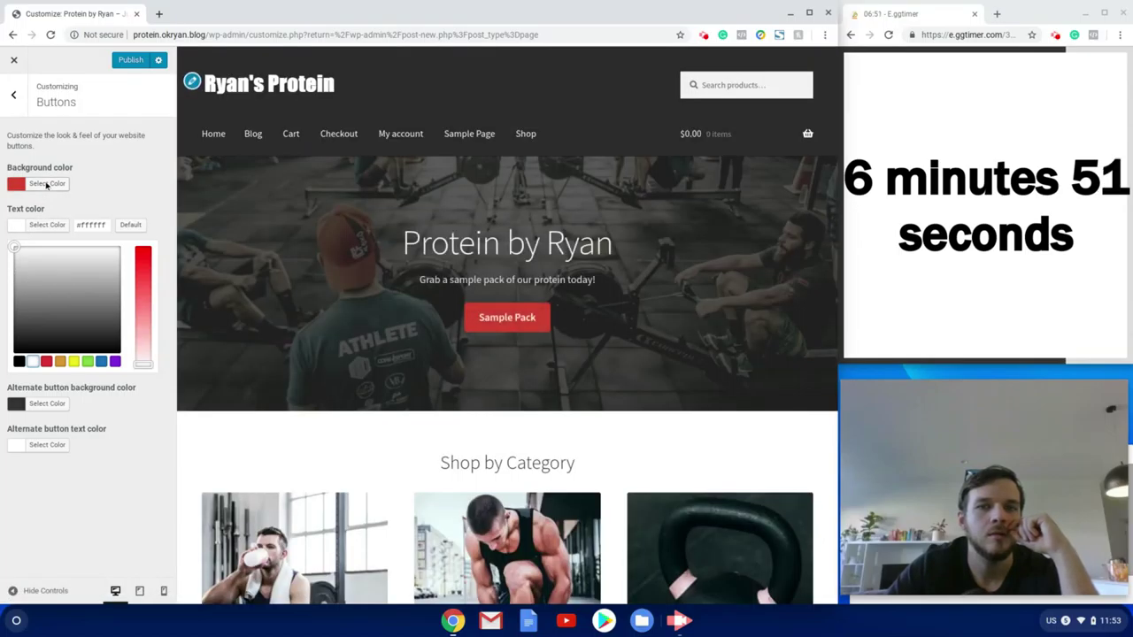
Adjust the button background color to the deeper red #c92e2e and return to the main customizer options.
click(46, 184)
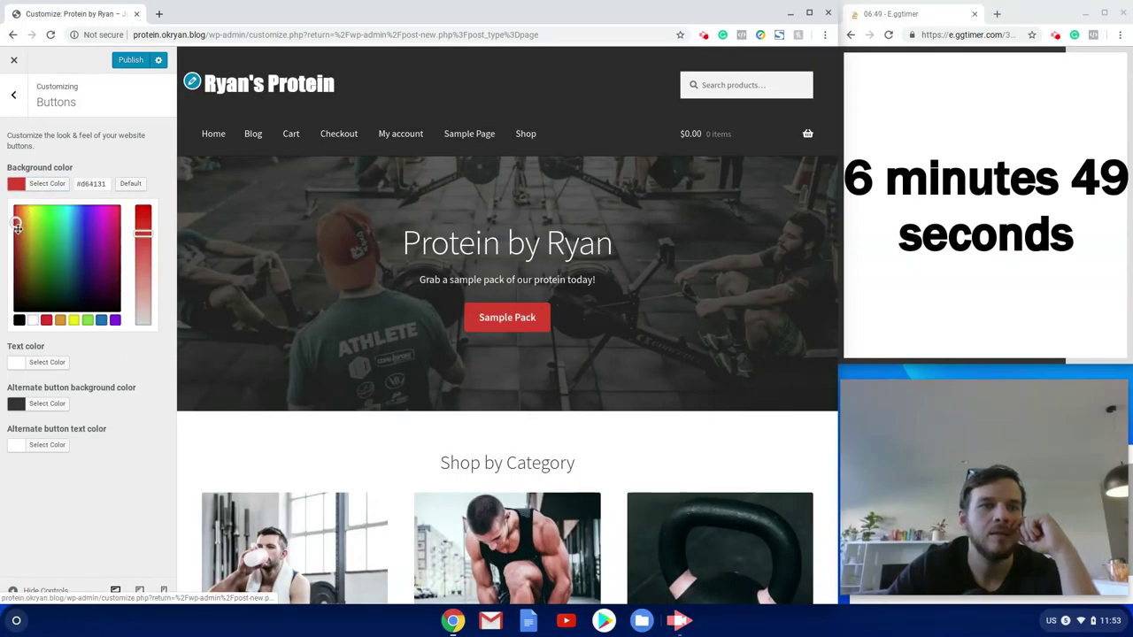
click(15, 227)
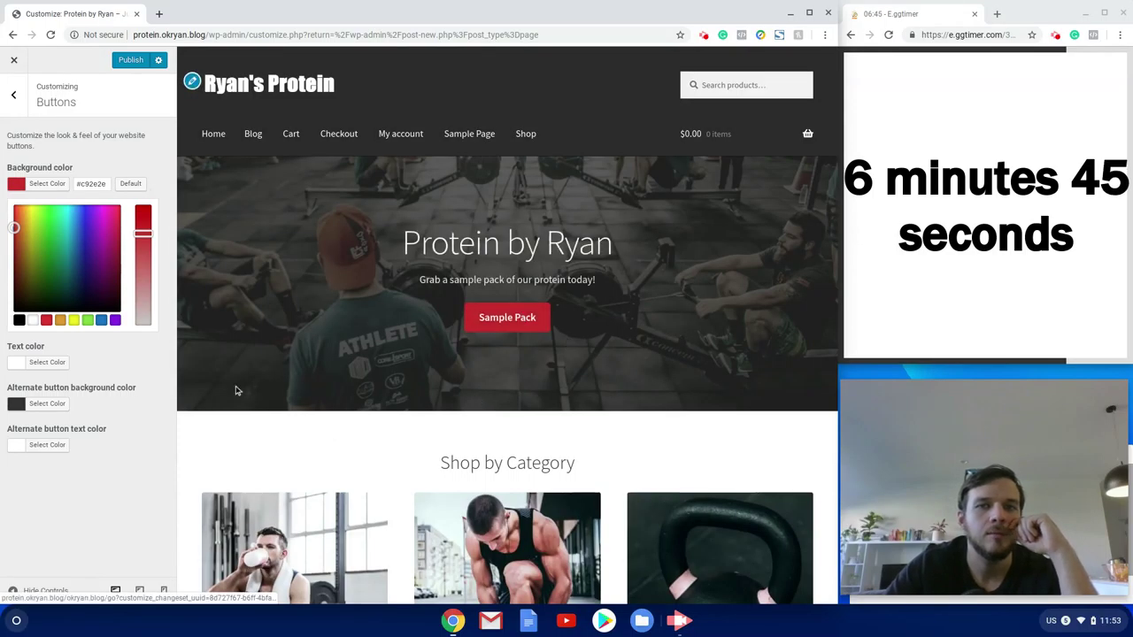
click(13, 93)
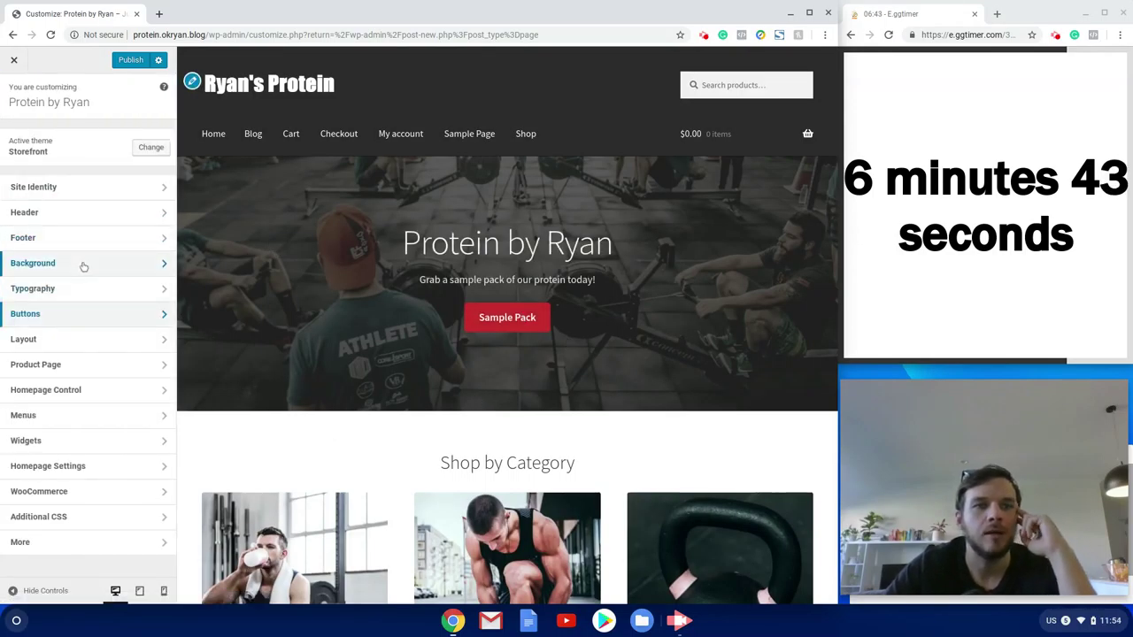
Set the site's background color to the off-white #fcfcfc and return to the main customizer options.
click(82, 264)
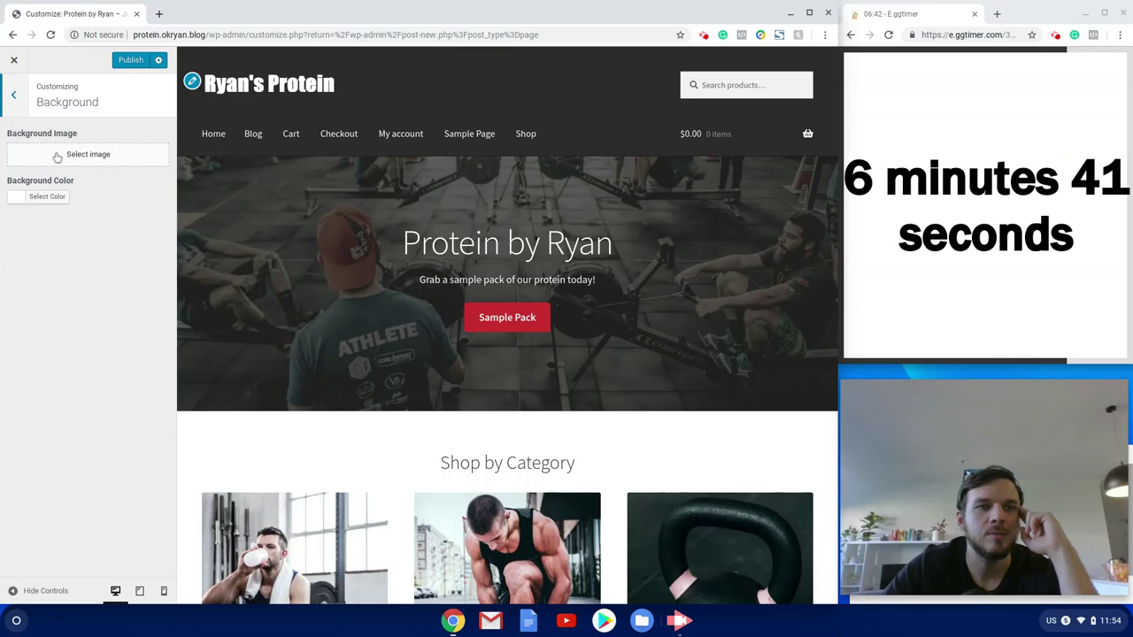
click(27, 197)
drag(15, 219, 13, 220)
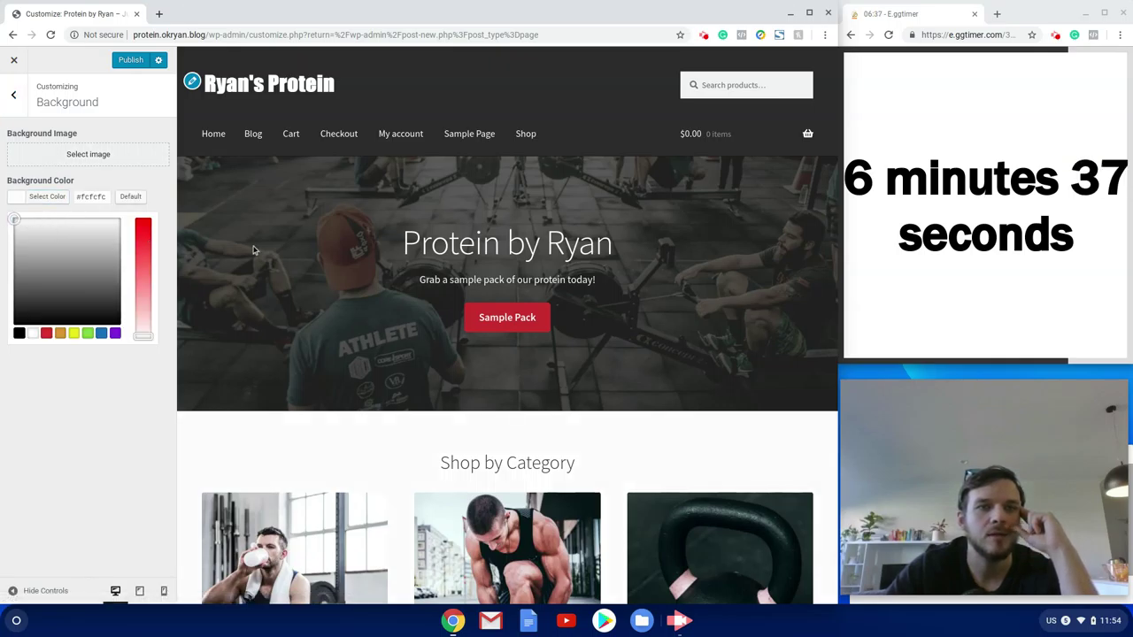
click(13, 94)
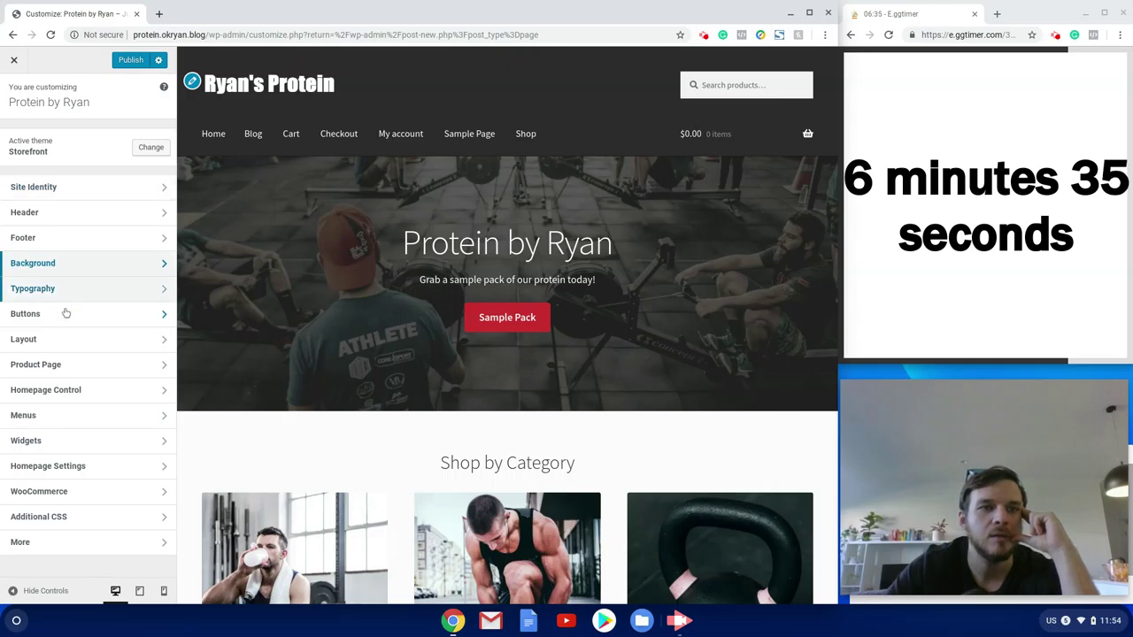
Create a new menu named Primary and assign it to the Primary Menu location.
click(43, 422)
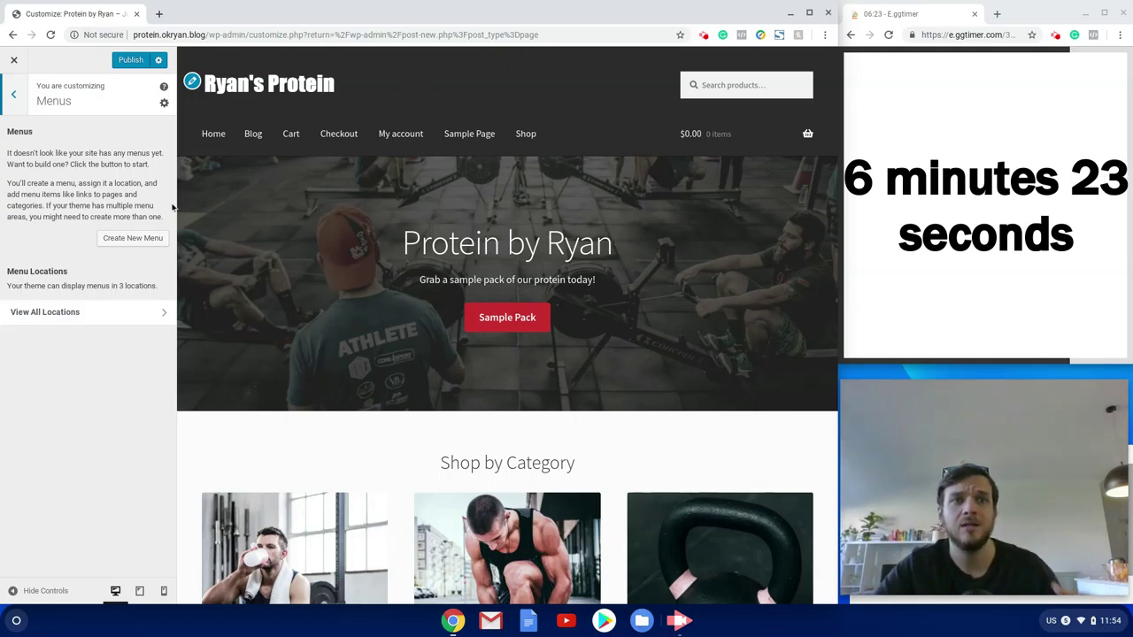
click(144, 240)
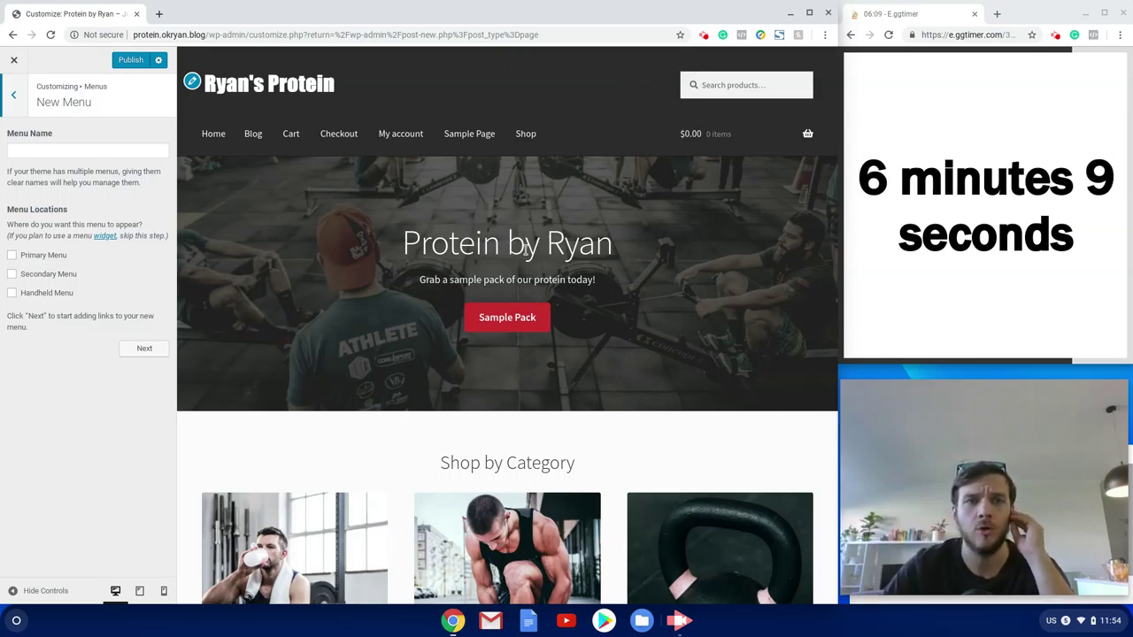
click(111, 152)
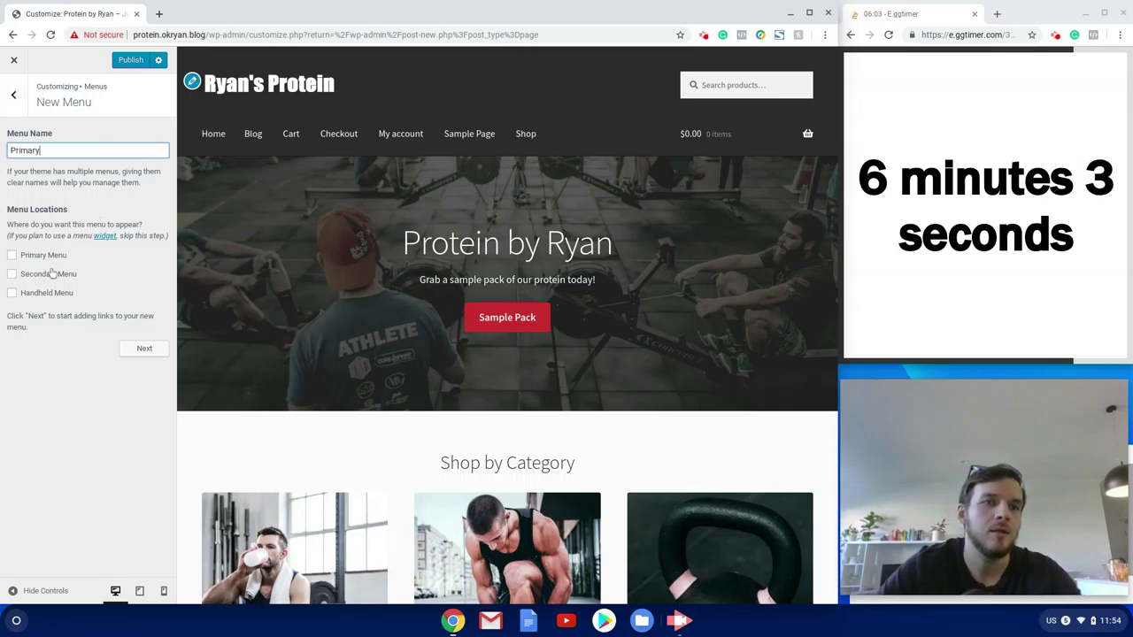
click(12, 255)
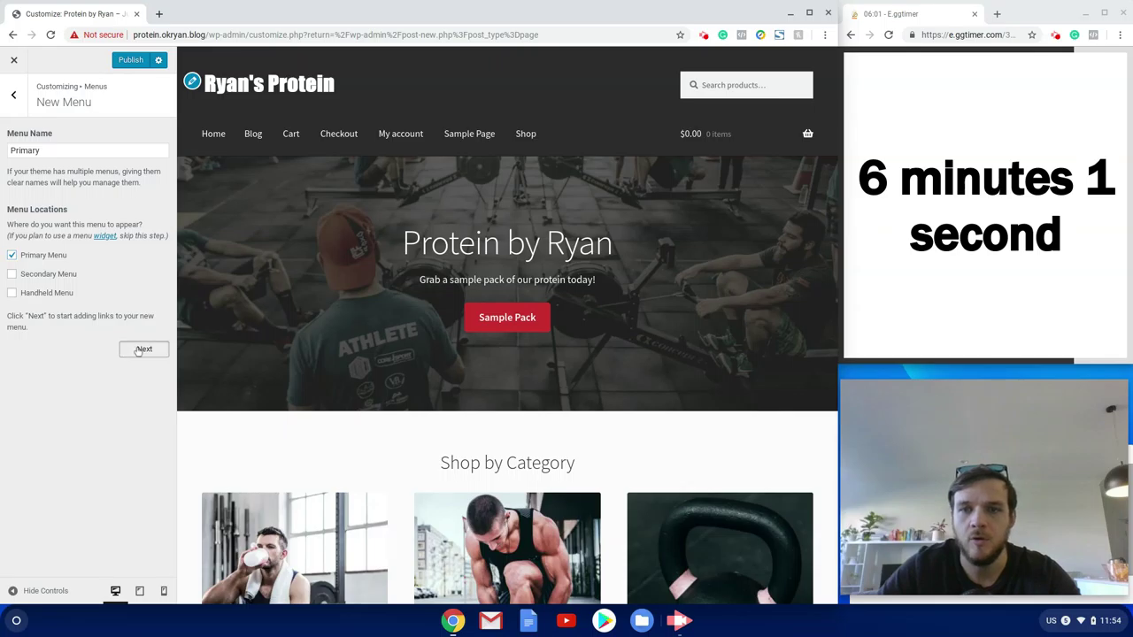
click(142, 350)
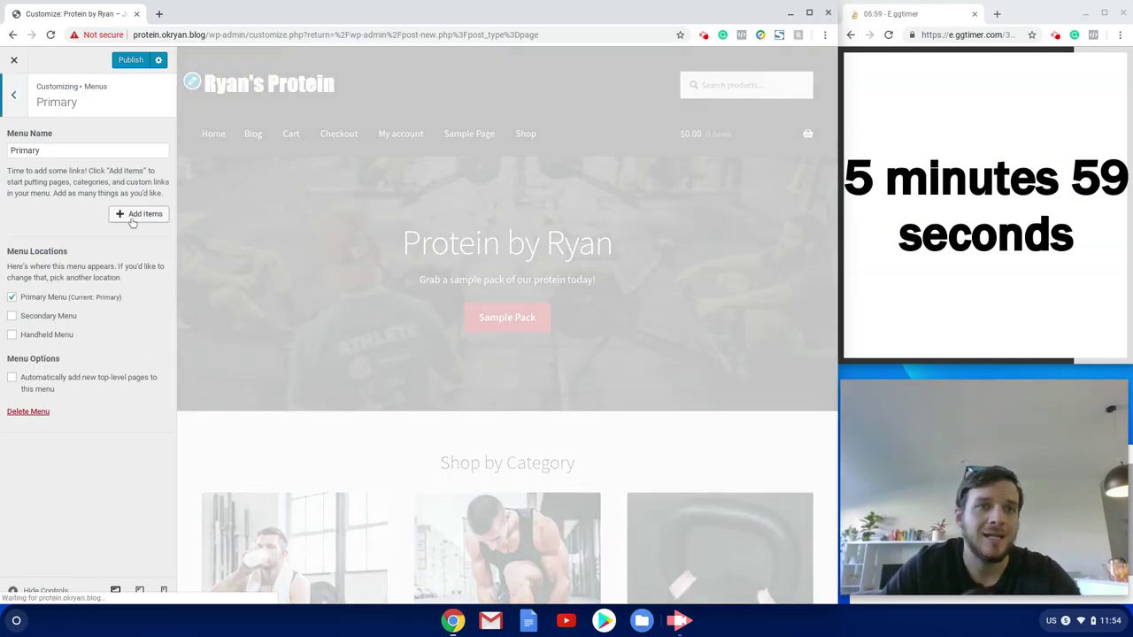
Add Home, Blog, My account and Shop to the Primary menu.
click(133, 217)
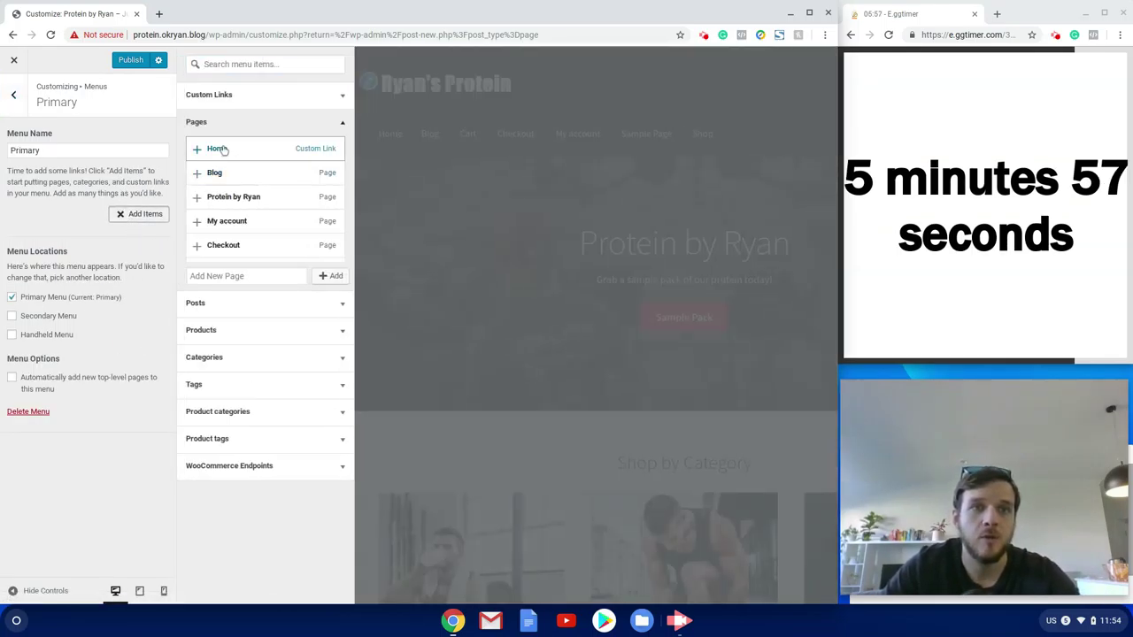
click(217, 149)
click(214, 172)
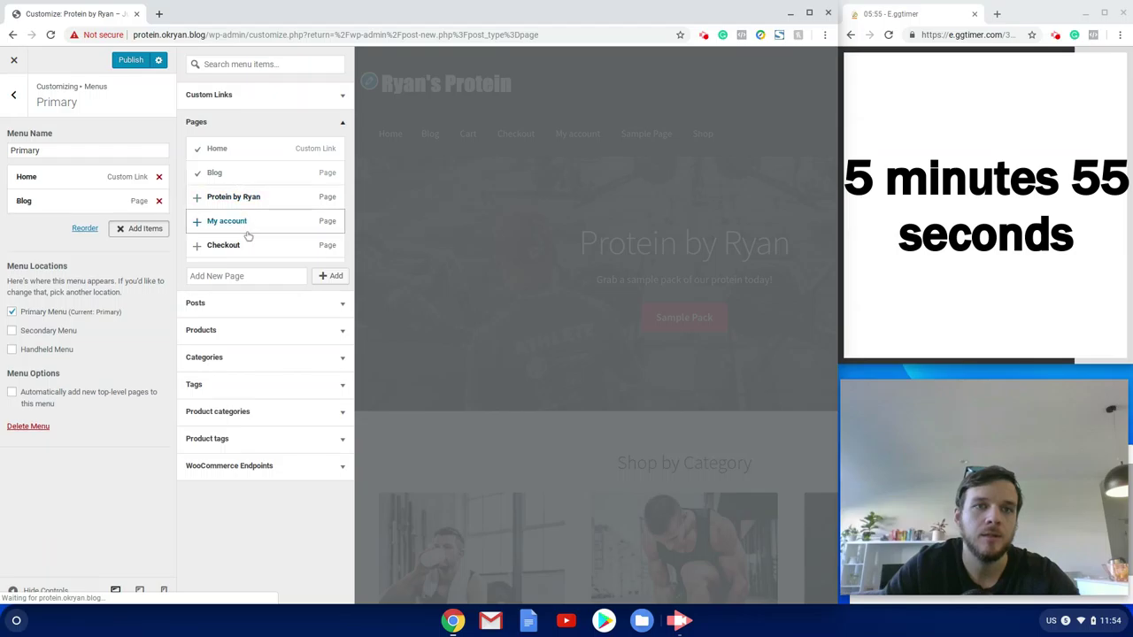
scroll(234, 228, down, 2)
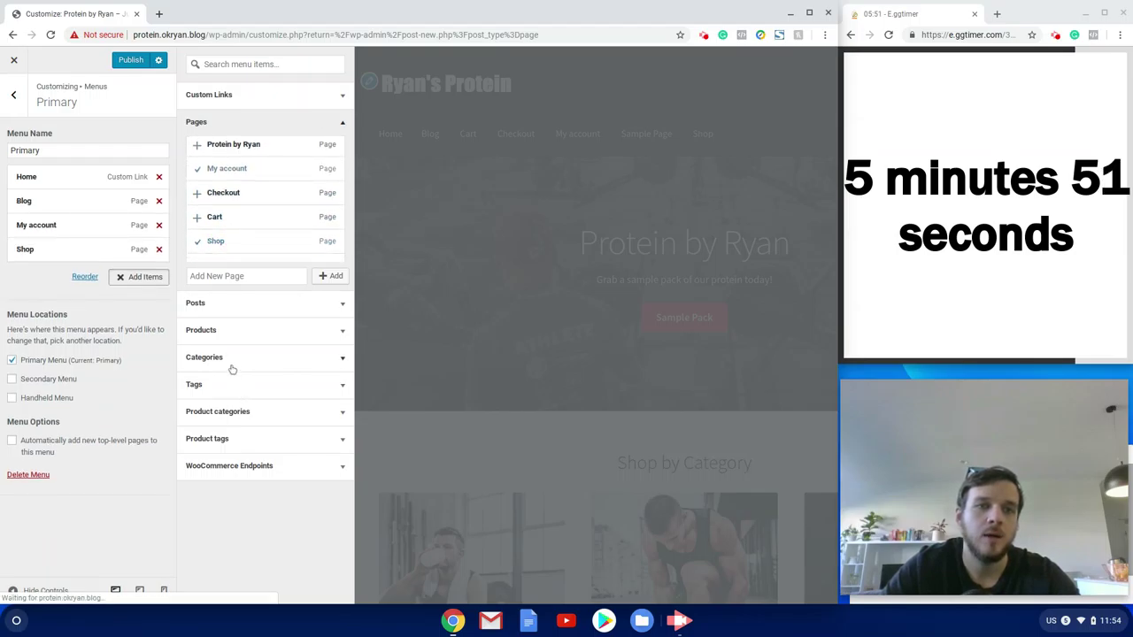
Add the product categories Protein, Clothing and Gear to the Primary menu.
click(243, 413)
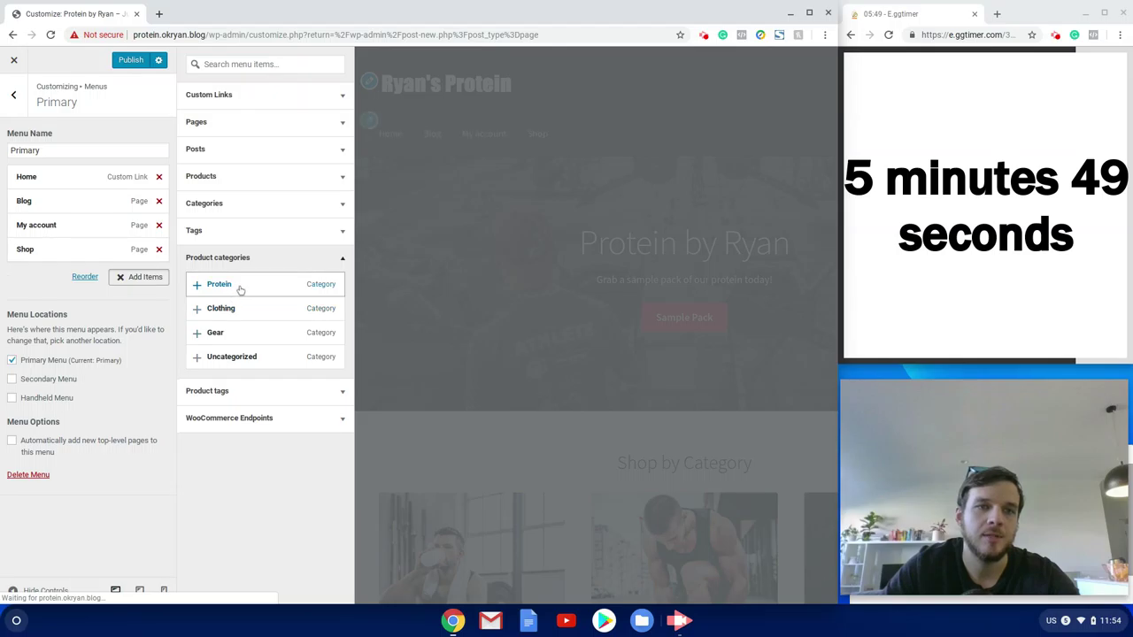
click(234, 312)
click(235, 335)
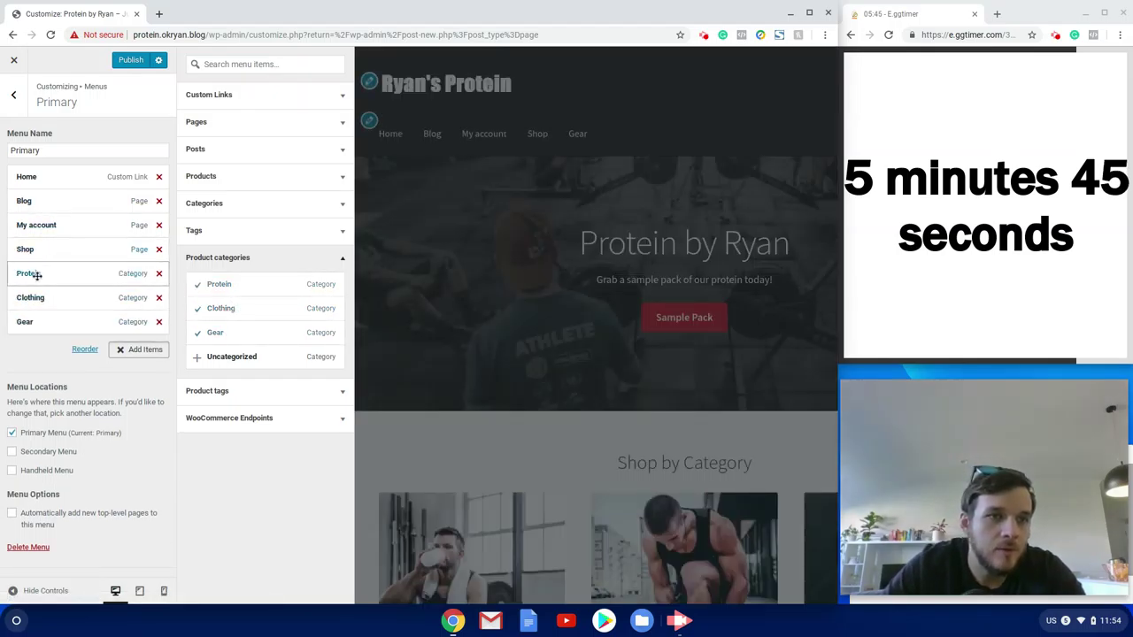
Nest Protein, Clothing and Gear under Shop, move My account to the end, and check the Shop dropdown in the preview.
drag(36, 275, 55, 322)
drag(43, 225, 35, 327)
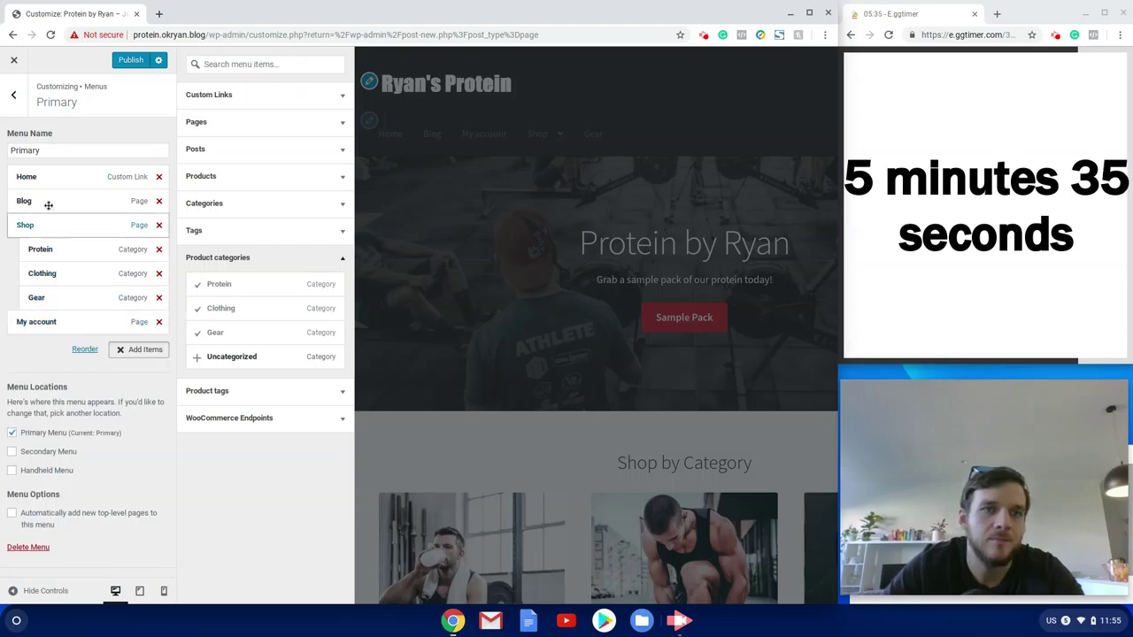
click(14, 108)
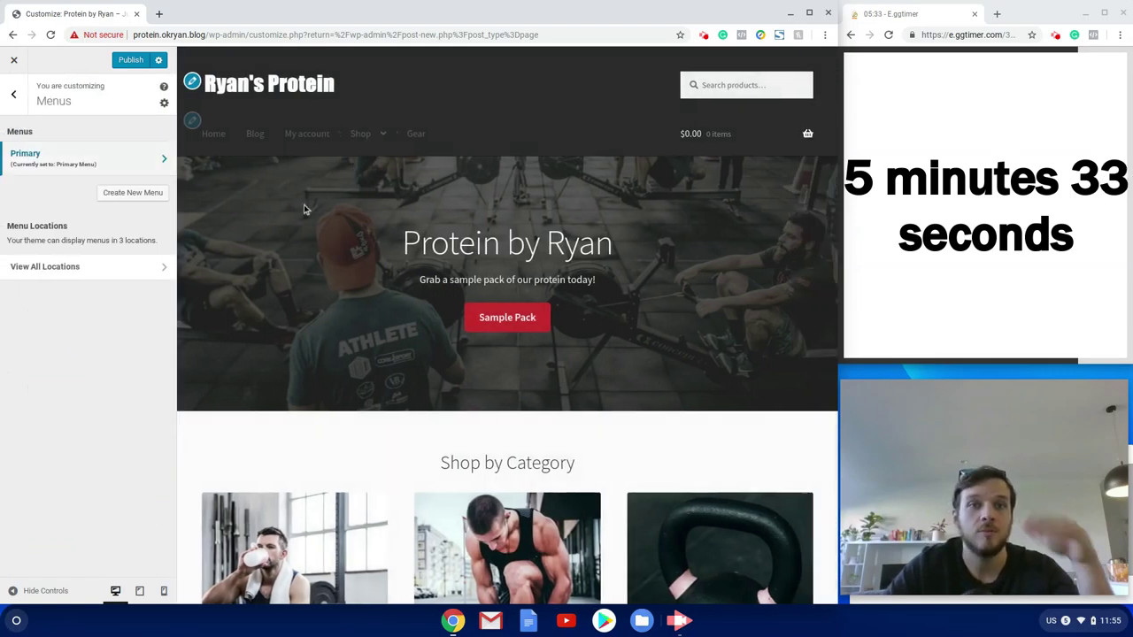
mouse_move(306, 145)
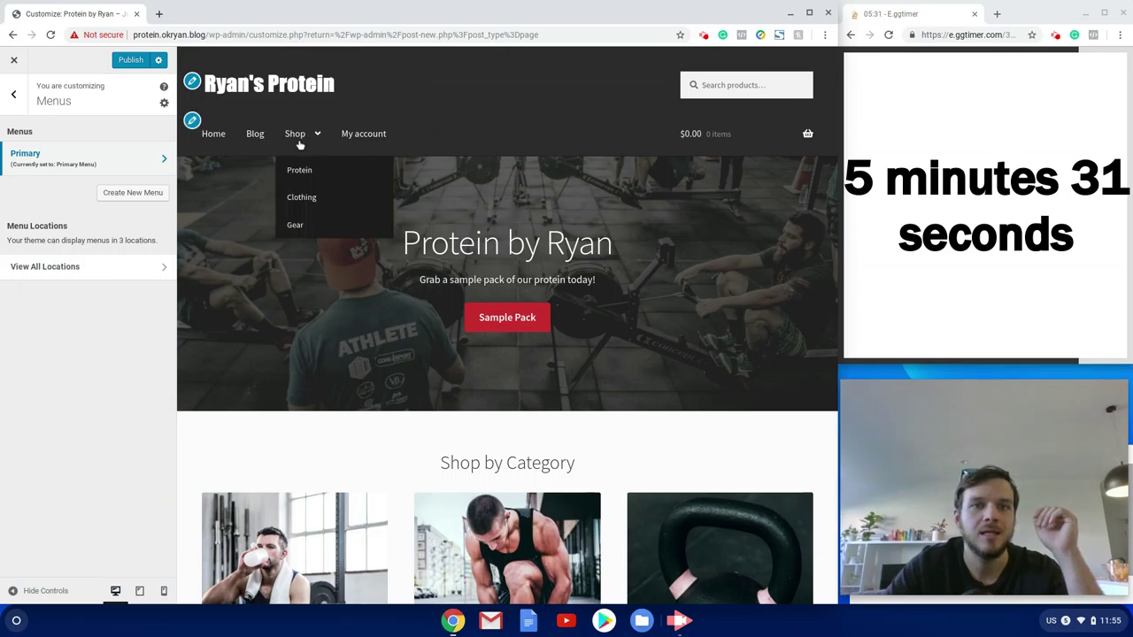
Create a new menu named Secondary and assign it to the Secondary Menu location.
click(144, 195)
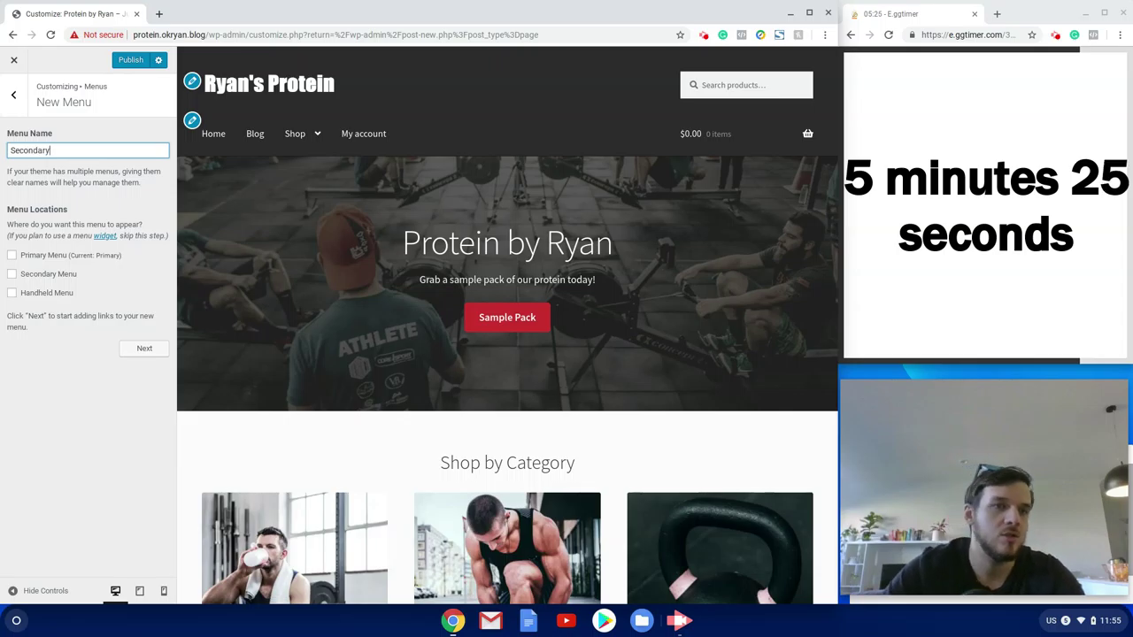
click(12, 274)
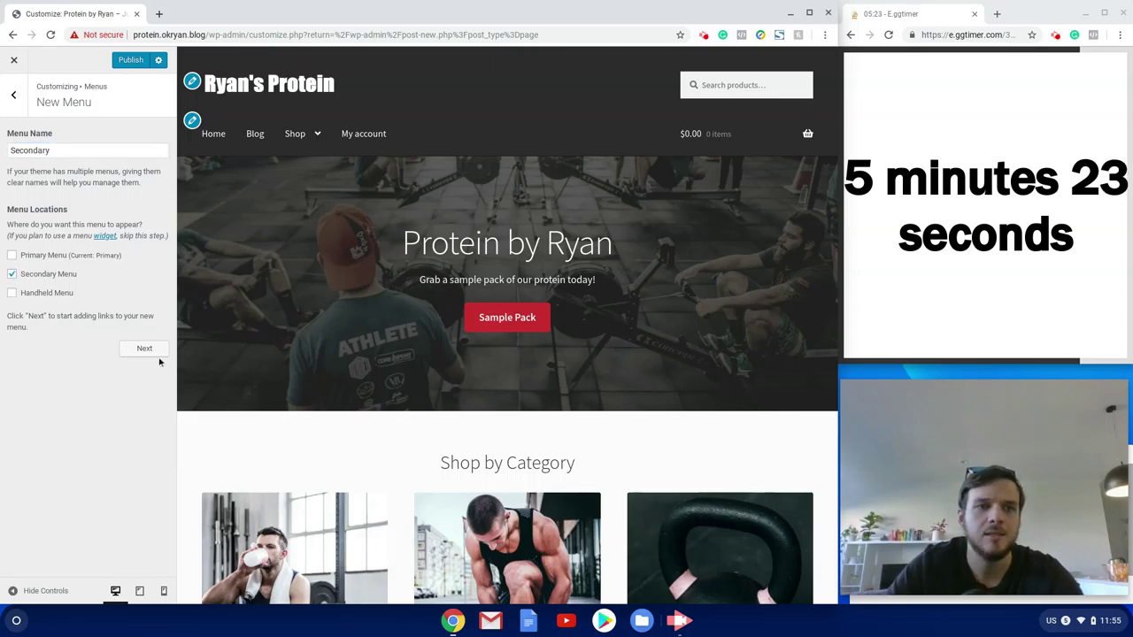
click(146, 350)
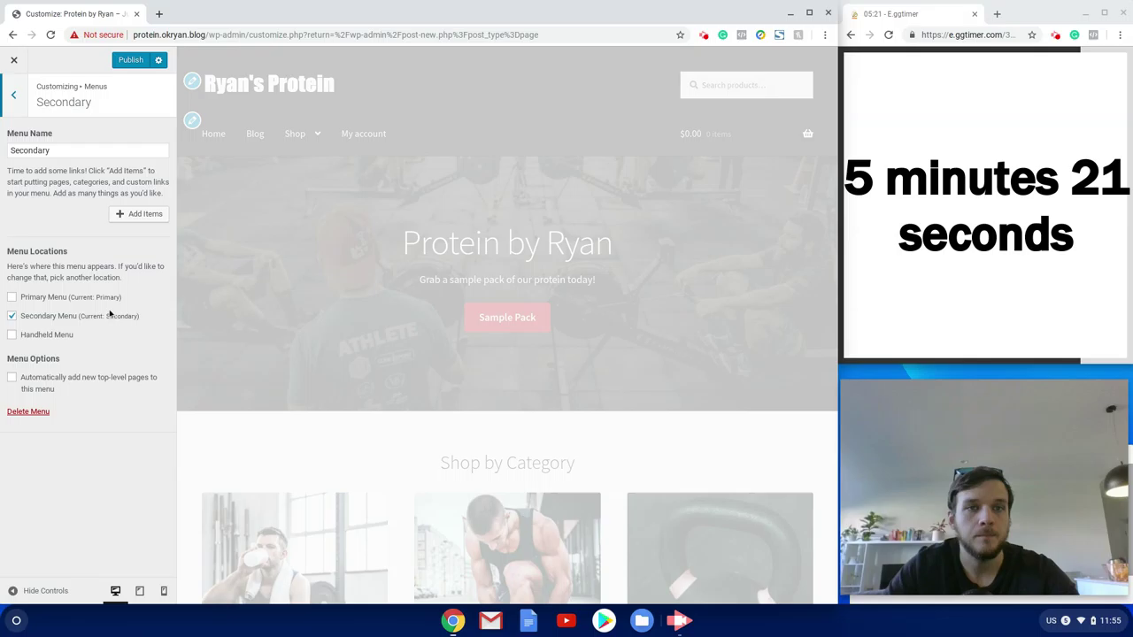
click(139, 213)
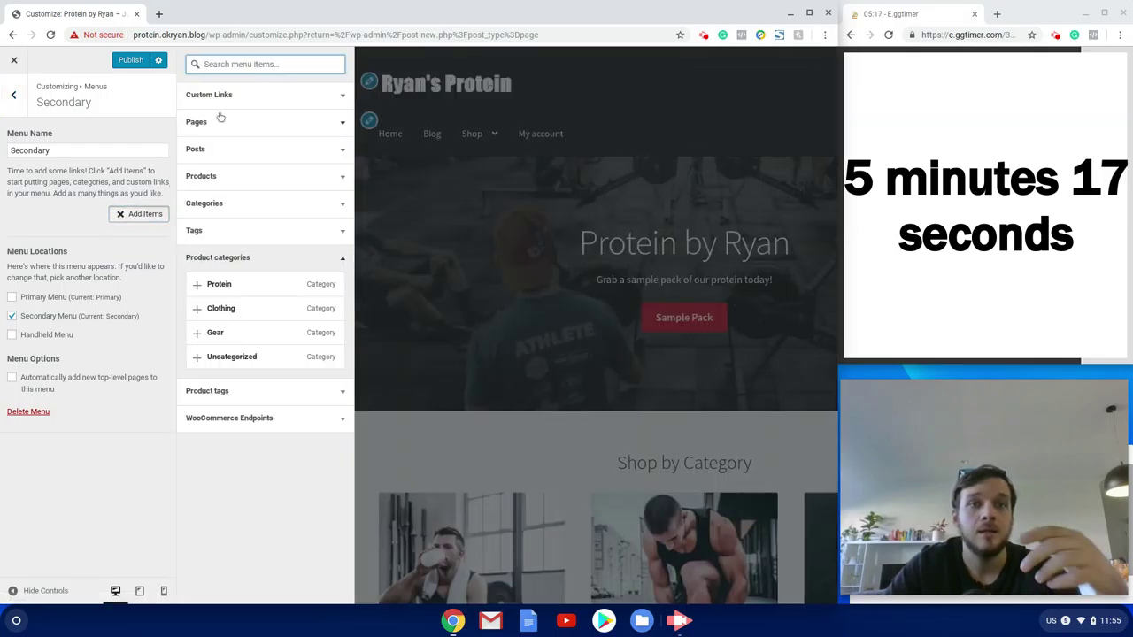
click(301, 122)
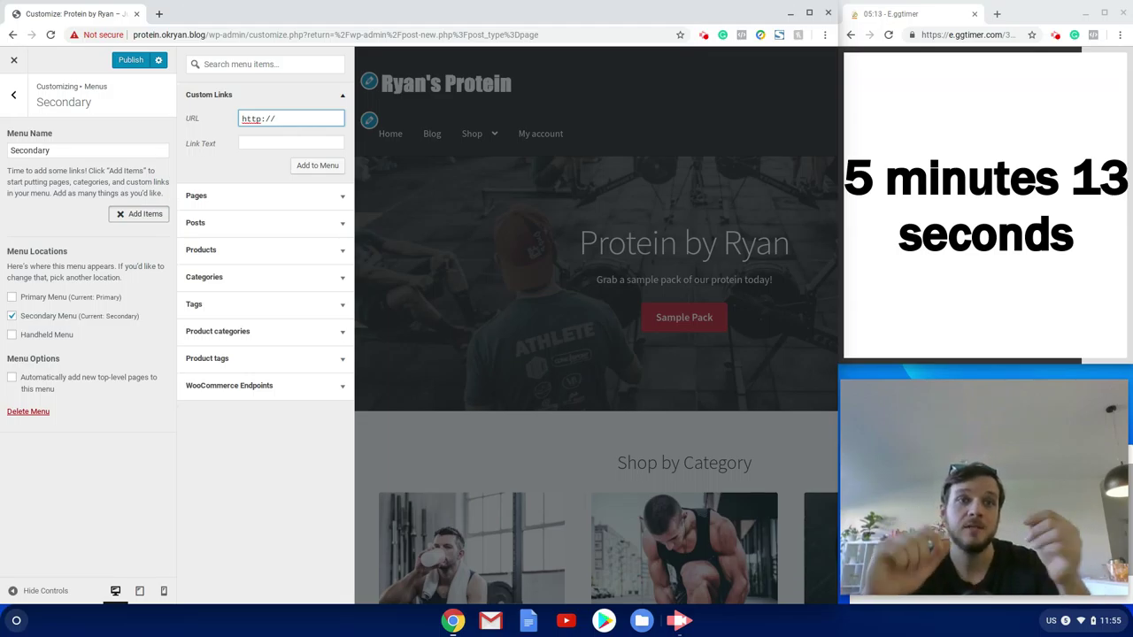
text(faceboo)
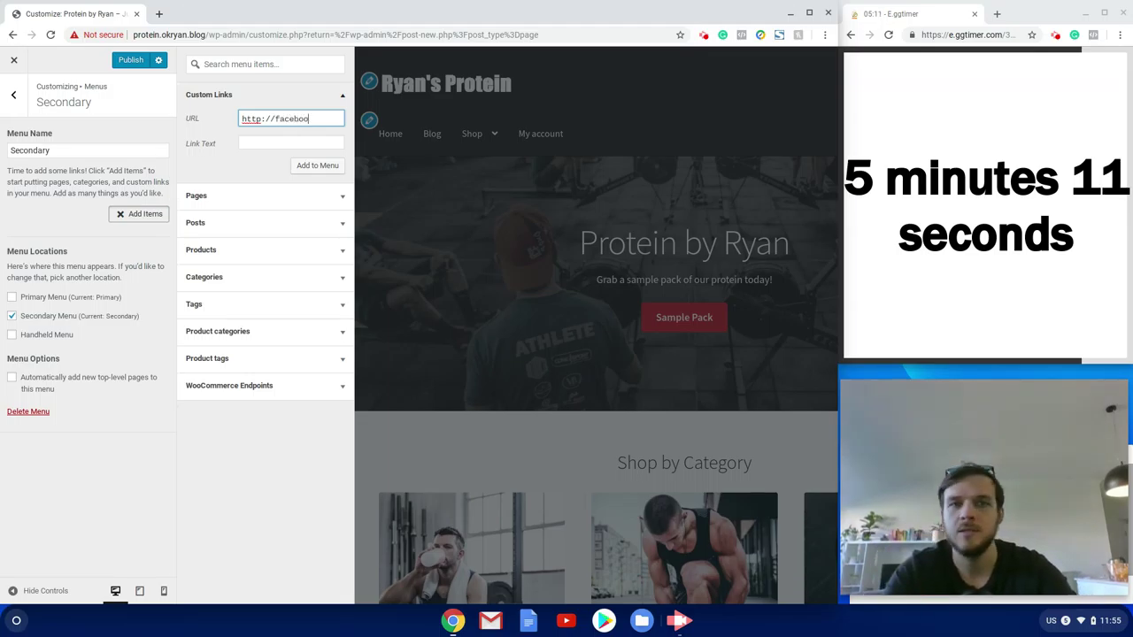
text(k.com/dhfaskdfhsad)
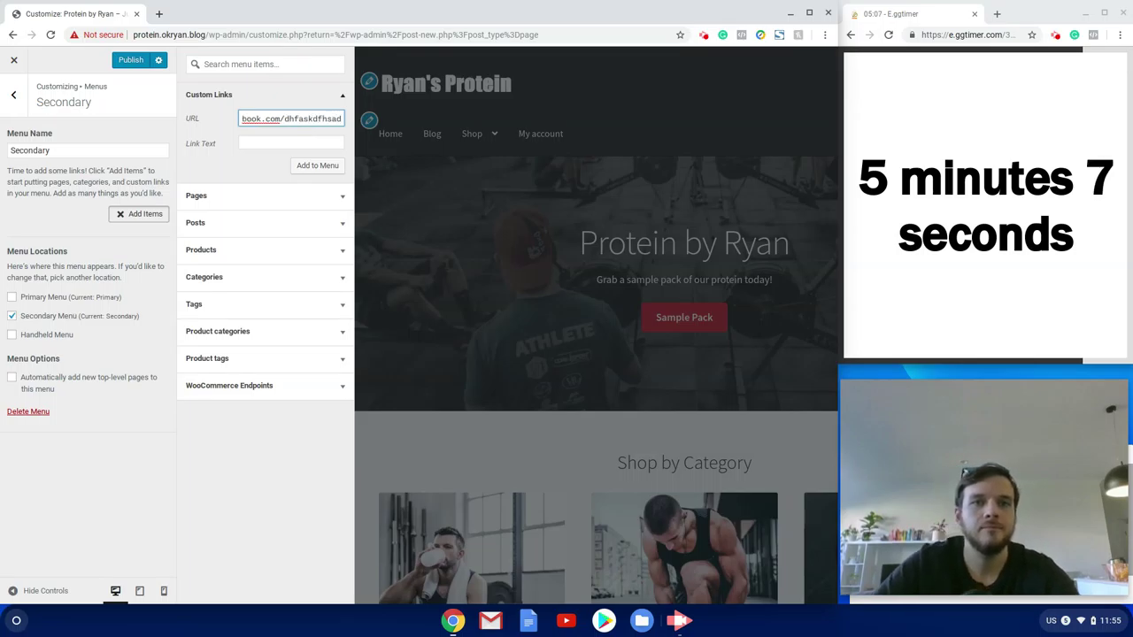
click(265, 142)
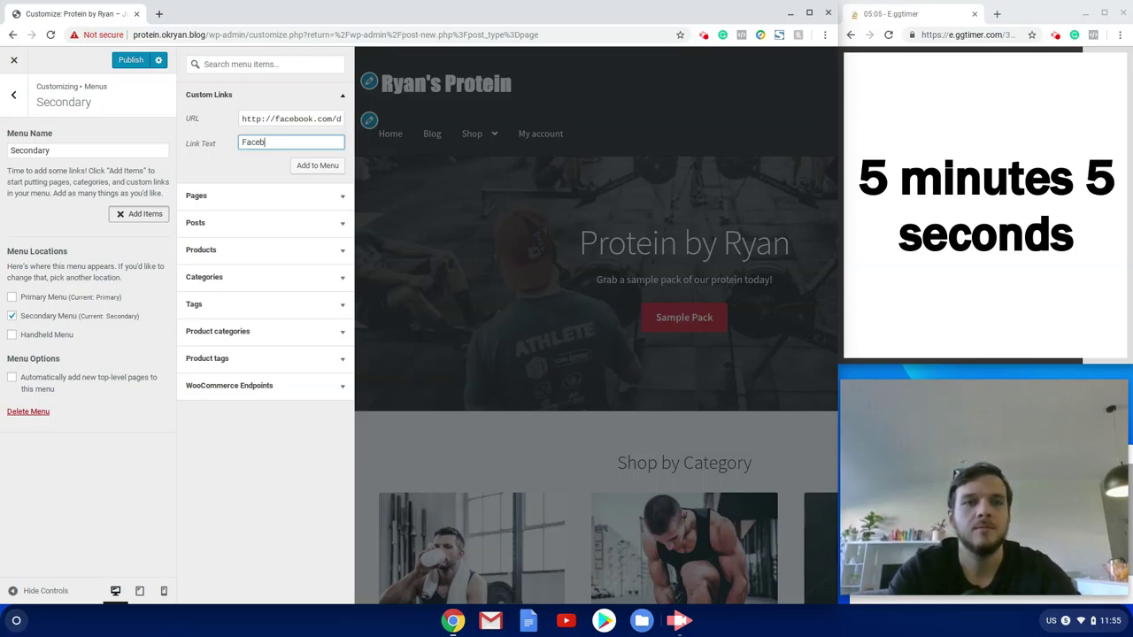
click(317, 166)
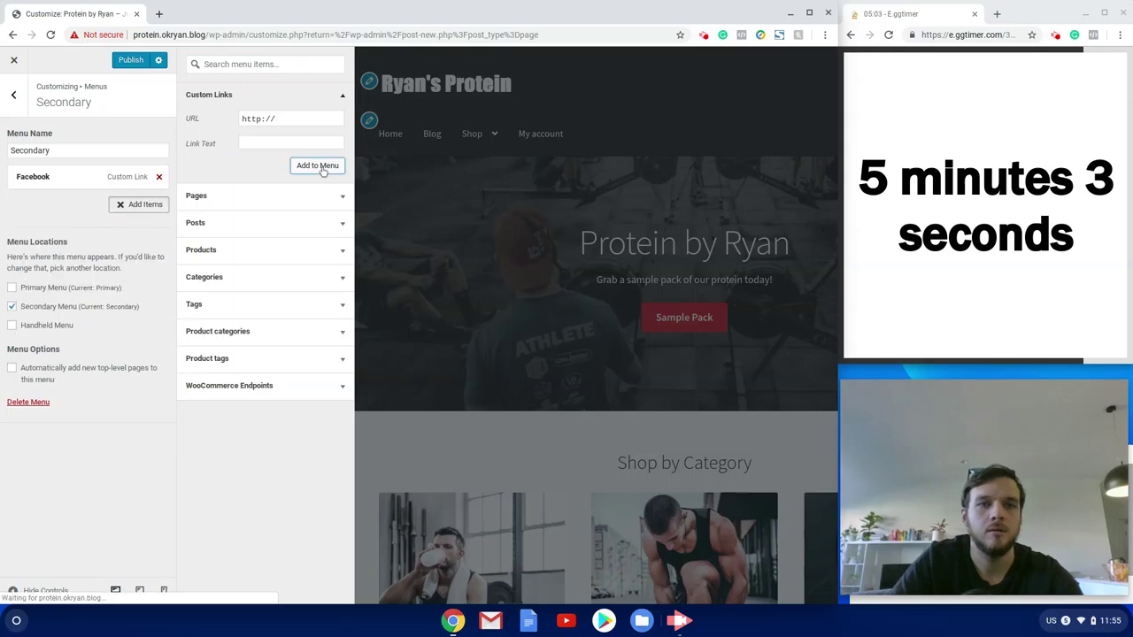
click(289, 118)
text(i)
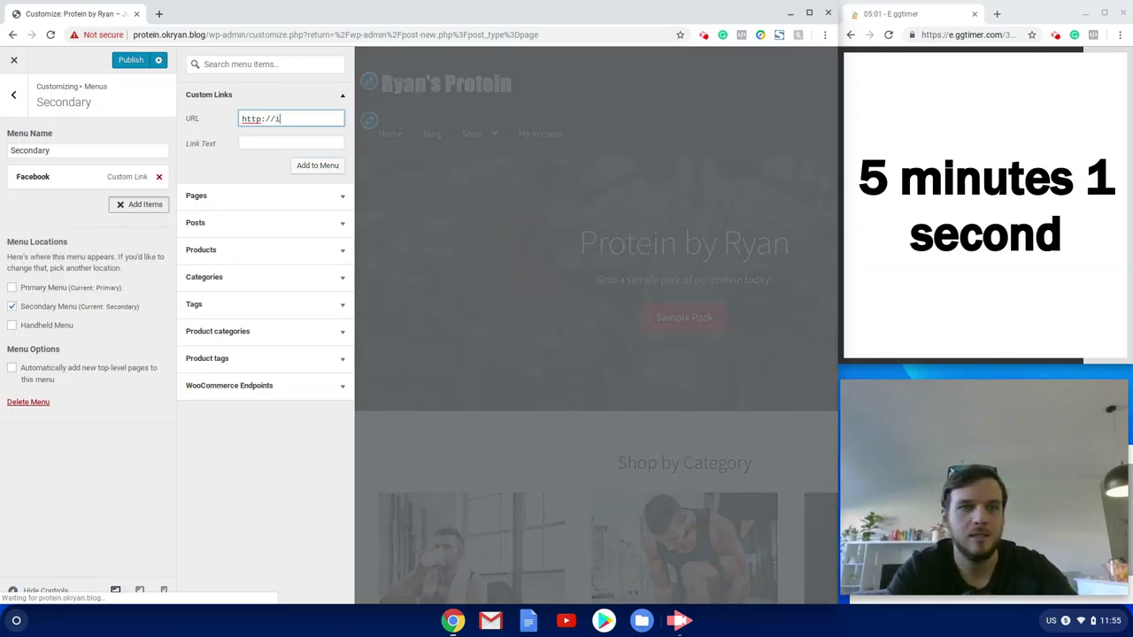
text(n)
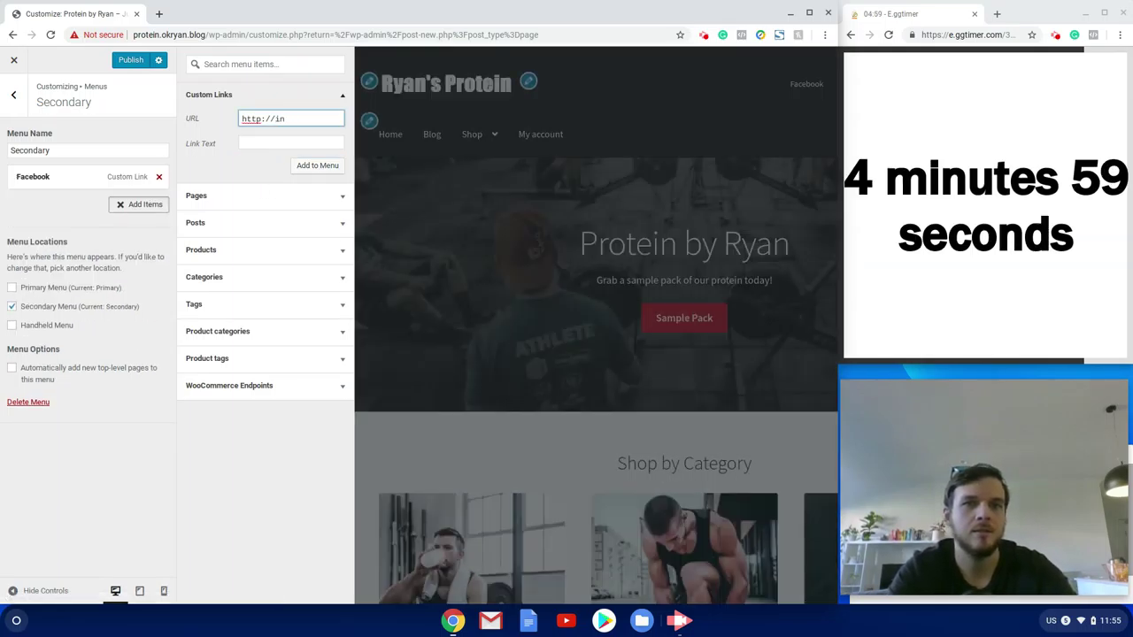
text(ttagram.)
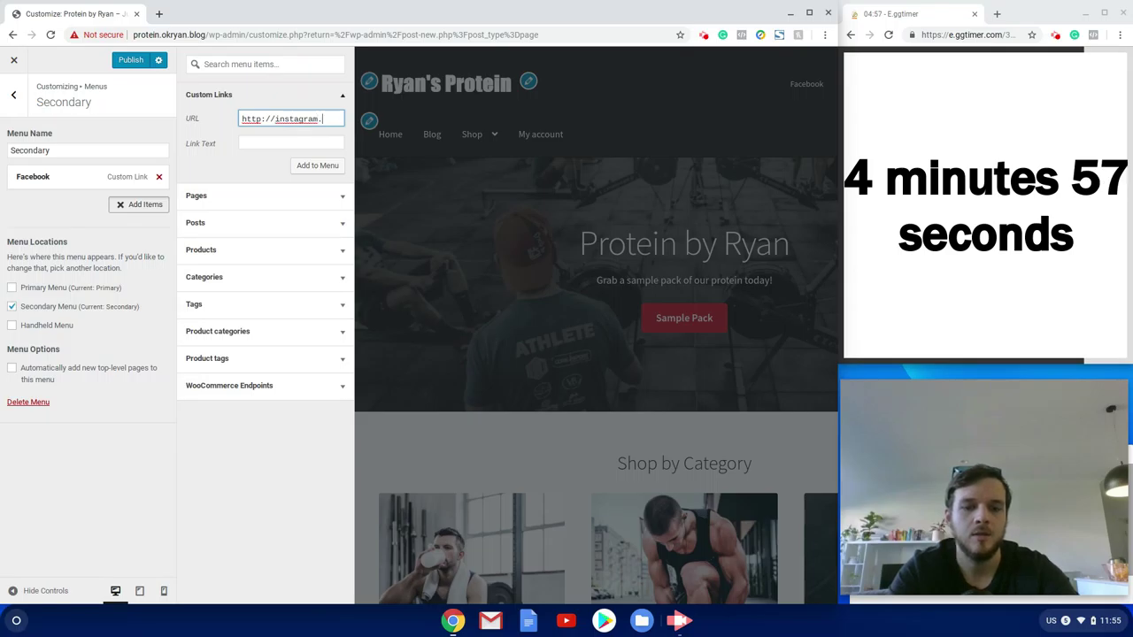
text(com/sadfh)
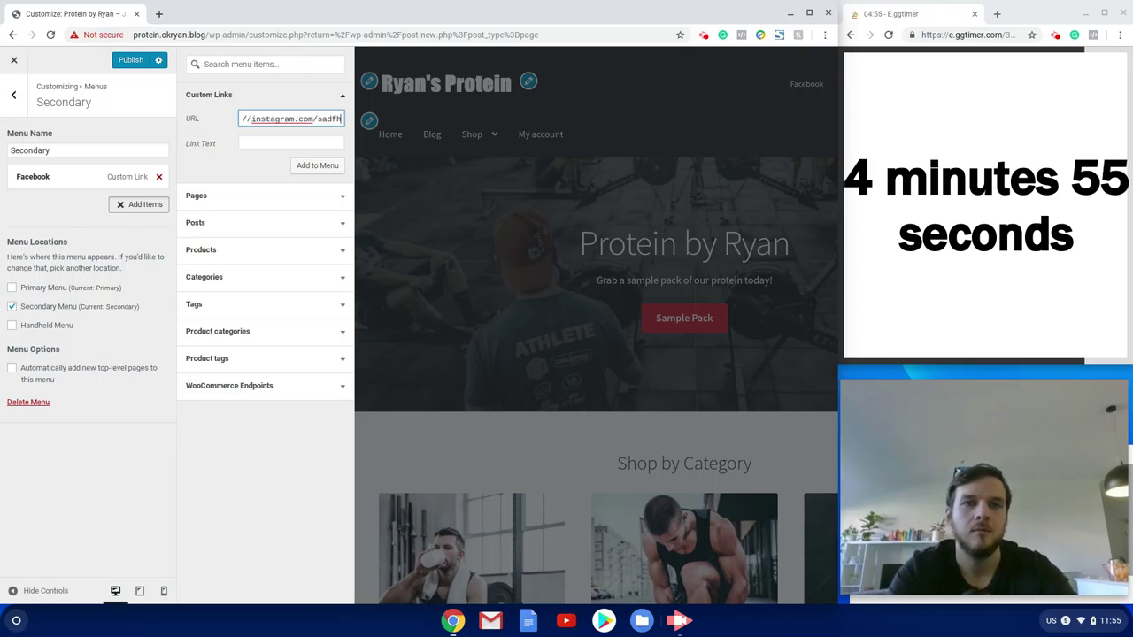
text(askdjfhas)
click(257, 142)
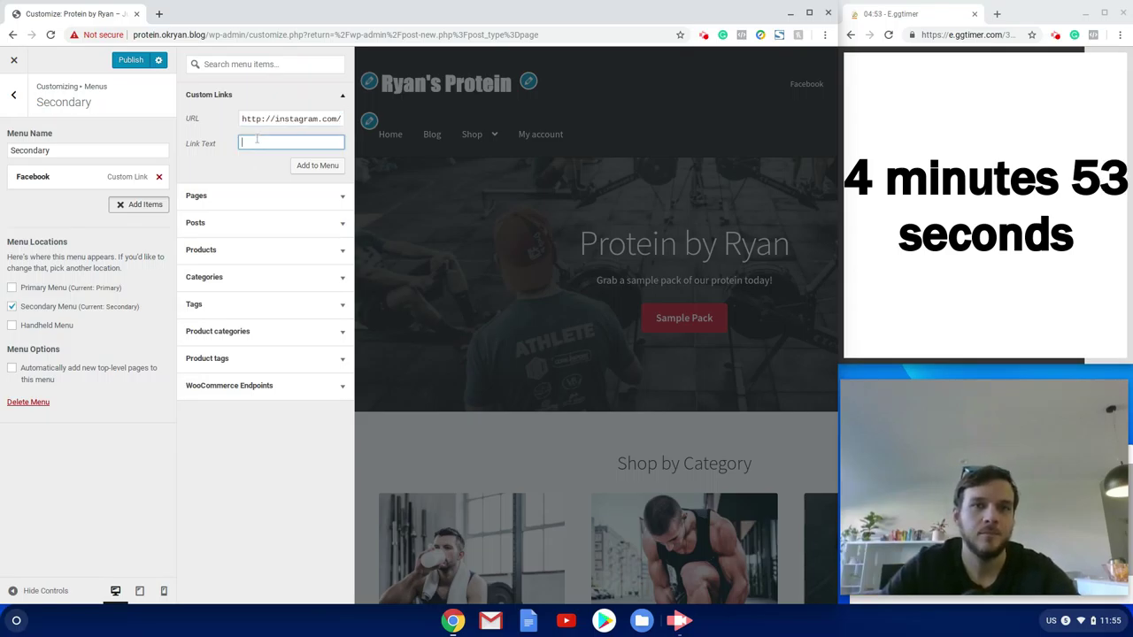
text(In)
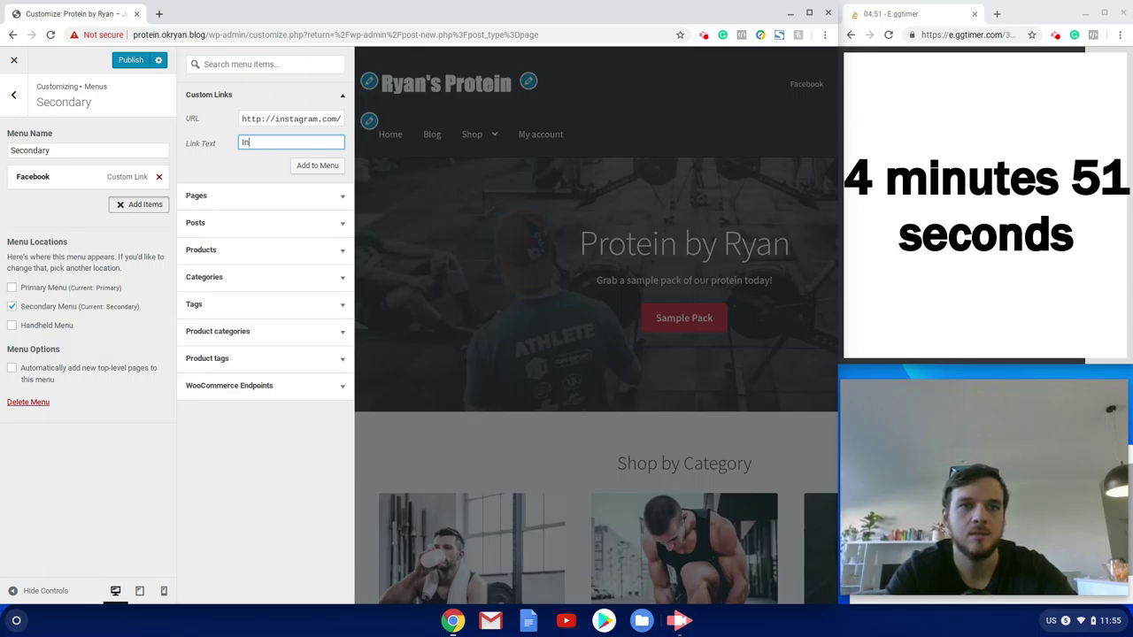
text(stagram)
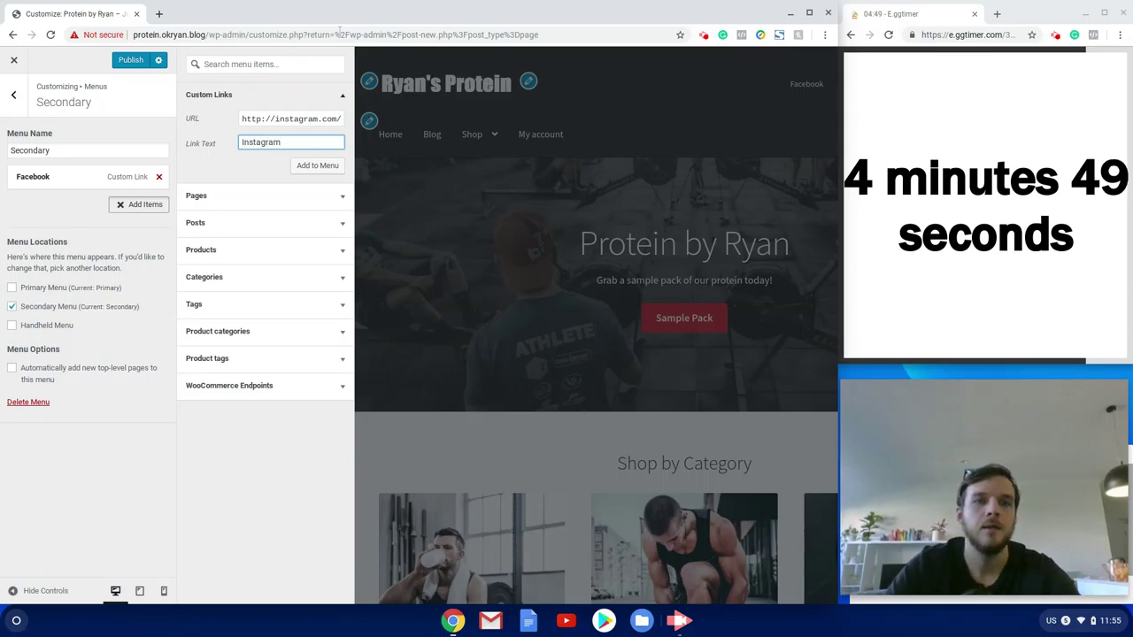
click(321, 165)
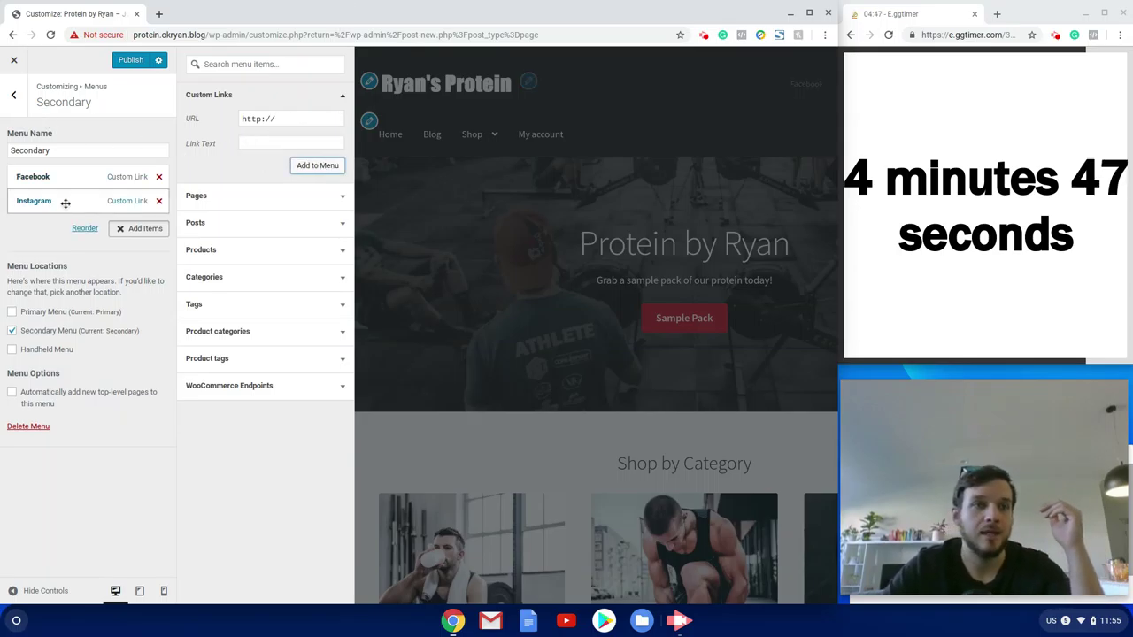
Create a new menu named Handheld and assign it to the Handheld Menu location.
click(14, 94)
click(108, 226)
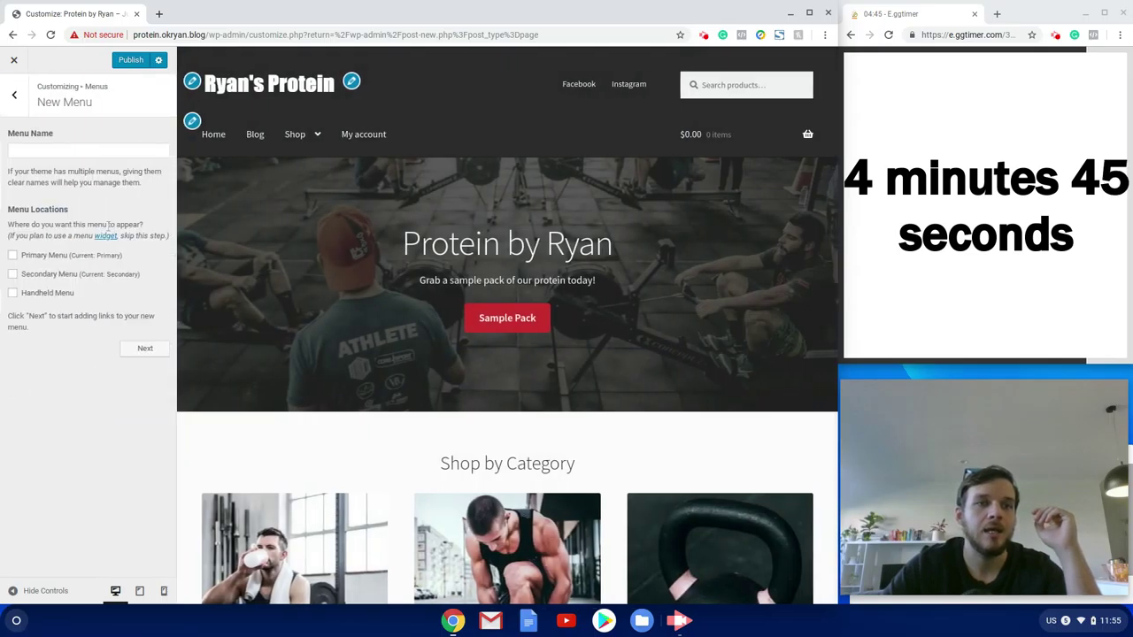
click(12, 293)
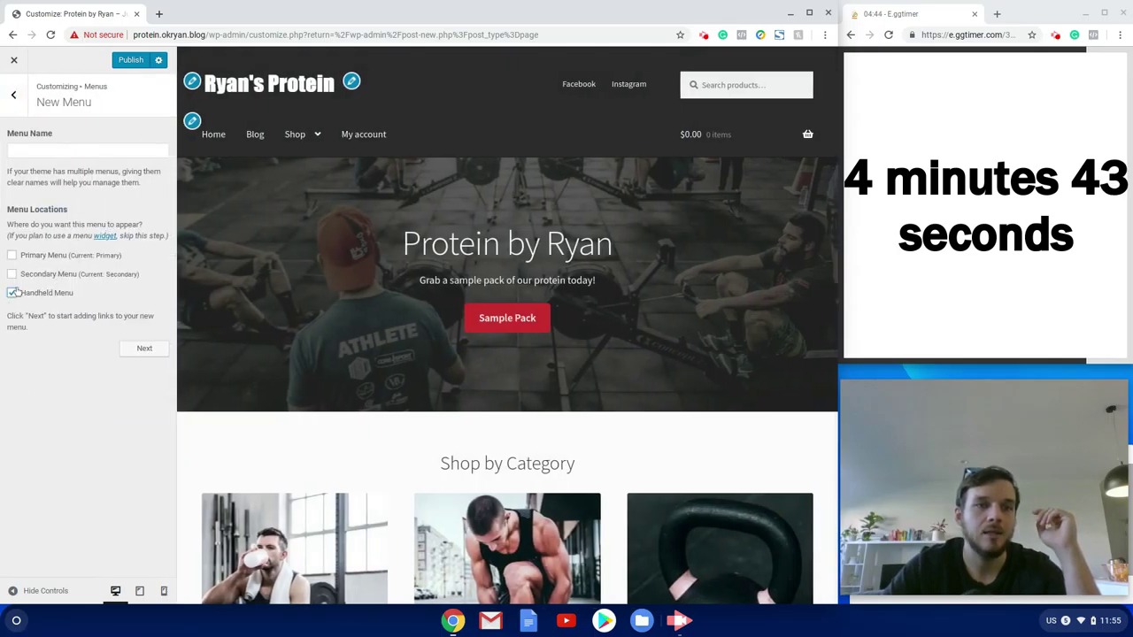
click(43, 152)
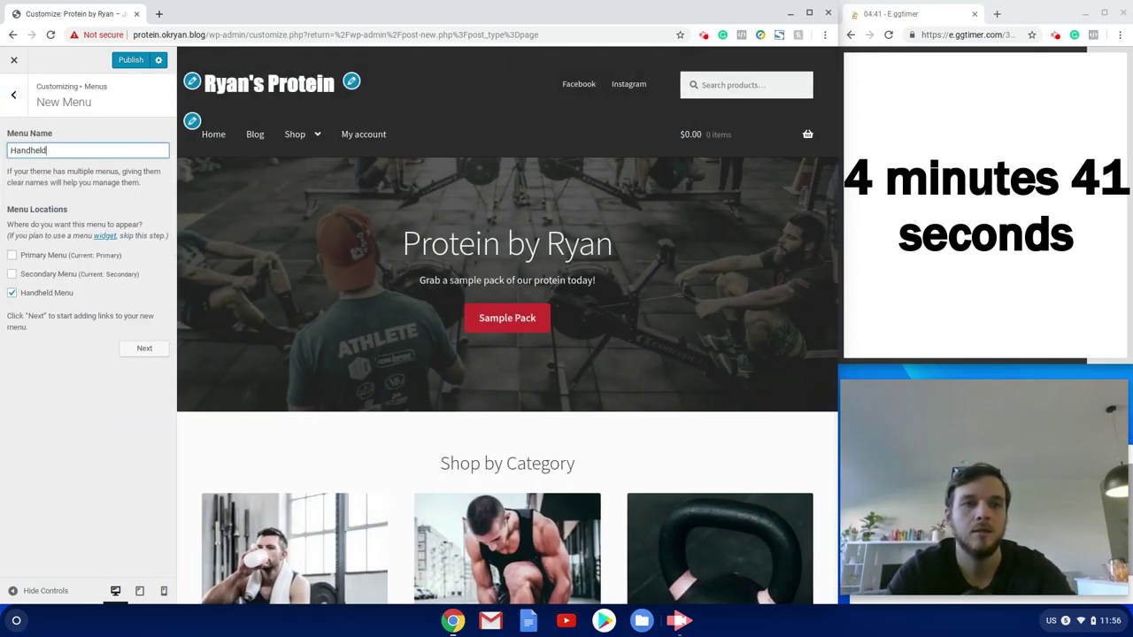
click(145, 348)
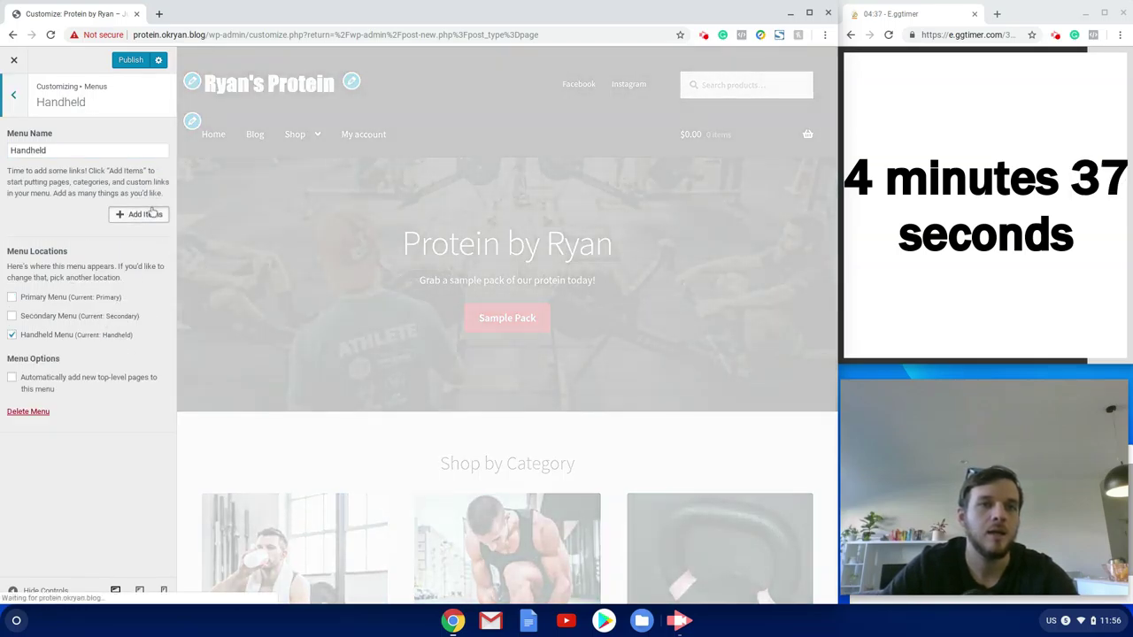
Add the Home, Blog, My account and Shop pages to the Handheld menu and publish the changes.
click(141, 215)
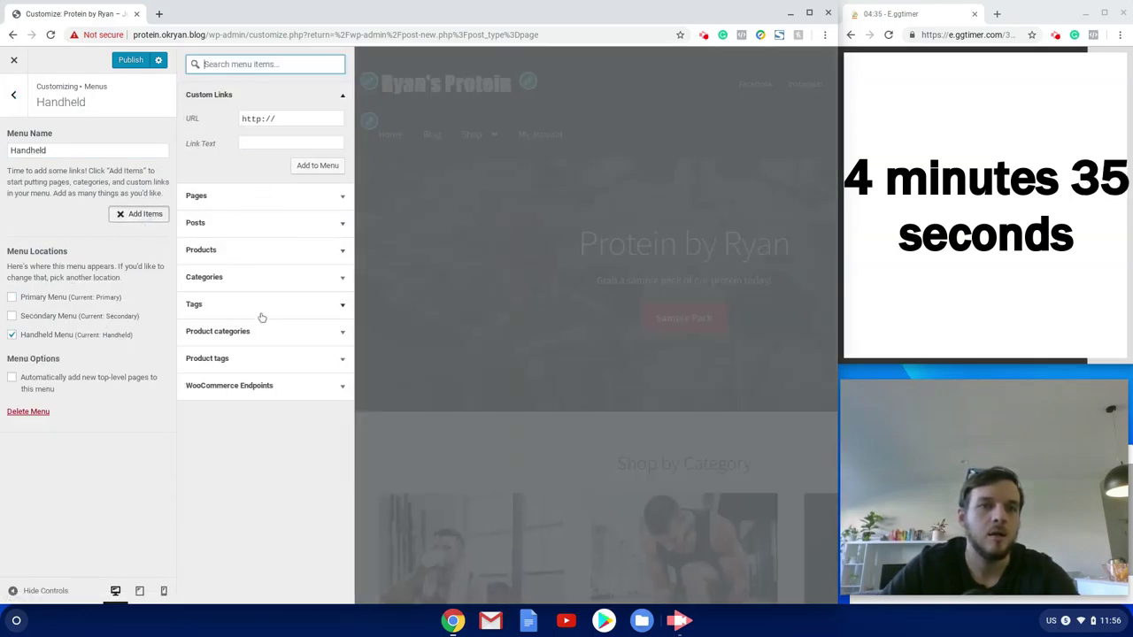
click(218, 202)
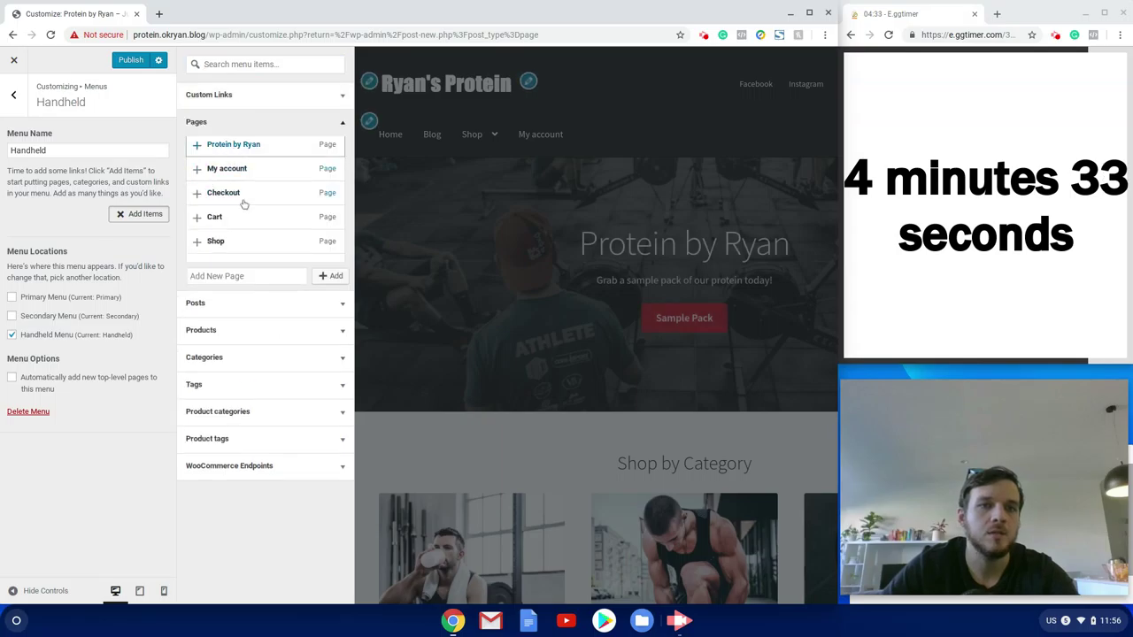
click(220, 149)
click(227, 177)
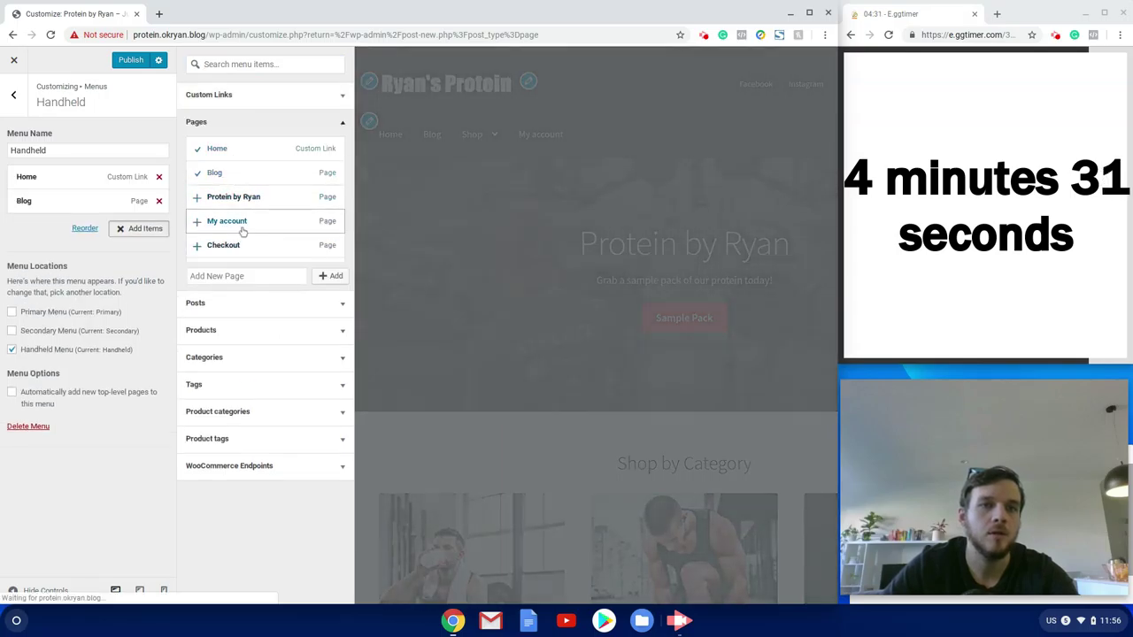
scroll(245, 228, down, 2)
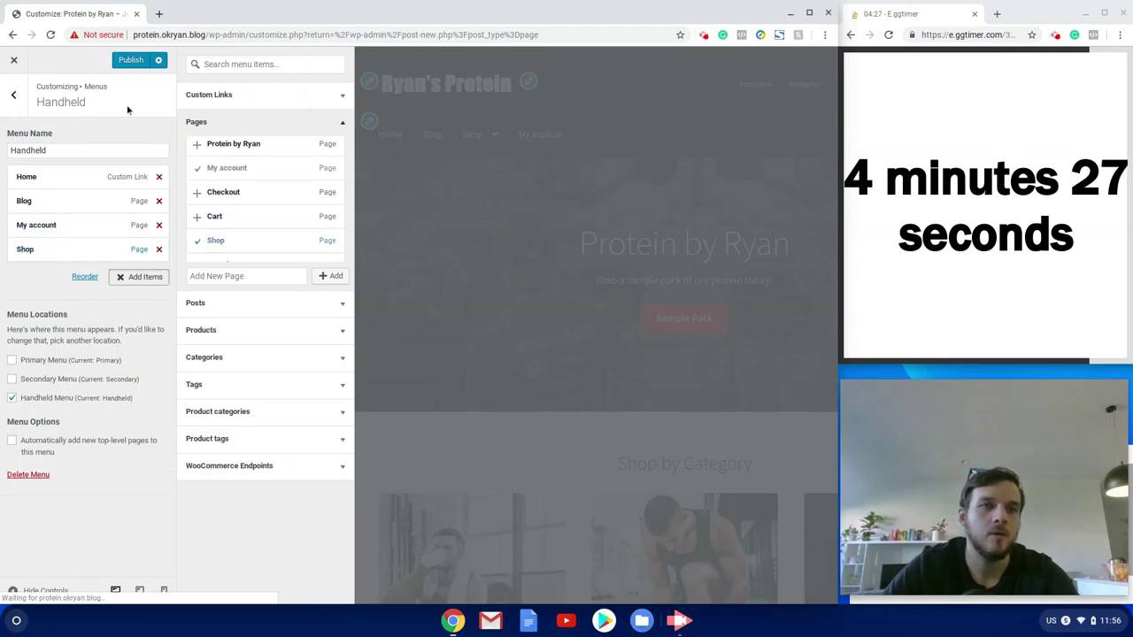
click(131, 61)
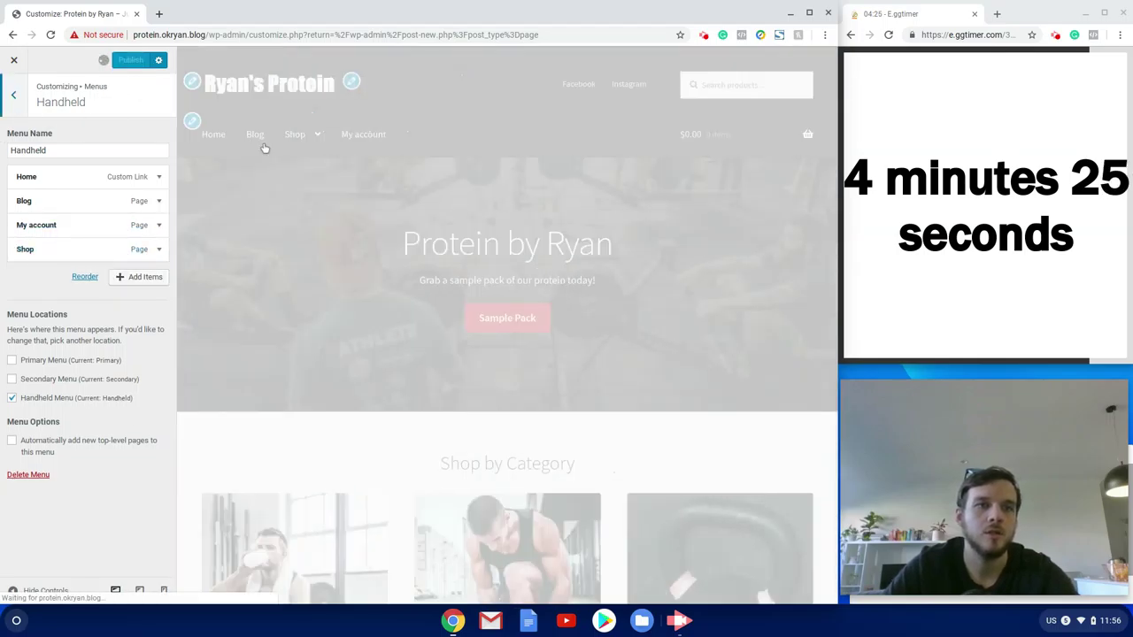
Open the Sidebar widget area for editing and review its widgets on the Shop page in the preview.
click(13, 94)
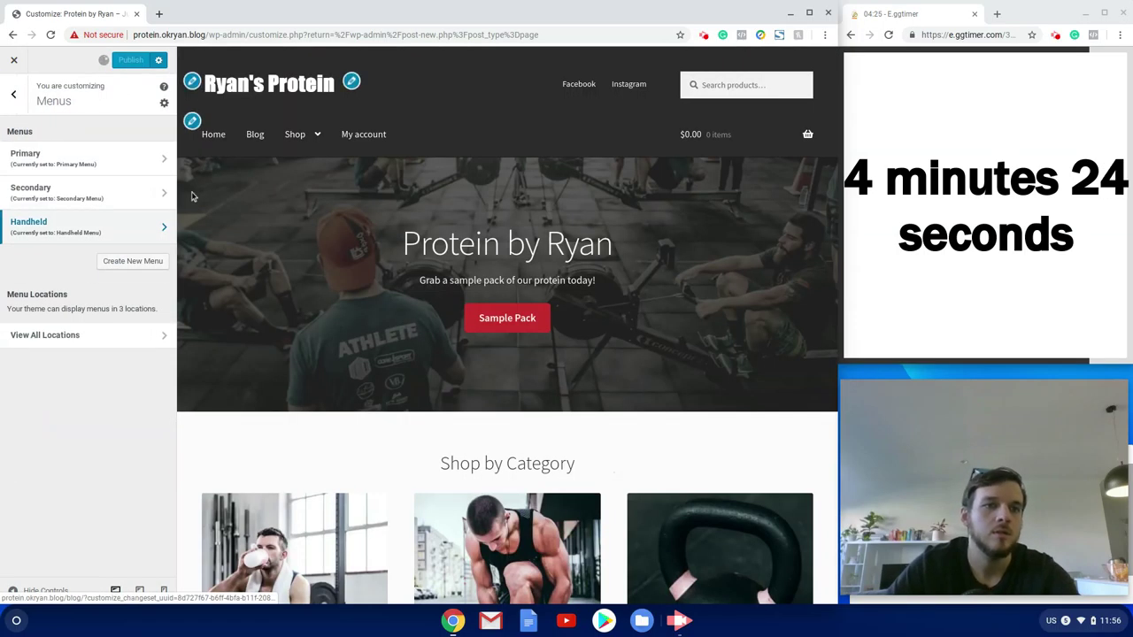
click(14, 94)
click(57, 441)
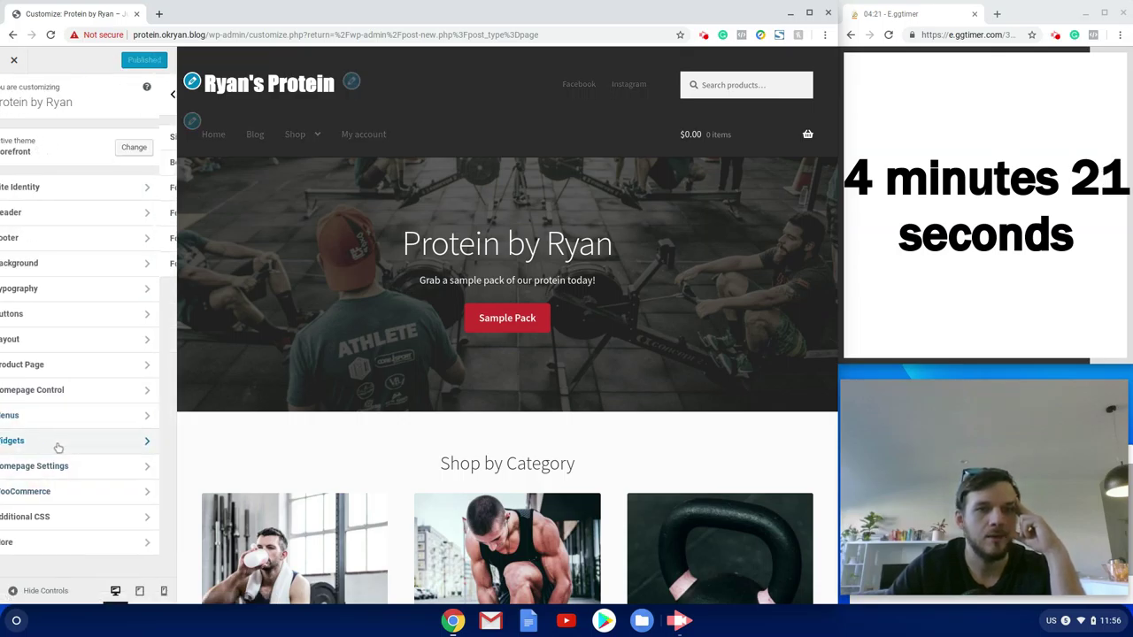
click(53, 142)
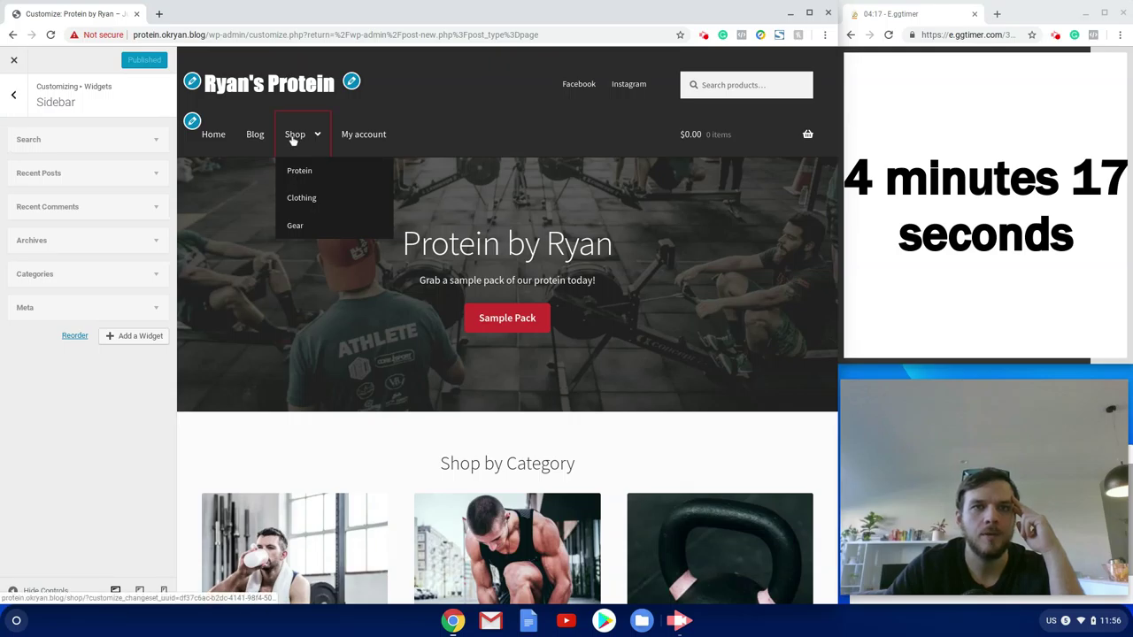
click(295, 135)
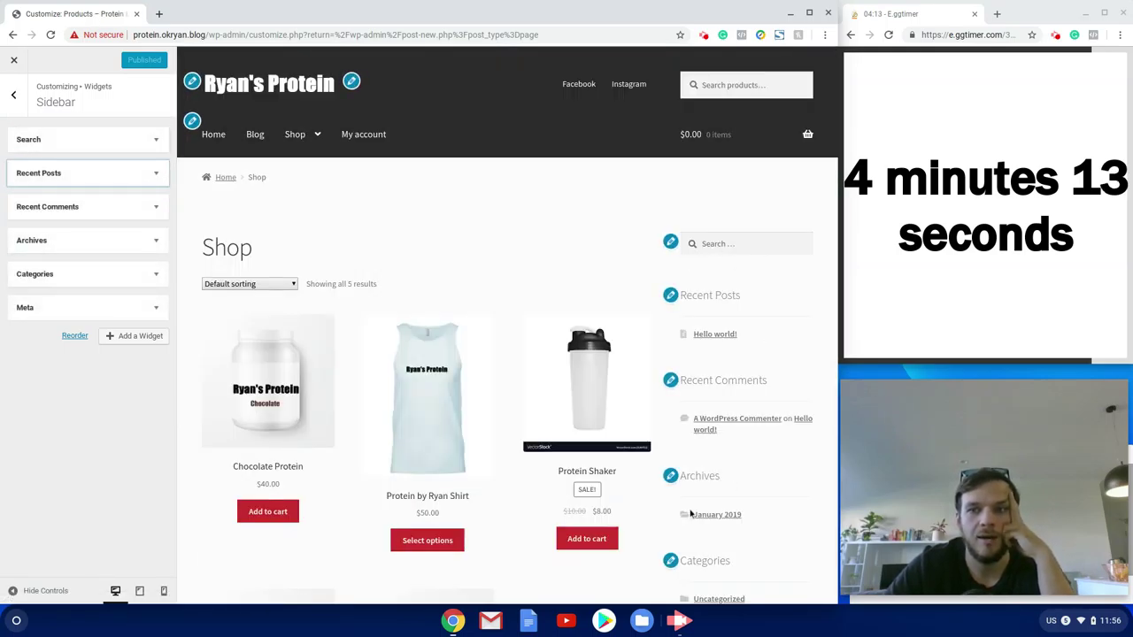
scroll(549, 399, down, 5)
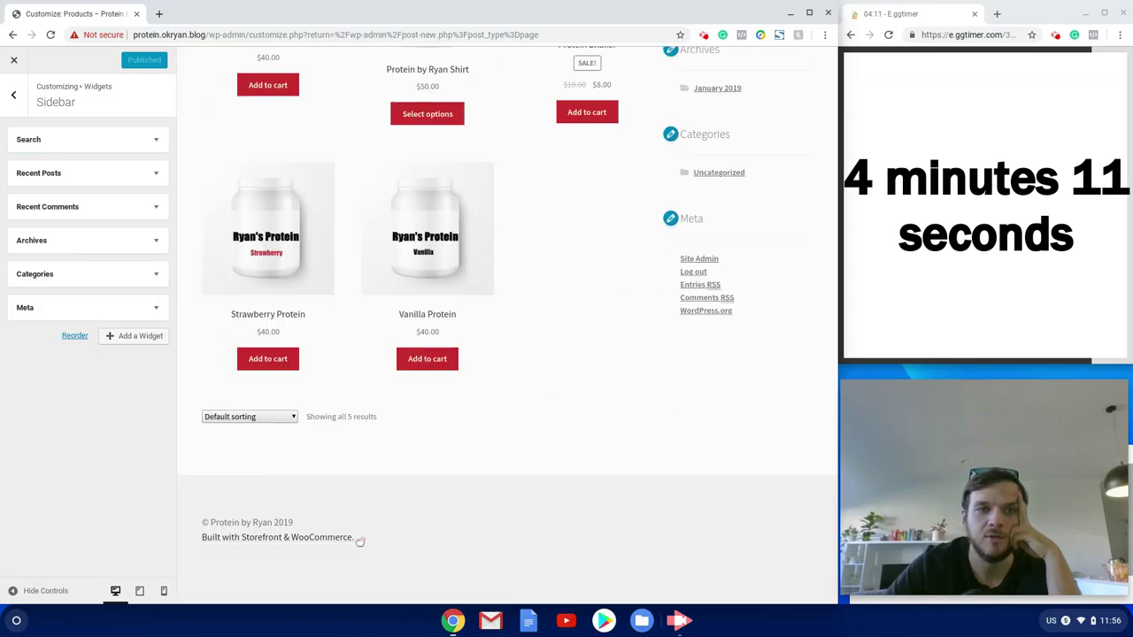
scroll(309, 515, up, 6)
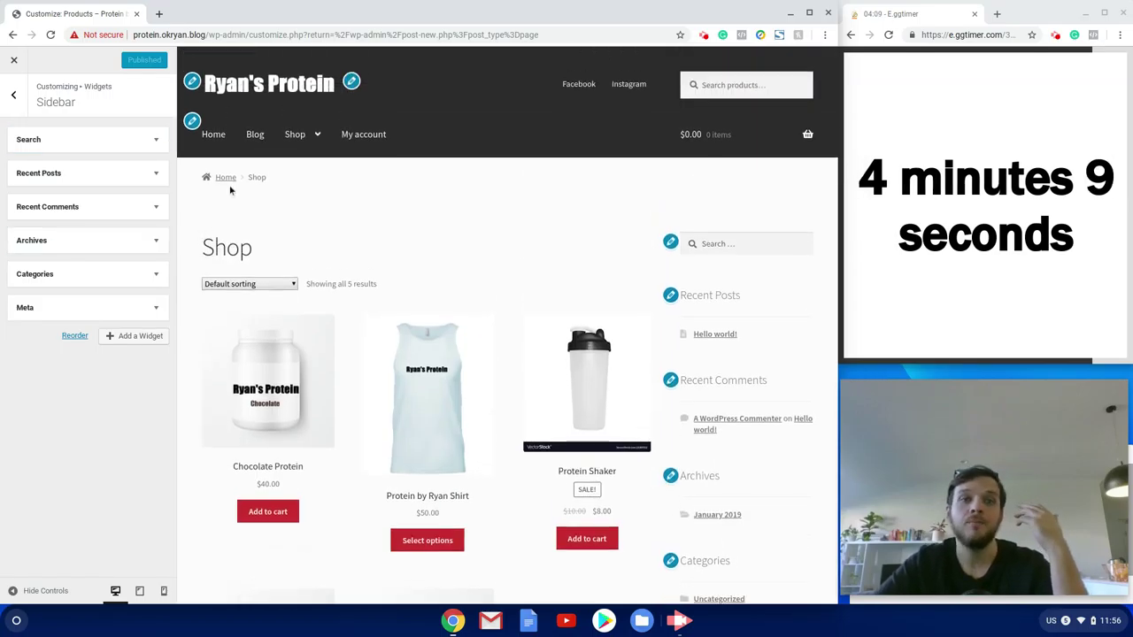
Remove the Search, Recent Posts and Recent Comments widgets from the sidebar.
click(153, 141)
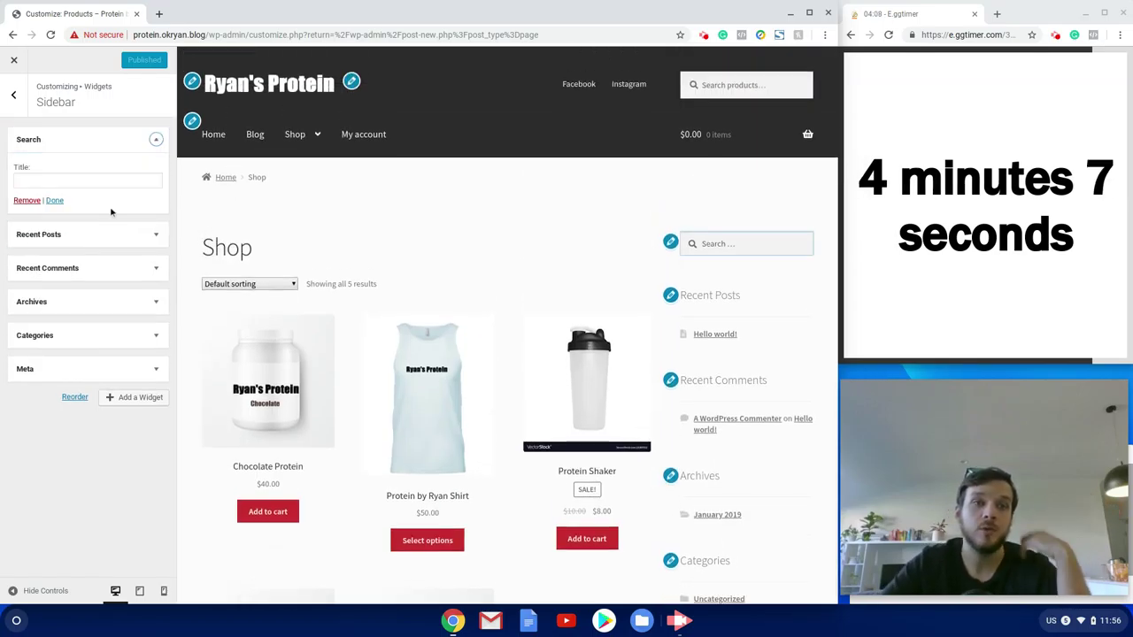
click(27, 203)
click(156, 139)
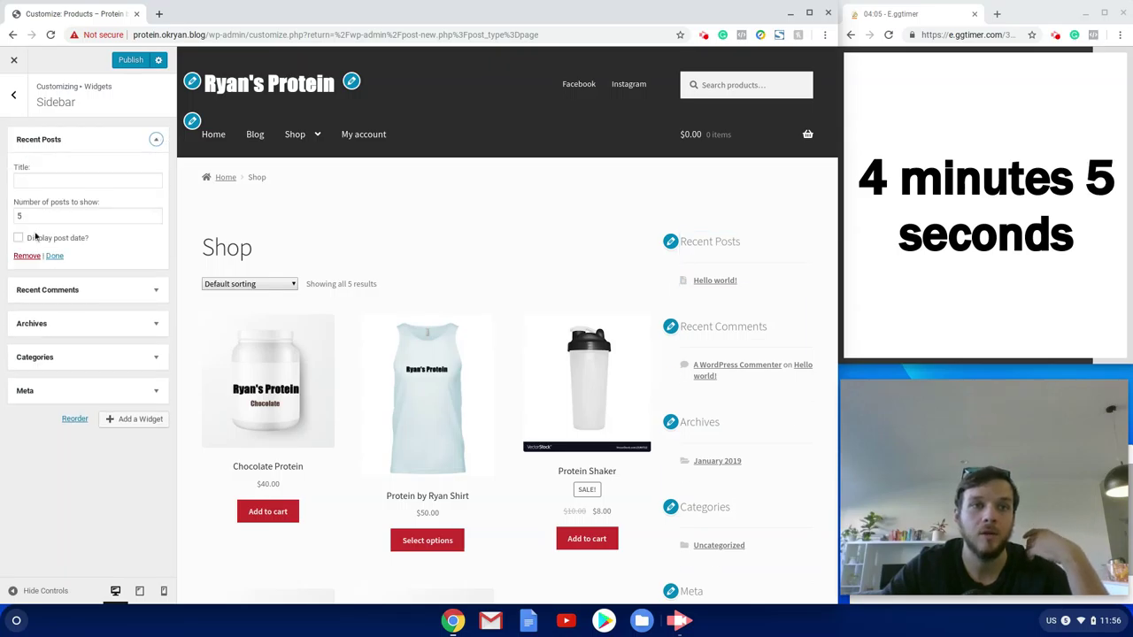
click(27, 256)
key(Return)
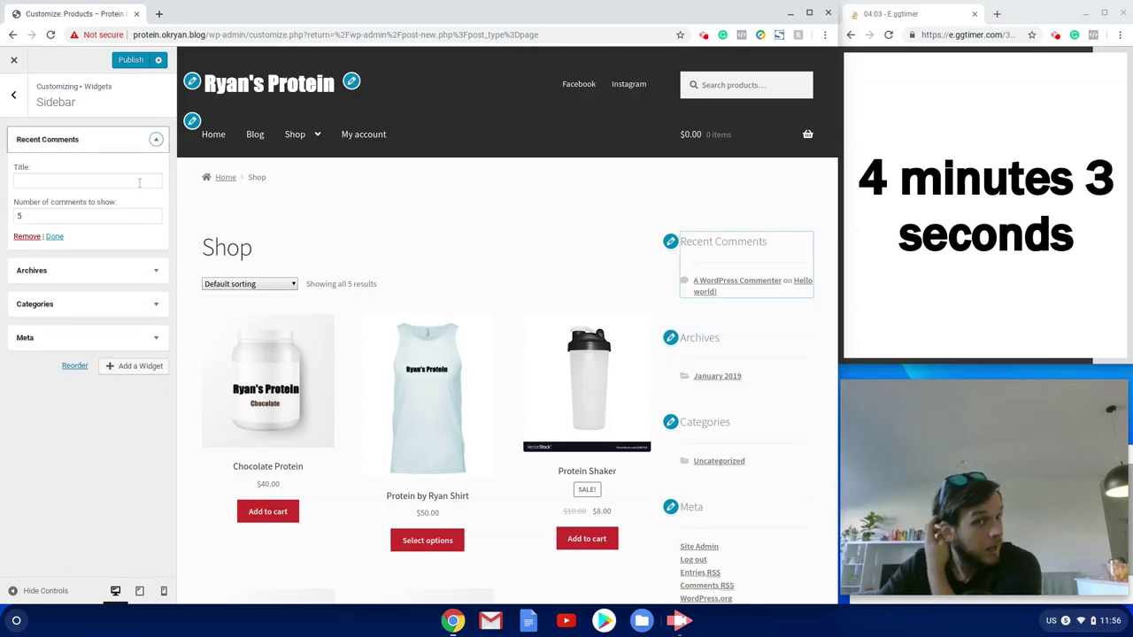
click(27, 236)
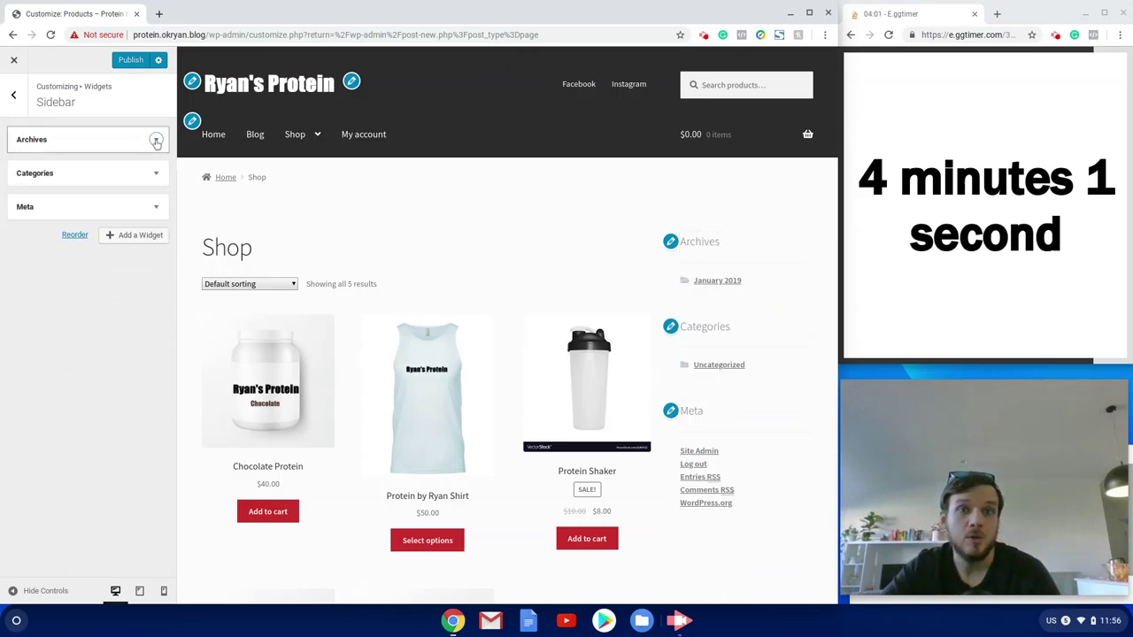
Remove the Archives, Categories and Meta widgets from the sidebar.
click(154, 140)
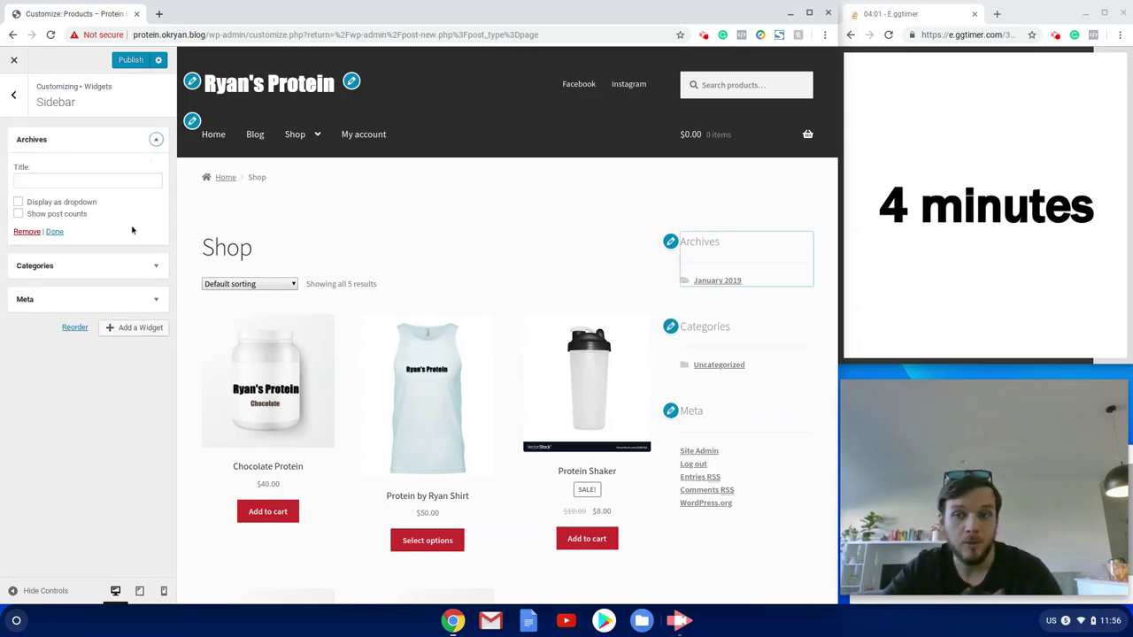
click(29, 232)
key(Return)
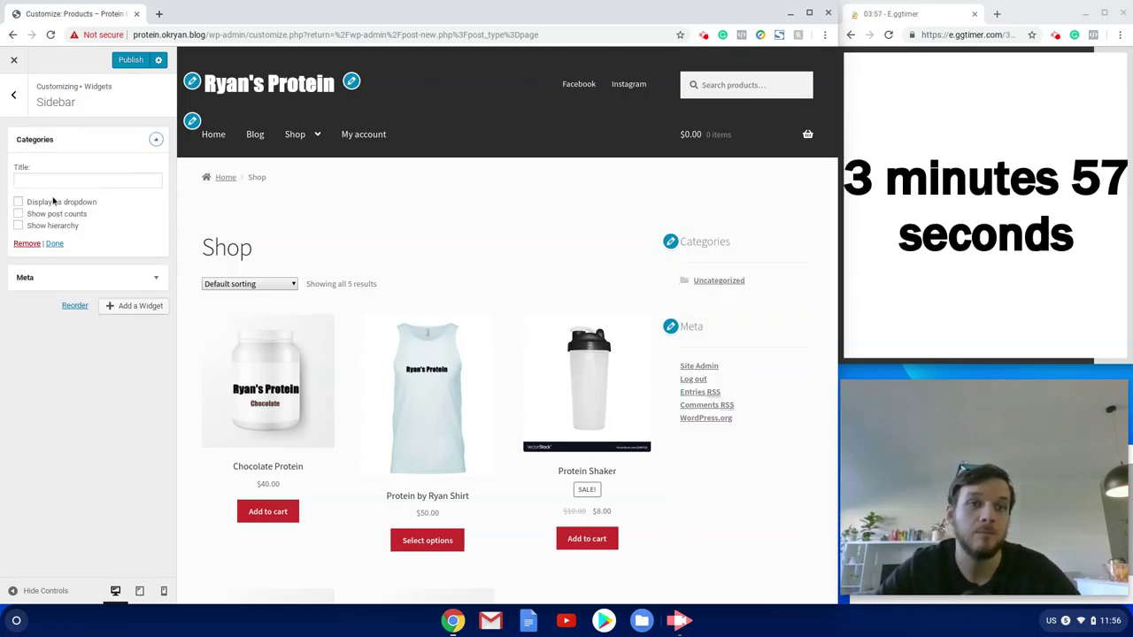
click(25, 244)
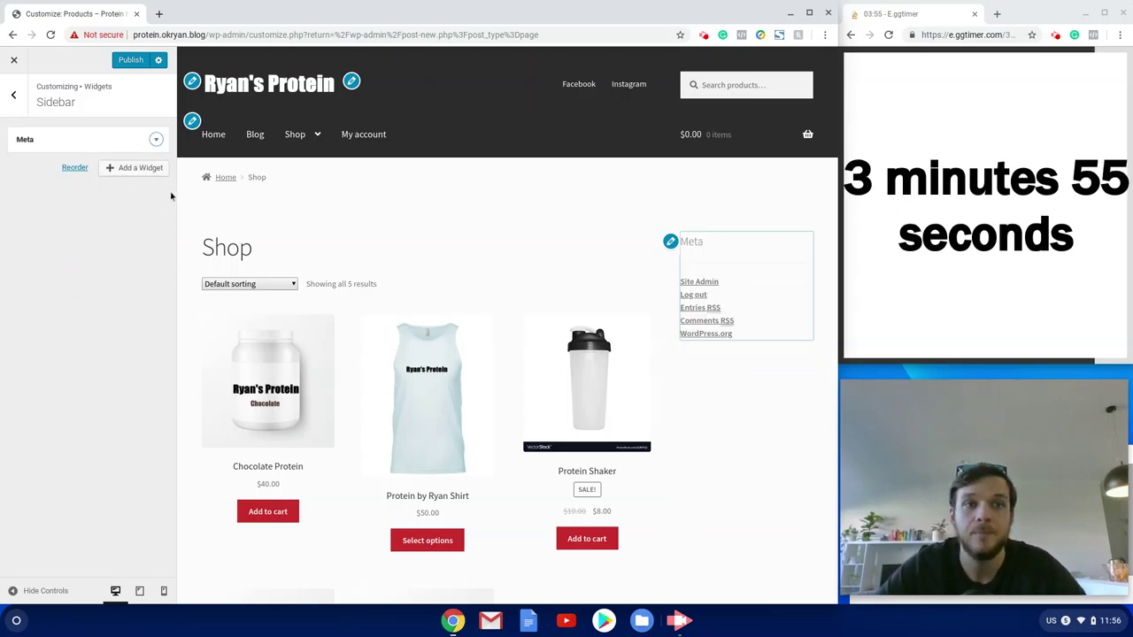
key(Return)
click(35, 201)
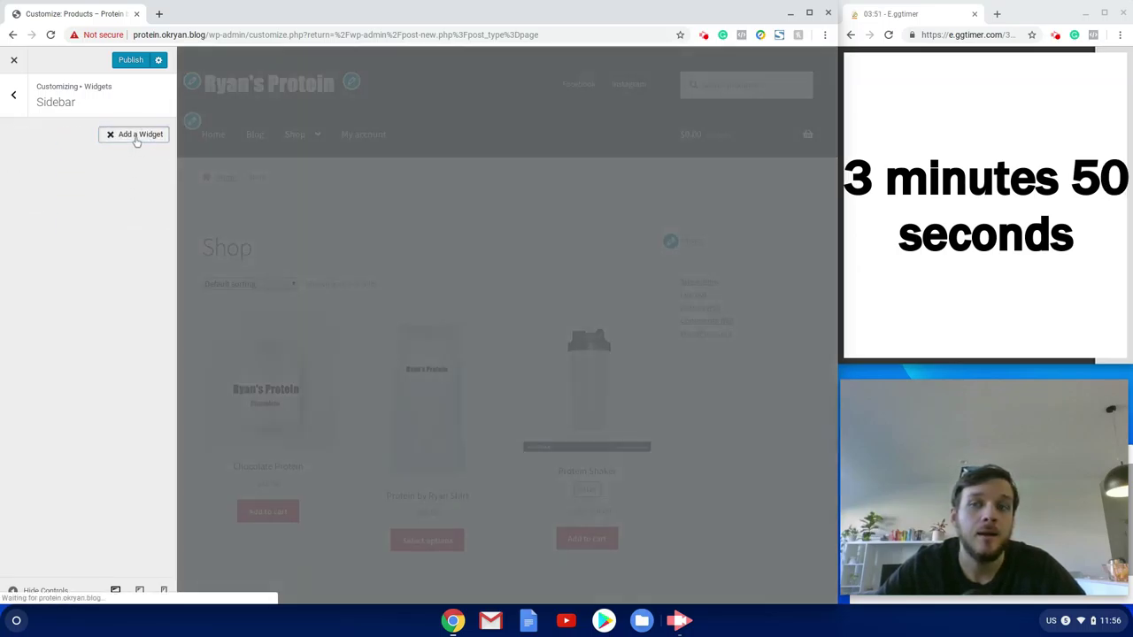
Add the Filter Products by Price widget to the empty sidebar.
click(134, 138)
scroll(297, 343, down, 3)
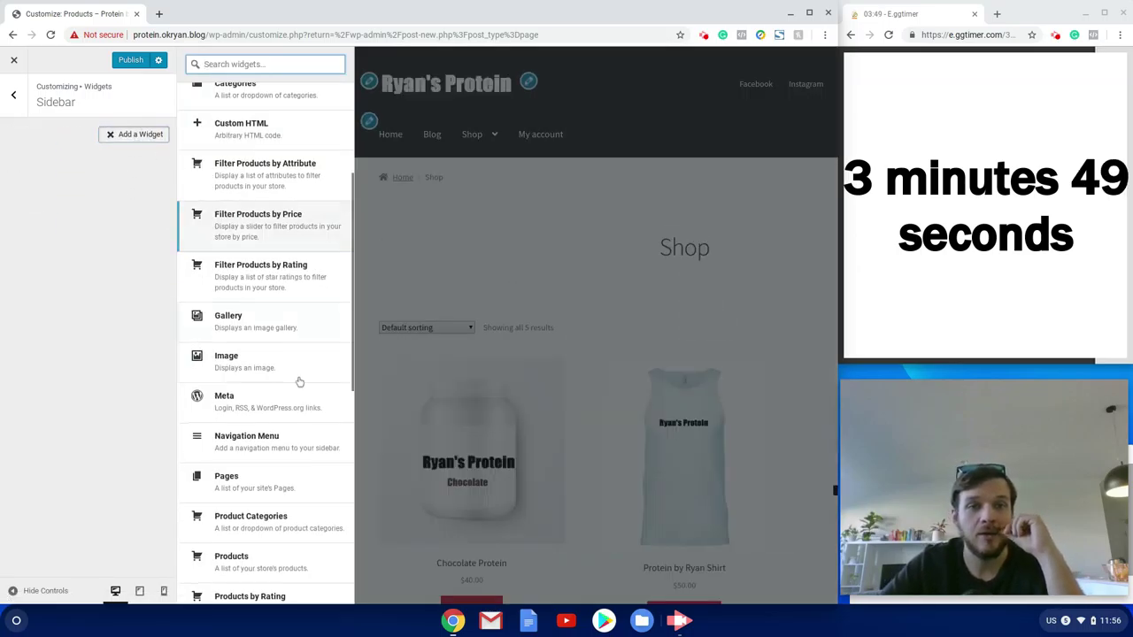
scroll(297, 343, up, 1)
click(291, 265)
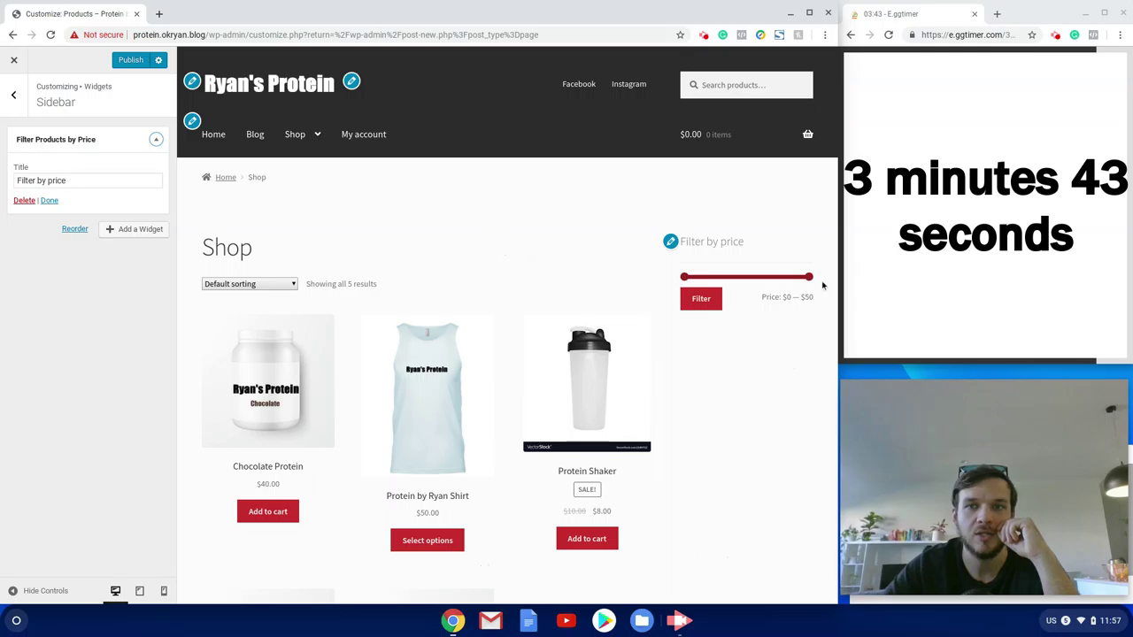
Add the Product Categories widget to the sidebar below the price filter.
click(133, 229)
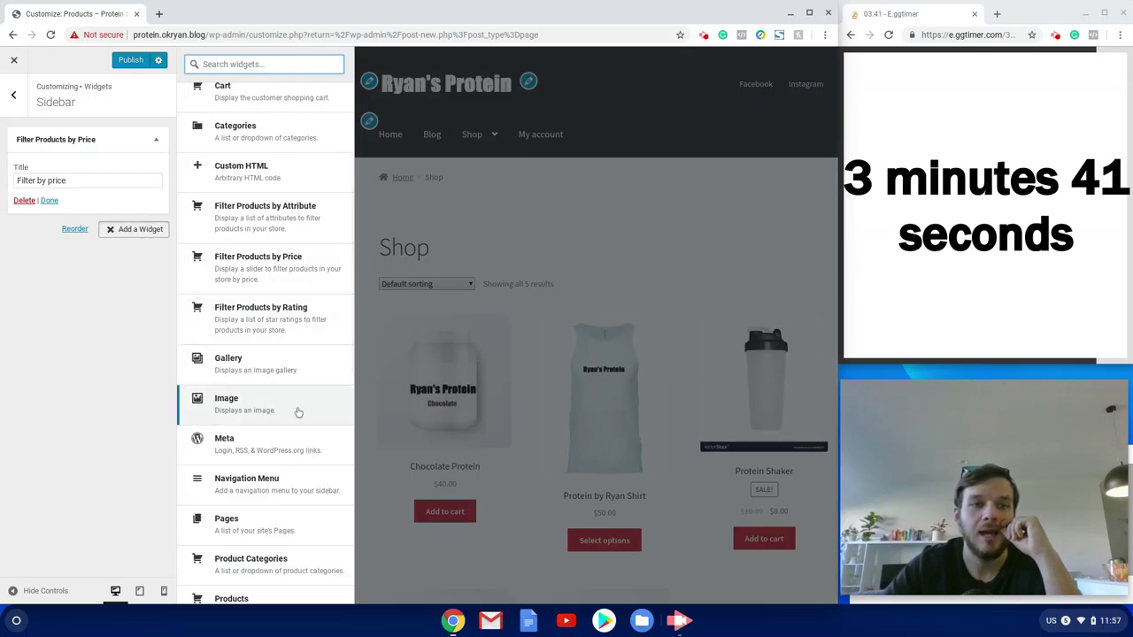
scroll(285, 511, down, 1)
click(285, 512)
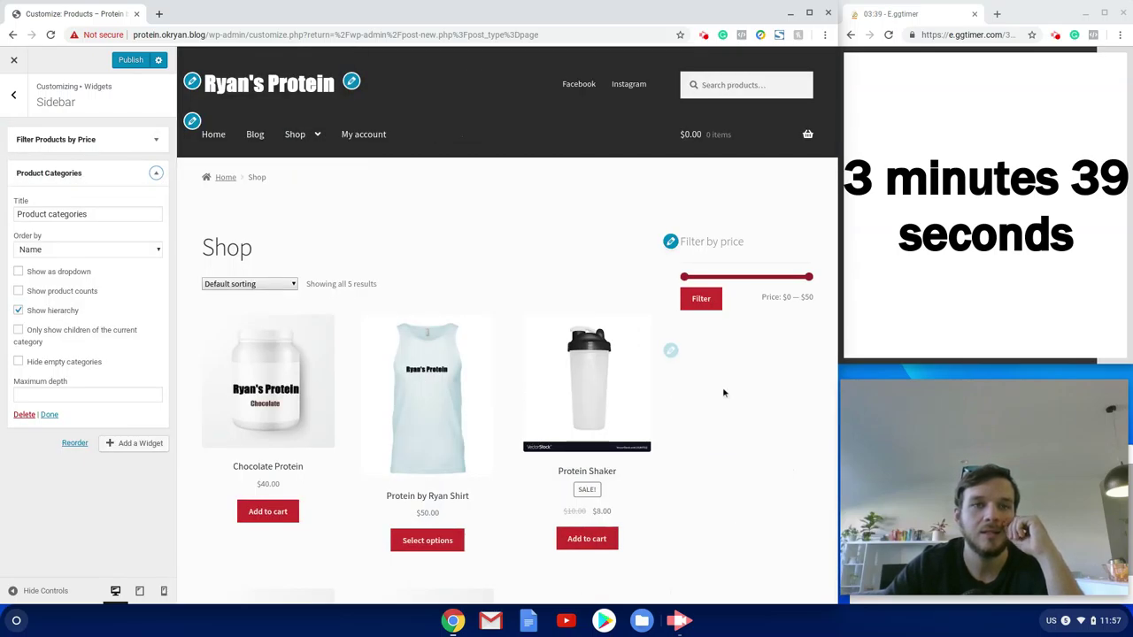
Set the sidebar's Product Categories widget to hide empty categories.
click(18, 361)
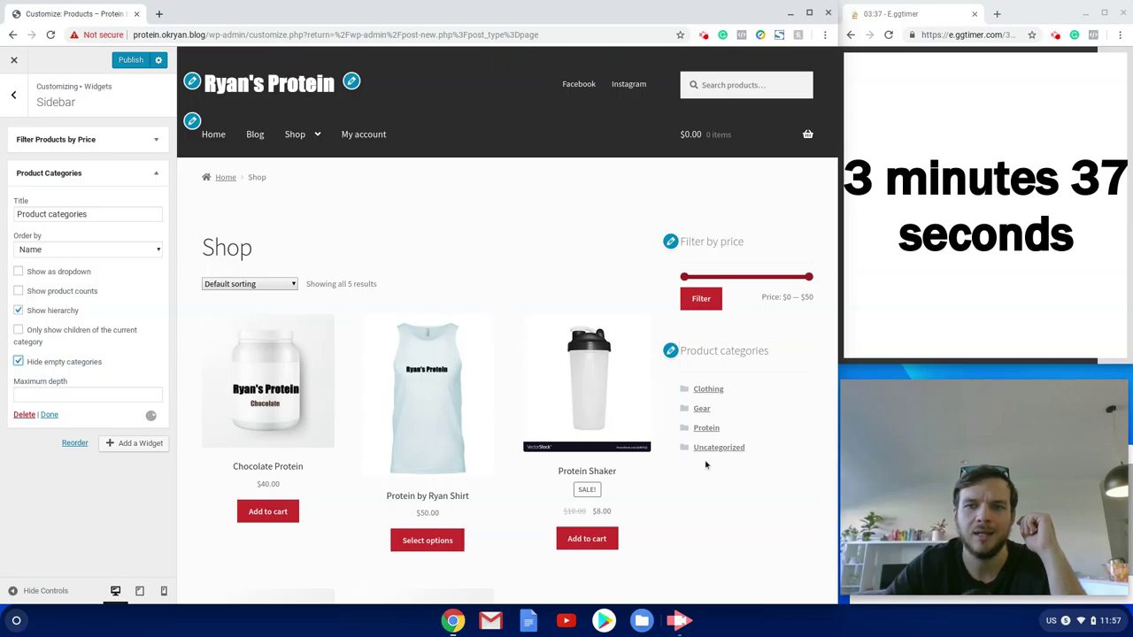
click(13, 94)
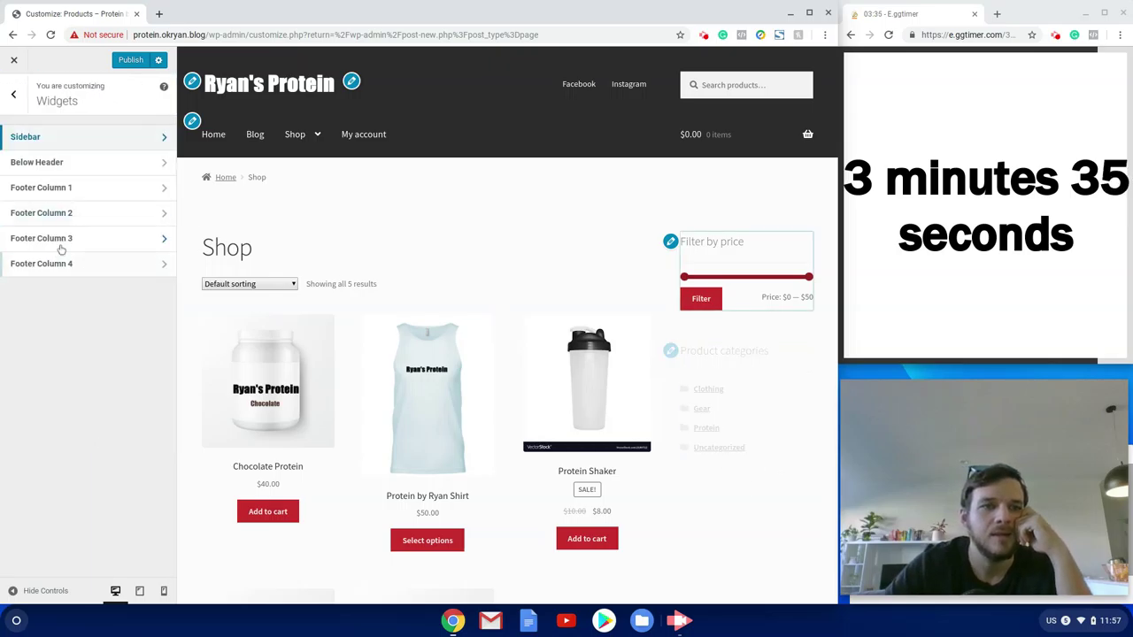
click(53, 138)
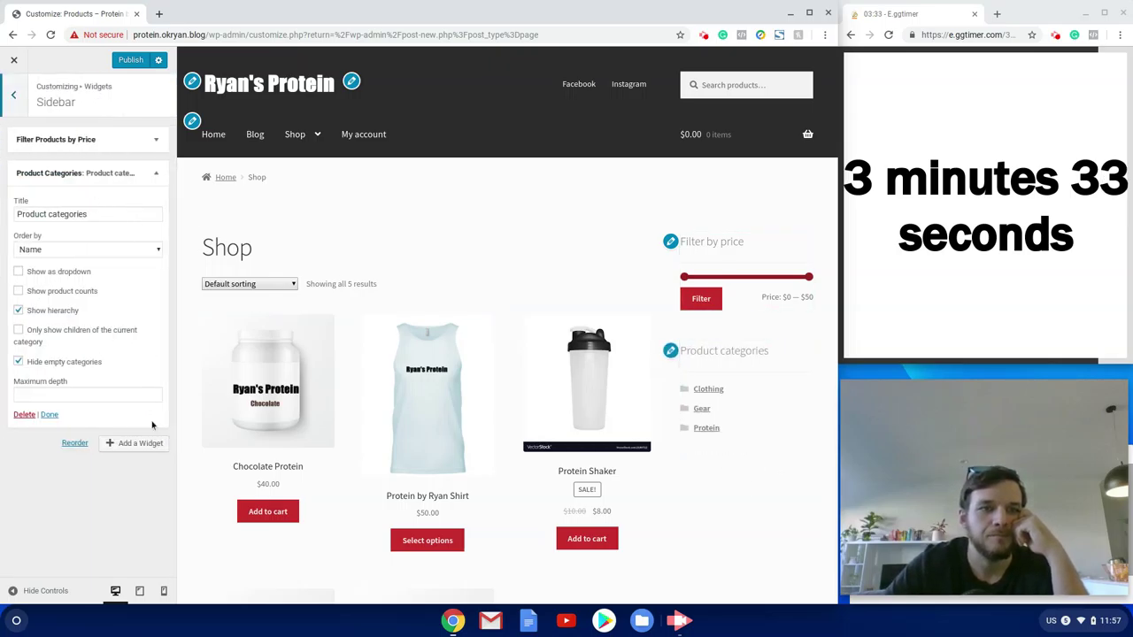
Add the Filter Products by Rating widget to the sidebar below Product Categories.
click(147, 452)
scroll(265, 423, down, 3)
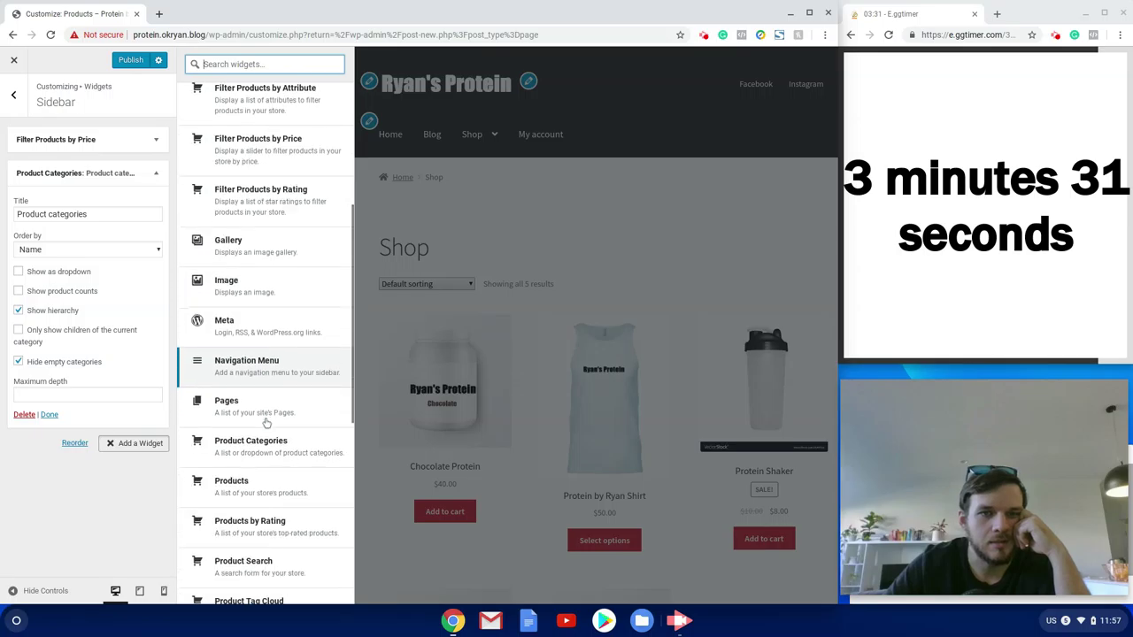
scroll(262, 525, down, 1)
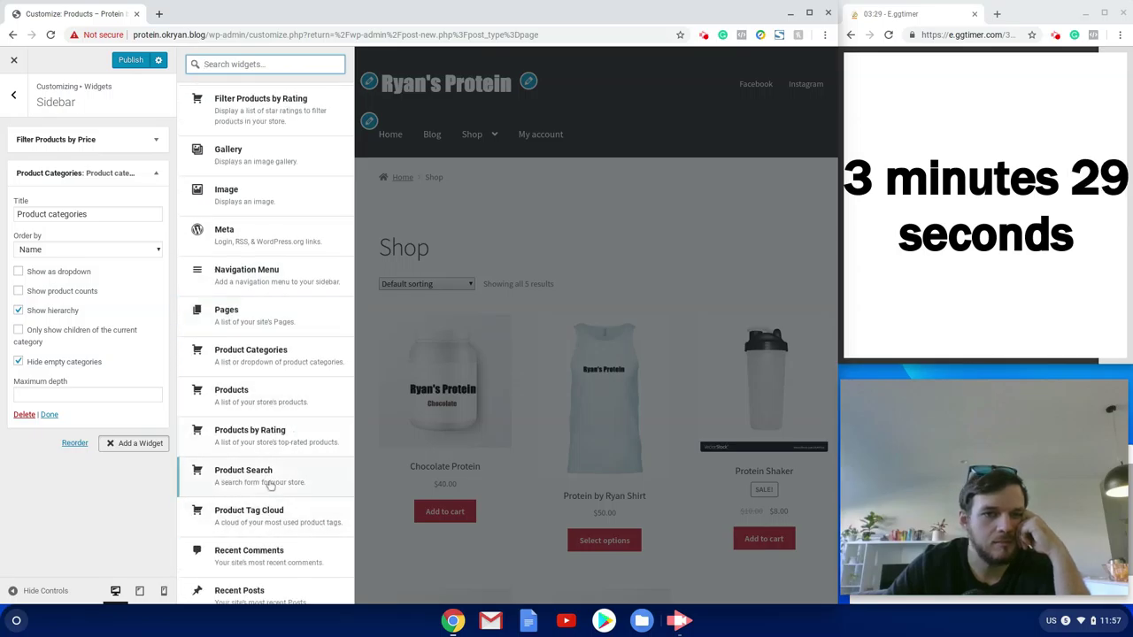
scroll(247, 523, down, 1)
scroll(280, 409, up, 3)
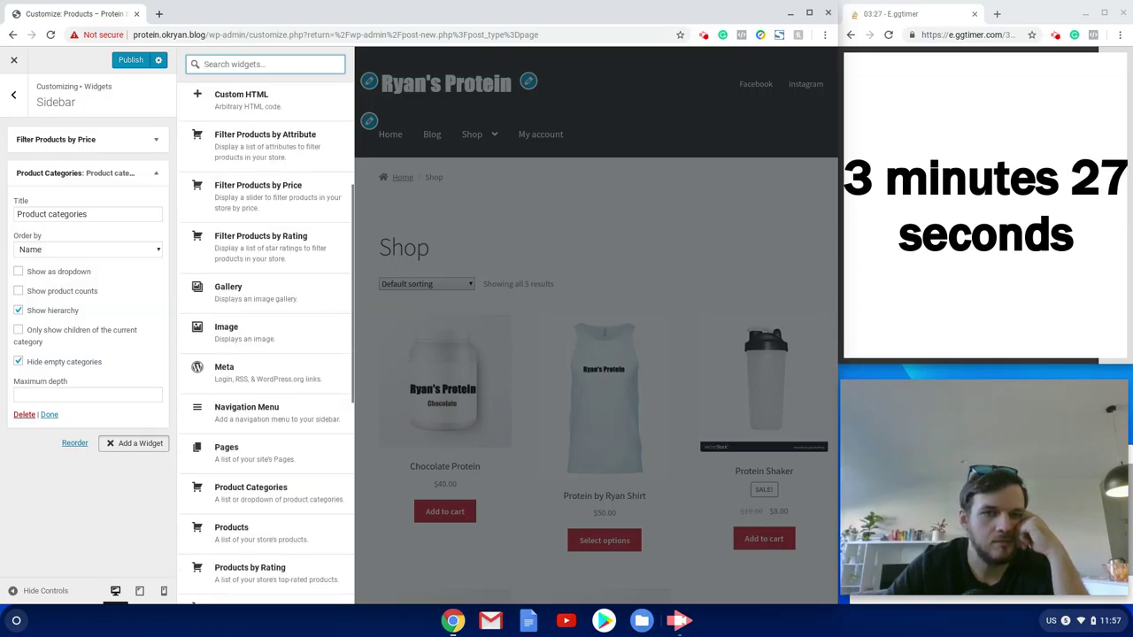
click(274, 235)
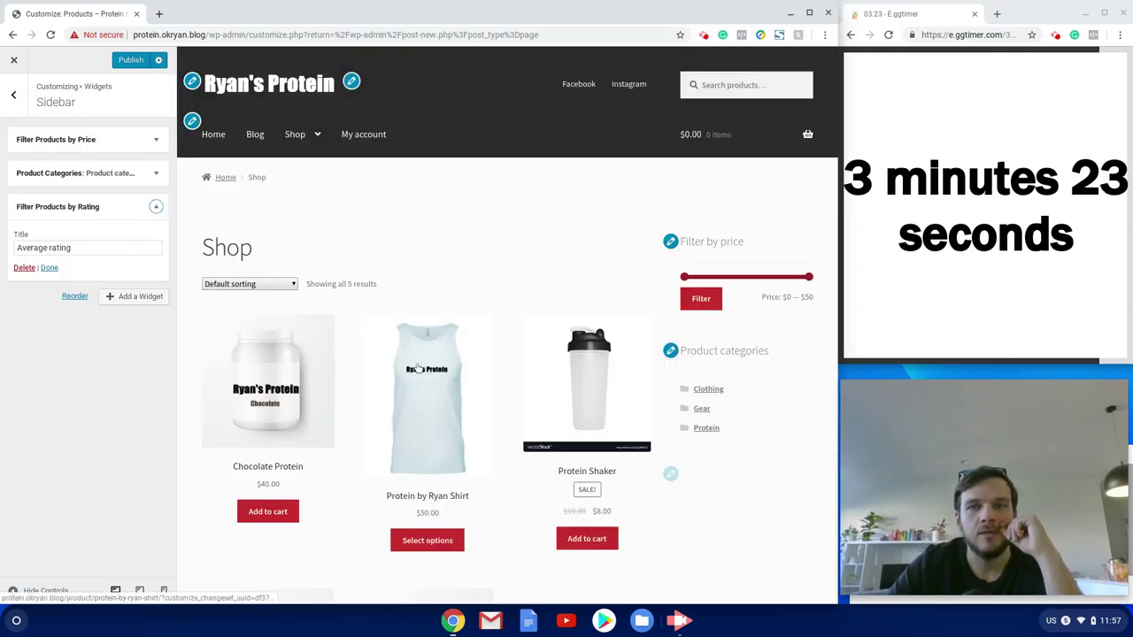
Add the Product Search widget, move it to the start of the sidebar above the price filter, and publish the changes.
click(124, 295)
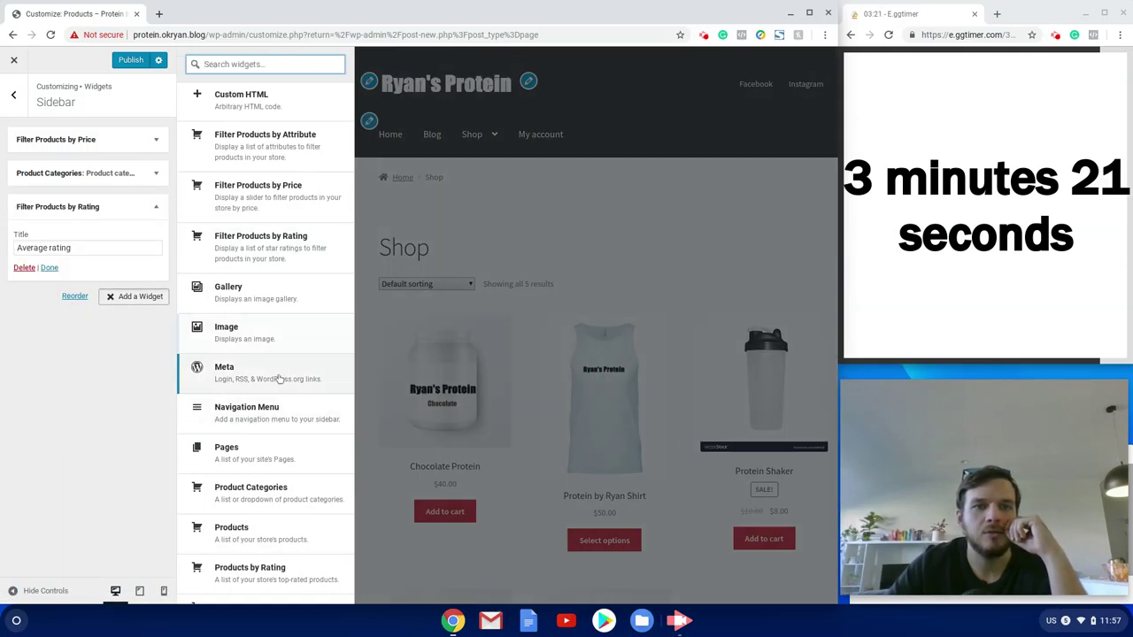
scroll(274, 430, down, 2)
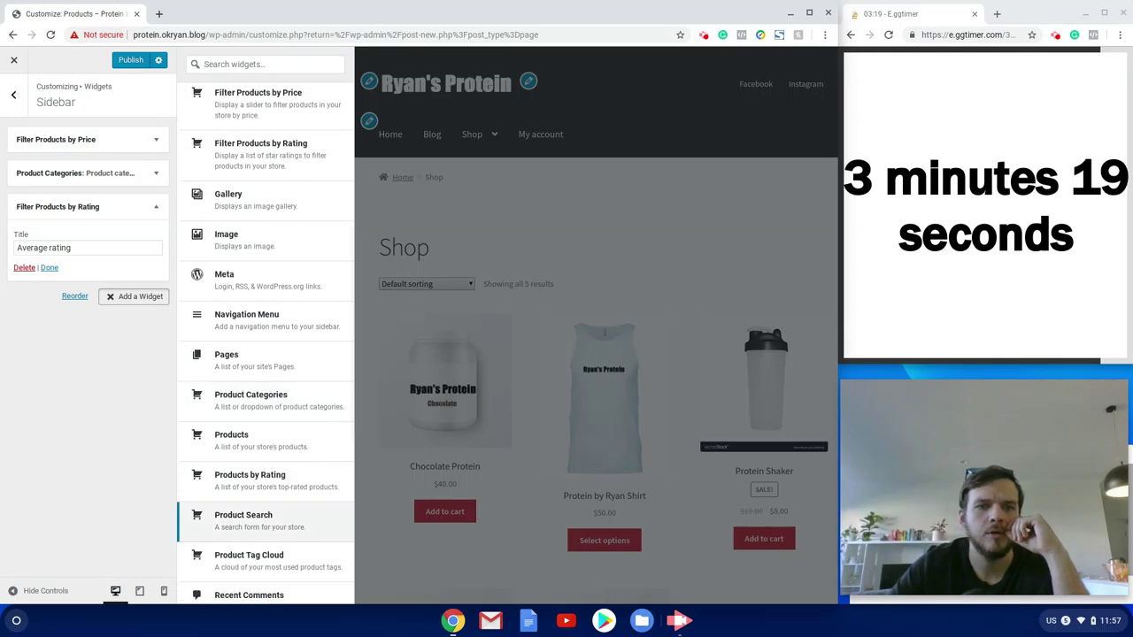
click(266, 520)
click(156, 241)
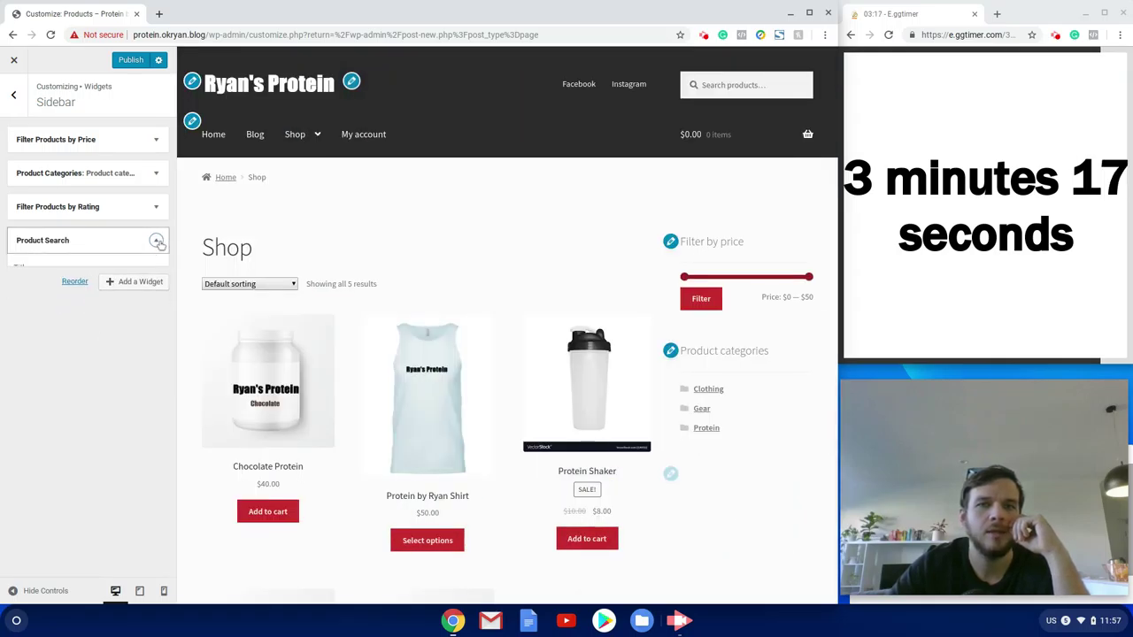
drag(50, 240, 48, 108)
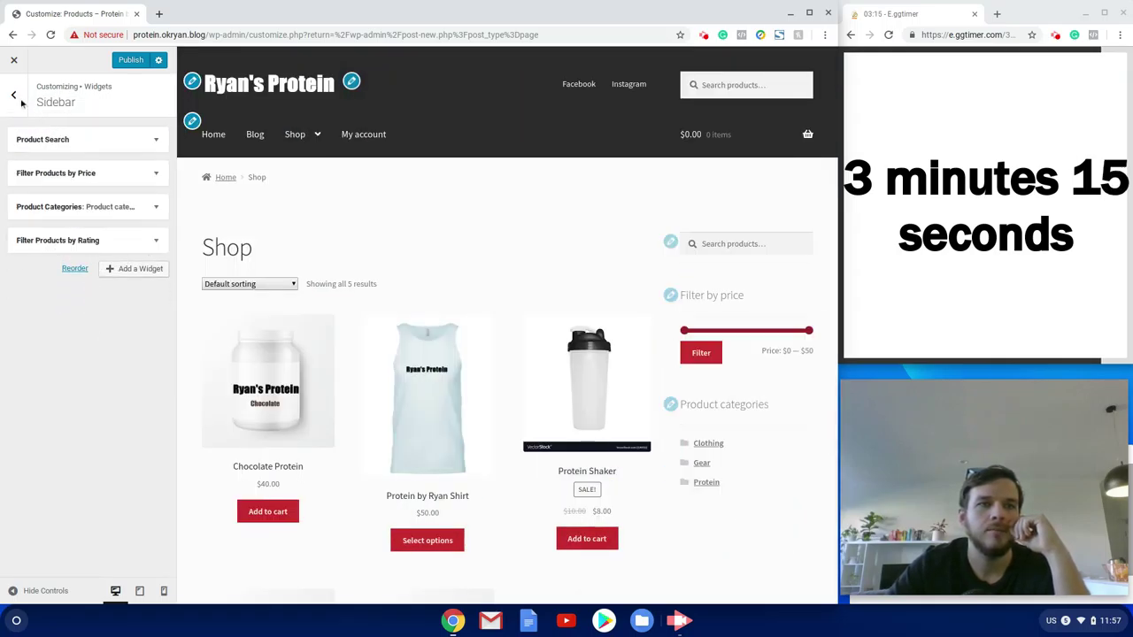
click(13, 94)
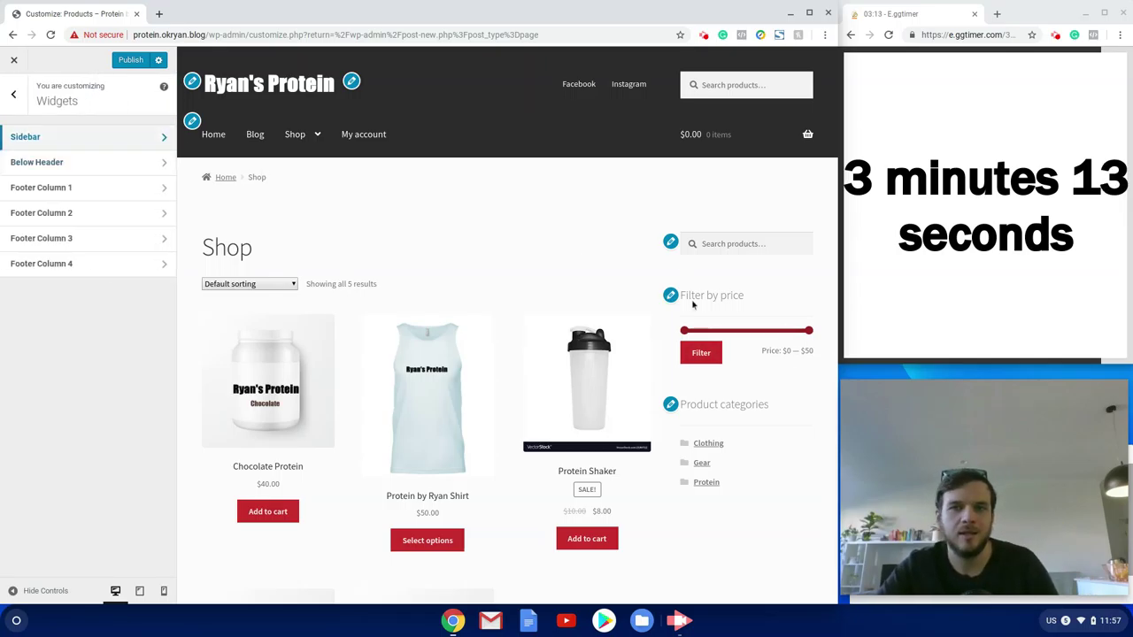
click(15, 92)
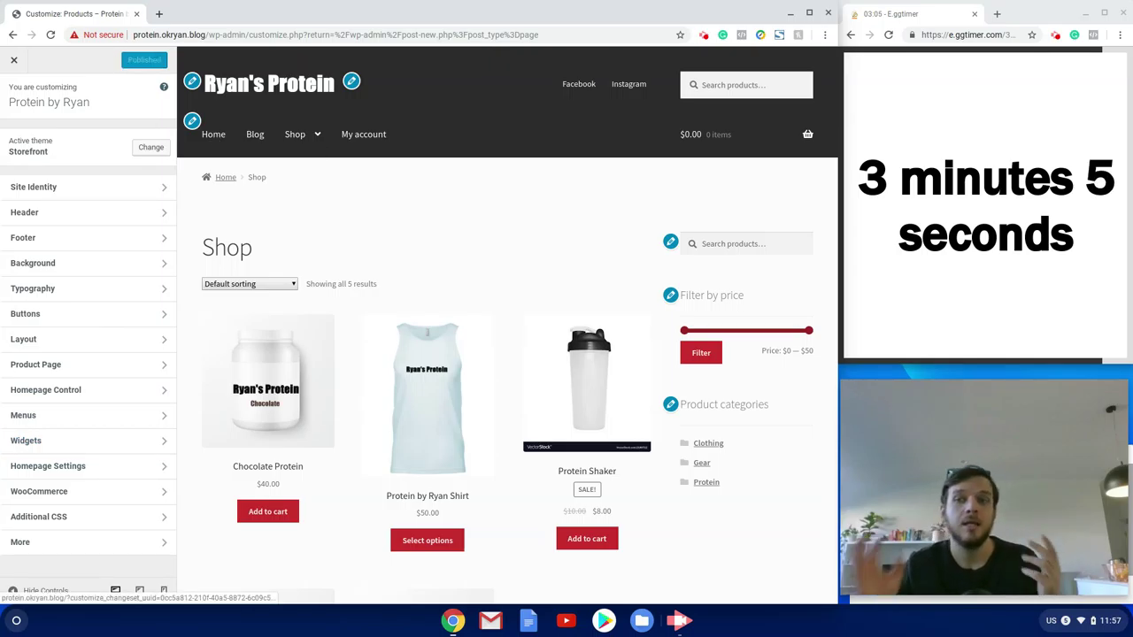
Review the product sections on the homepage preview, from the categories down to Best Sellers.
click(220, 142)
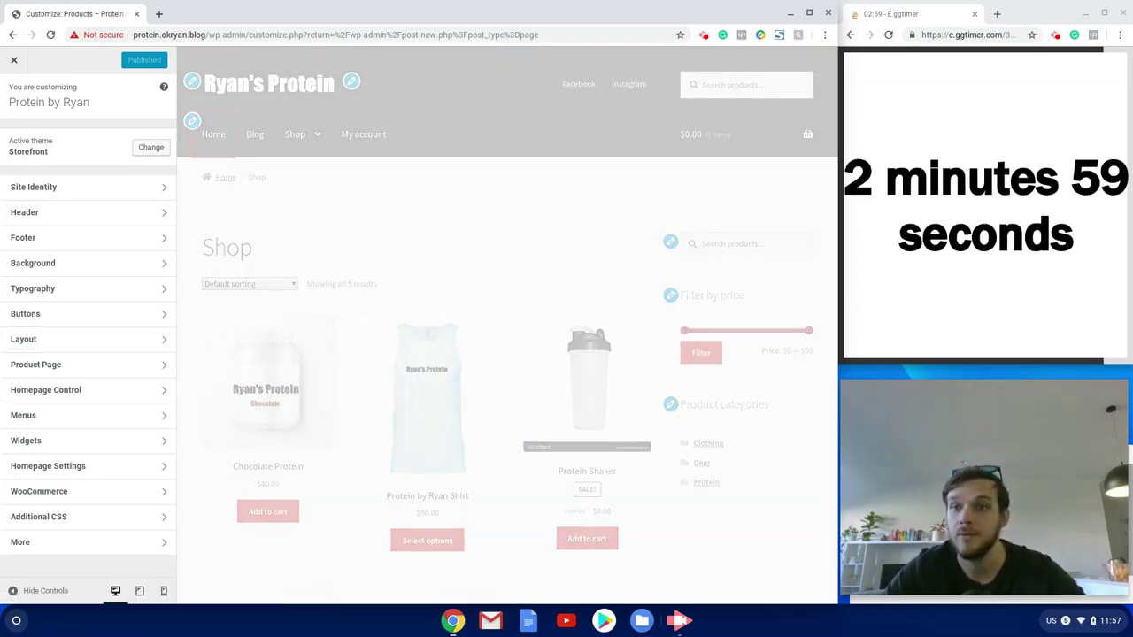
scroll(600, 386, down, 10)
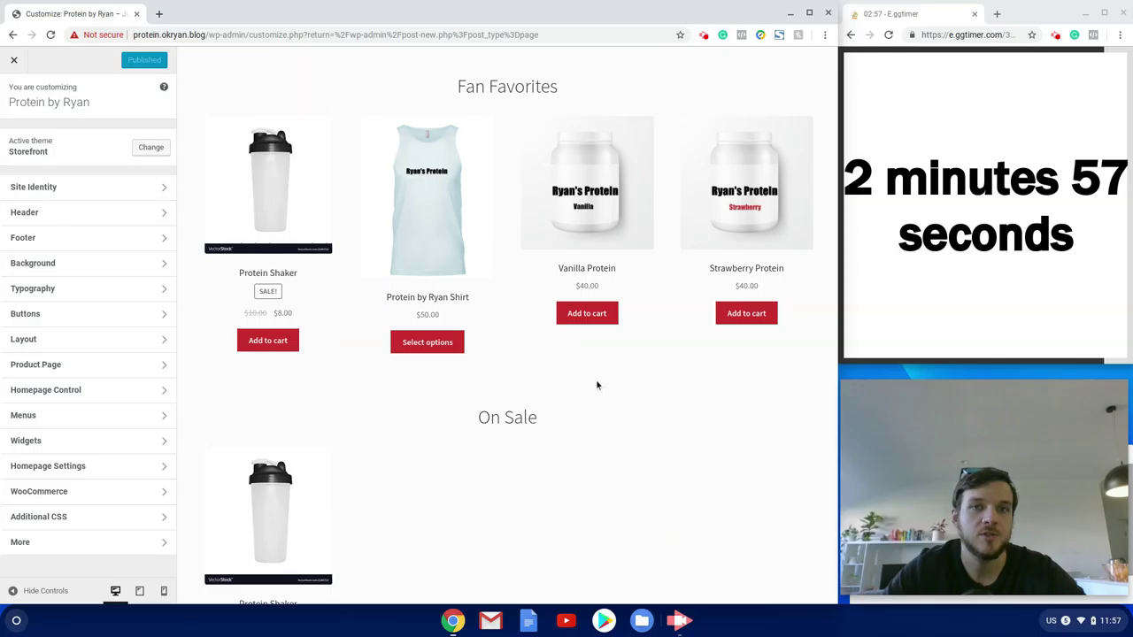
scroll(602, 377, up, 10)
scroll(646, 372, down, 7)
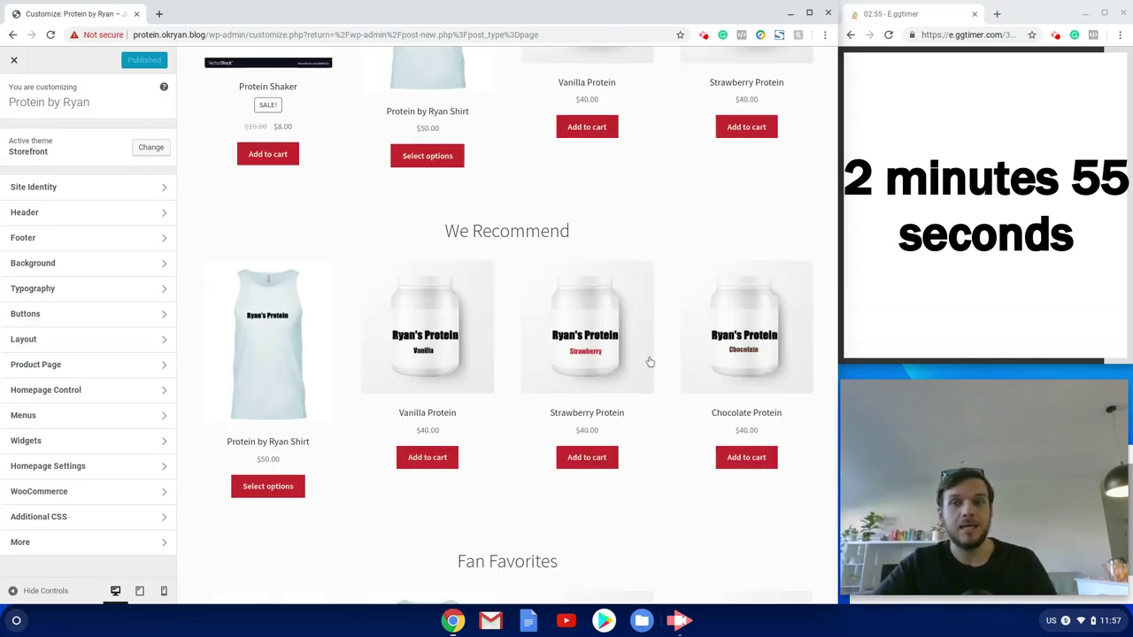
scroll(652, 369, up, 7)
scroll(652, 337, down, 10)
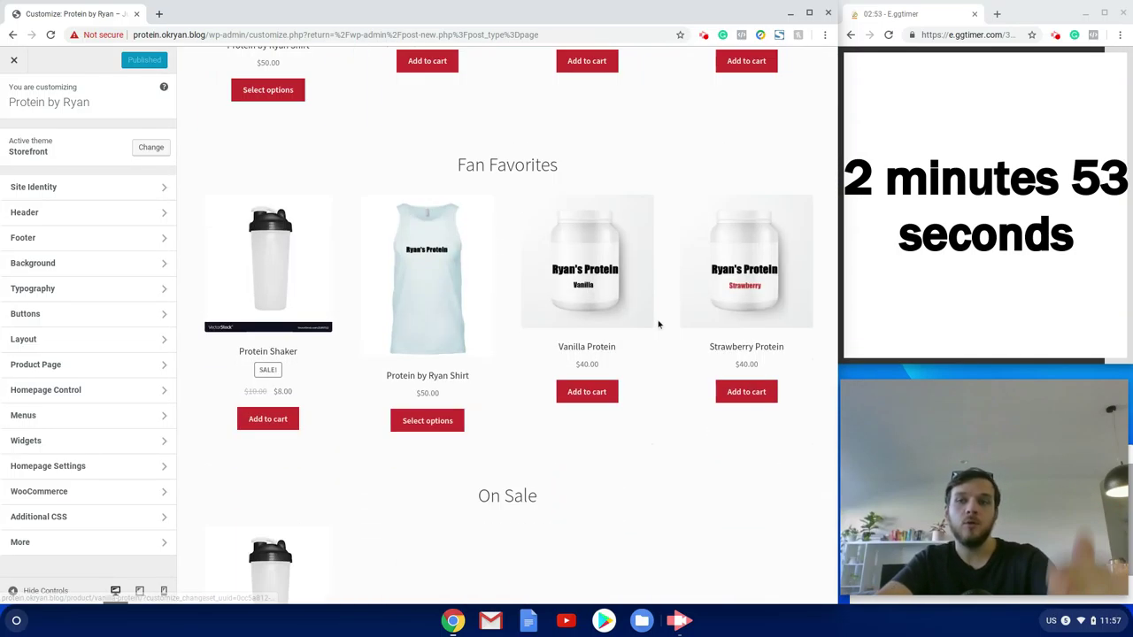
scroll(658, 324, up, 3)
scroll(602, 185, down, 5)
scroll(603, 189, up, 10)
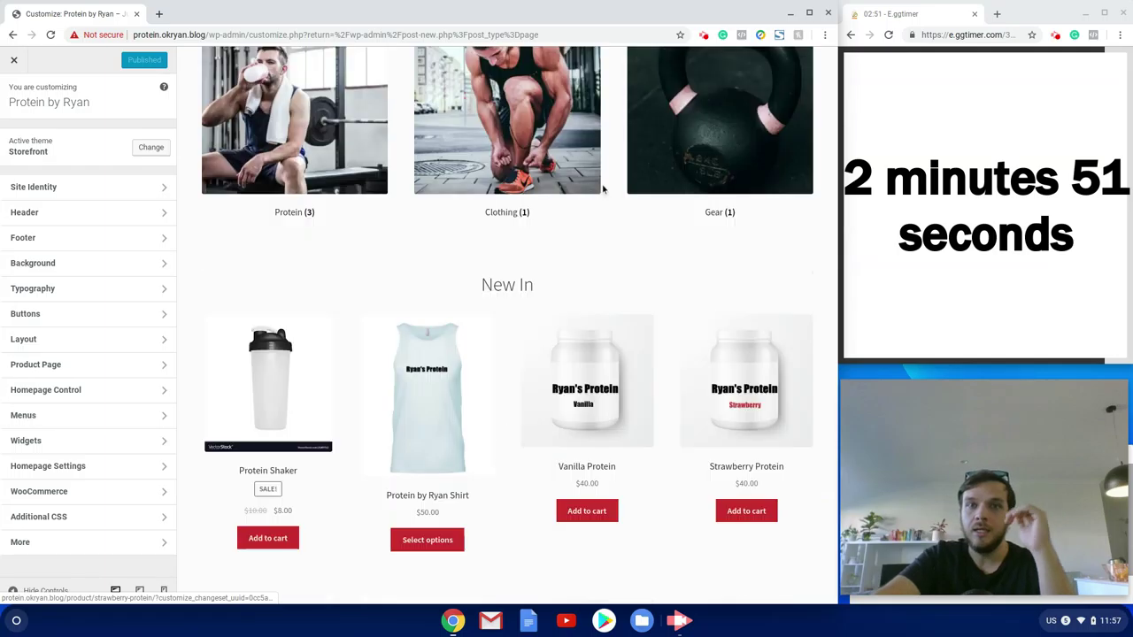
scroll(615, 215, down, 10)
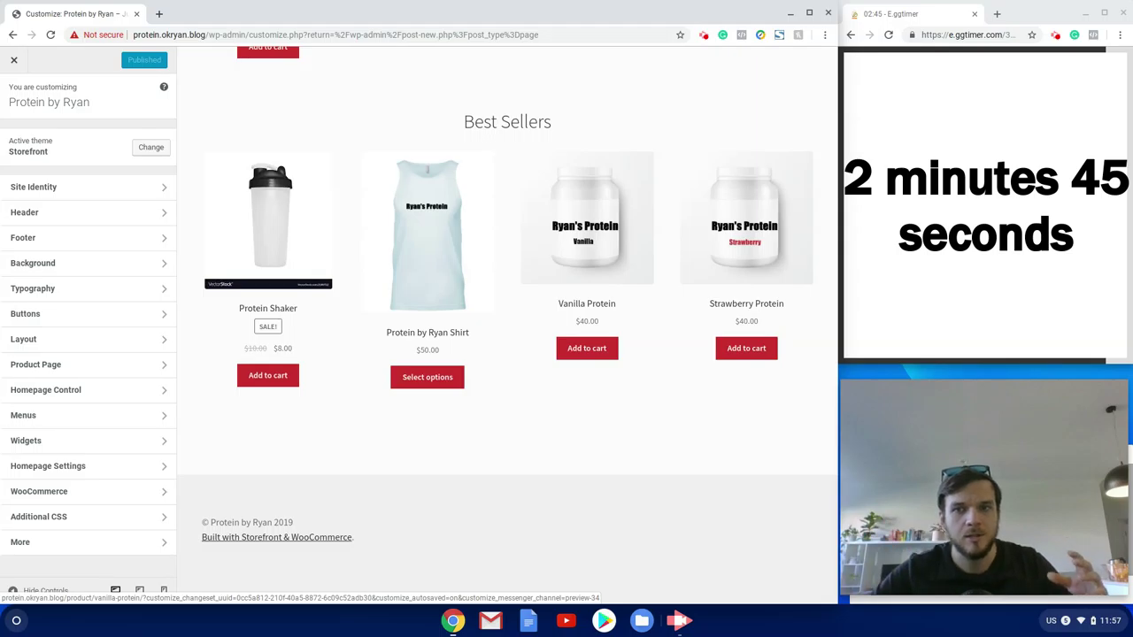
scroll(584, 245, up, 10)
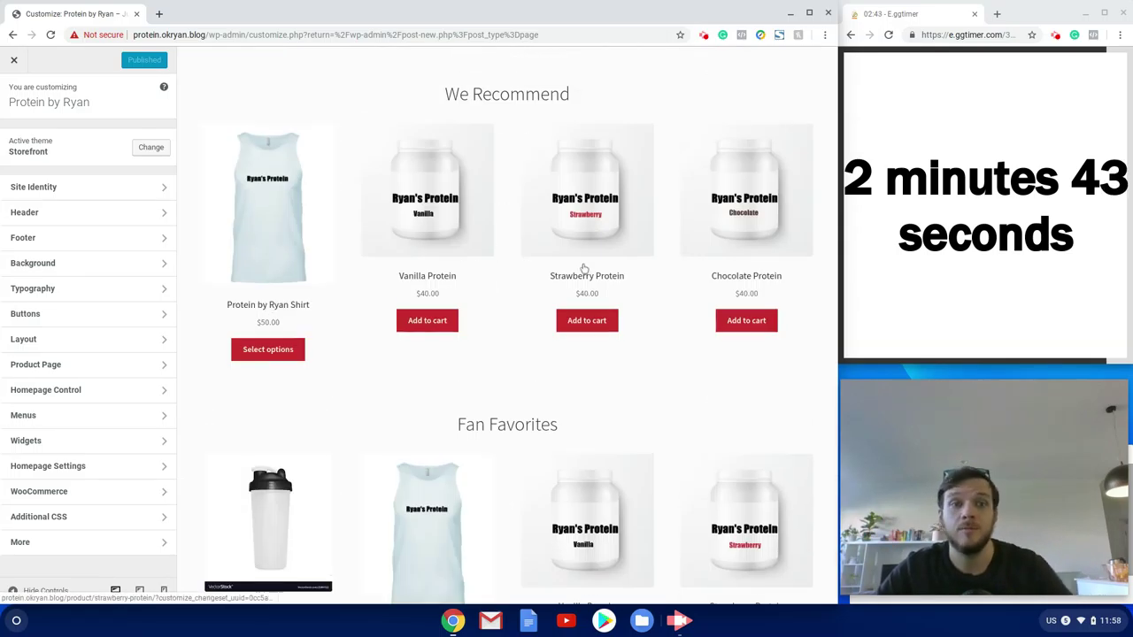
Disable the Storefront Recent Products homepage component and move Storefront Featured Products above it.
click(58, 399)
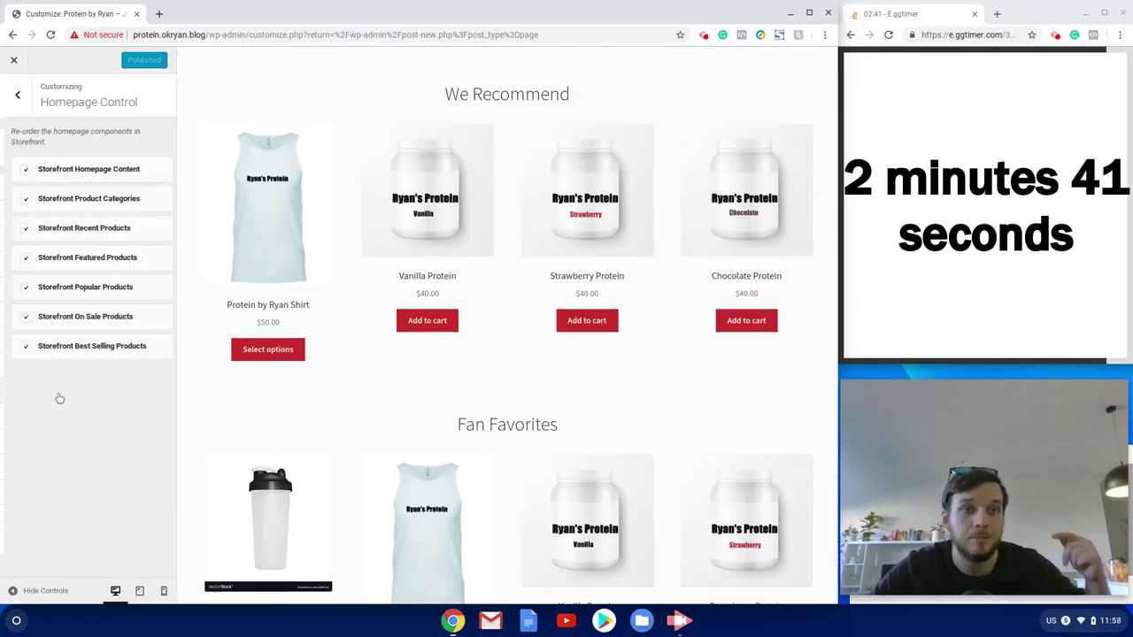
click(23, 230)
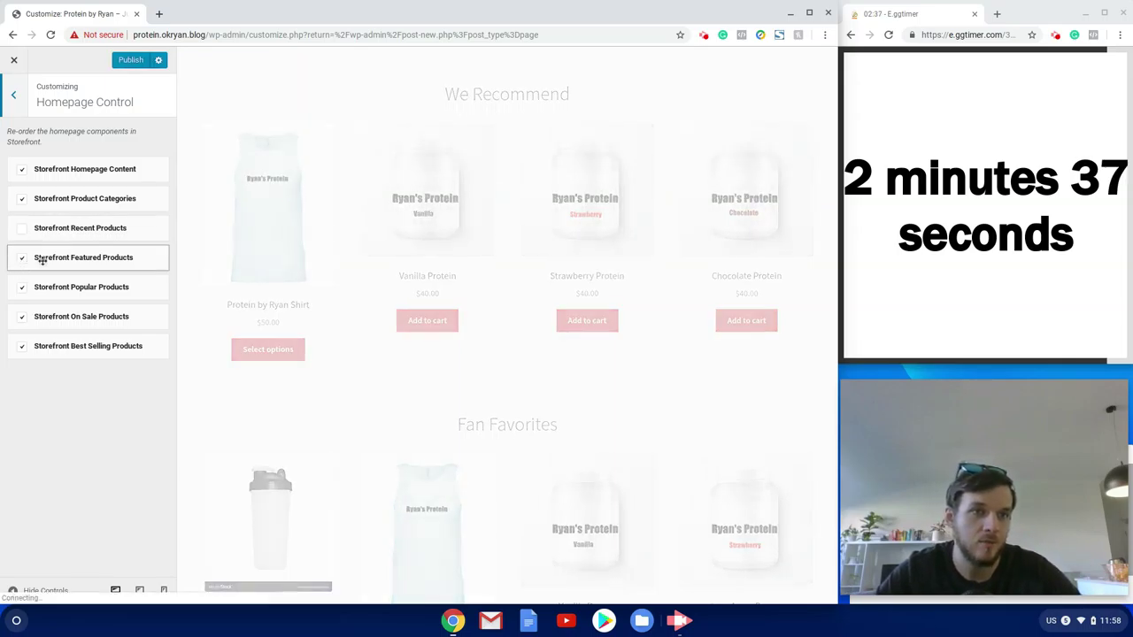
drag(36, 257, 49, 225)
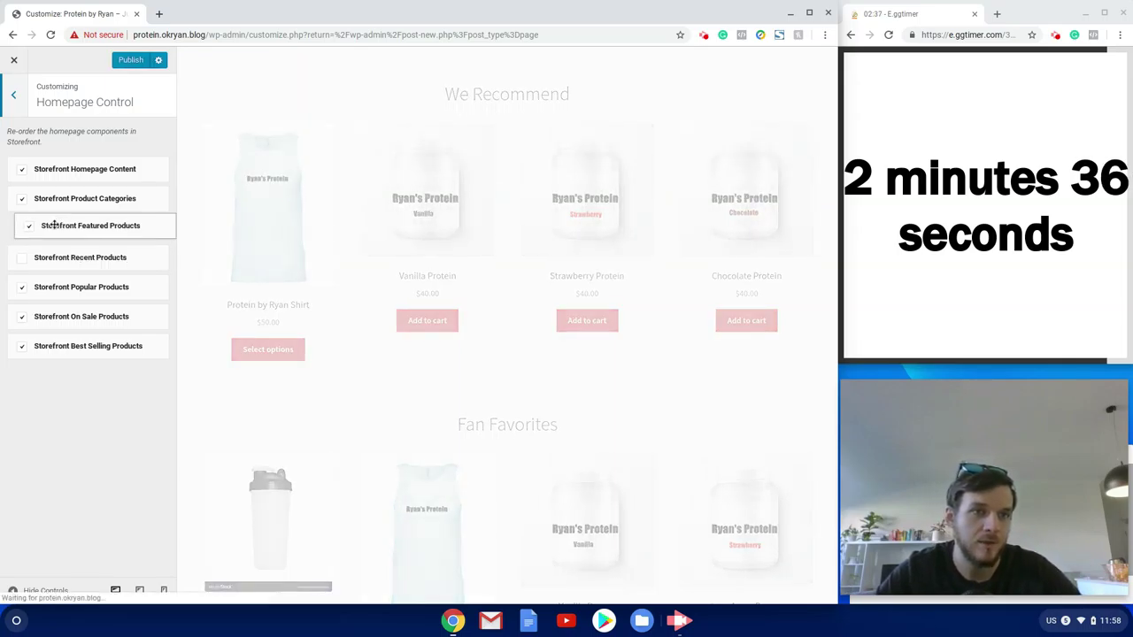
Disable the Popular, On Sale and Best Selling Products homepage components and publish the changes.
click(23, 347)
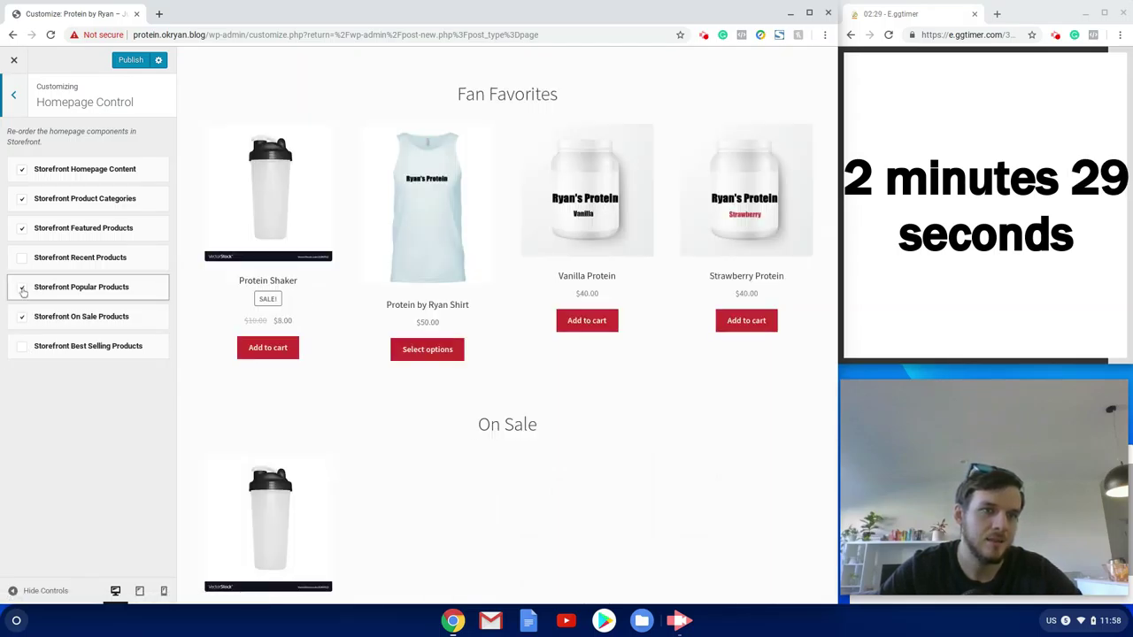
click(23, 317)
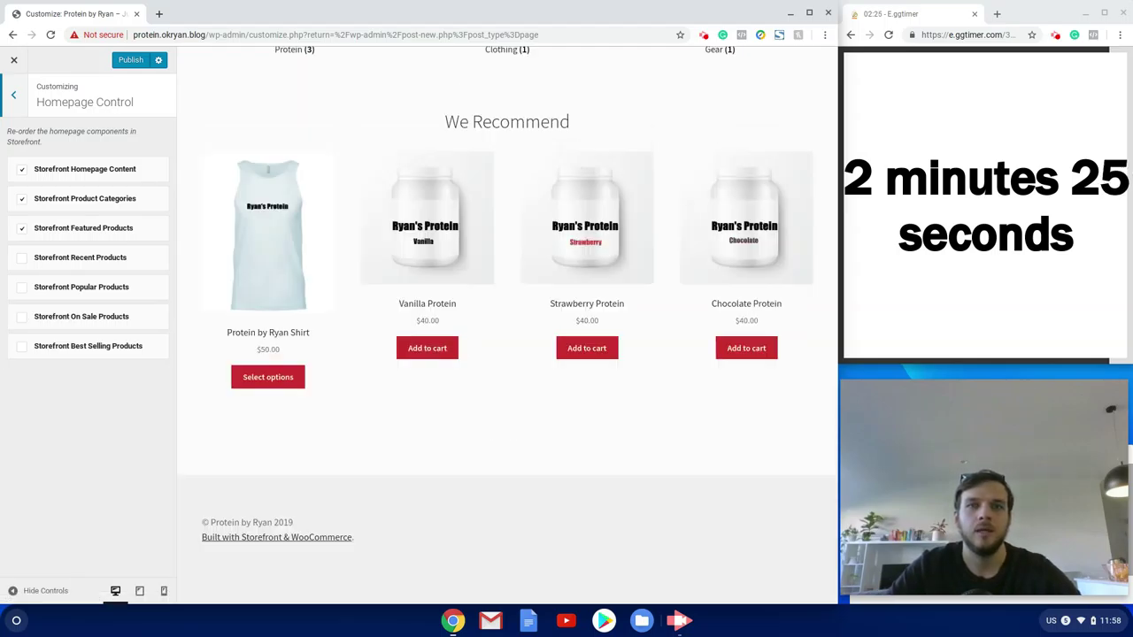
scroll(611, 519, up, 2)
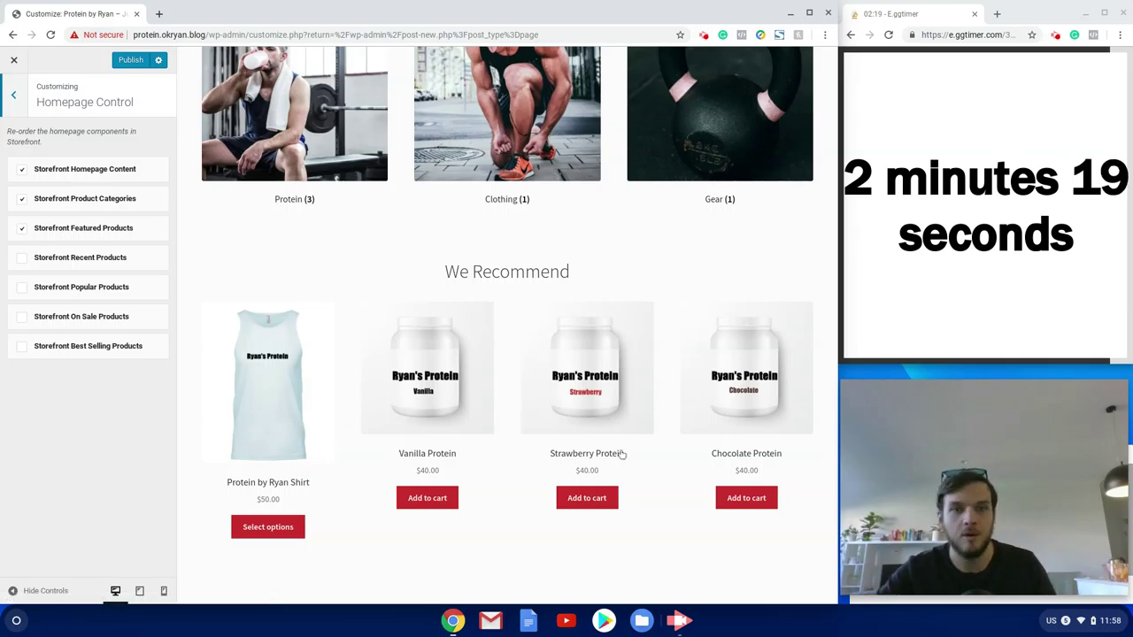
scroll(579, 405, up, 5)
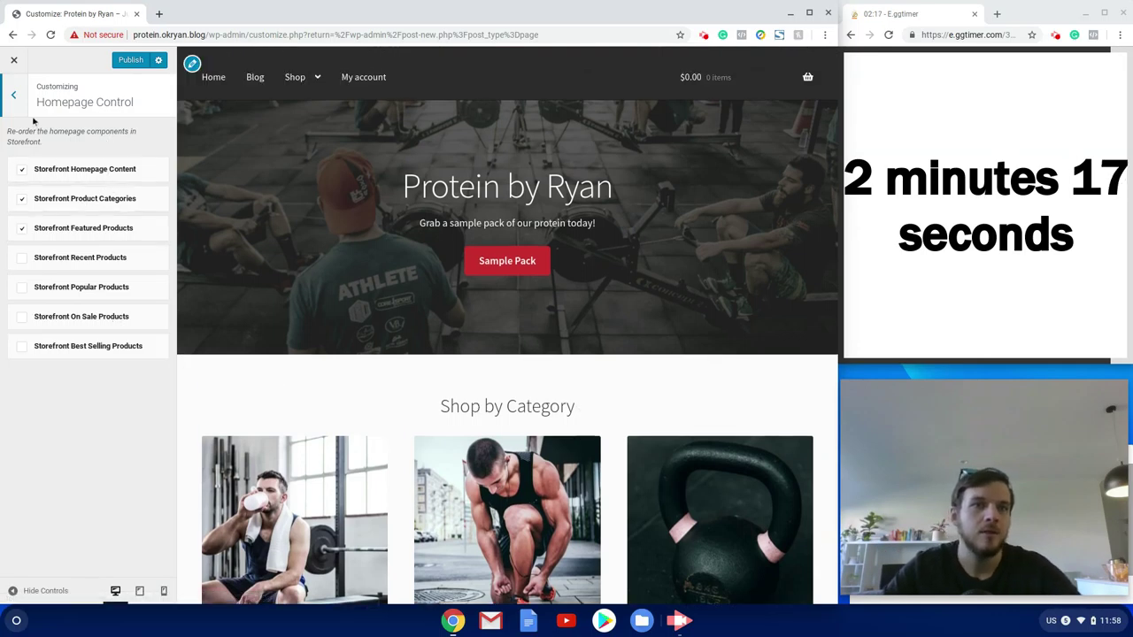
click(19, 108)
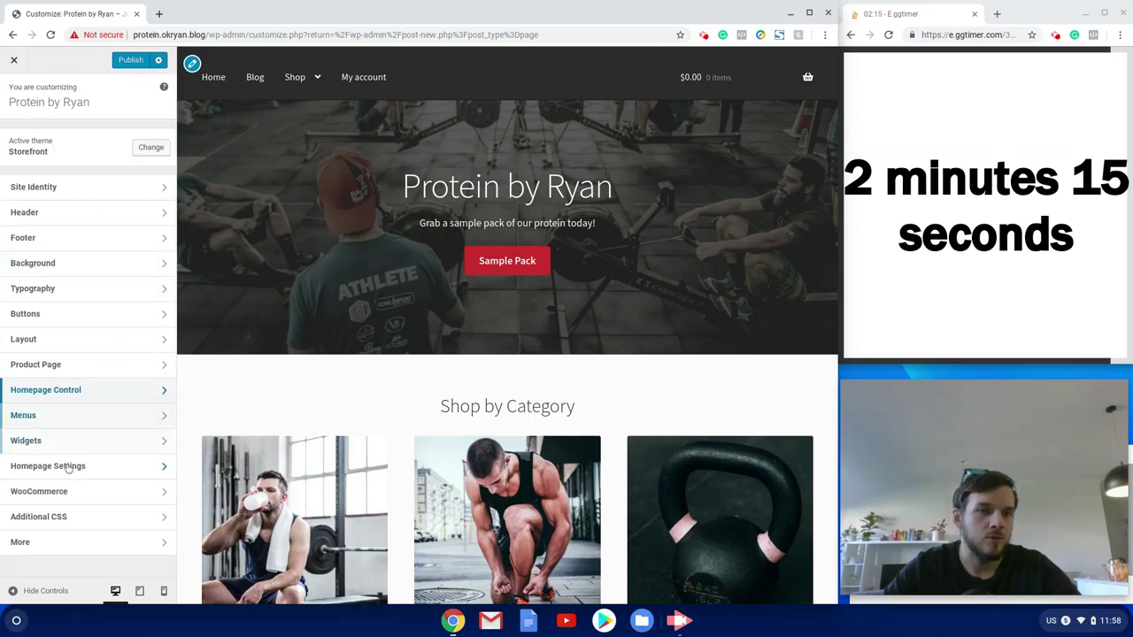
click(133, 59)
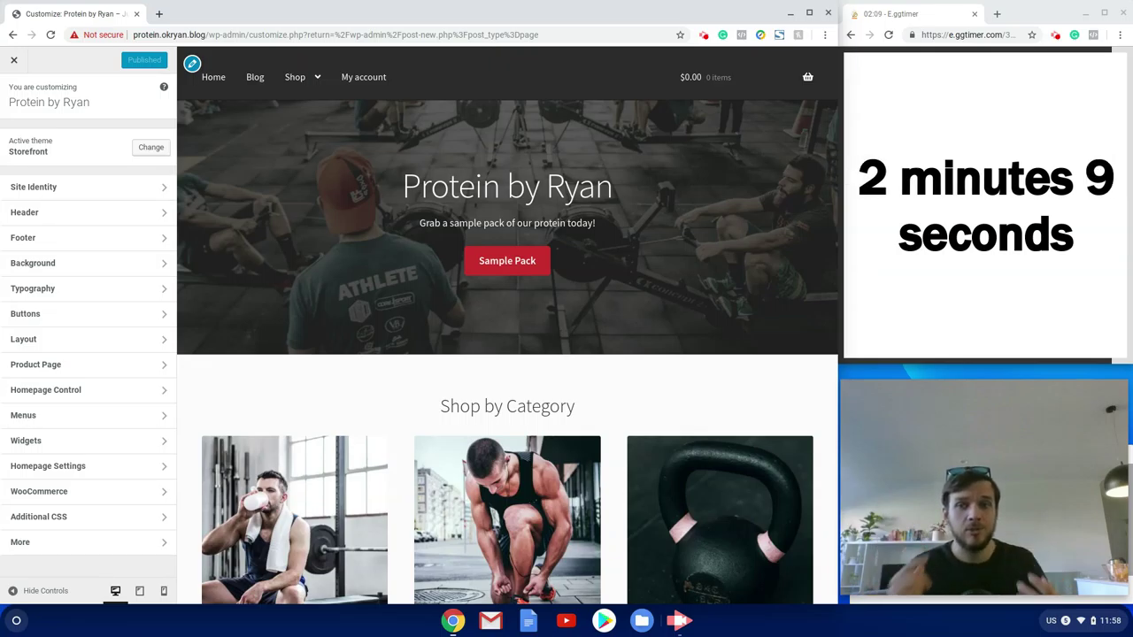
Leave the Customizer and review the live site's homepage and Shop page.
click(12, 61)
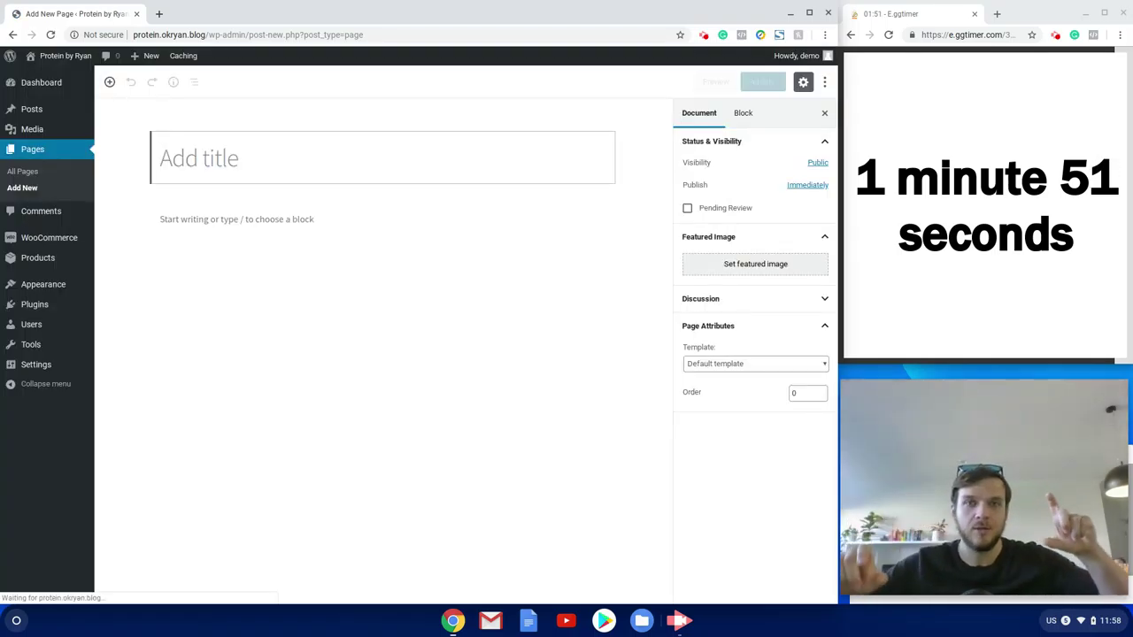
mouse_move(48, 64)
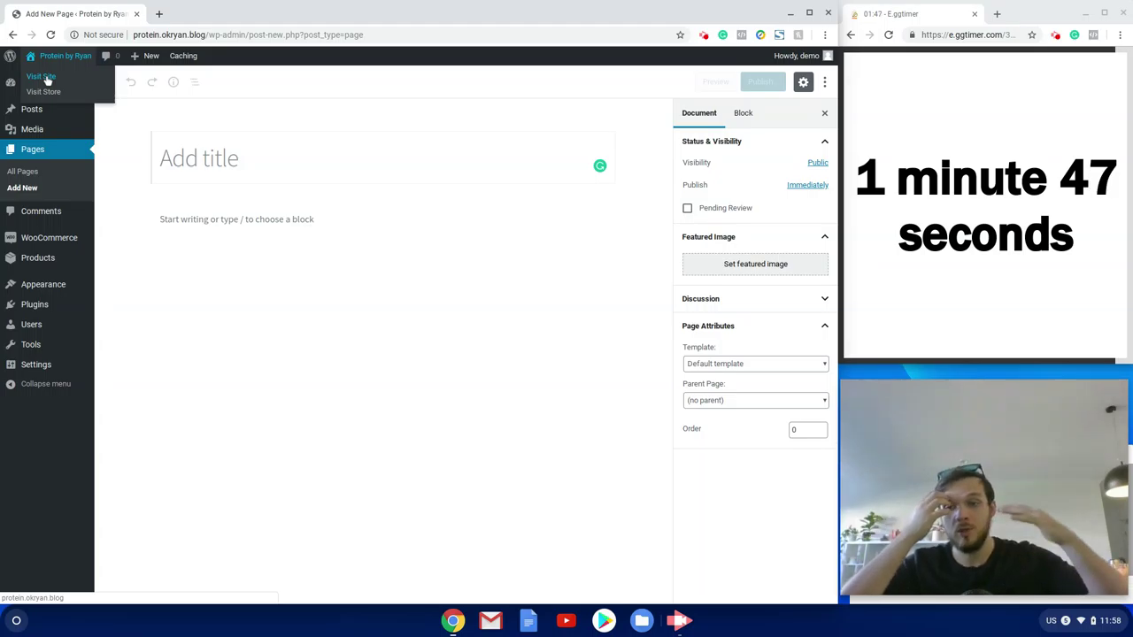
click(47, 77)
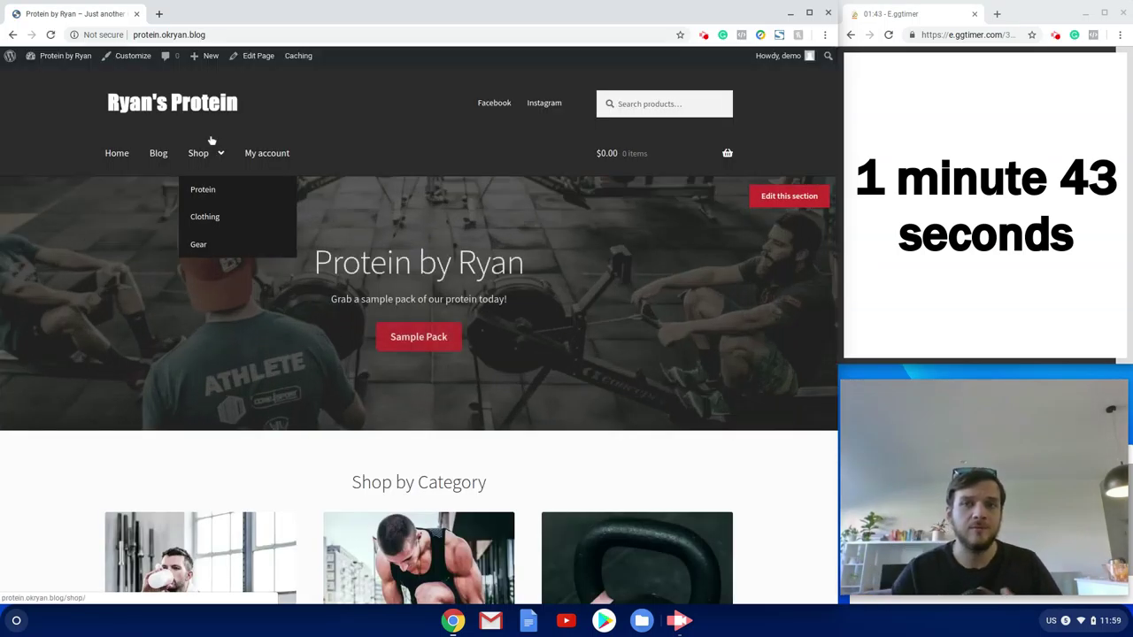
scroll(648, 354, down, 1)
scroll(647, 357, down, 6)
scroll(643, 349, up, 6)
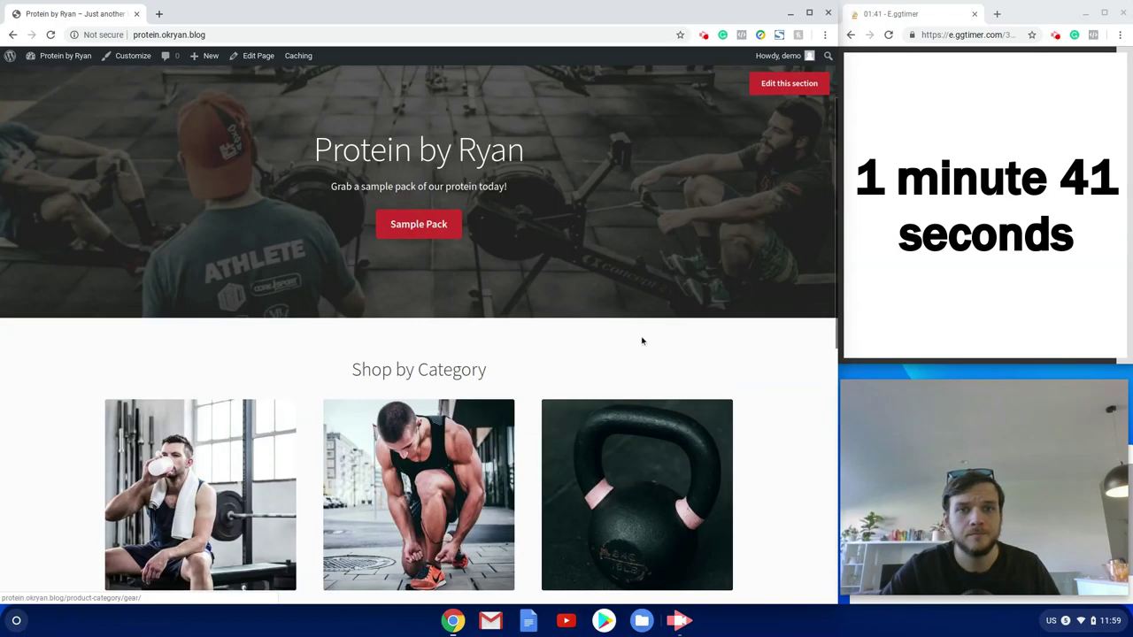
scroll(584, 319, down, 6)
scroll(540, 230, up, 3)
scroll(536, 163, up, 5)
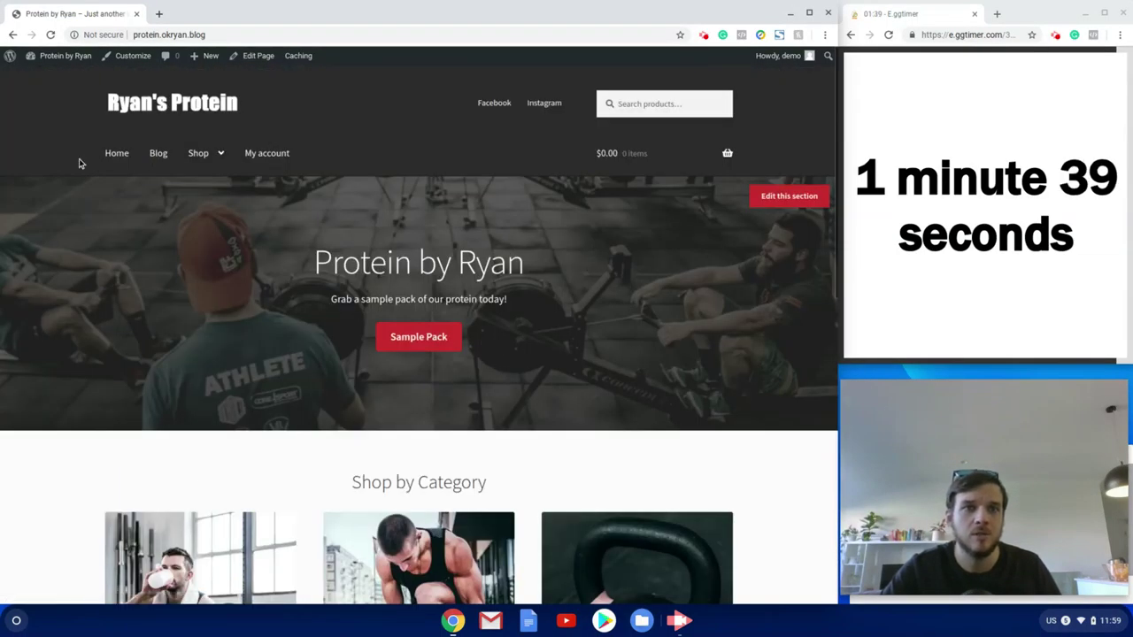
click(196, 161)
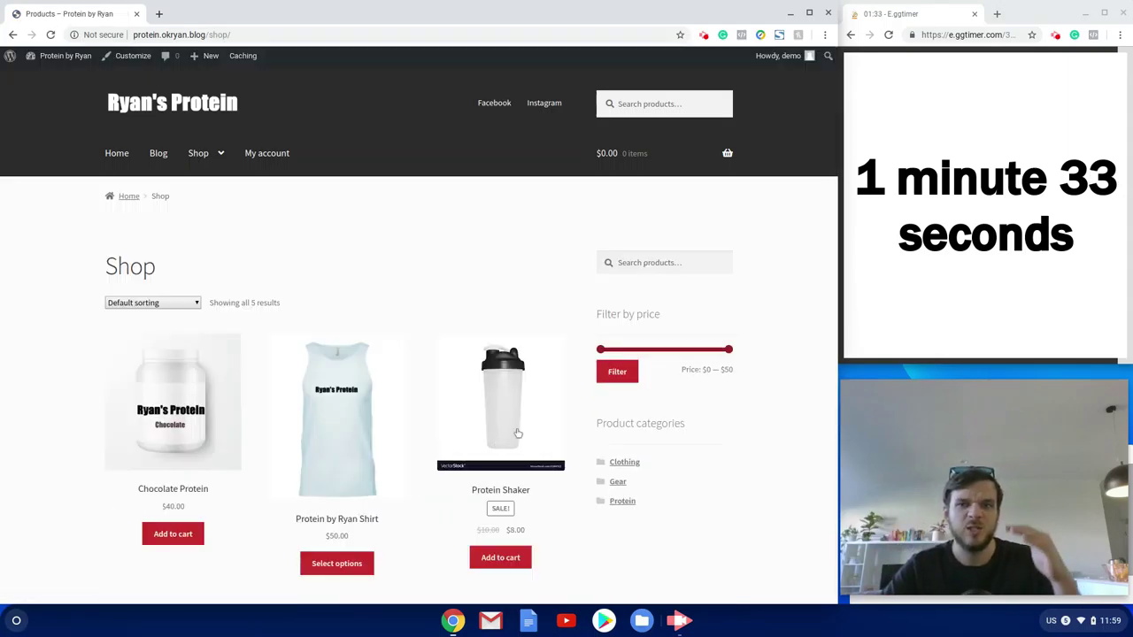
Open the My account and Cart pages in separate tabs and bring each one up in the page editor.
right_click(271, 157)
click(289, 166)
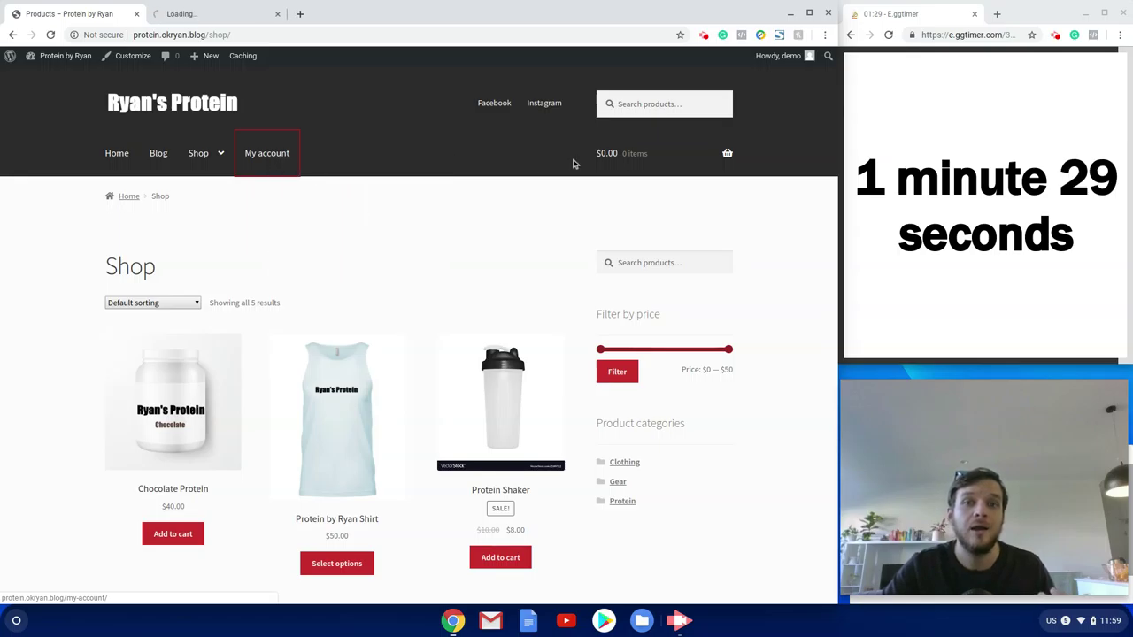
right_click(728, 165)
click(737, 170)
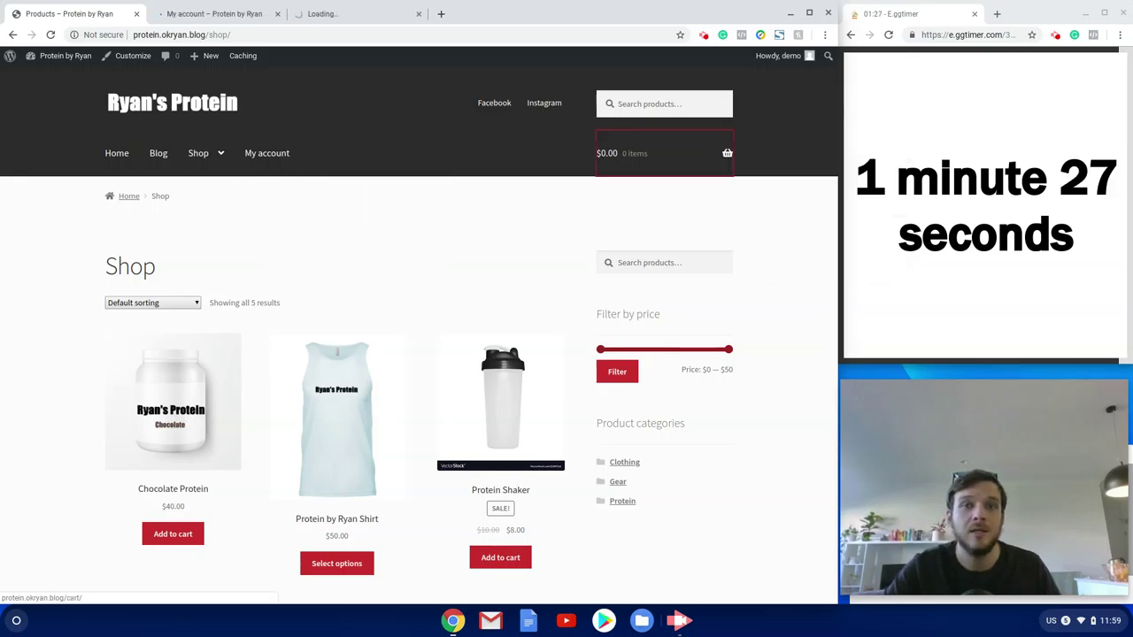
click(213, 16)
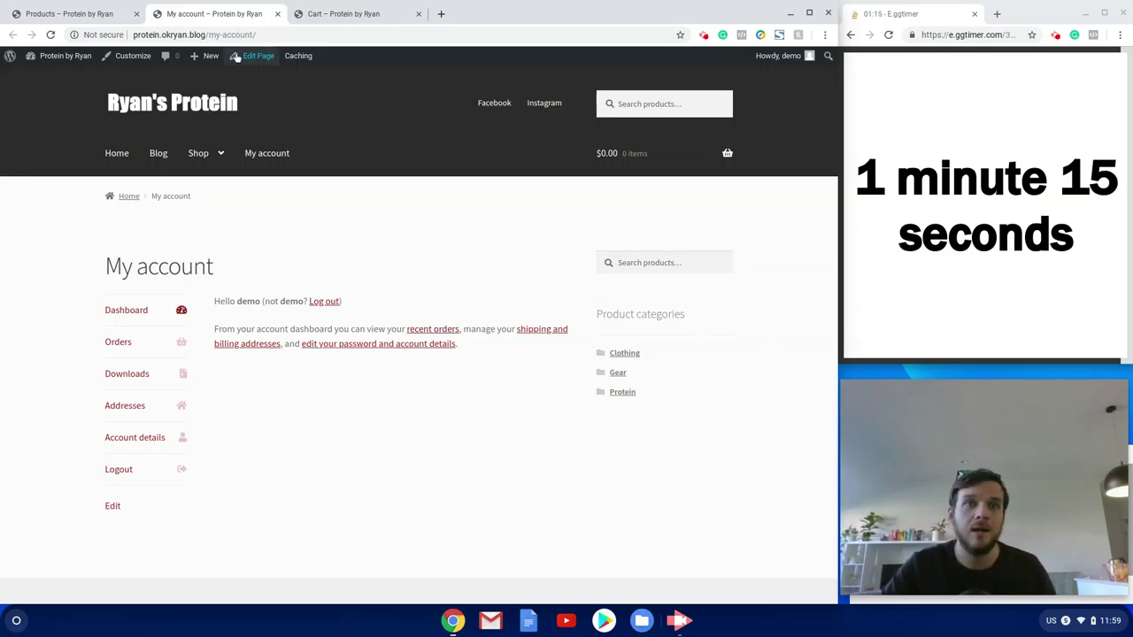
click(330, 16)
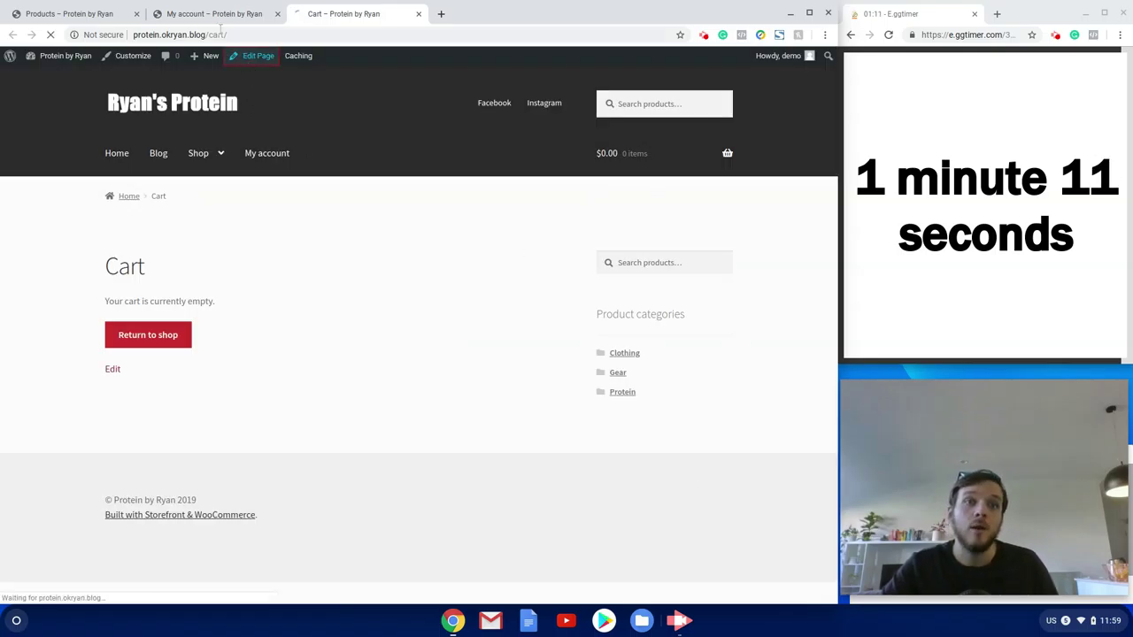
key(ctrl+shift+Tab)
click(256, 57)
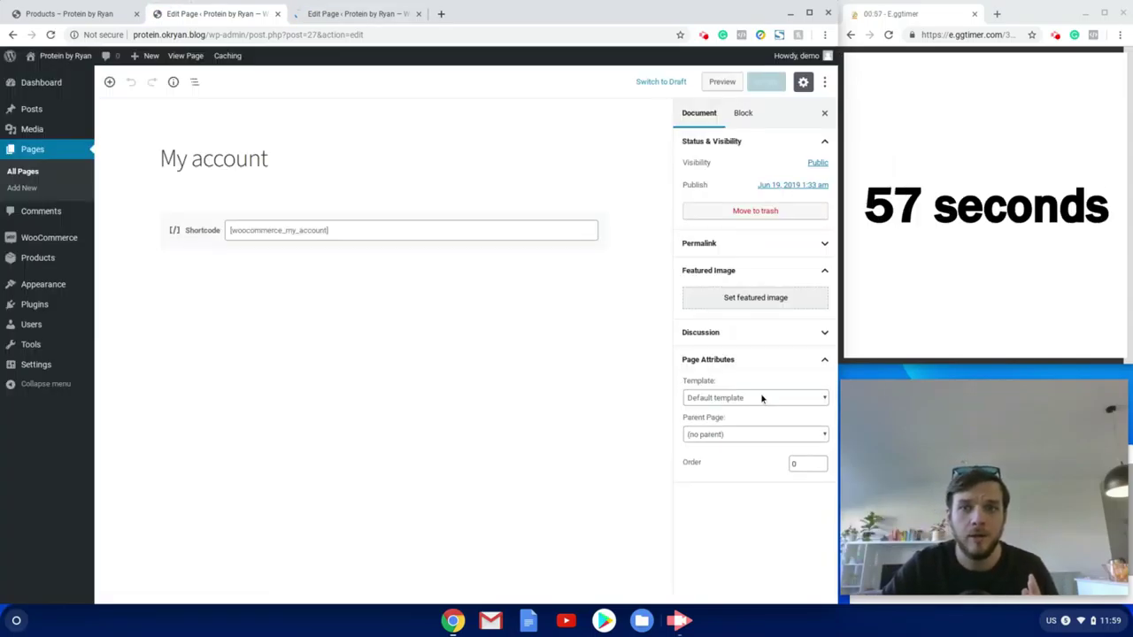
Set the My account page's template to Full width and update the page.
click(757, 399)
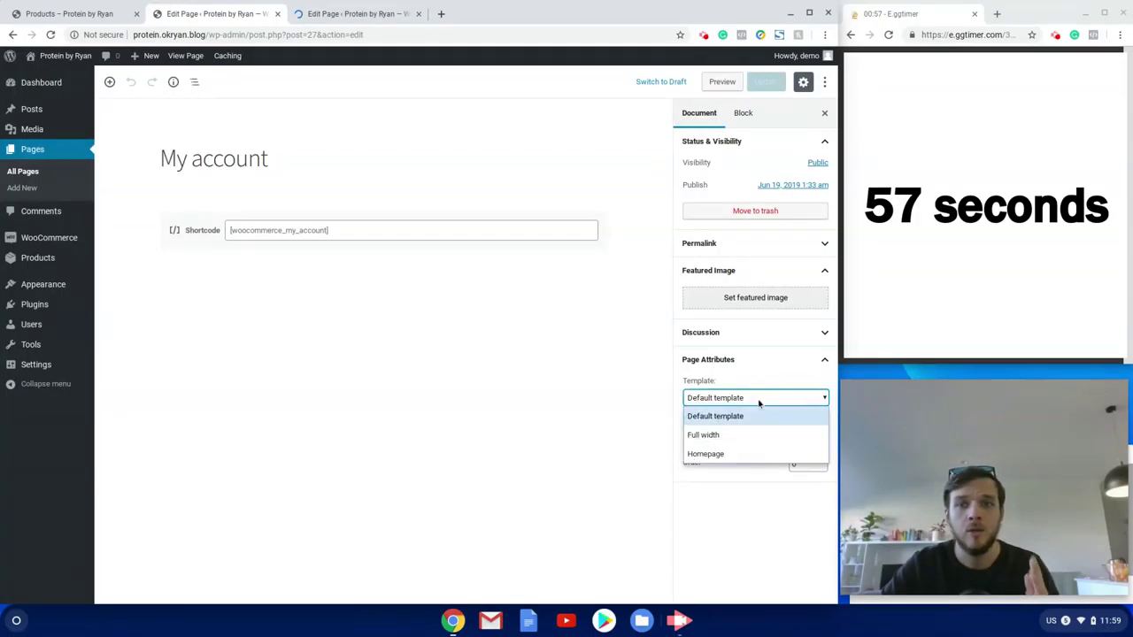
click(717, 437)
click(770, 85)
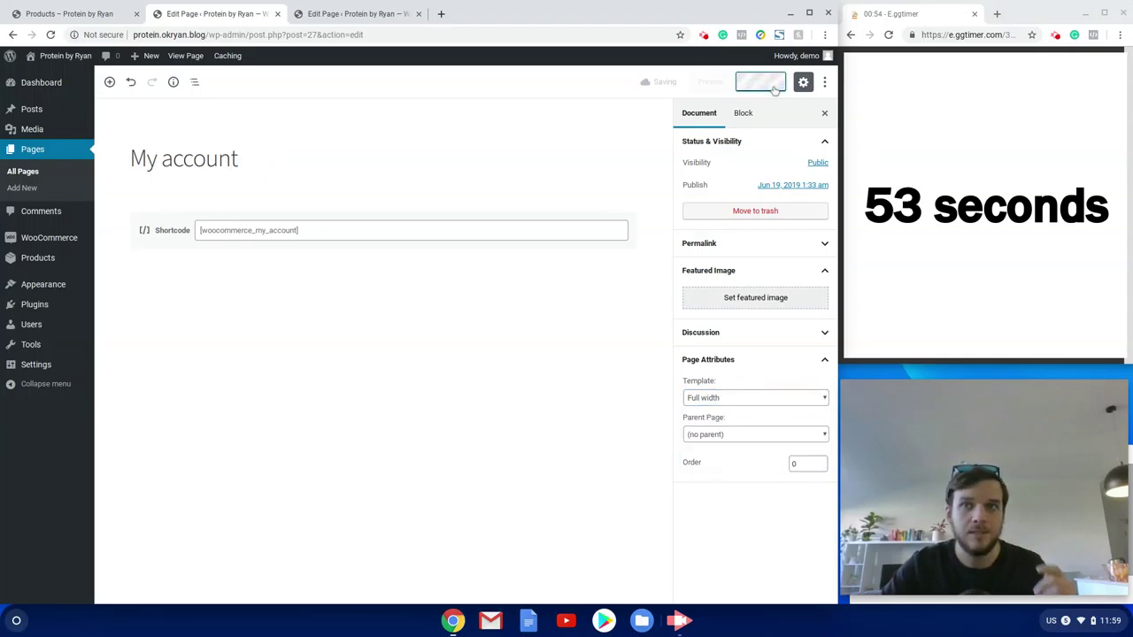
Set the Cart page's template to Full width, update the page and view it on the live site.
click(392, 22)
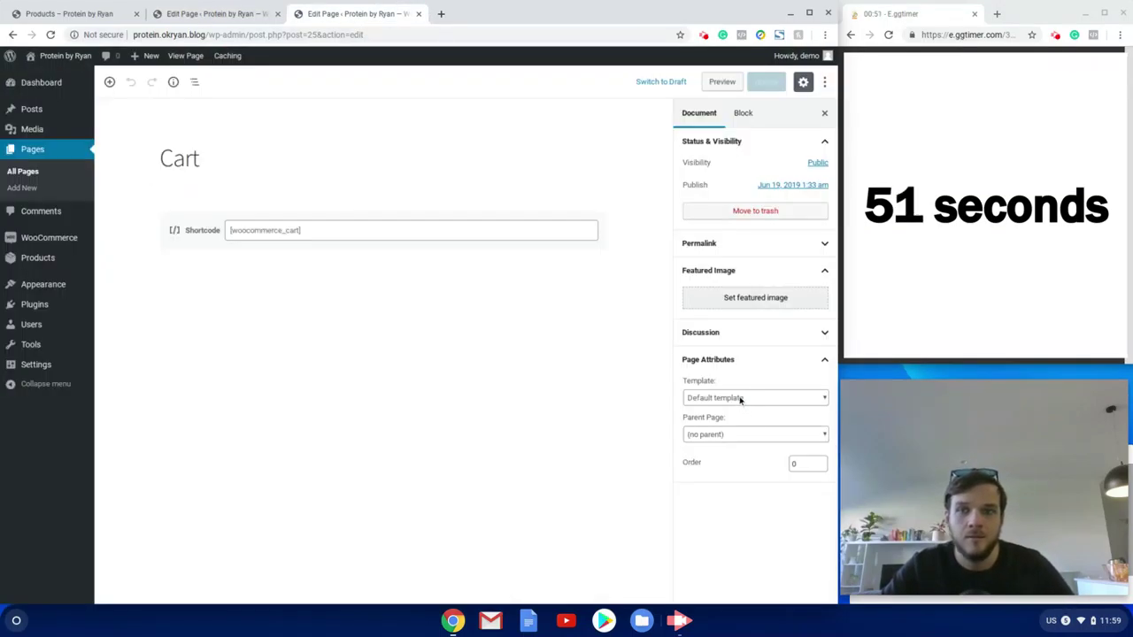
click(740, 401)
click(719, 434)
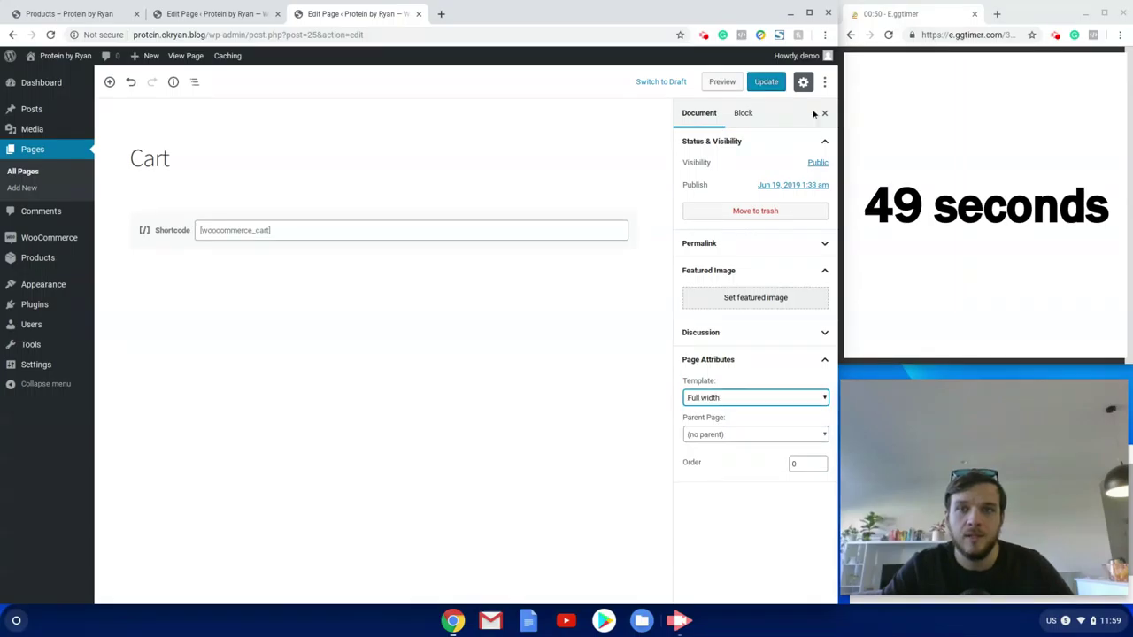
click(766, 82)
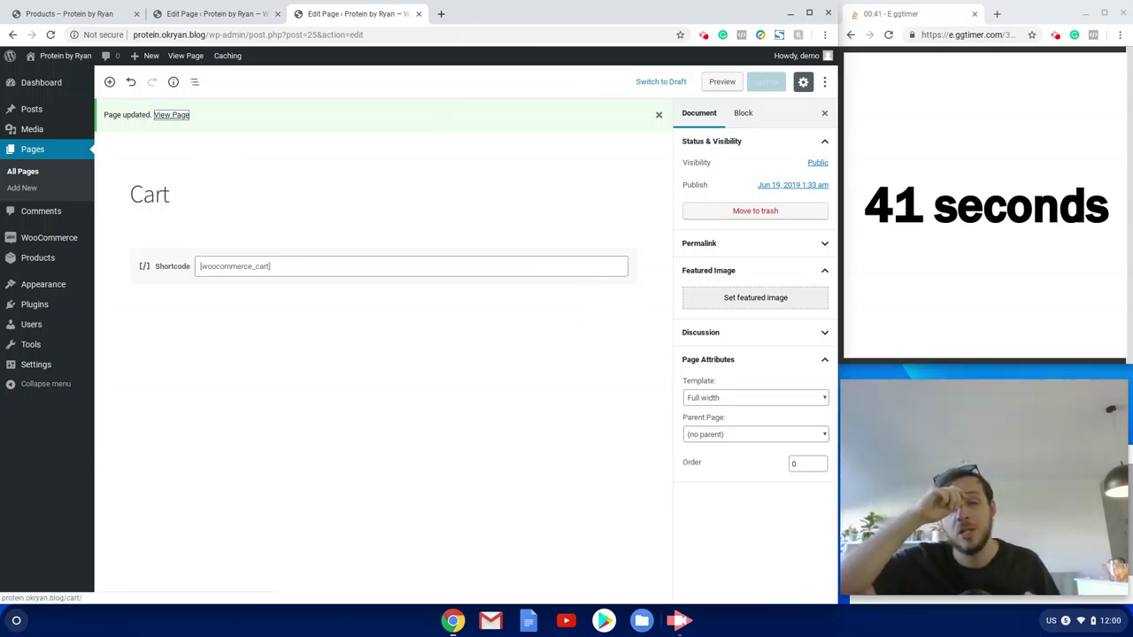
click(177, 116)
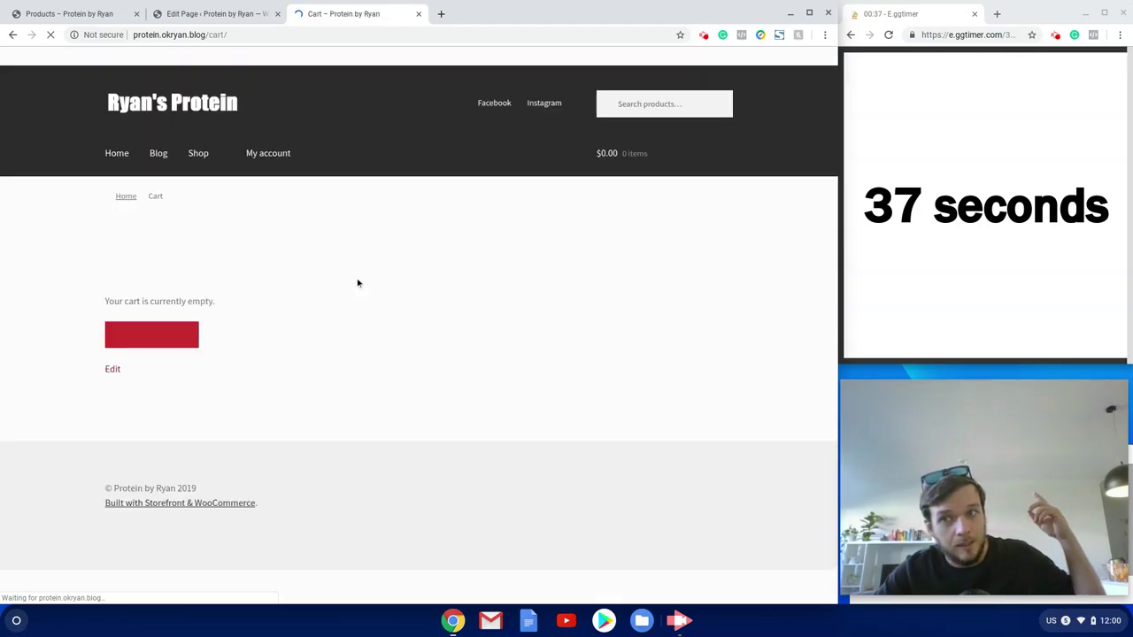
Return to the Shop page's tab, go to the WordPress dashboard and open the payment methods in the WooCommerce settings.
click(67, 13)
mouse_move(58, 57)
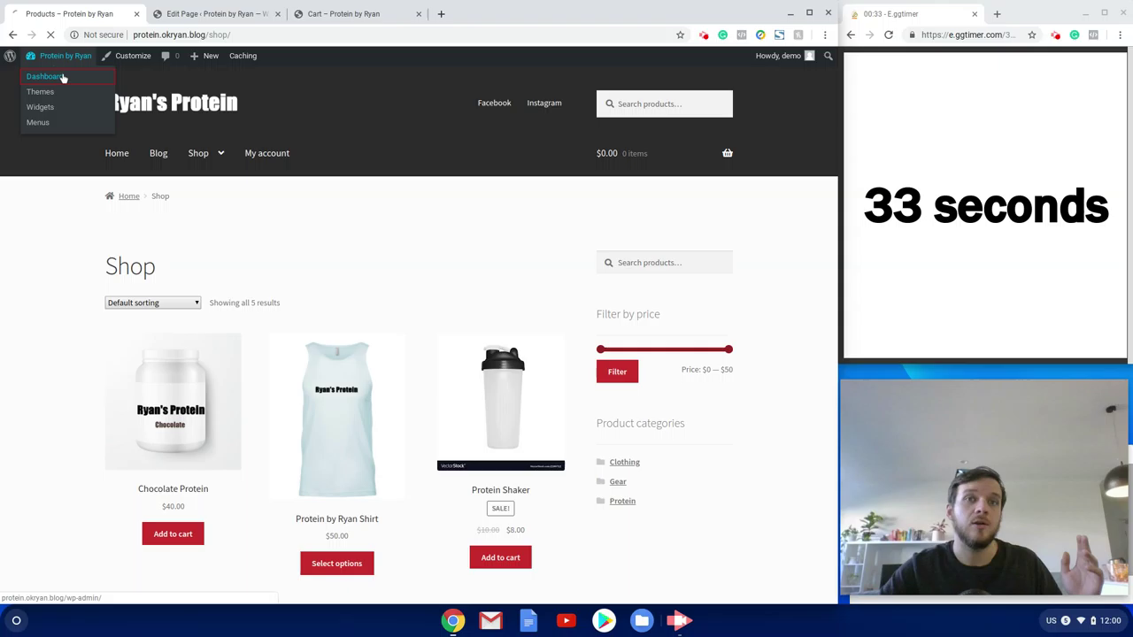
click(53, 78)
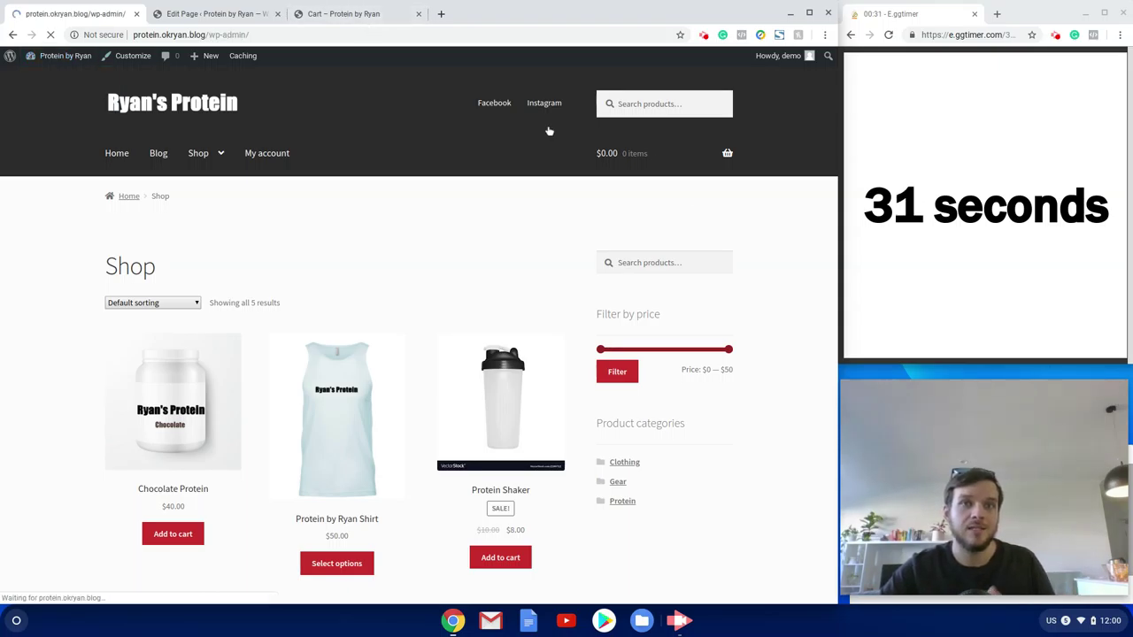
click(366, 15)
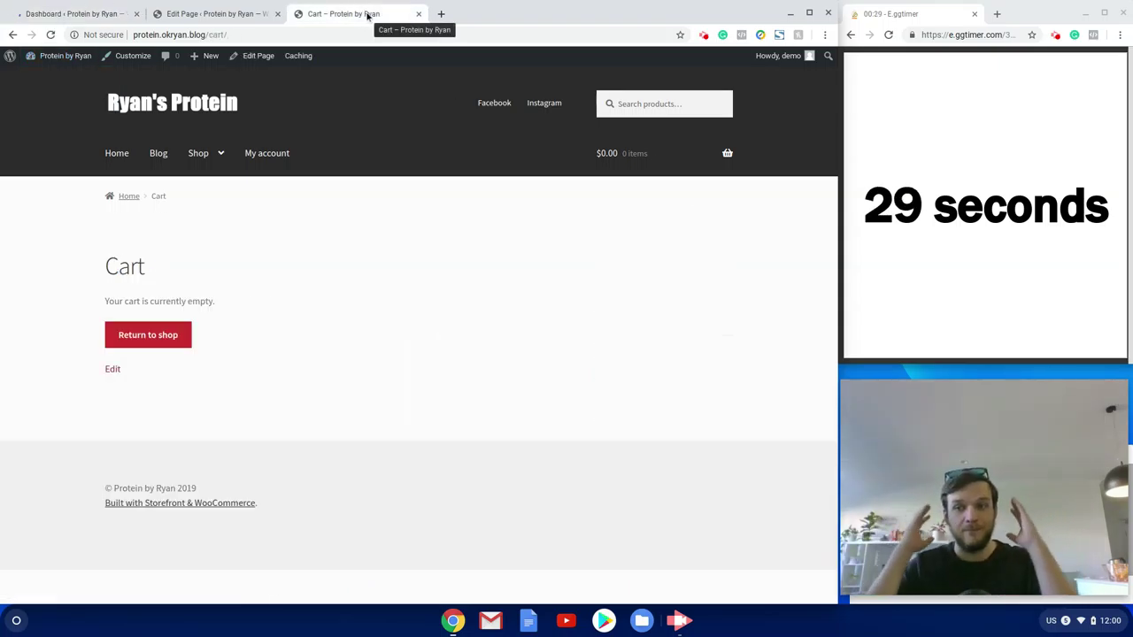
click(53, 14)
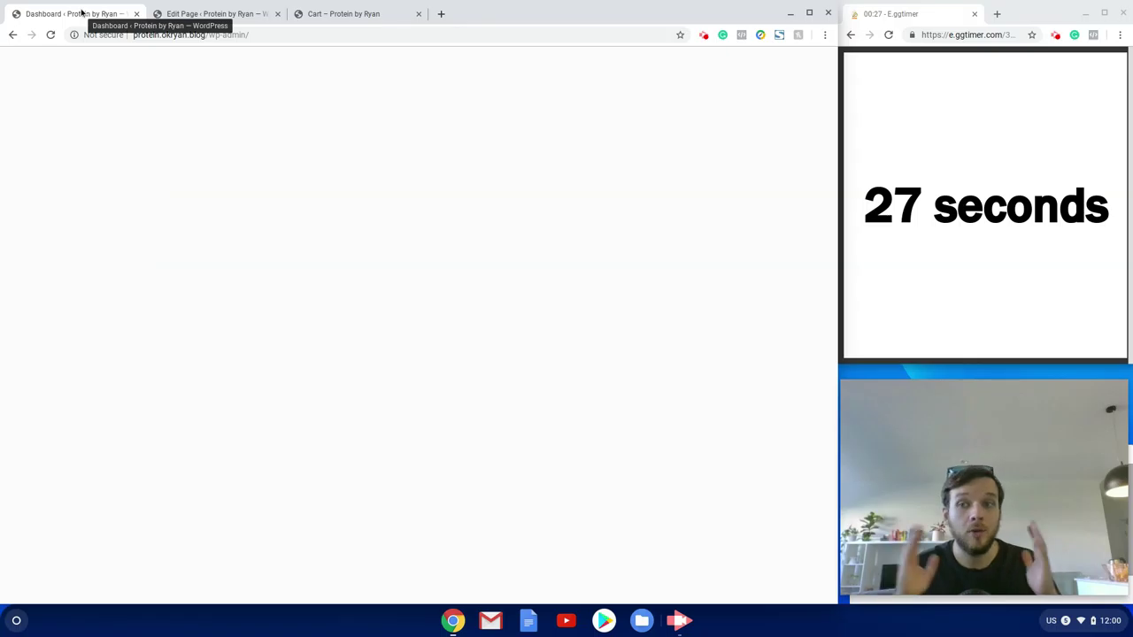
mouse_move(49, 239)
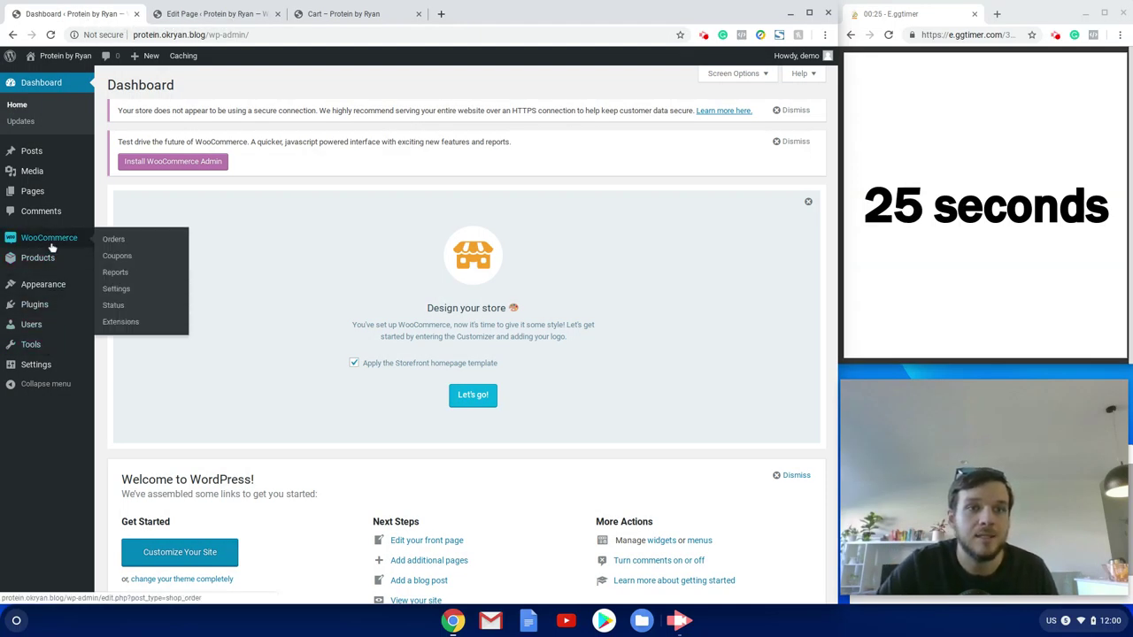
click(133, 291)
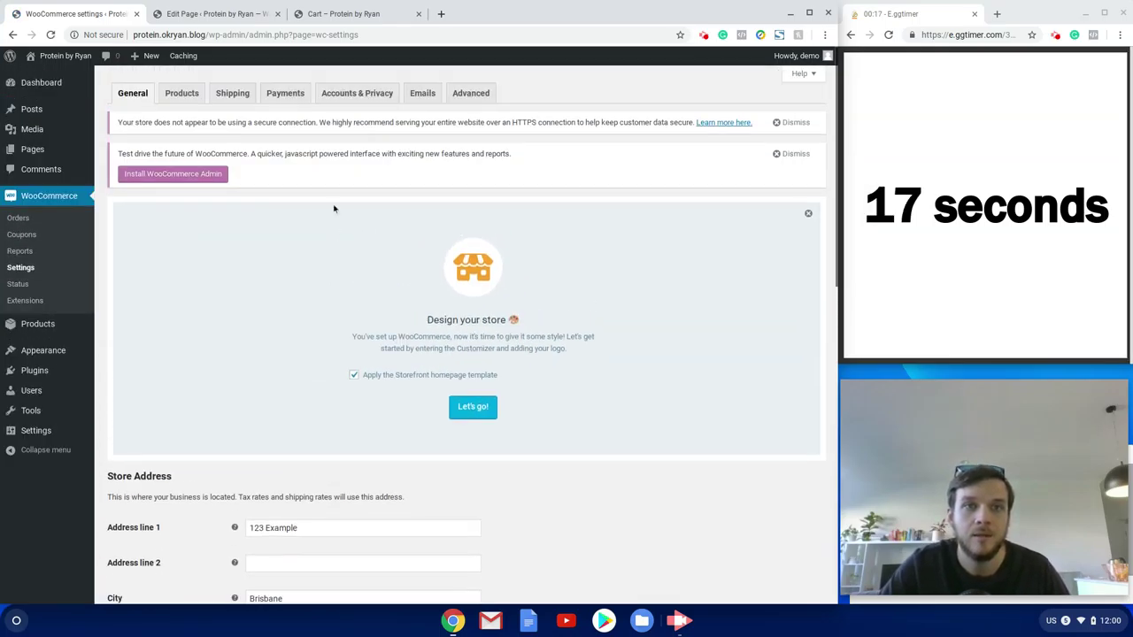
click(289, 104)
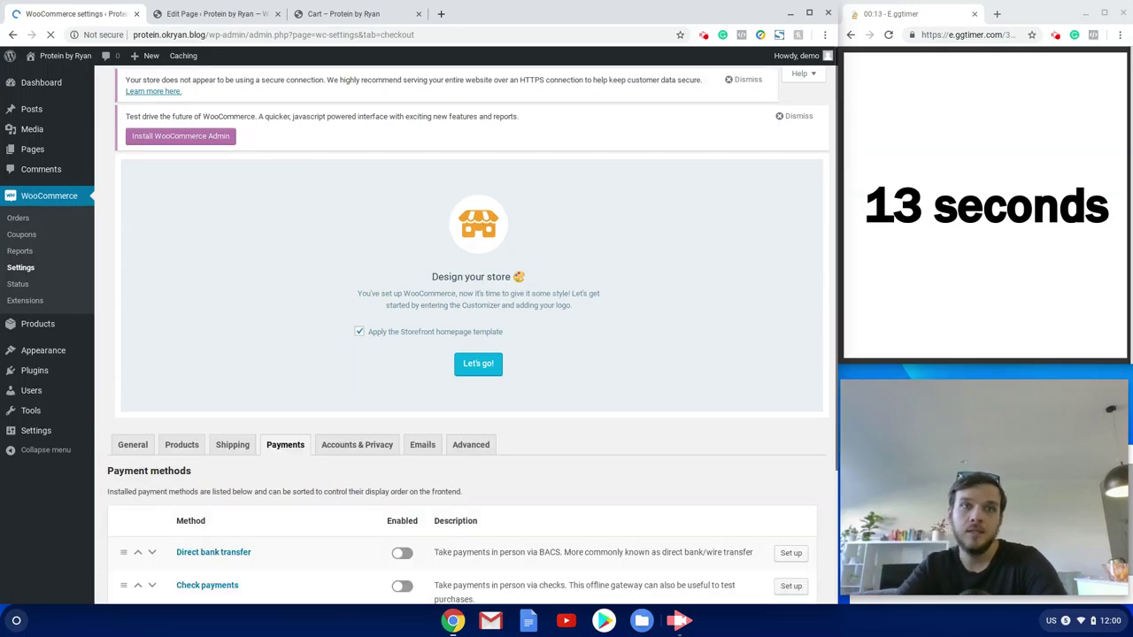
scroll(273, 523, down, 2)
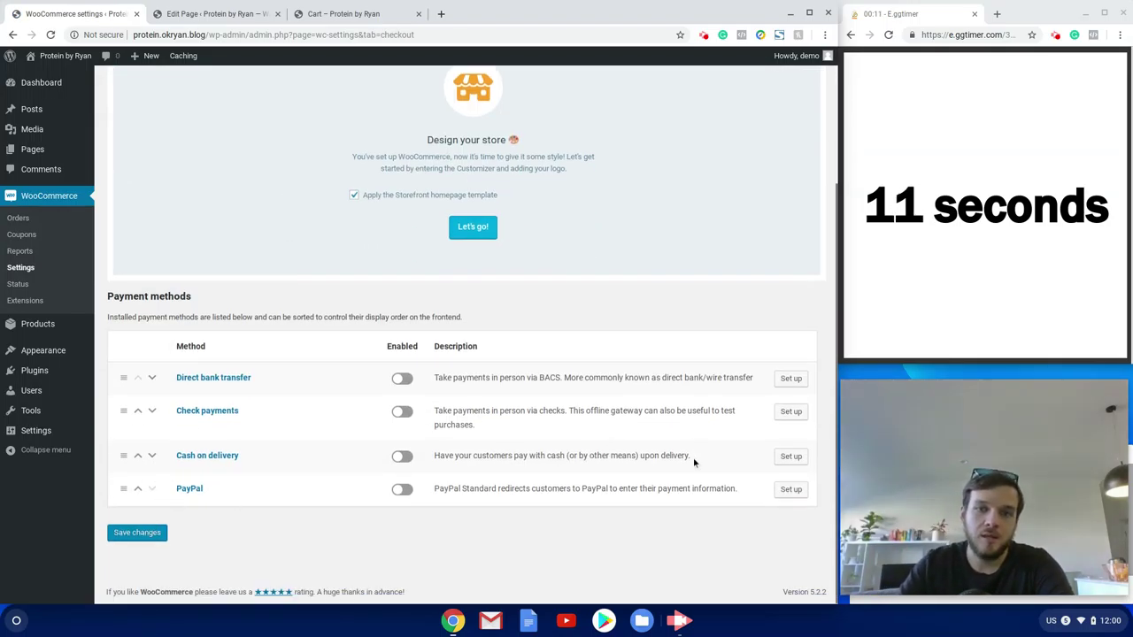
Enable the PayPal payment method and disable it again.
click(402, 491)
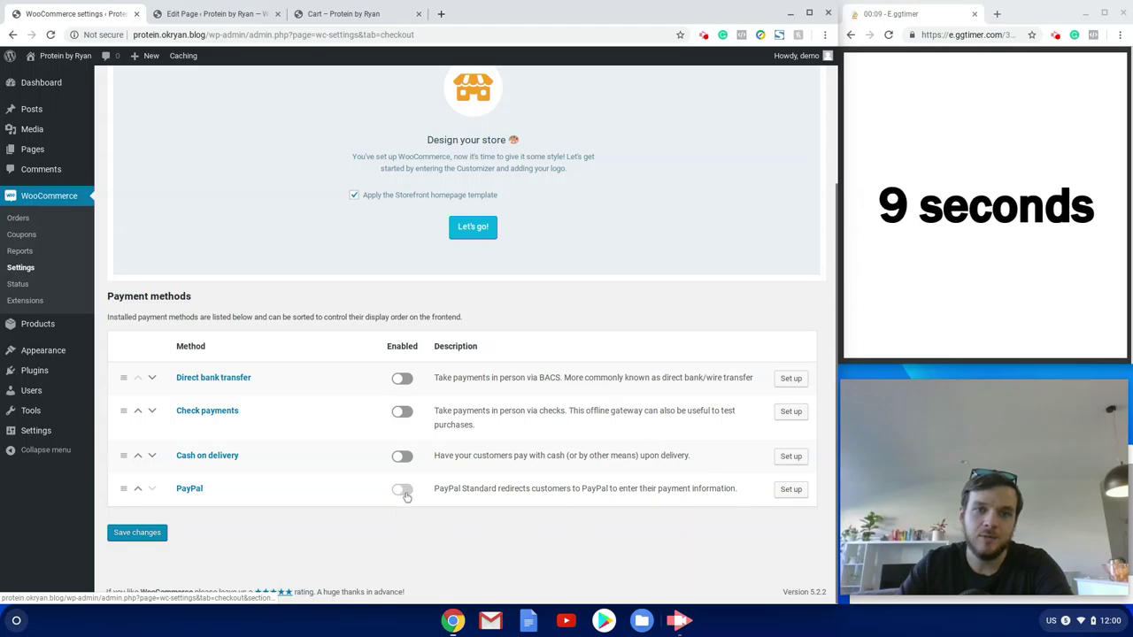
click(404, 491)
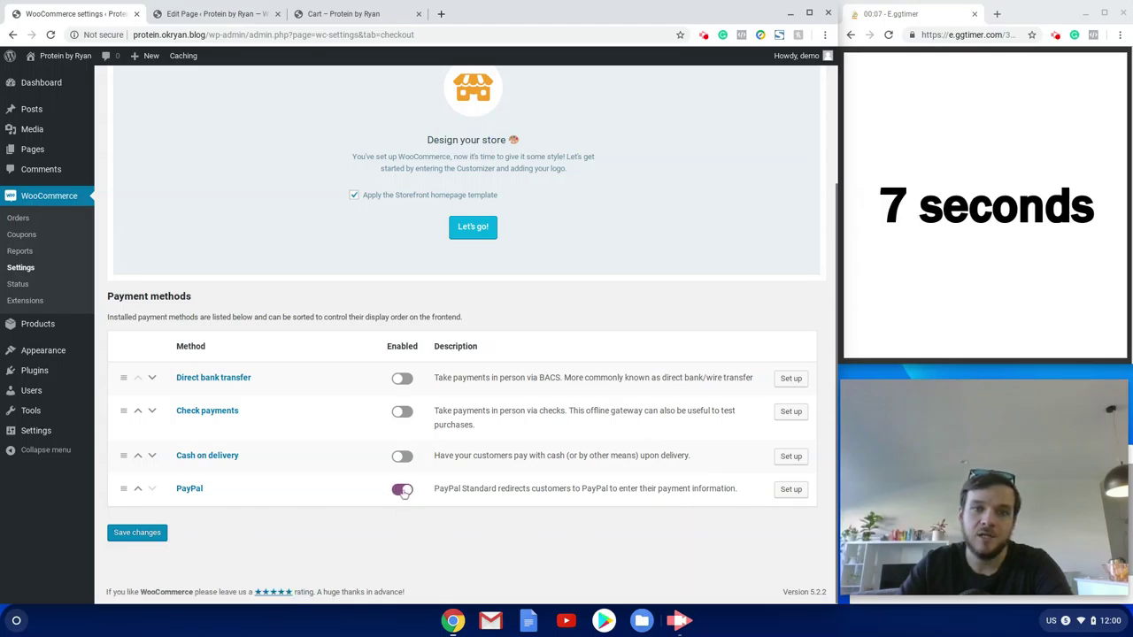
click(403, 493)
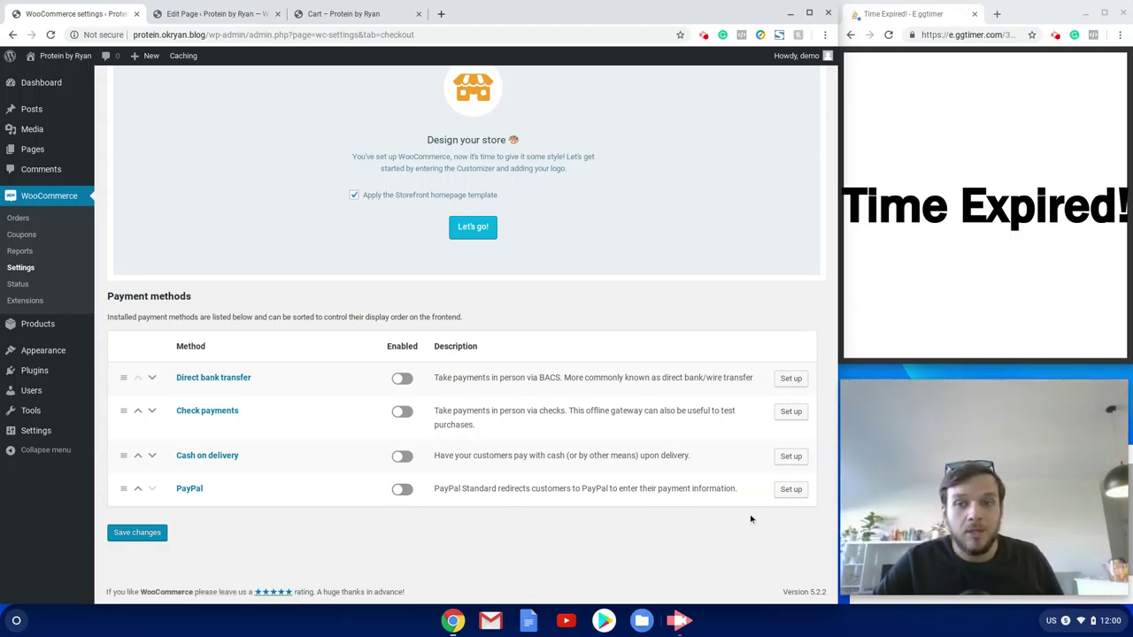
Open the PayPal setup and examine its options down to the live API credentials fields.
click(791, 489)
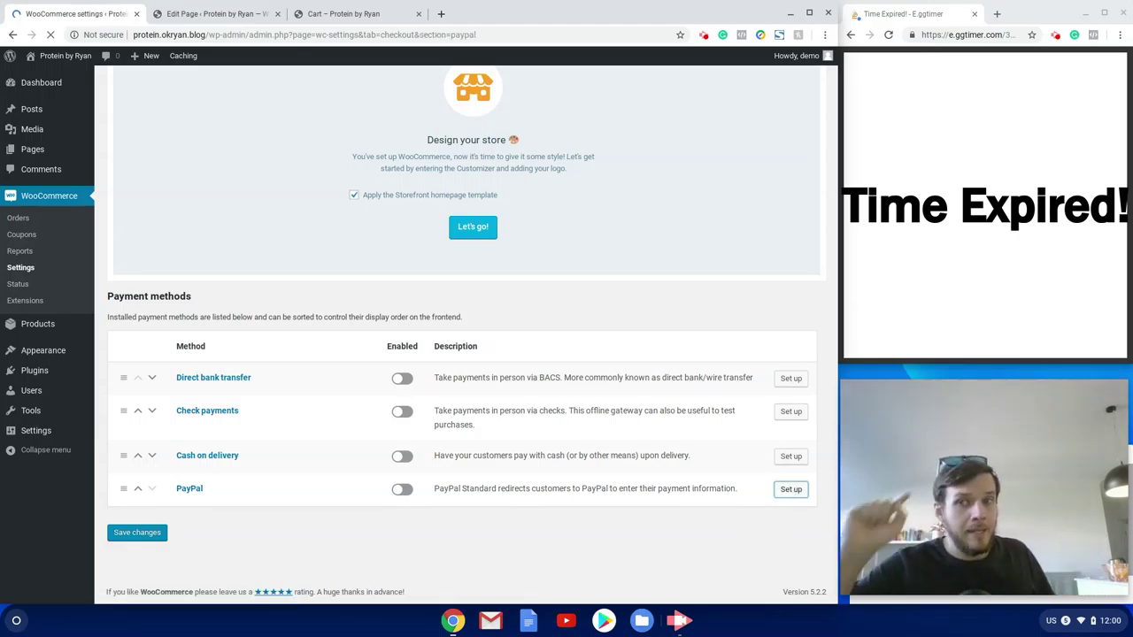
scroll(607, 470, down, 10)
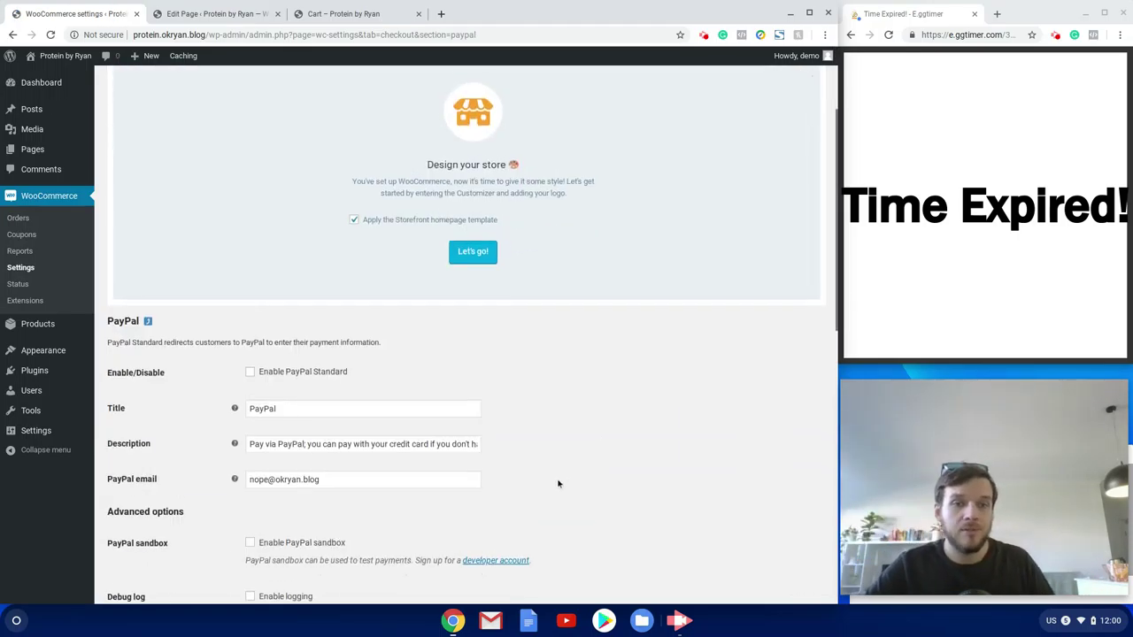
drag(106, 422, 548, 497)
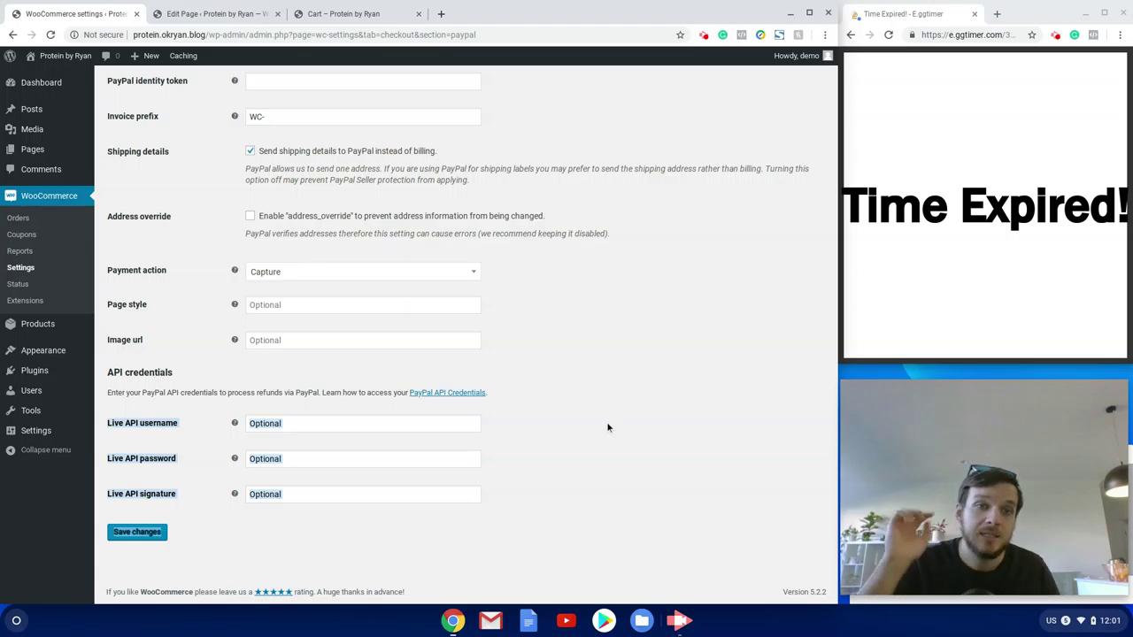
click(305, 427)
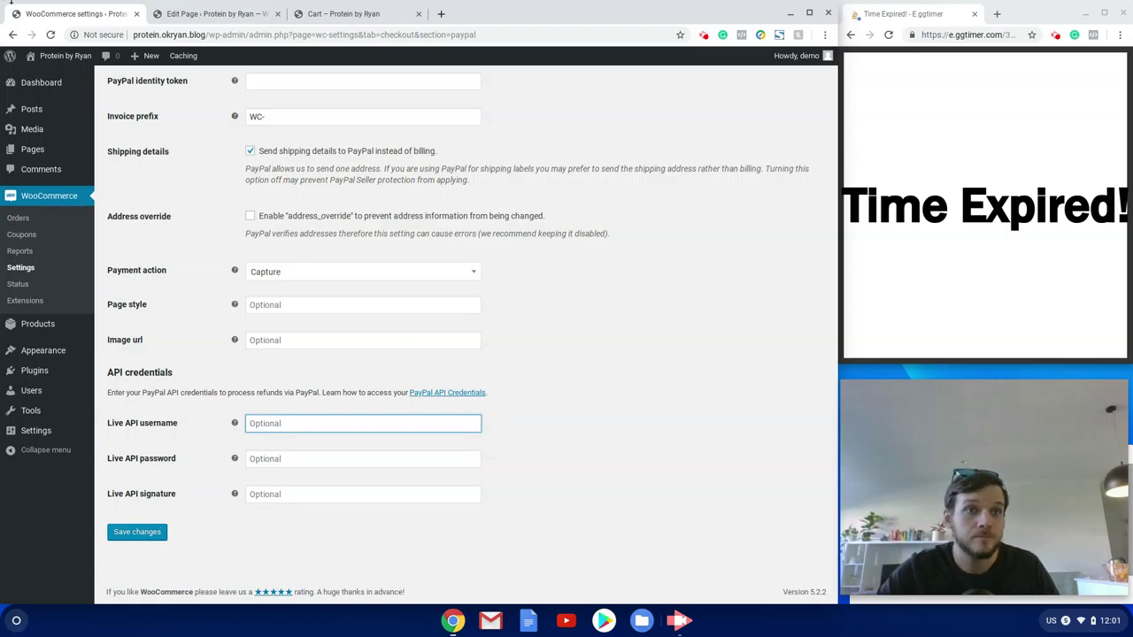
Visit the live store's homepage and close the My account editor and Cart tabs.
mouse_move(66, 56)
click(72, 77)
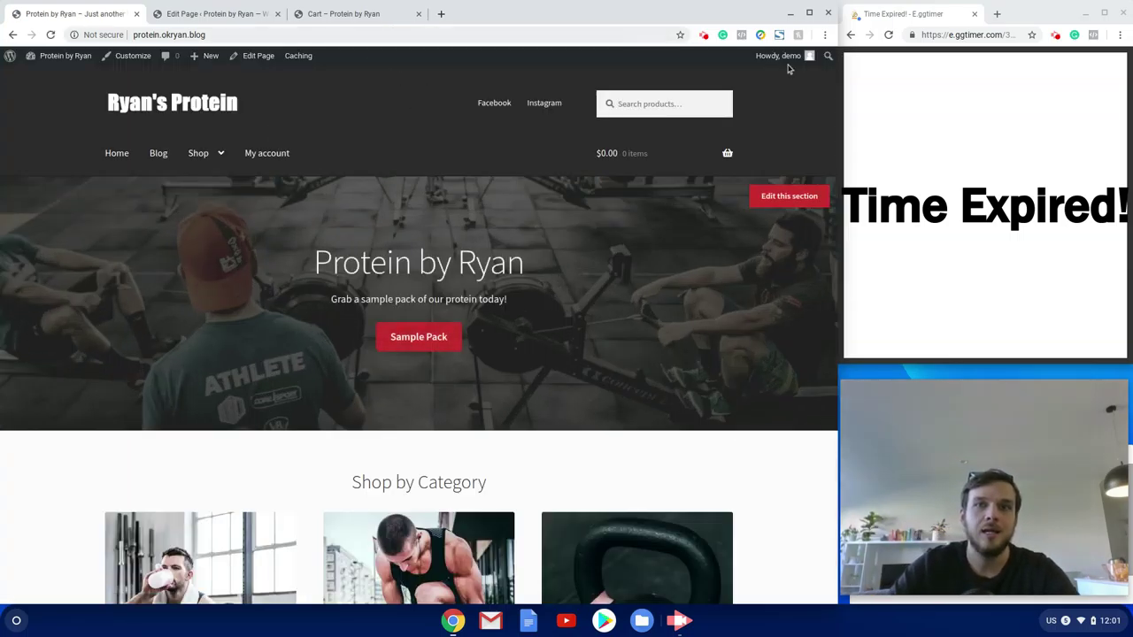
click(248, 14)
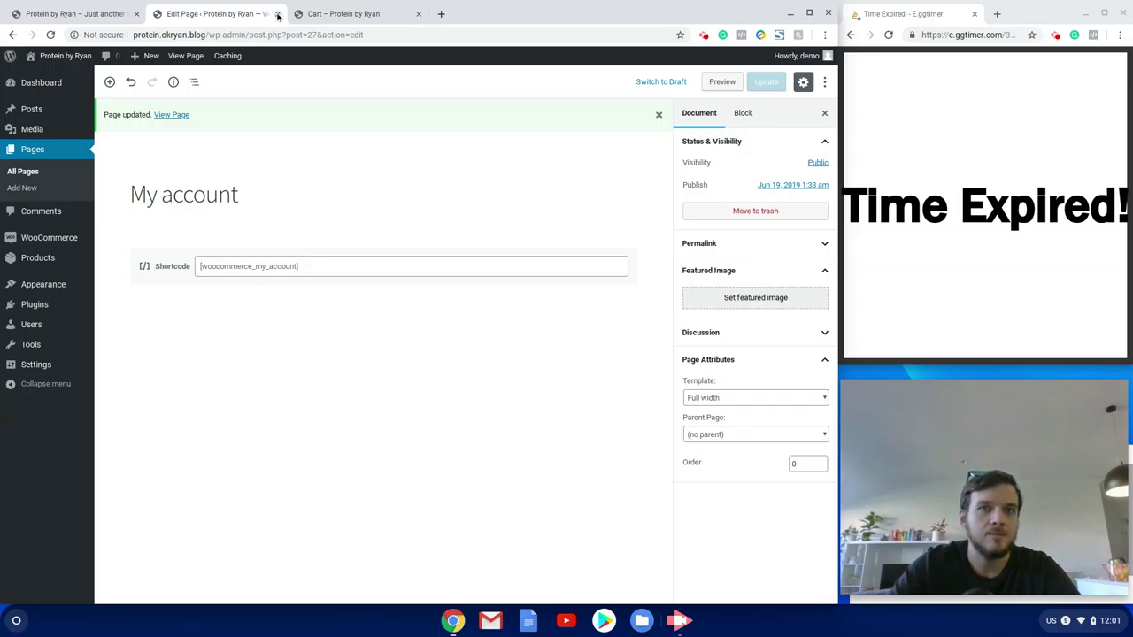
click(277, 13)
click(277, 13)
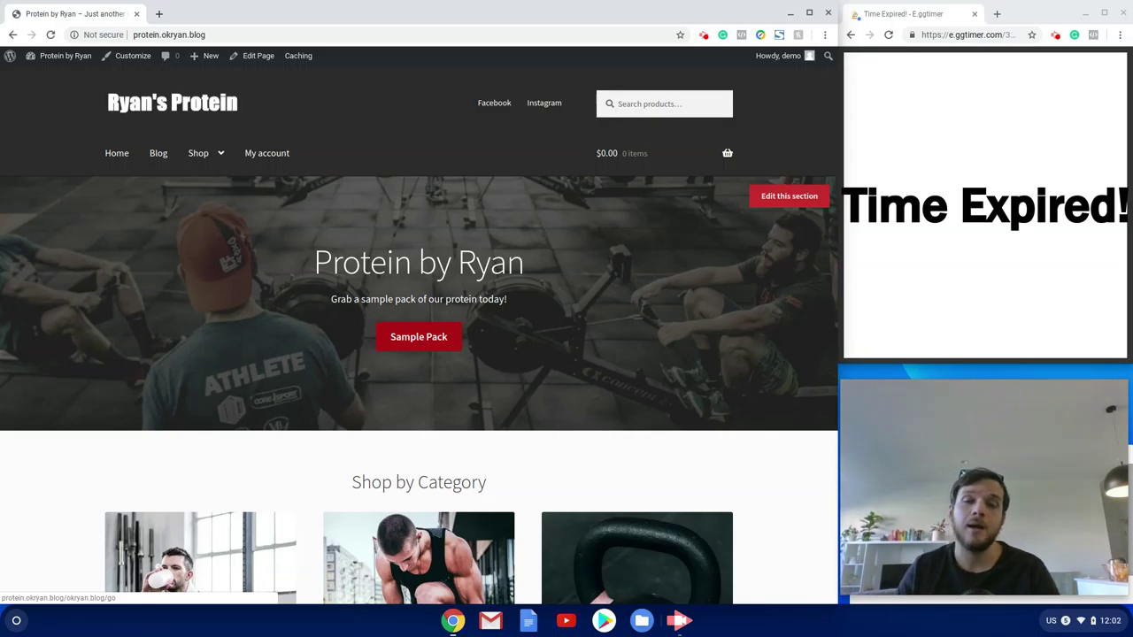
Review the live homepage's hero, Shop by Category and We Recommend sections and the category links under Shop.
scroll(264, 281, down, 2)
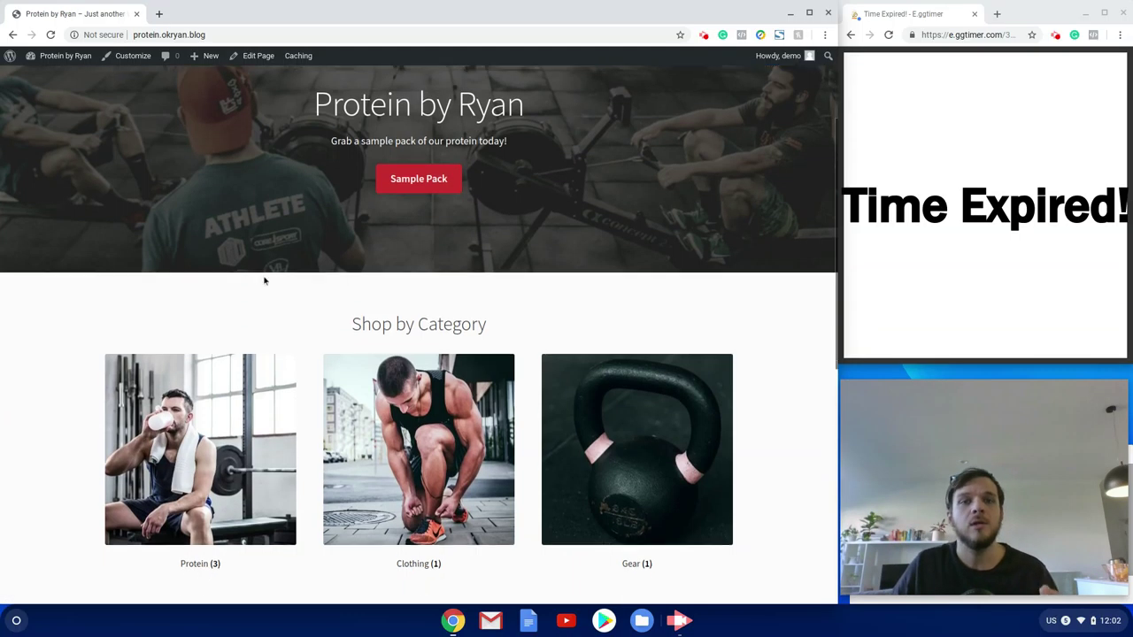
scroll(264, 281, down, 5)
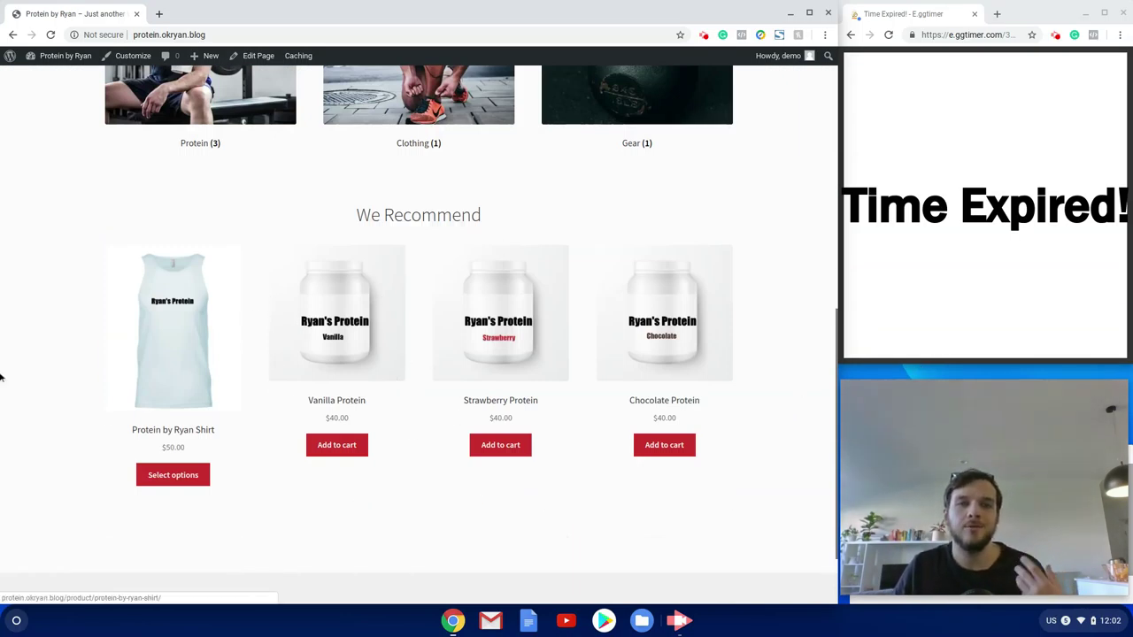
scroll(172, 387, up, 6)
scroll(183, 389, down, 6)
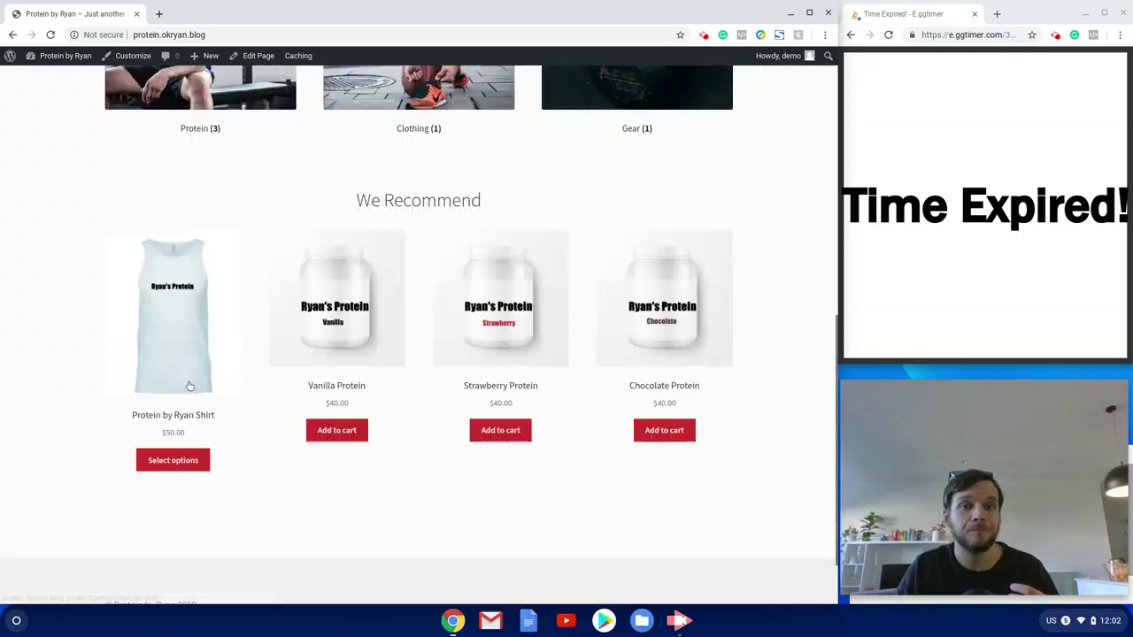
scroll(188, 385, up, 6)
scroll(189, 384, up, 2)
scroll(657, 263, down, 3)
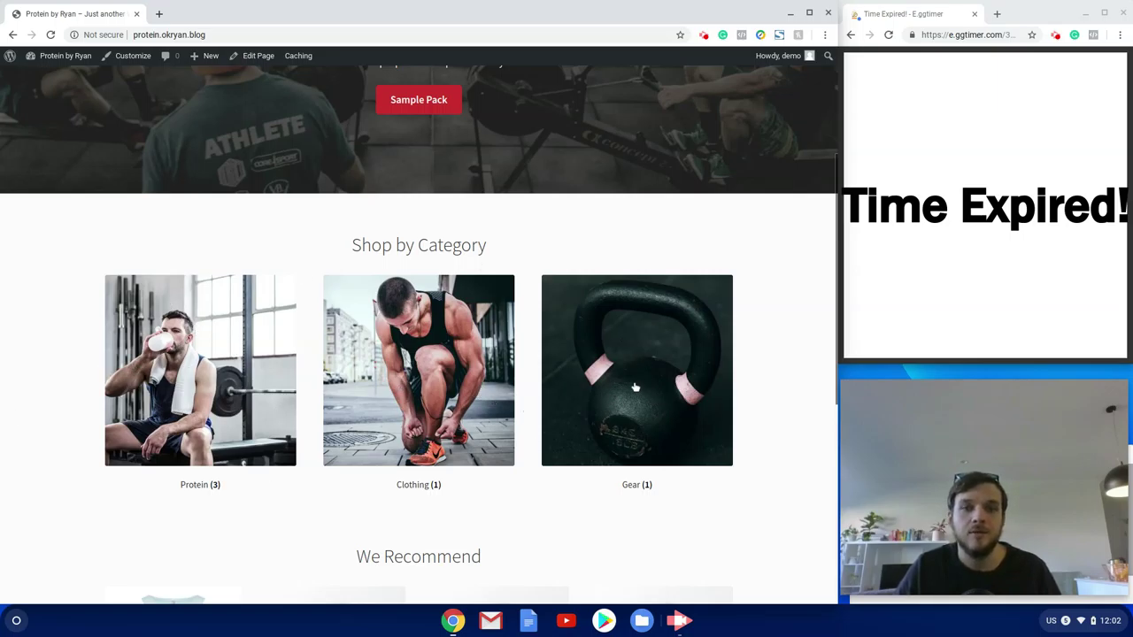
scroll(634, 387, down, 1)
scroll(454, 353, up, 3)
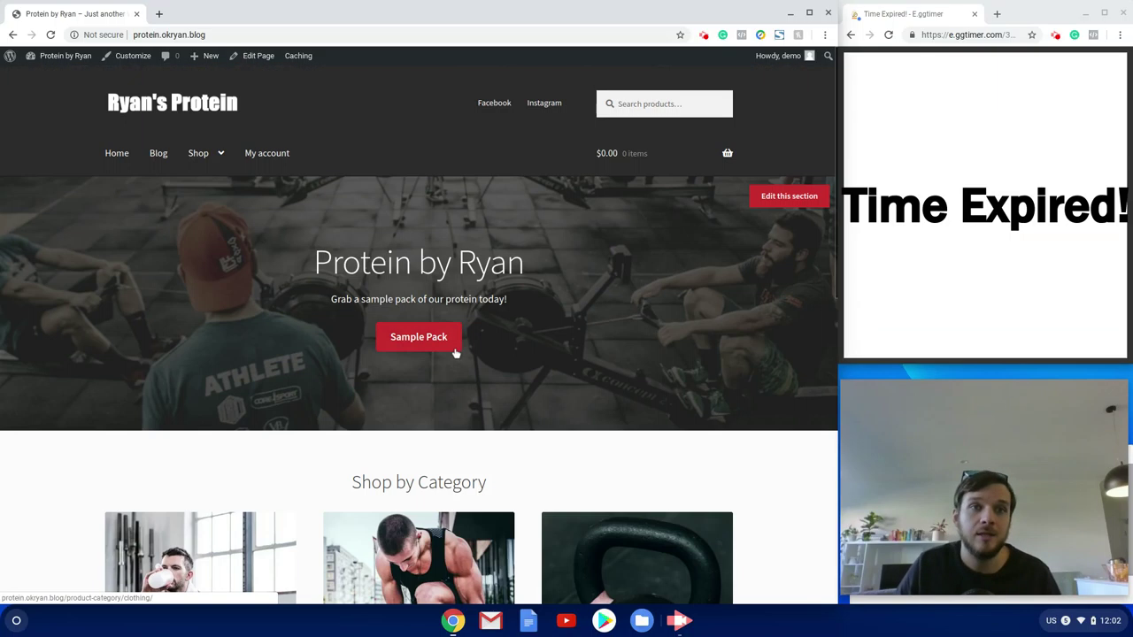
mouse_move(203, 172)
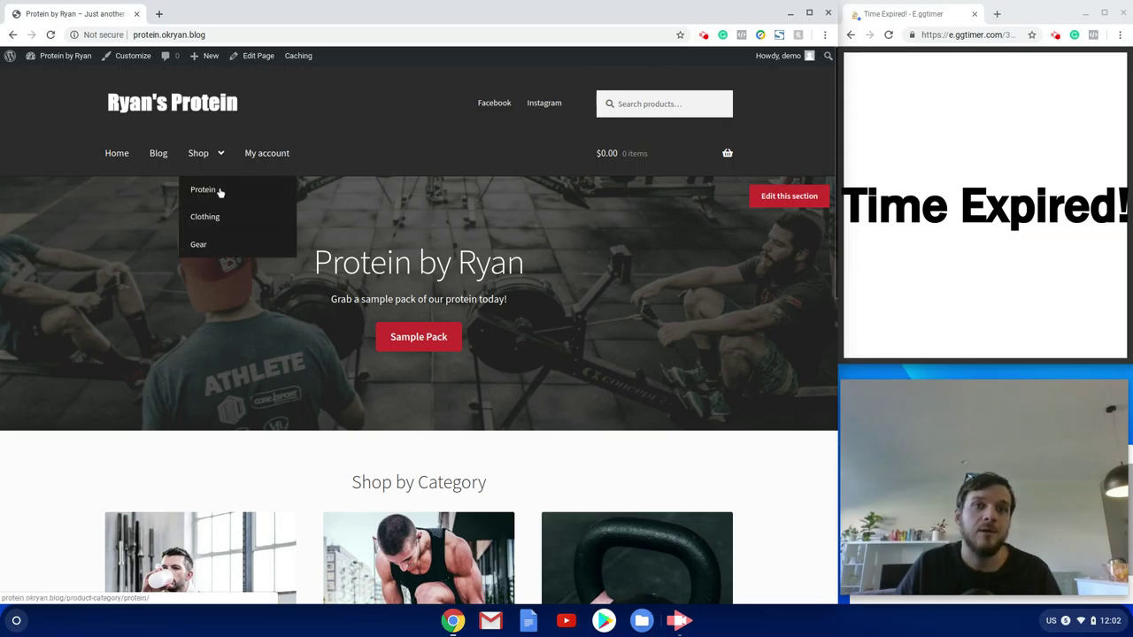
Look over the live homepage again, from the hero through the category tiles and recommended products to the footer.
scroll(292, 347, down, 2)
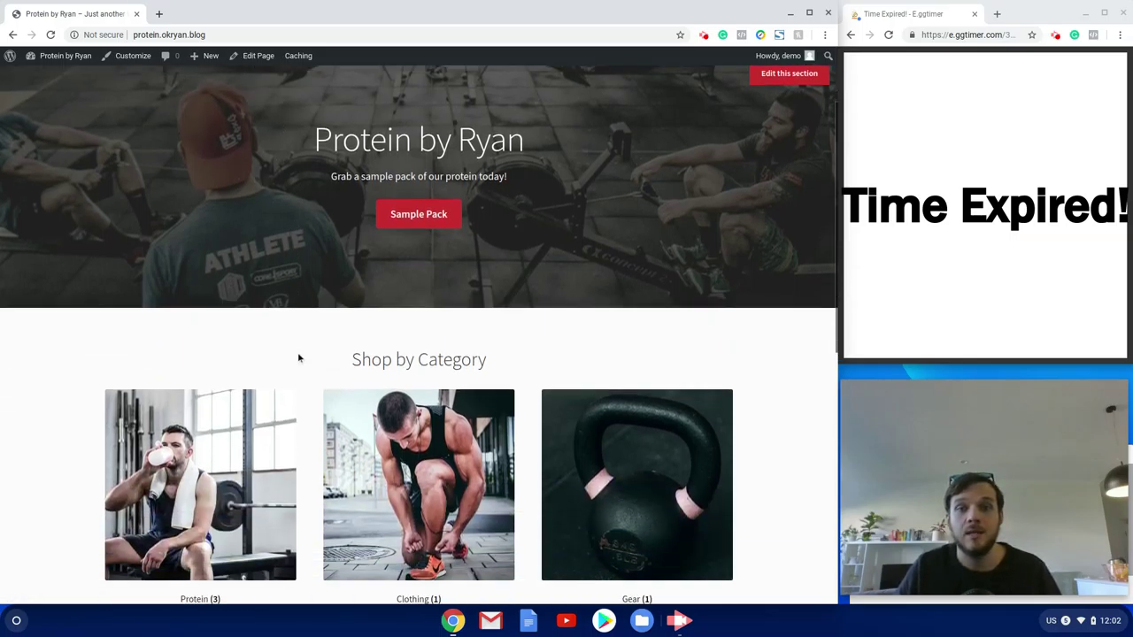
scroll(295, 355, down, 3)
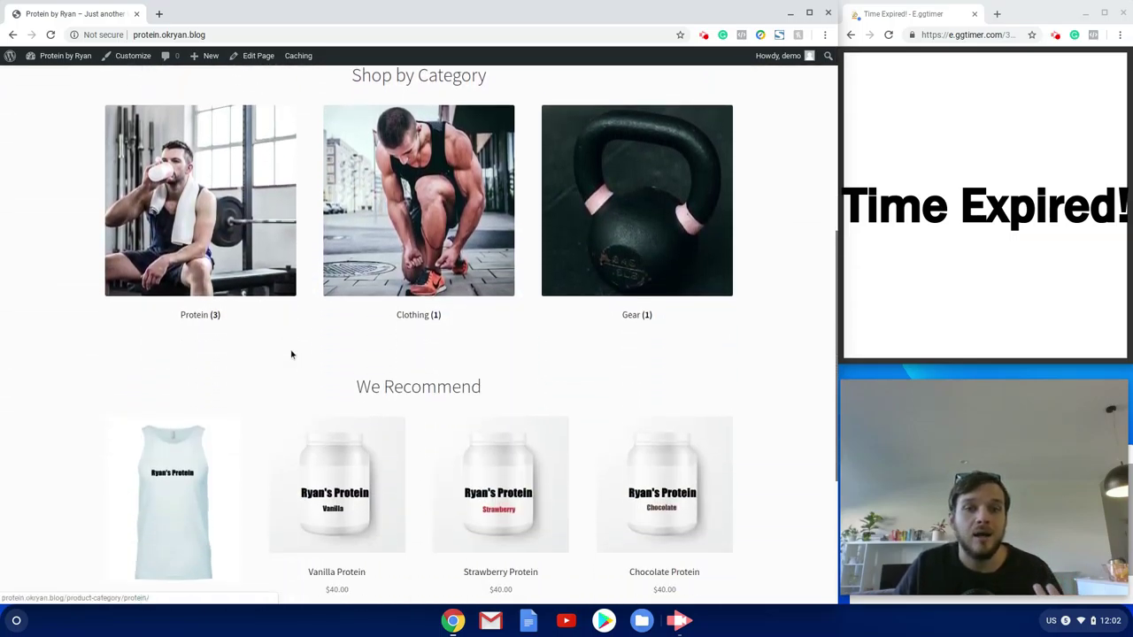
scroll(291, 355, down, 1)
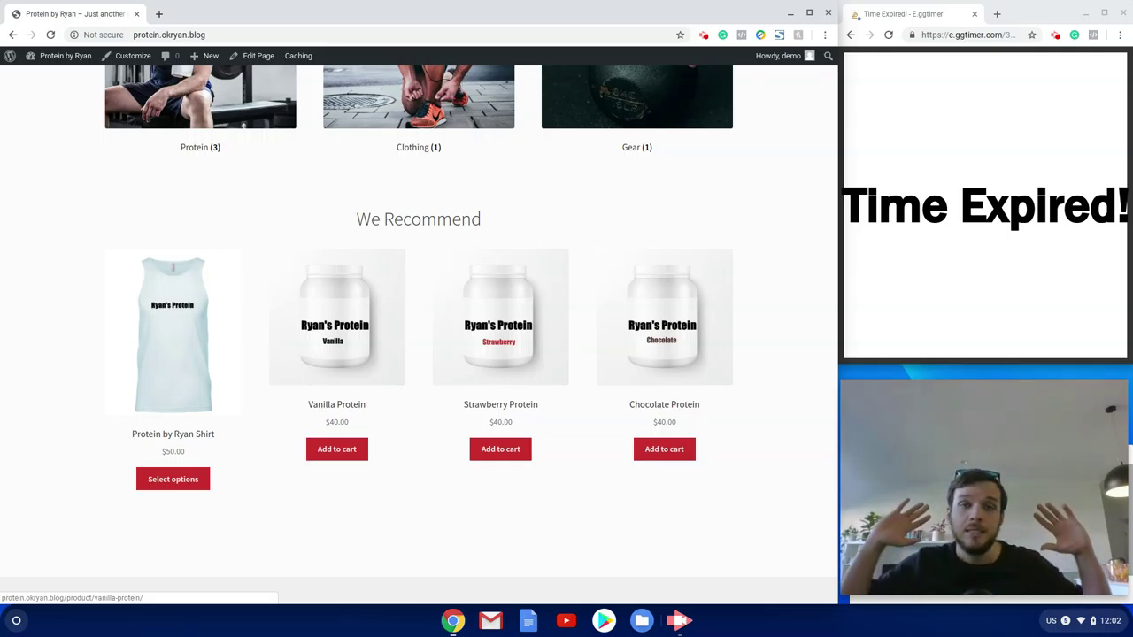
scroll(390, 372, down, 1)
scroll(398, 374, up, 3)
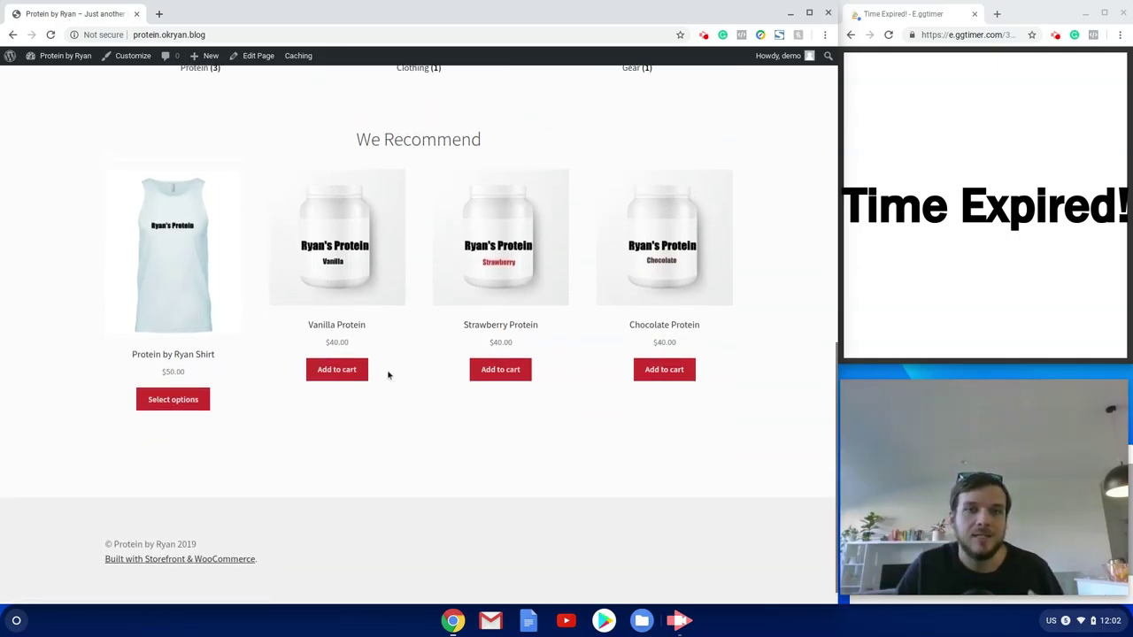
scroll(397, 376, up, 5)
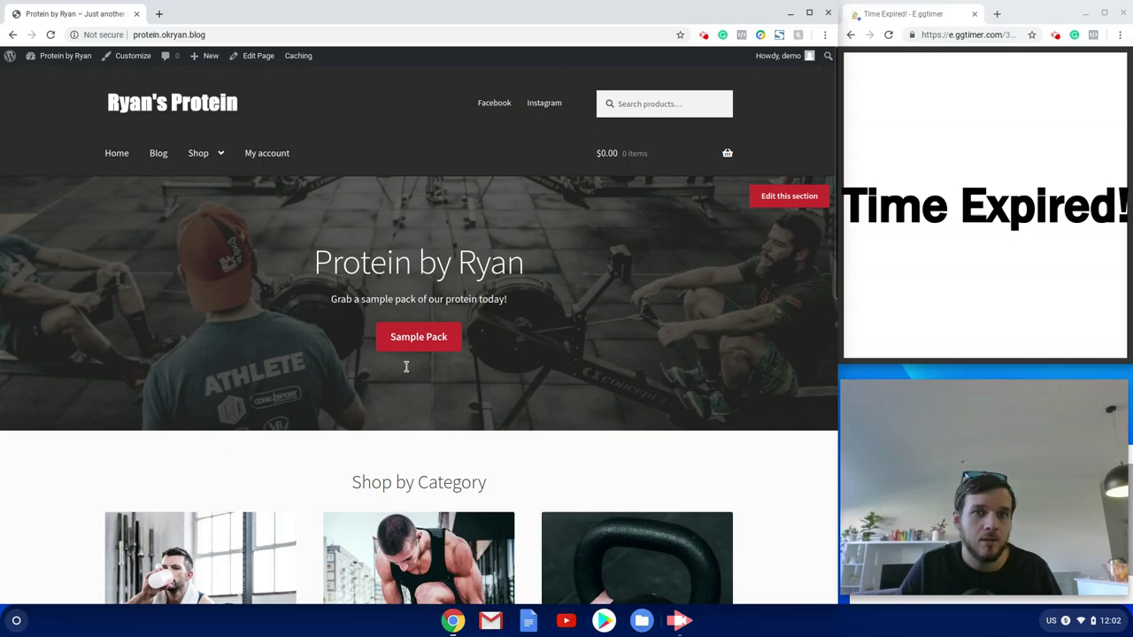
Open the Chocolate Protein product from We Recommend and review its image, description, stock and related products.
scroll(306, 409, down, 5)
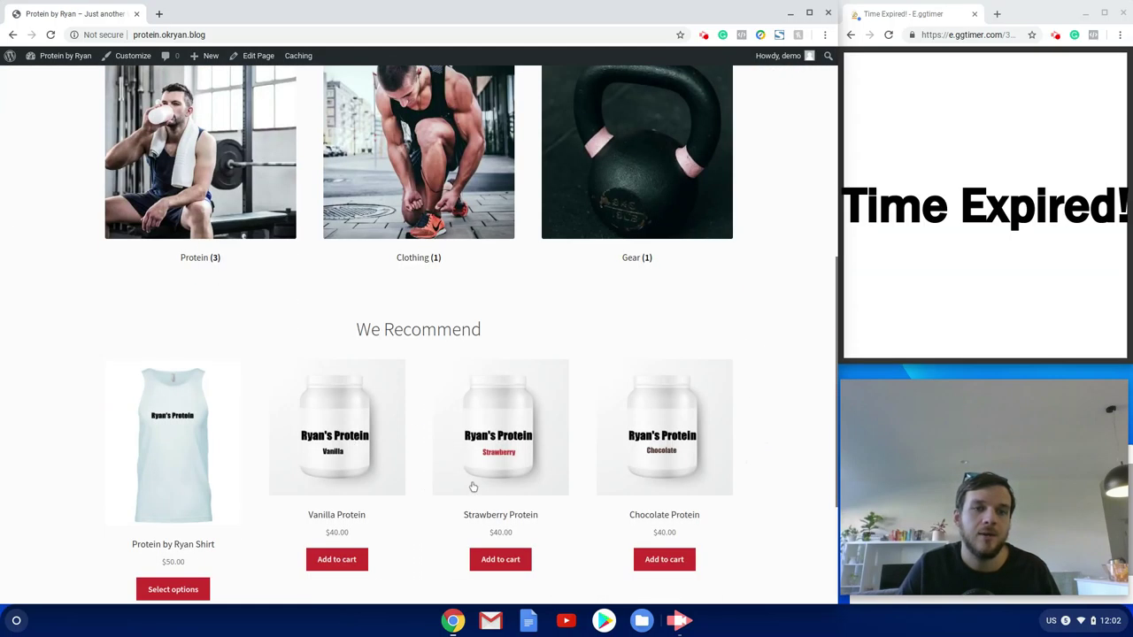
click(689, 471)
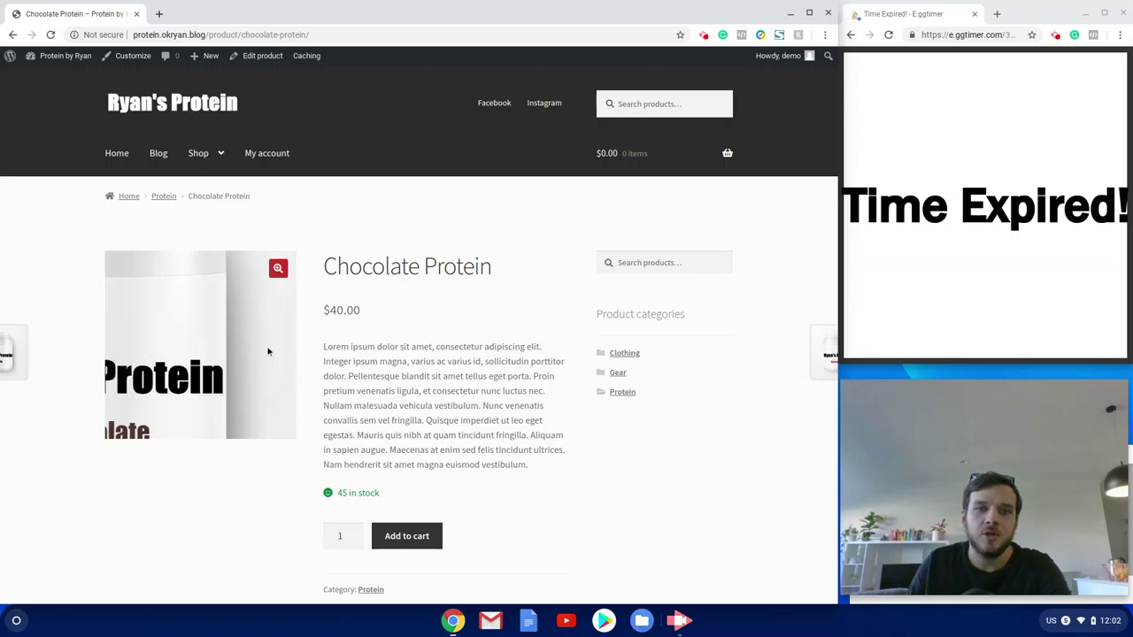
drag(323, 346, 272, 248)
scroll(466, 378, down, 5)
scroll(455, 329, up, 3)
scroll(455, 328, up, 2)
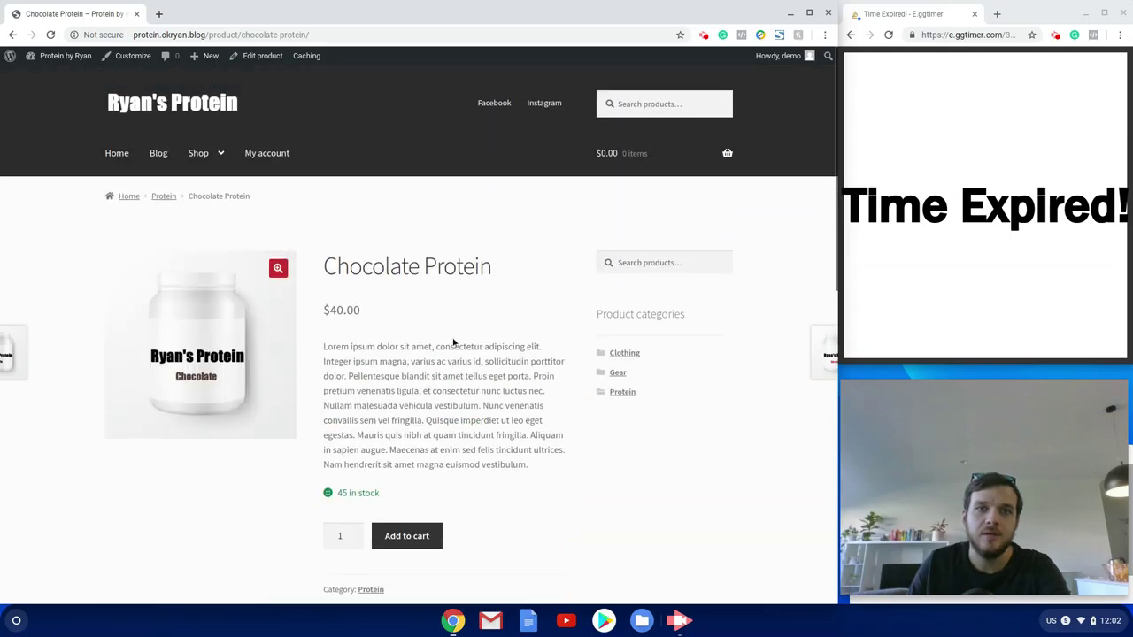
scroll(449, 344, down, 6)
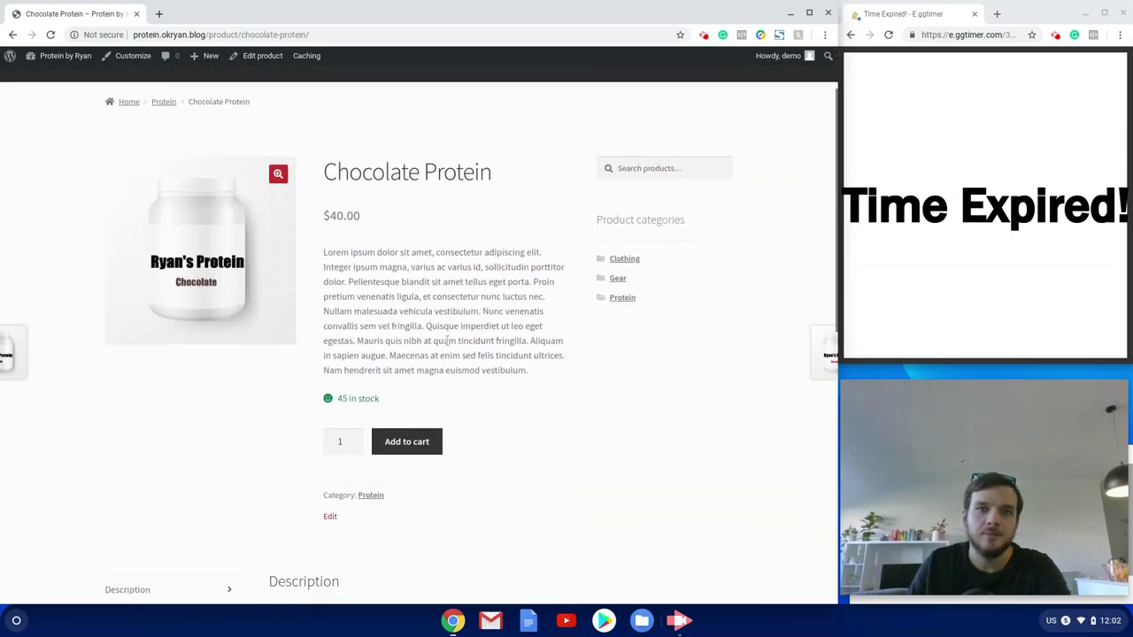
scroll(440, 353, down, 2)
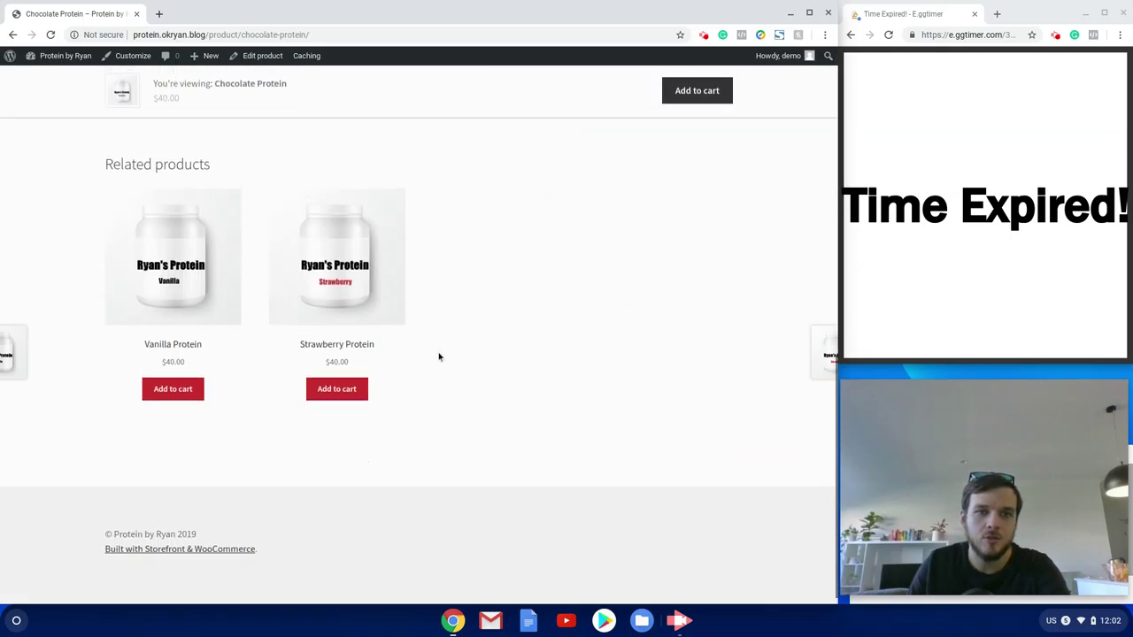